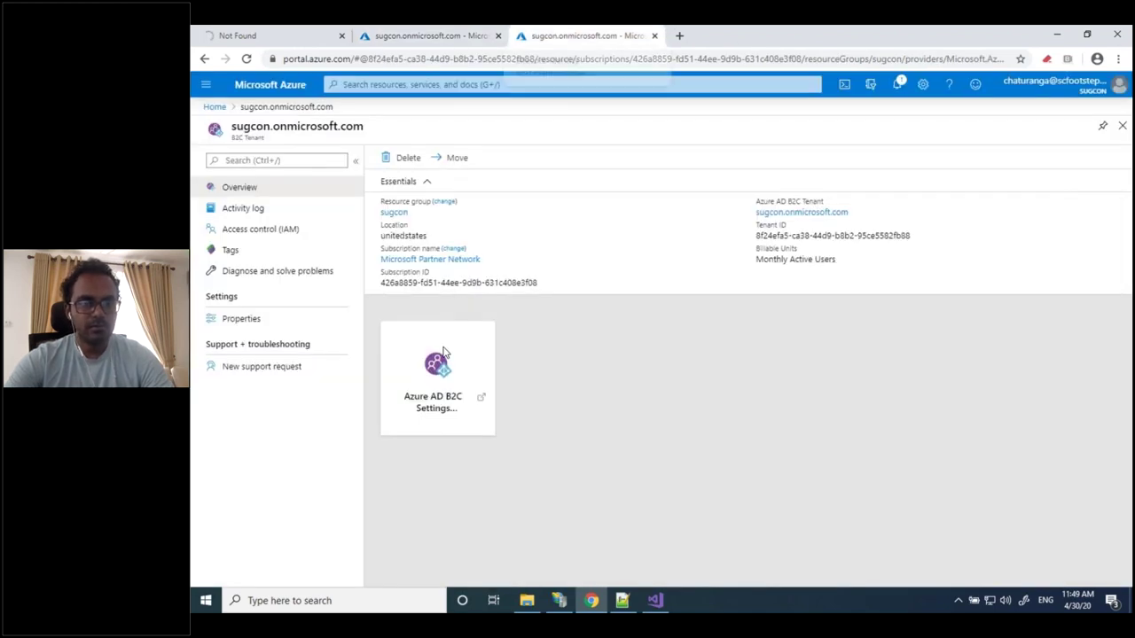
# Open the sugcon tenant's Azure AD B2C settings in a new tab and return to its overview
pyautogui.click(444, 353)
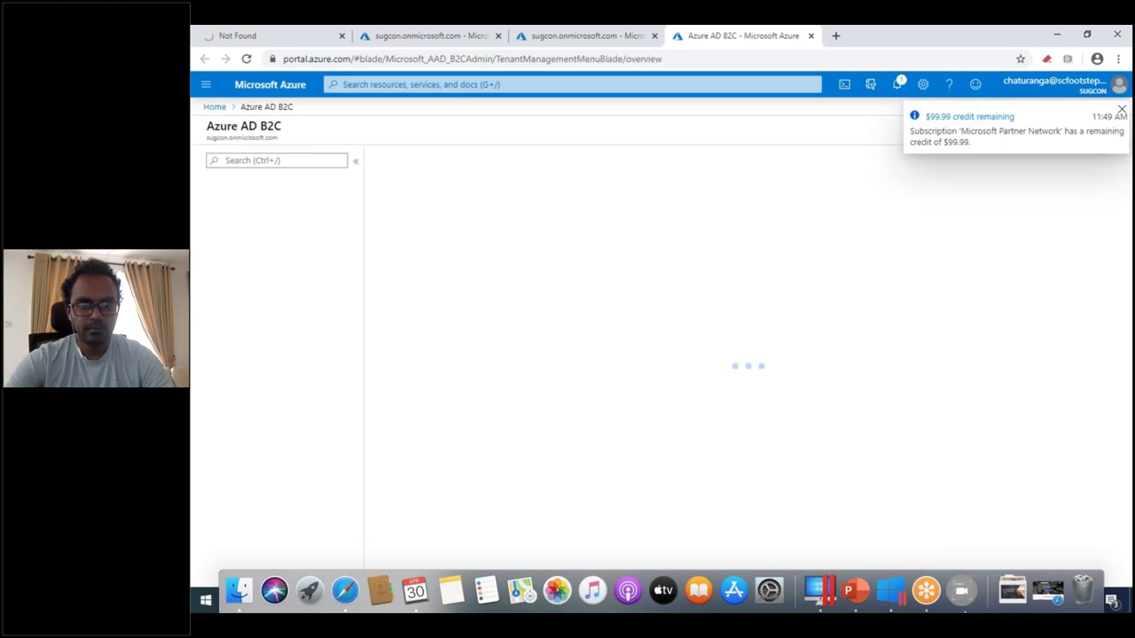
pyautogui.press('F4')
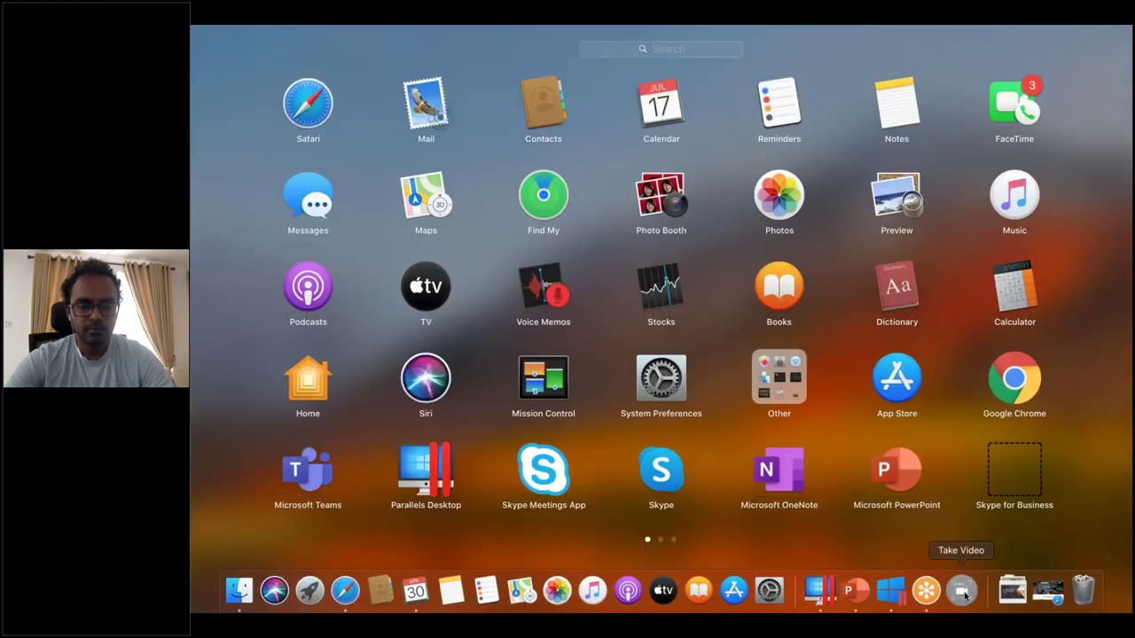
pyautogui.rightClick(962, 596)
pyautogui.moveTo(988, 521)
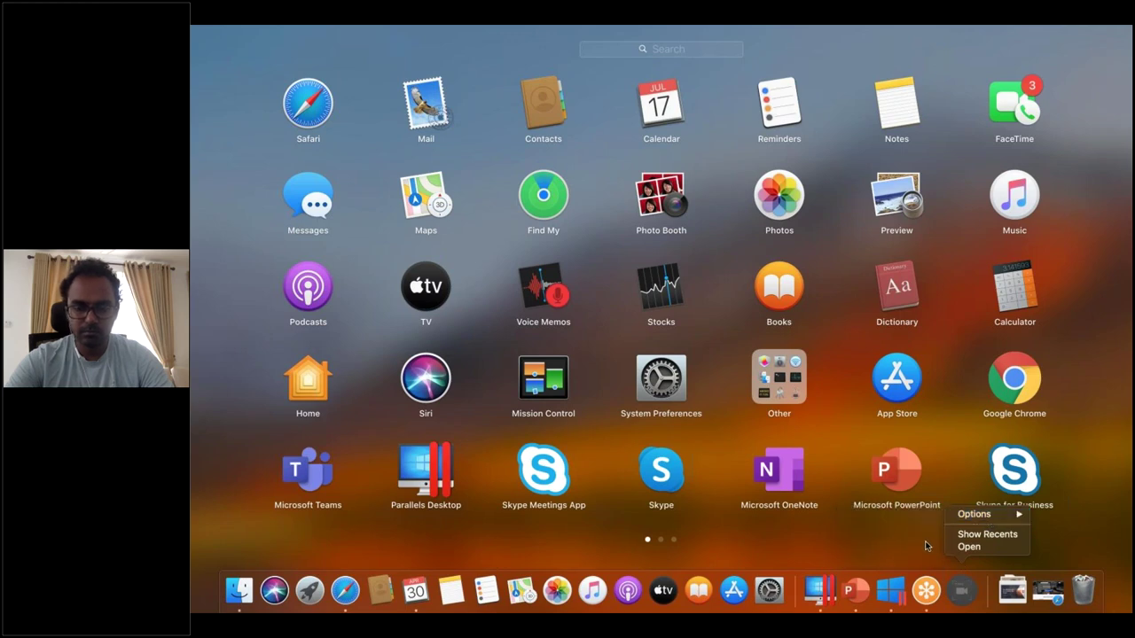
pyautogui.click(925, 540)
pyautogui.click(924, 540)
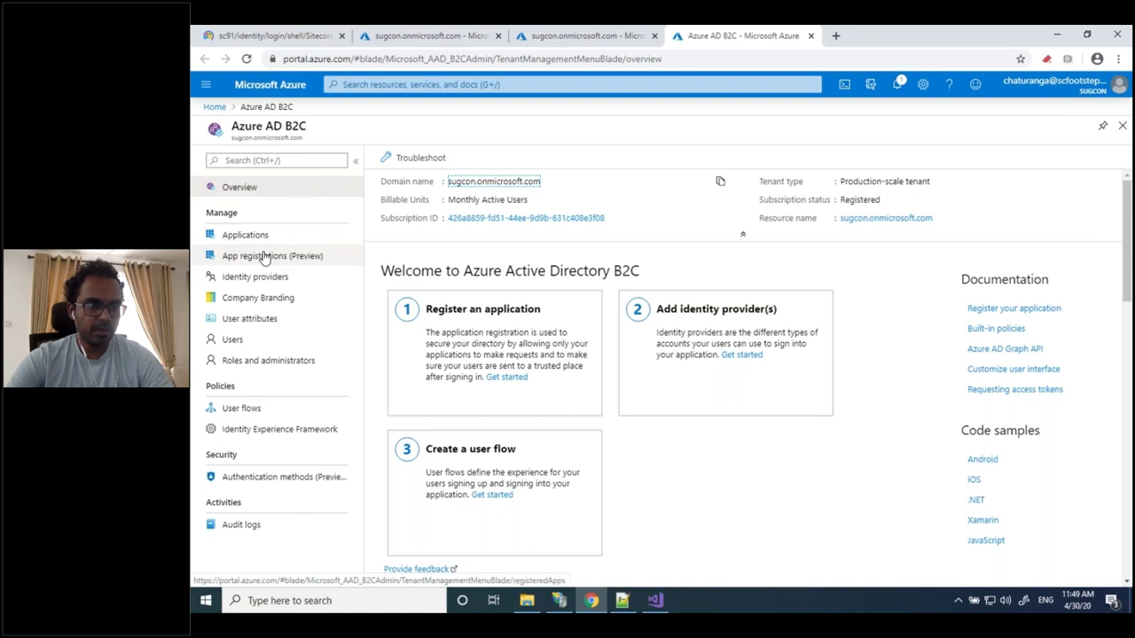
# Open the Sitecore app from App registrations (Preview) and show its Authentication page
pyautogui.click(263, 257)
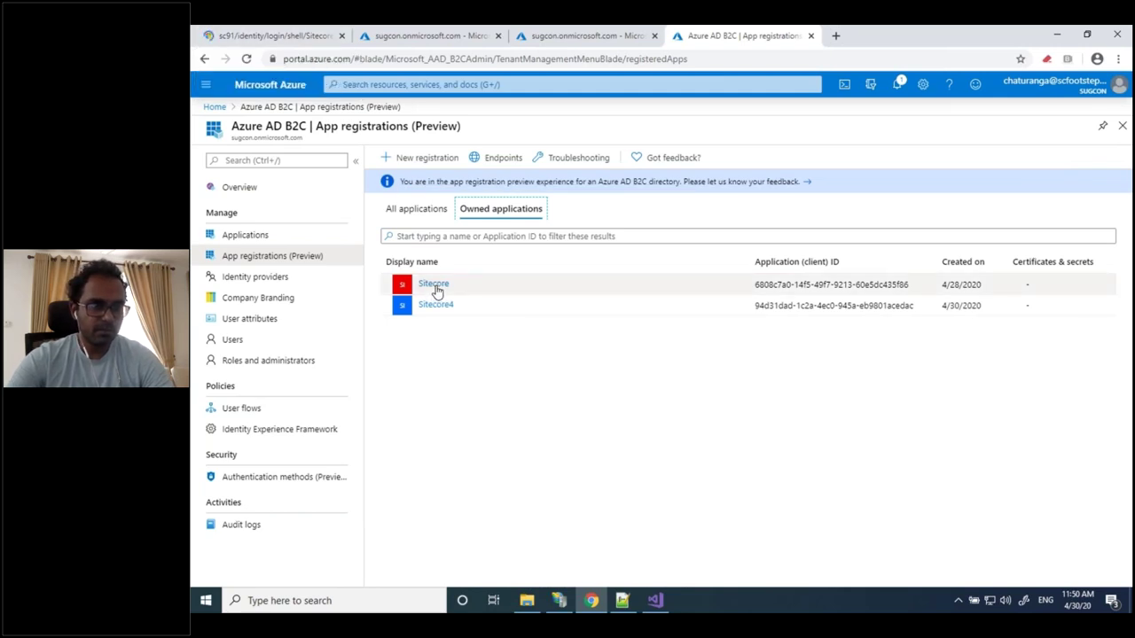
pyautogui.click(436, 290)
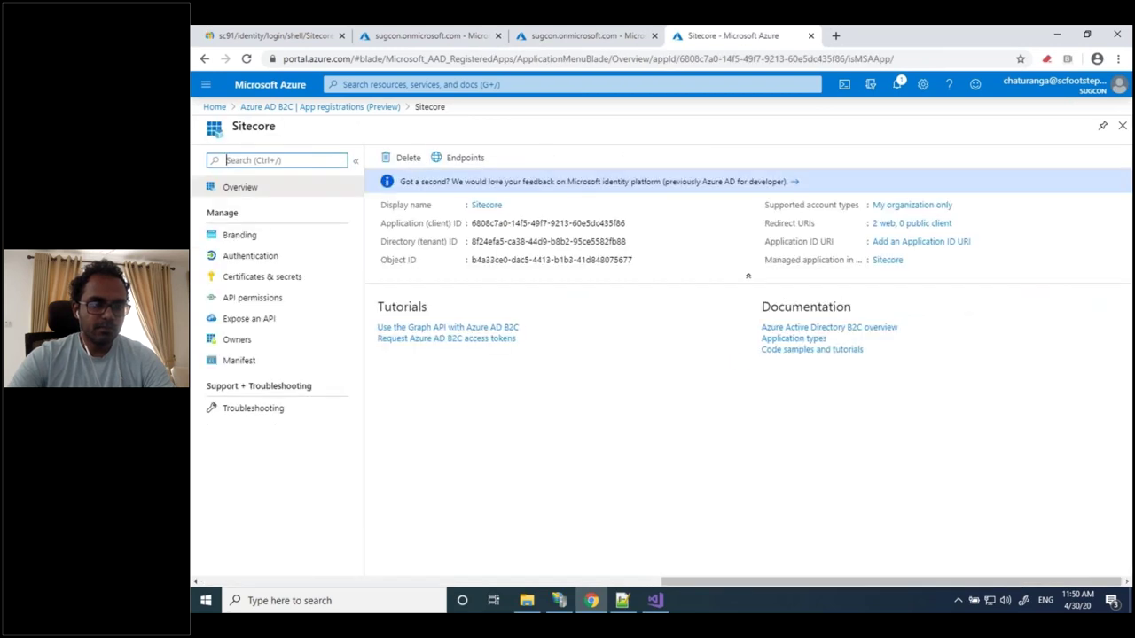
pyautogui.click(263, 256)
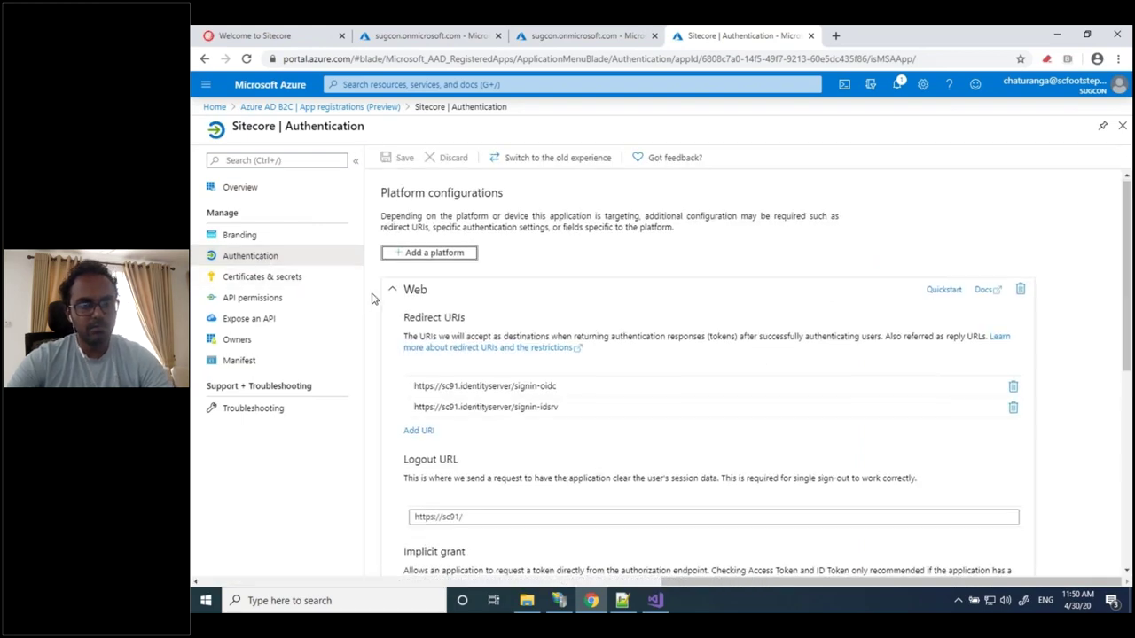
# Check the signin-idsrv redirect URI and ID token setting without changes, then switch to the Sitecore login tab
pyautogui.scroll(-1, 374, 295)
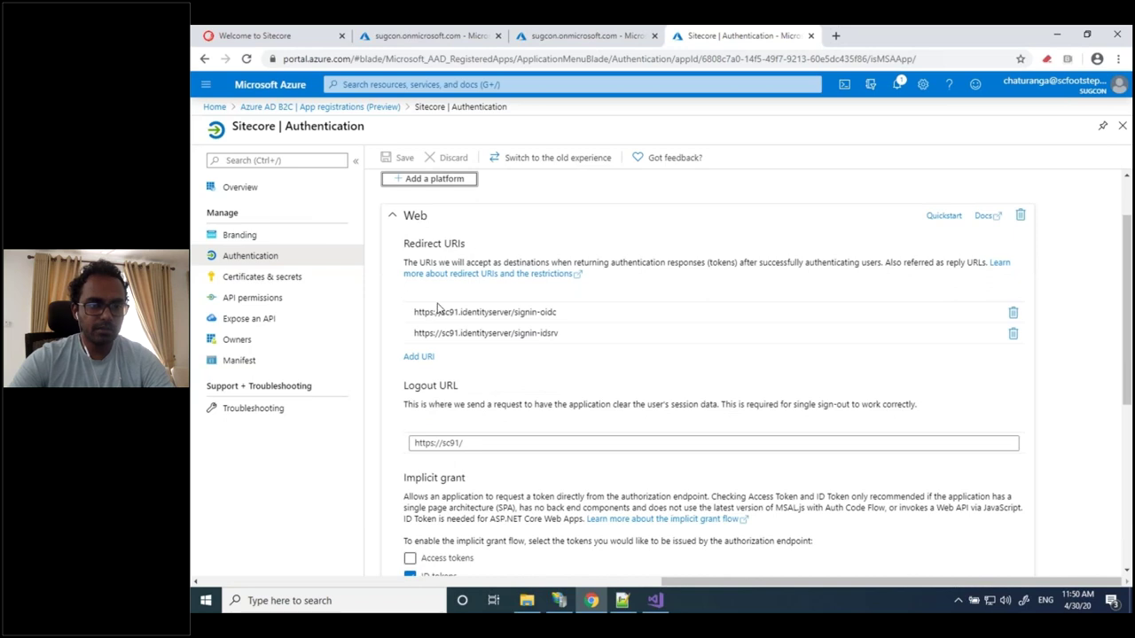
pyautogui.click(555, 332)
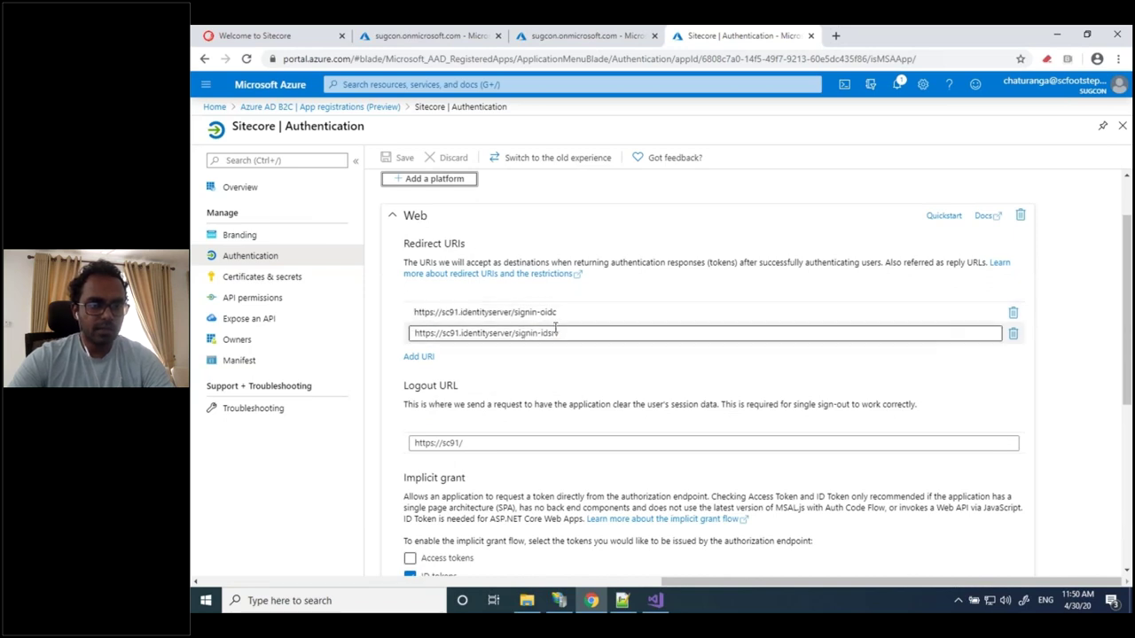
pyautogui.click(471, 399)
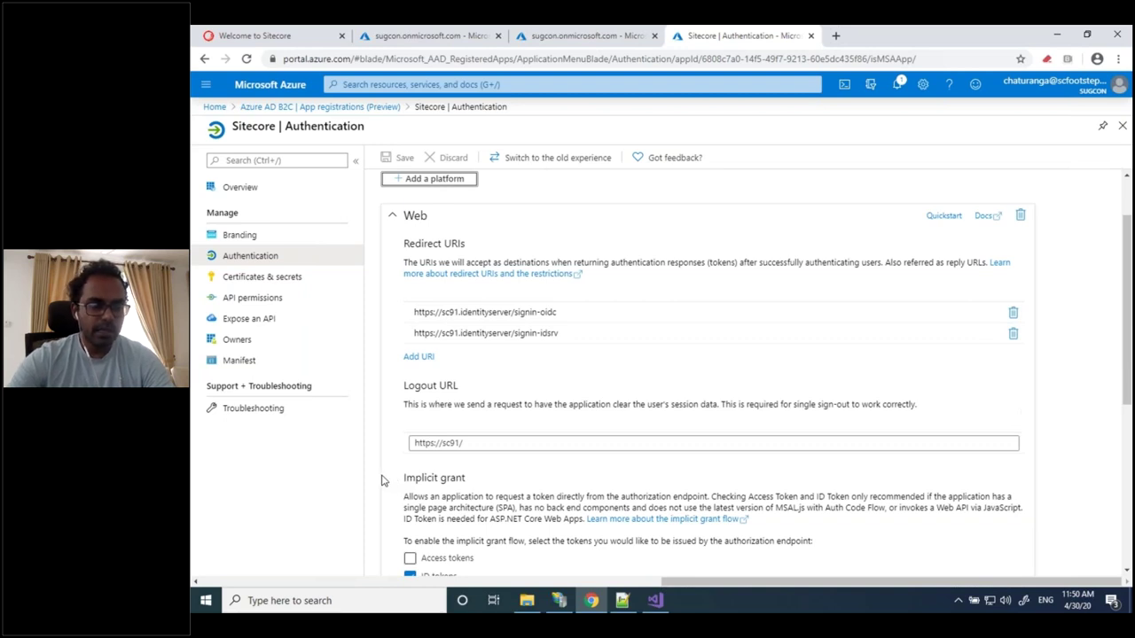
pyautogui.scroll(-4, 382, 479)
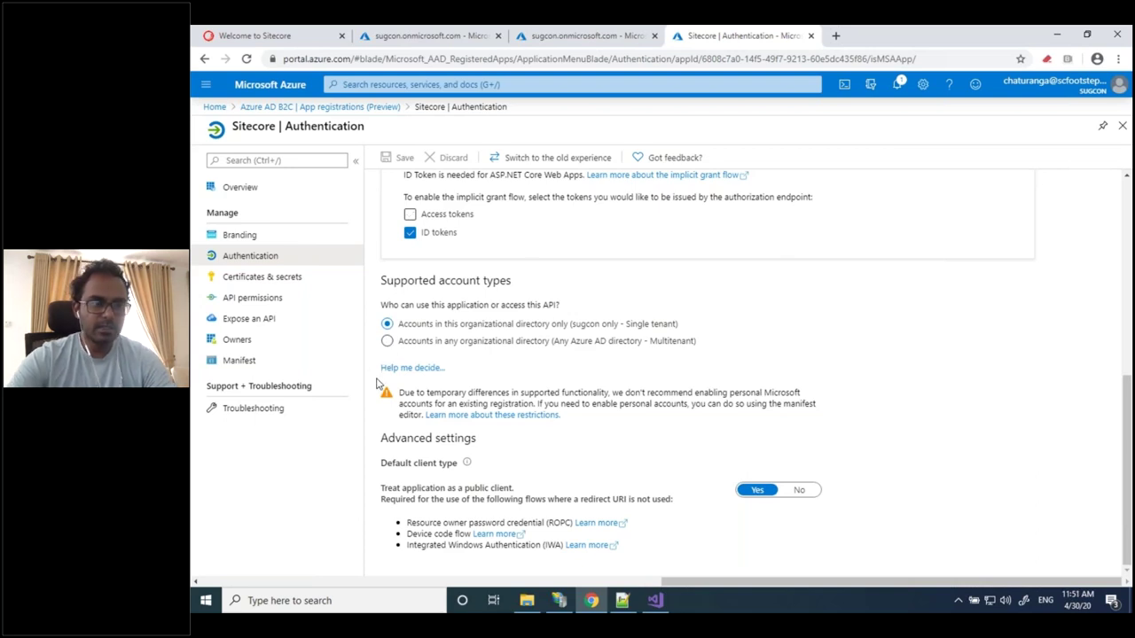
pyautogui.scroll(5, 376, 383)
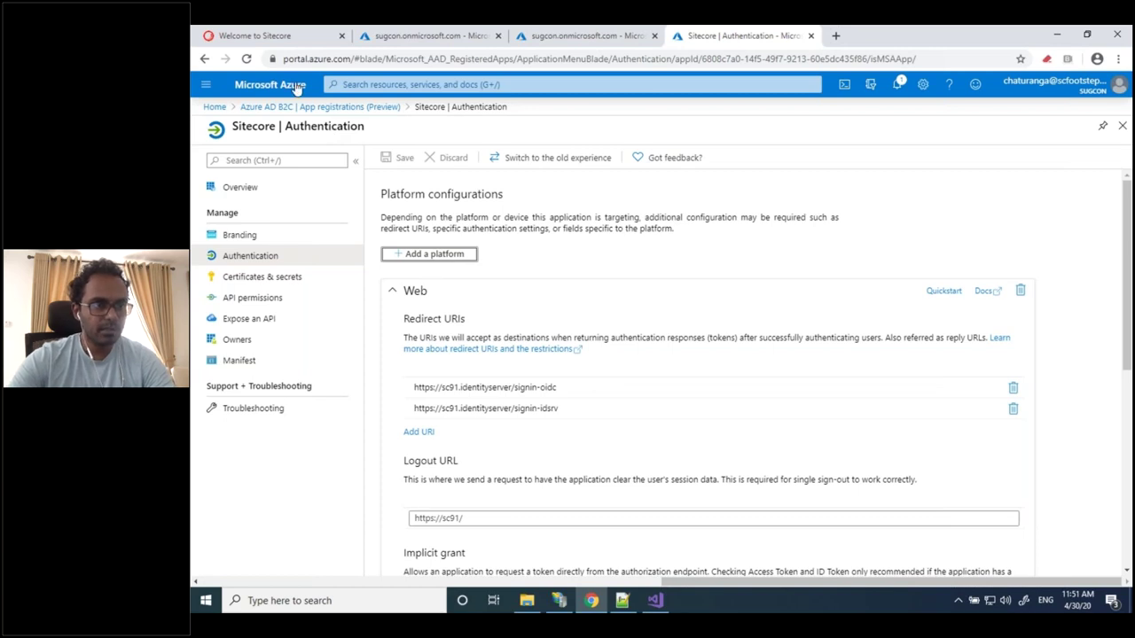
pyautogui.click(280, 40)
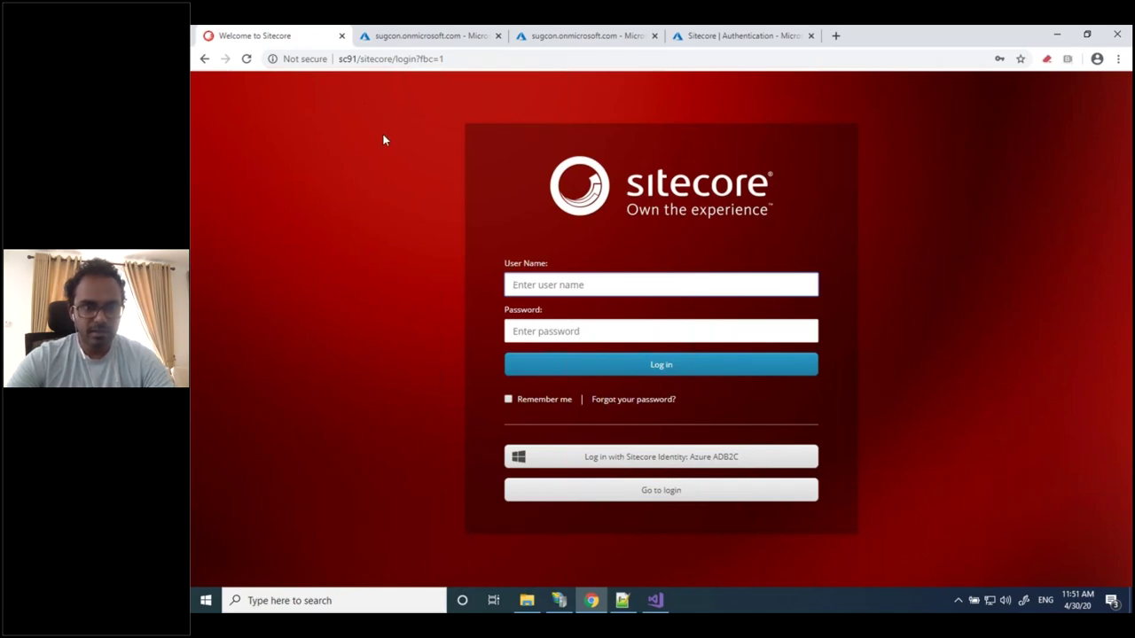
# Start the sc91.identityserver site in IIS Manager
pyautogui.click(390, 58)
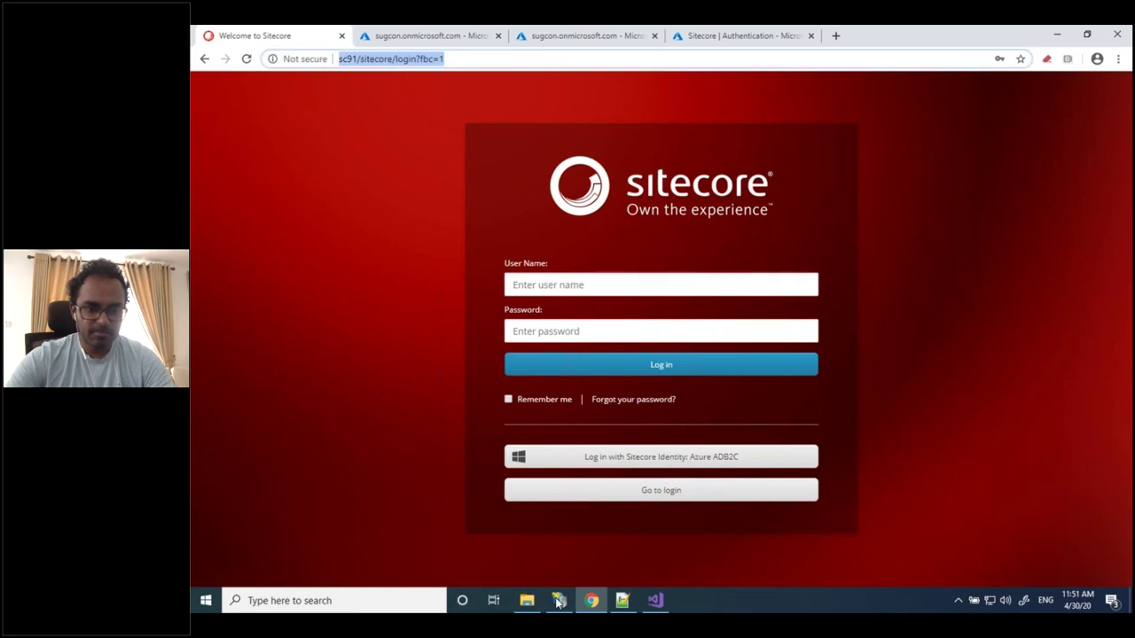
pyautogui.click(558, 601)
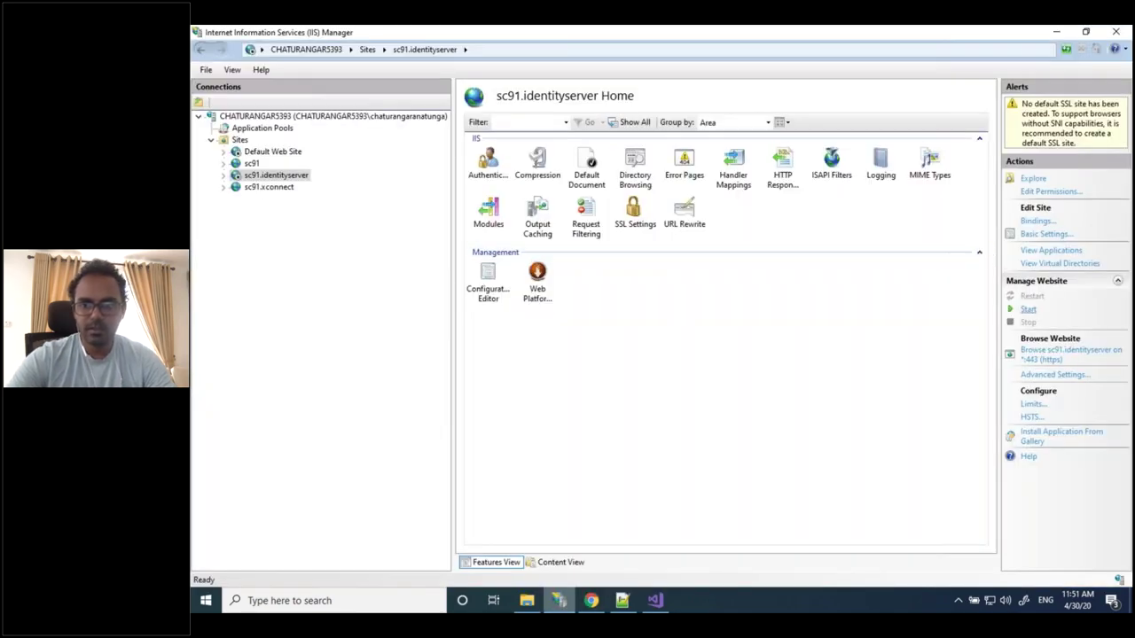
pyautogui.click(1027, 309)
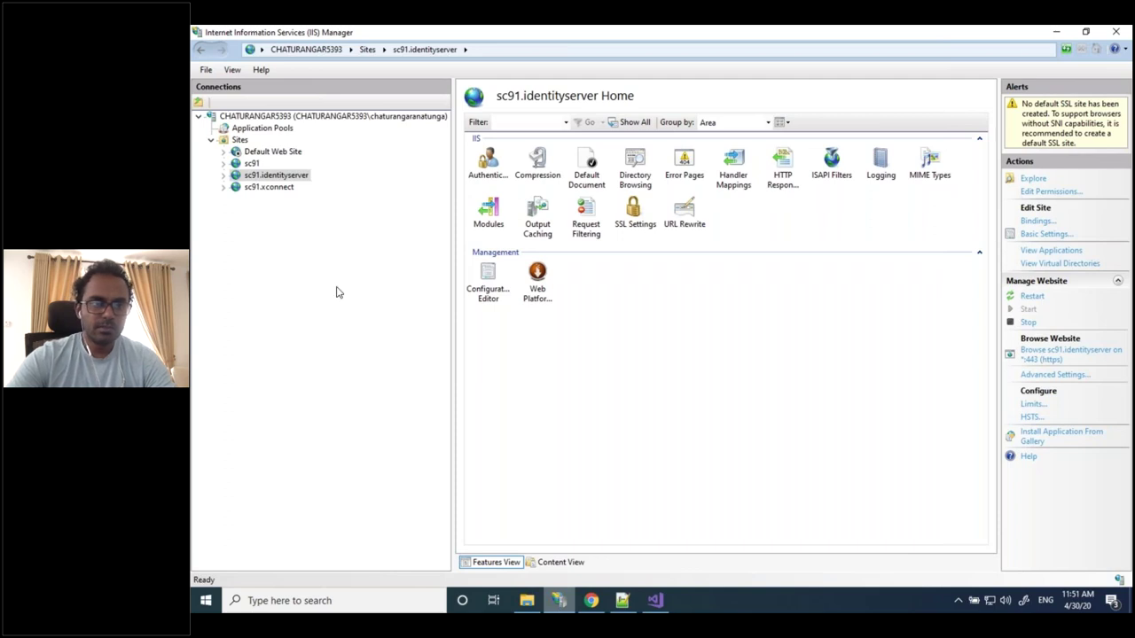
# Load sc91/sitecore/login in Chrome, then advance to the 'Configuring AD B2C with Sitecore' slide
pyautogui.click(592, 603)
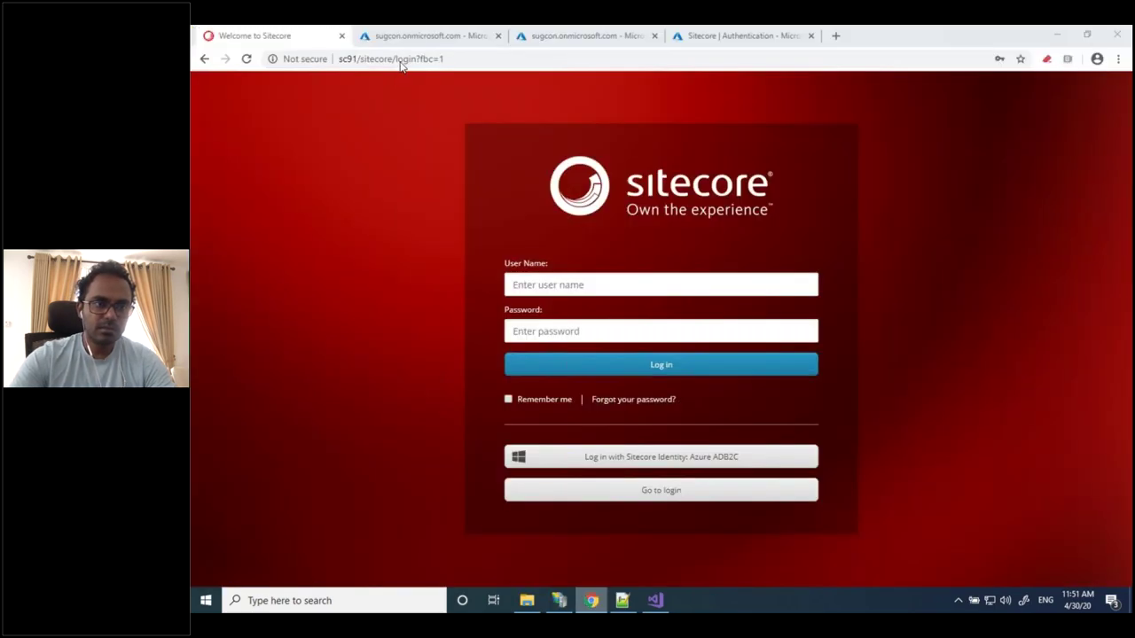
pyautogui.click(401, 58)
pyautogui.click(398, 59)
pyautogui.tripleClick(398, 59)
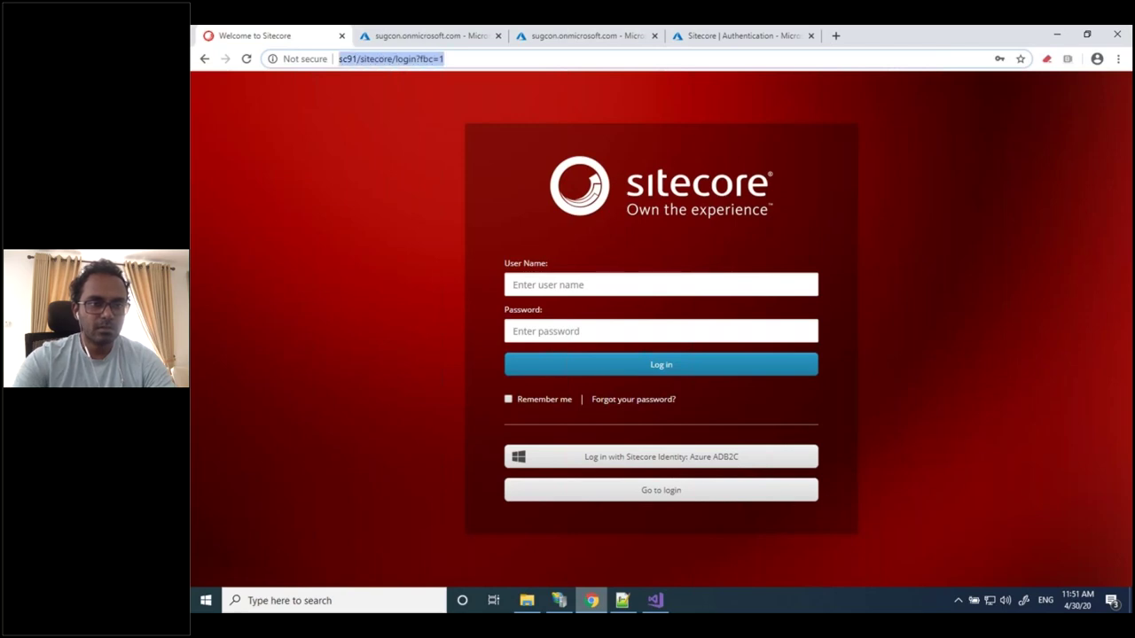
pyautogui.write('sc')
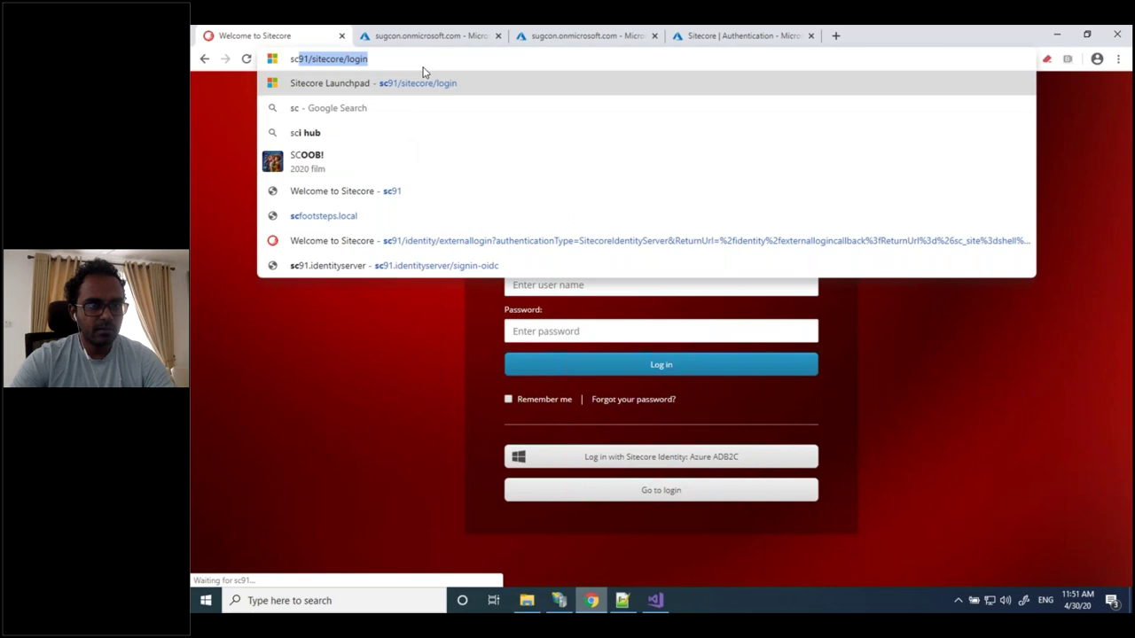
pyautogui.press('Return')
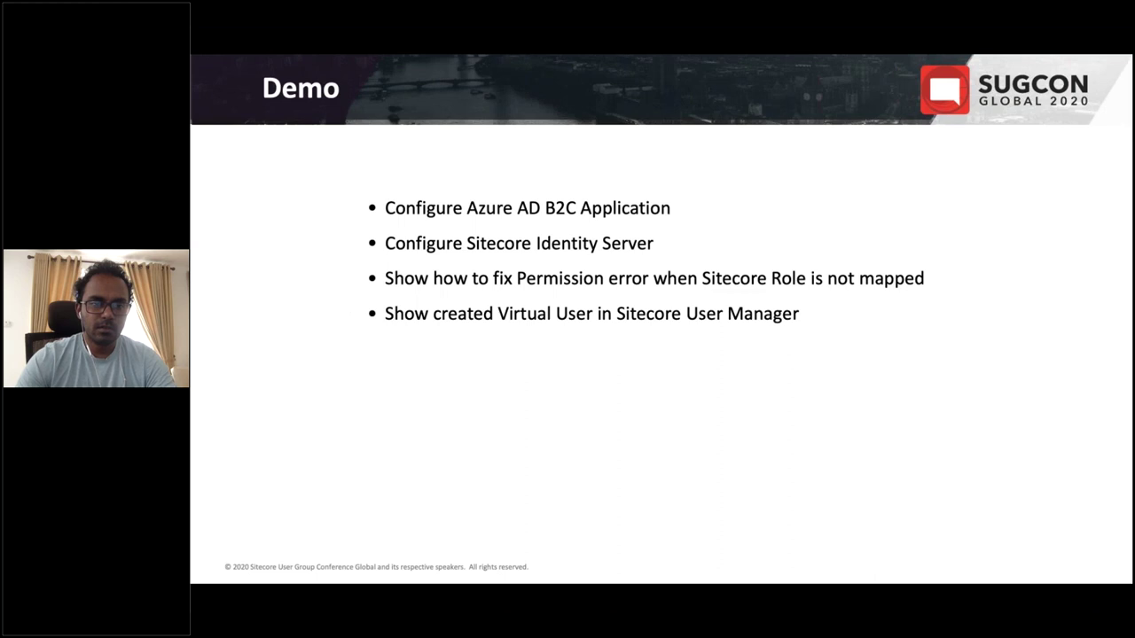
pyautogui.press('Right')
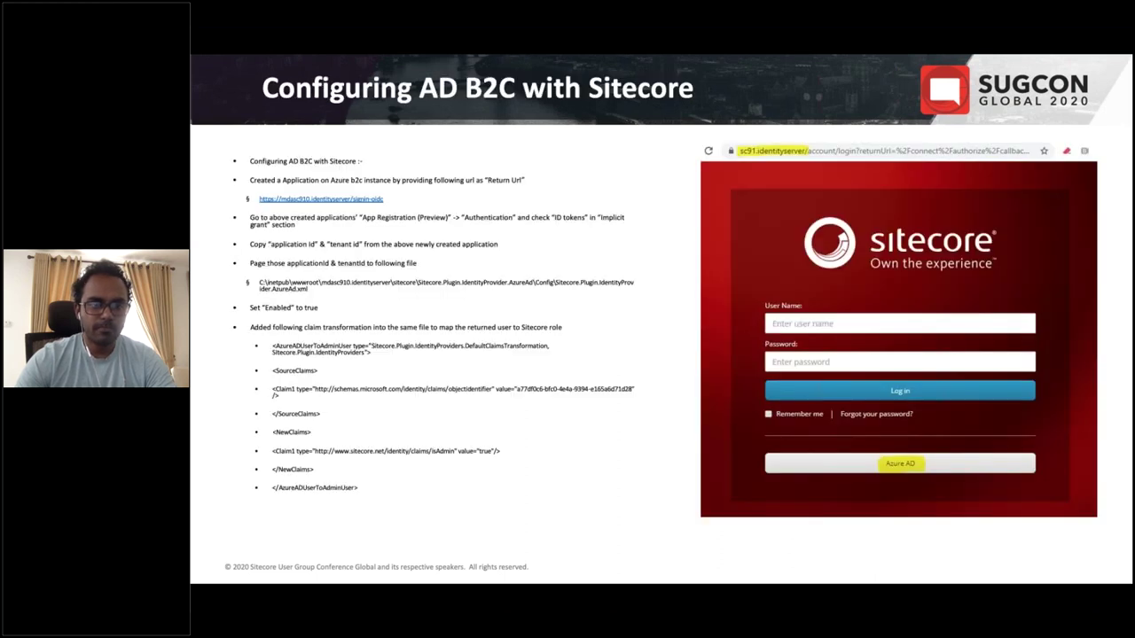
# Advance through the Azure AD B2C application and XML configuration slides, then return to the browser
pyautogui.press('Right')
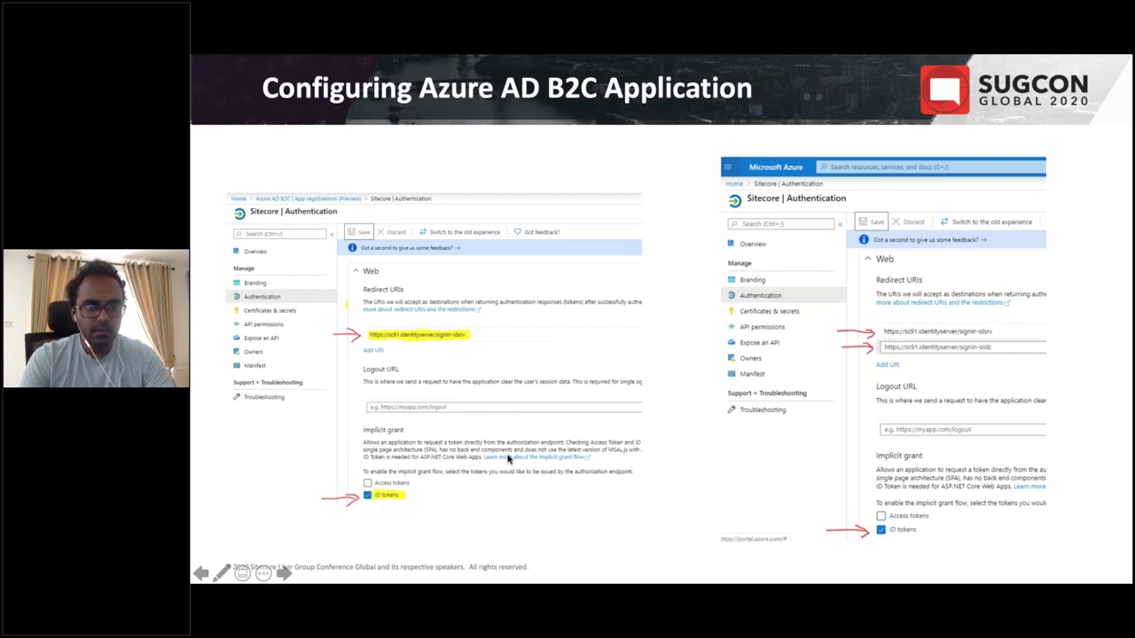
pyautogui.click(507, 458)
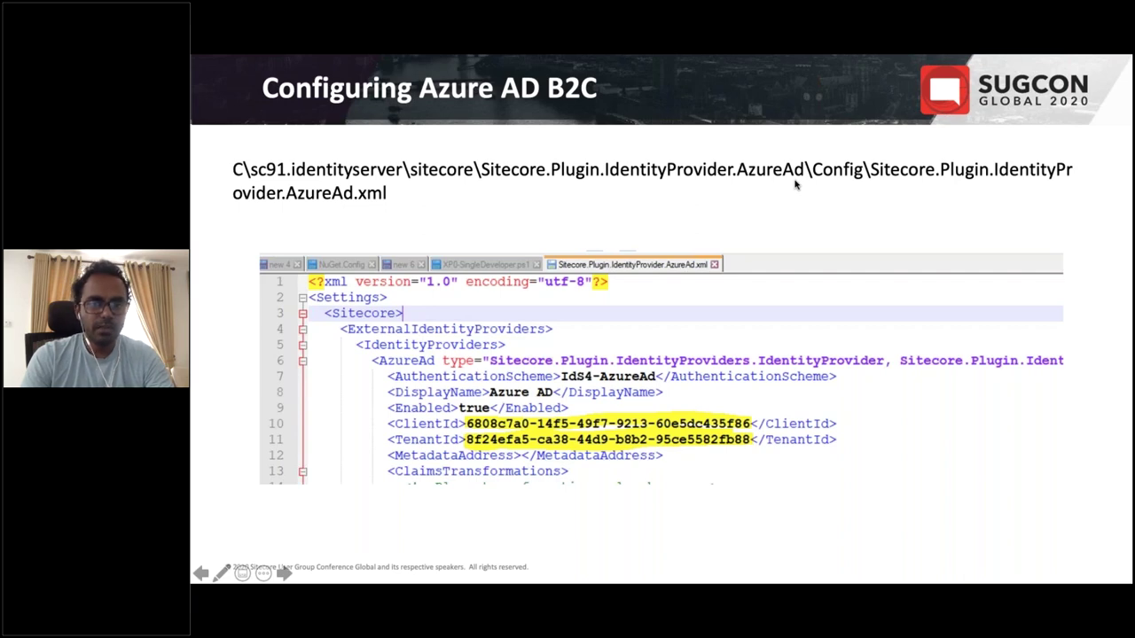
pyautogui.hotkey('alt', 'Tab')
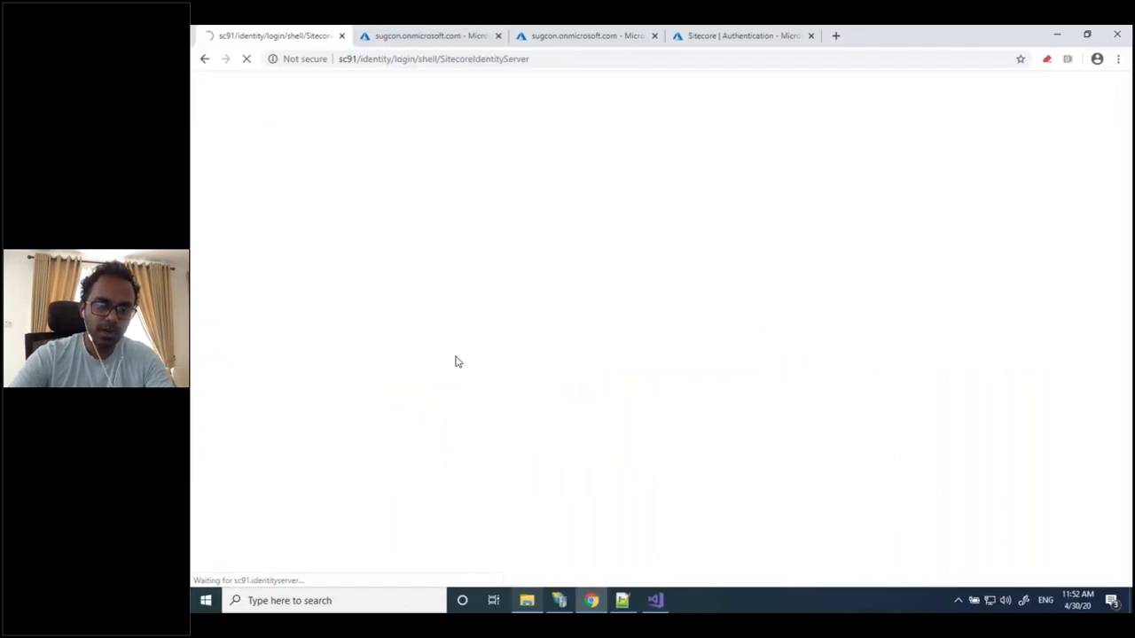
# Browse to wwwroot\sc91.identityserver\sitecore\Sitecore.Plugin.IdentityProvider.AzureAd\Config and edit its xml in Notepad++
pyautogui.click(526, 601)
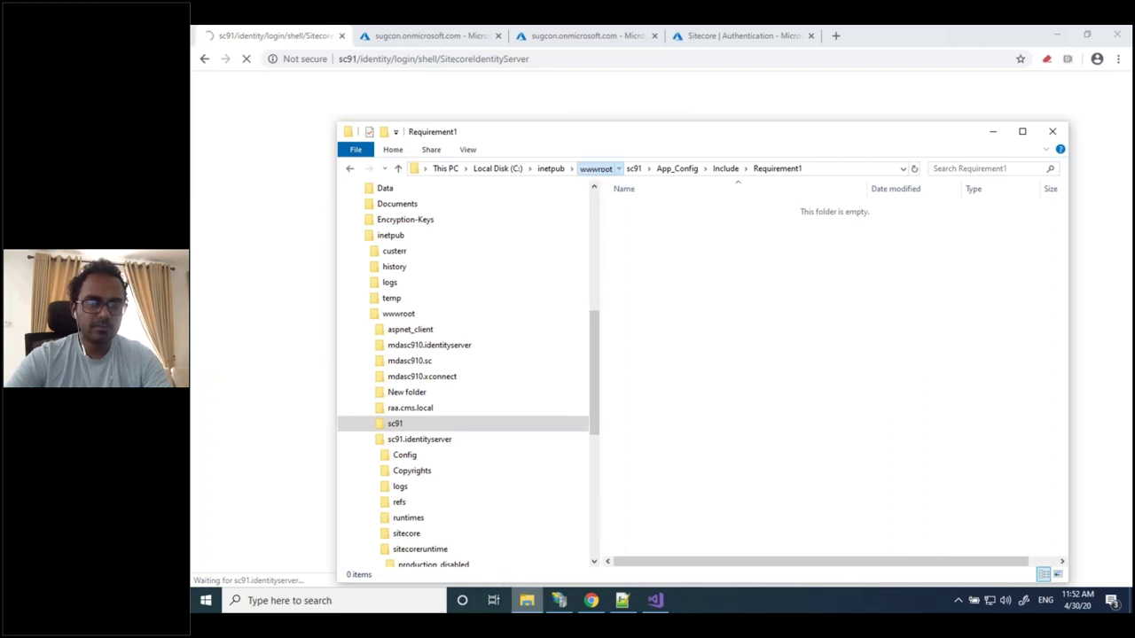
pyautogui.click(595, 169)
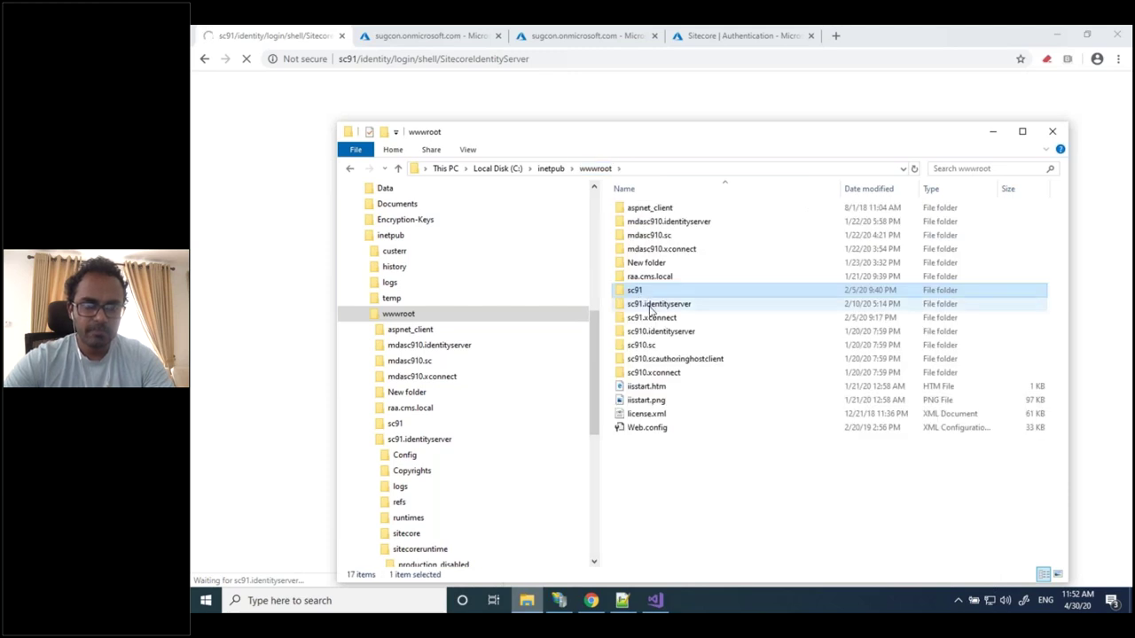
pyautogui.click(651, 306)
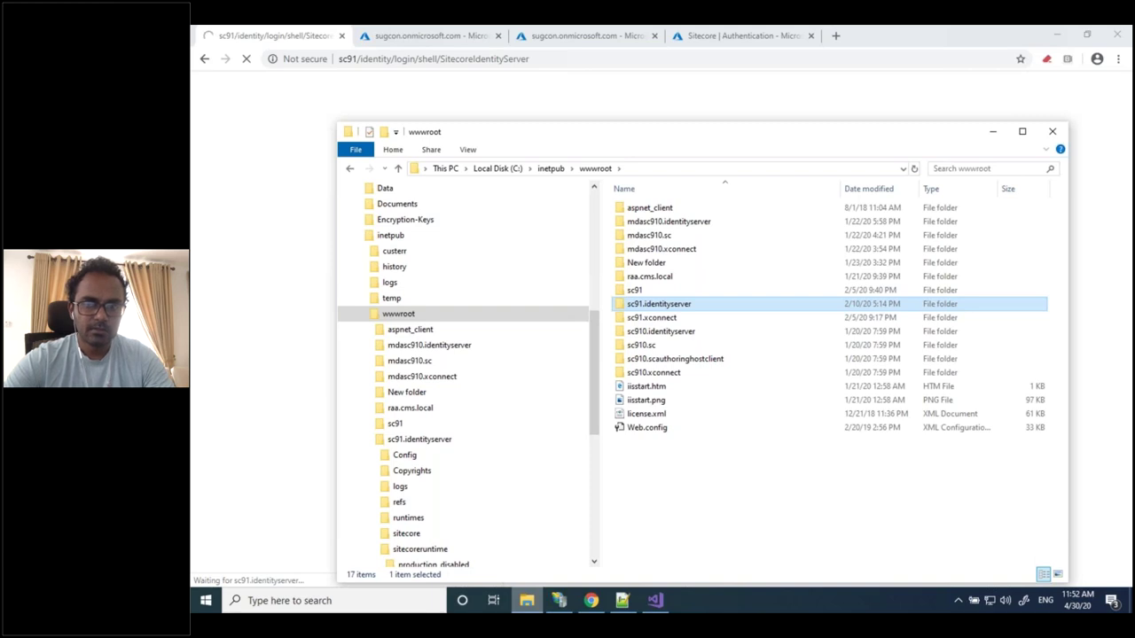
pyautogui.press('Return')
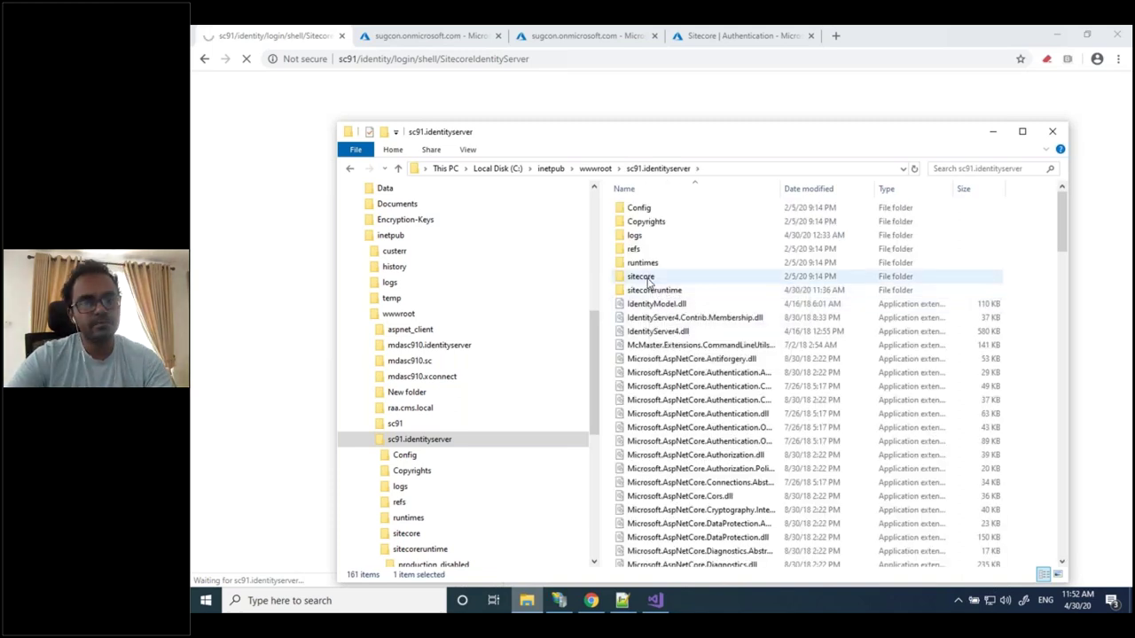
pyautogui.click(649, 280)
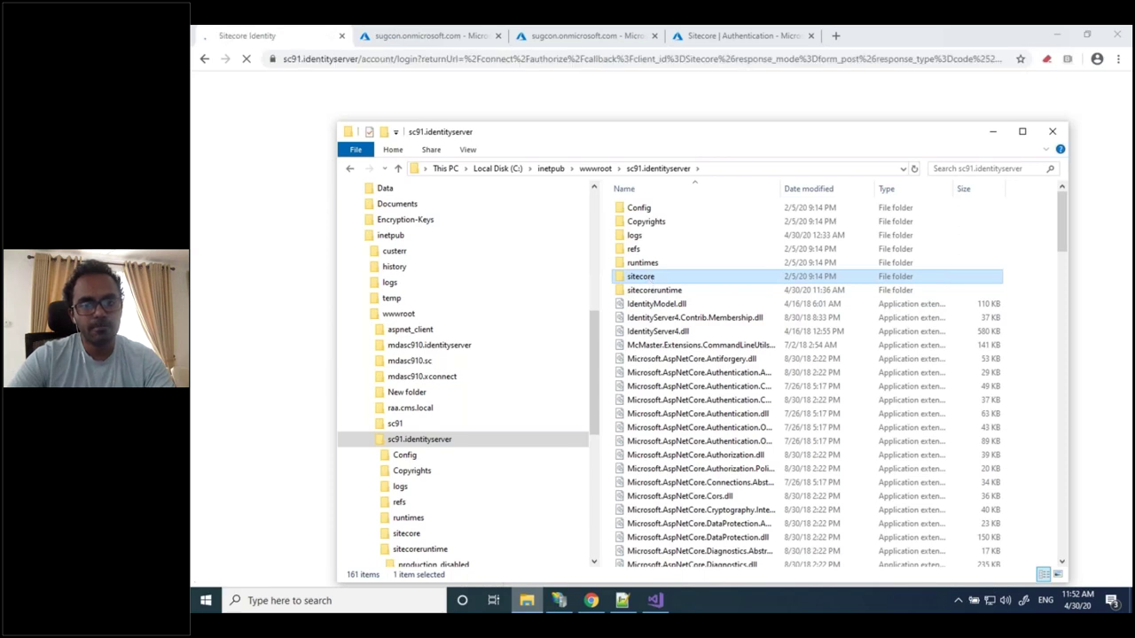
pyautogui.press('Return')
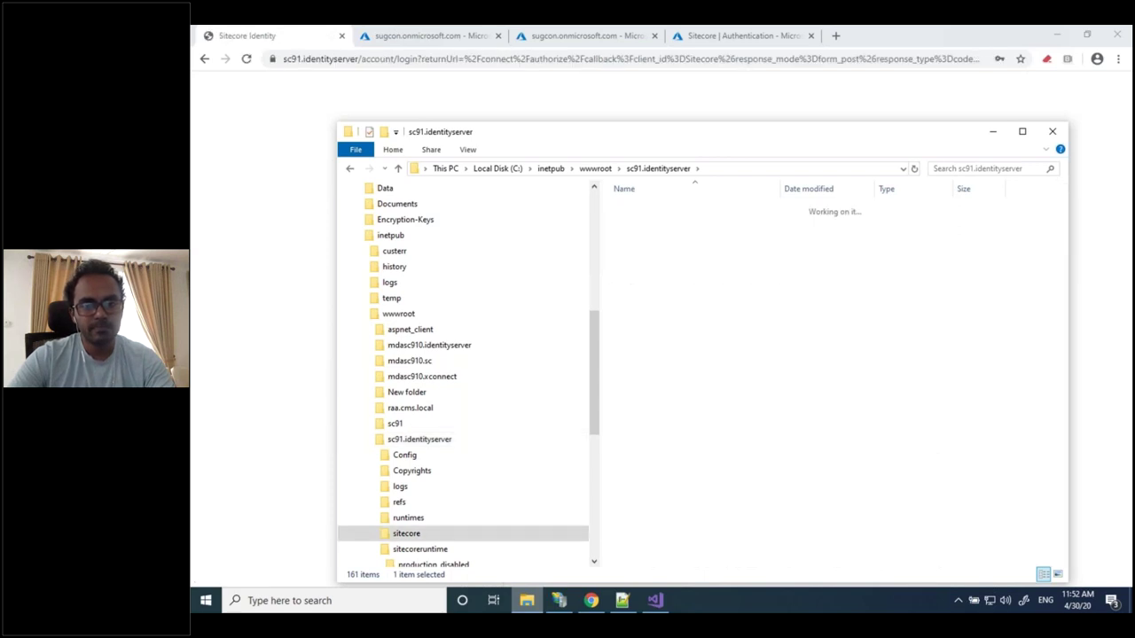
pyautogui.doubleClick(683, 222)
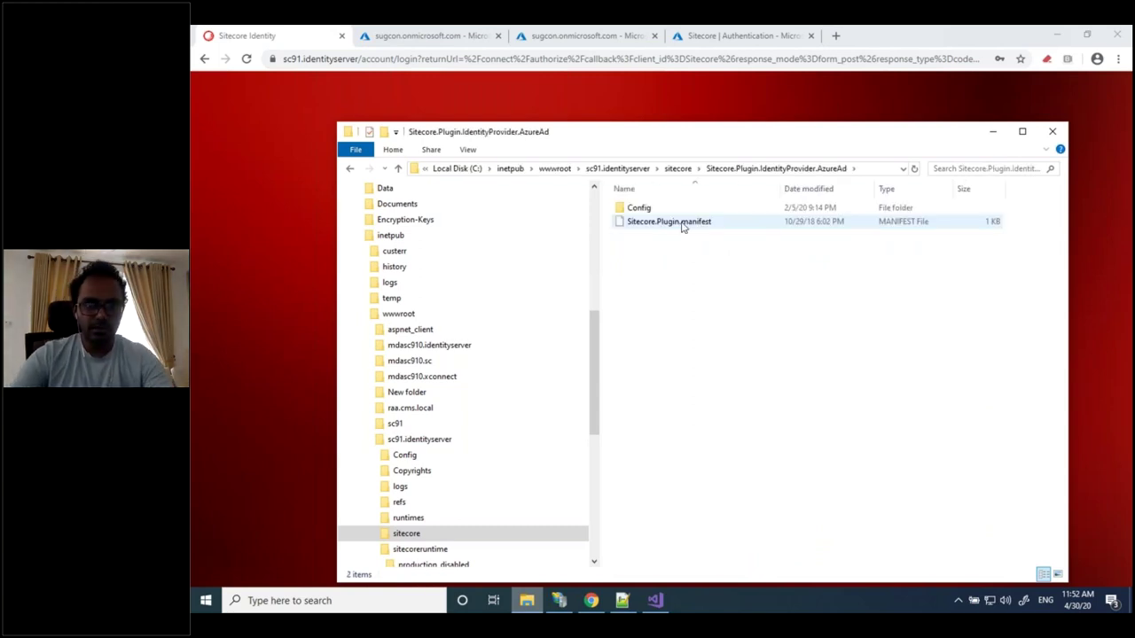
pyautogui.doubleClick(641, 210)
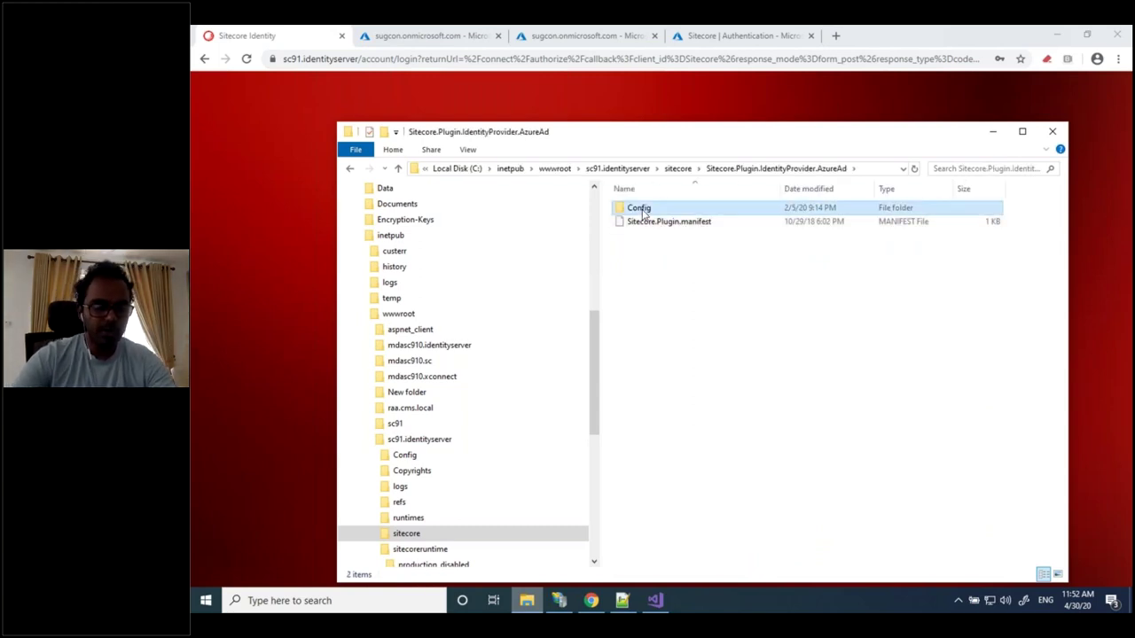
pyautogui.click(650, 227)
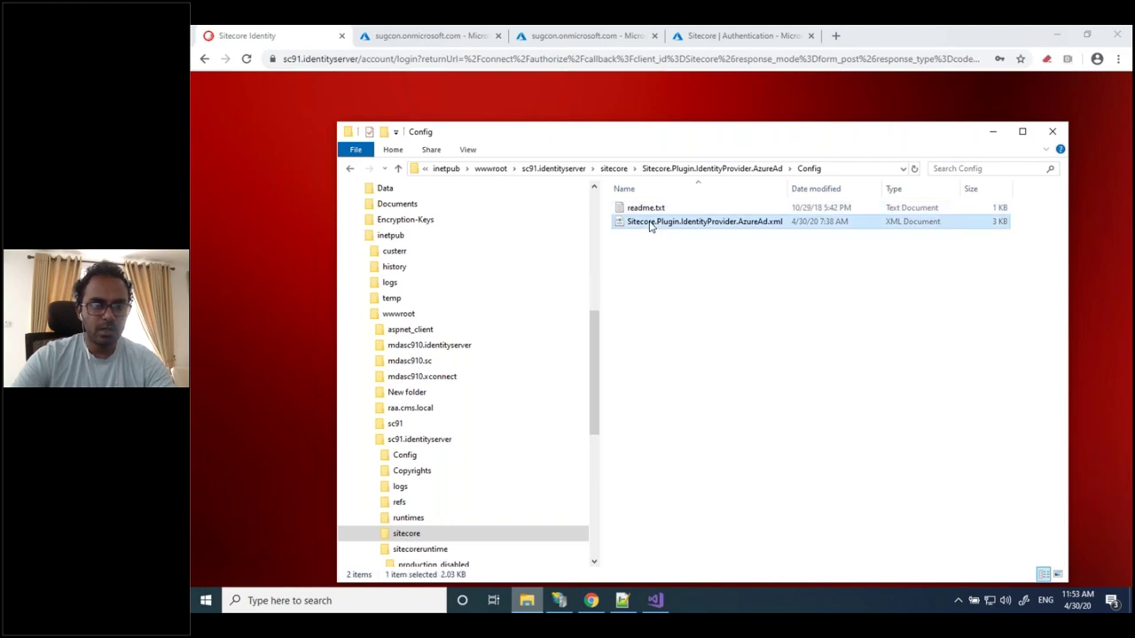
pyautogui.rightClick(649, 226)
pyautogui.click(575, 256)
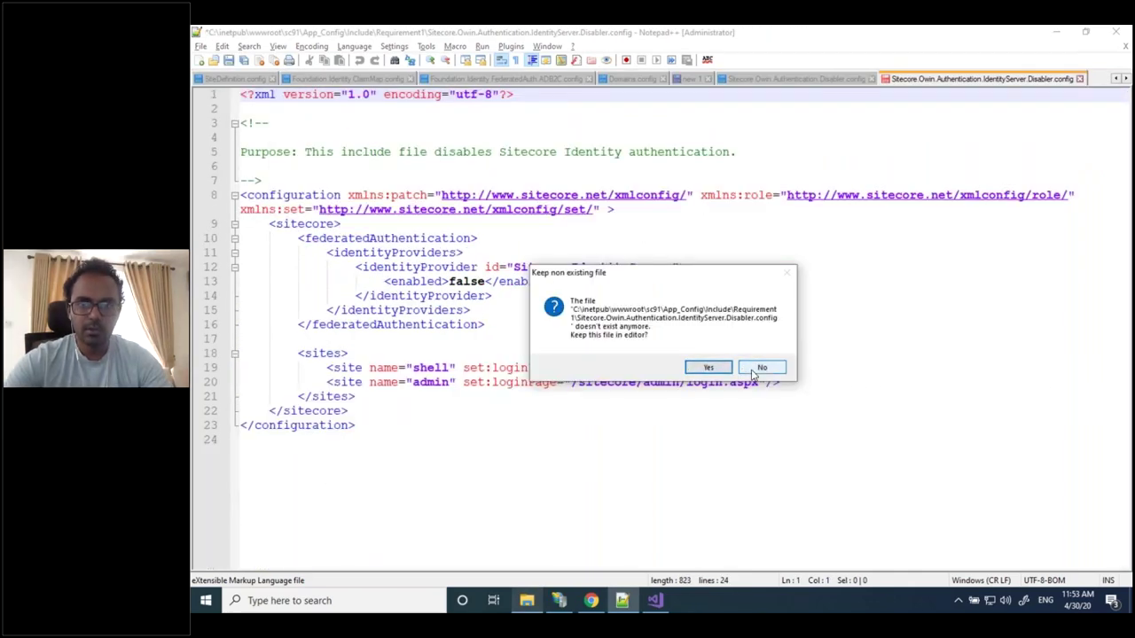
# Discard the two missing Disabler files and reopen the AzureAd xml in Notepad++
pyautogui.click(754, 371)
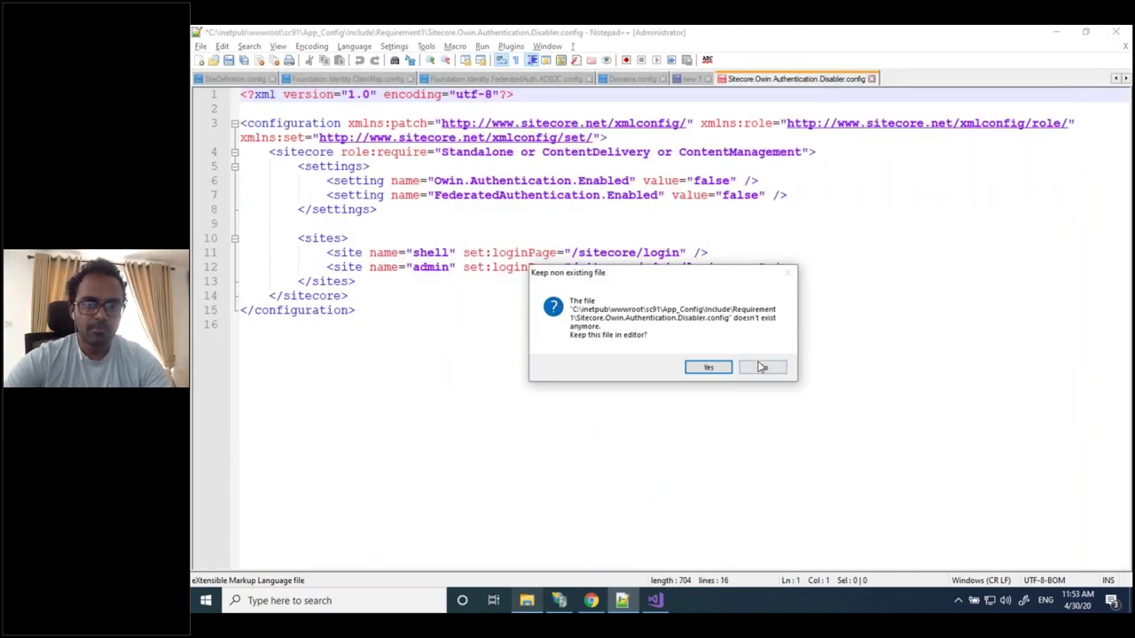
pyautogui.click(760, 367)
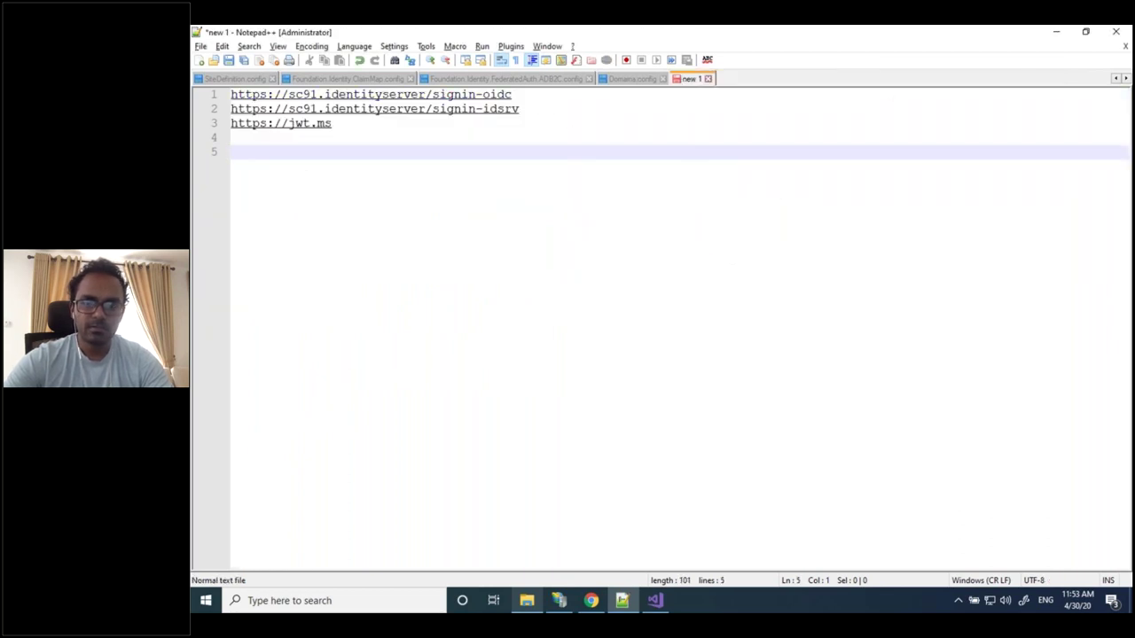
pyautogui.click(528, 600)
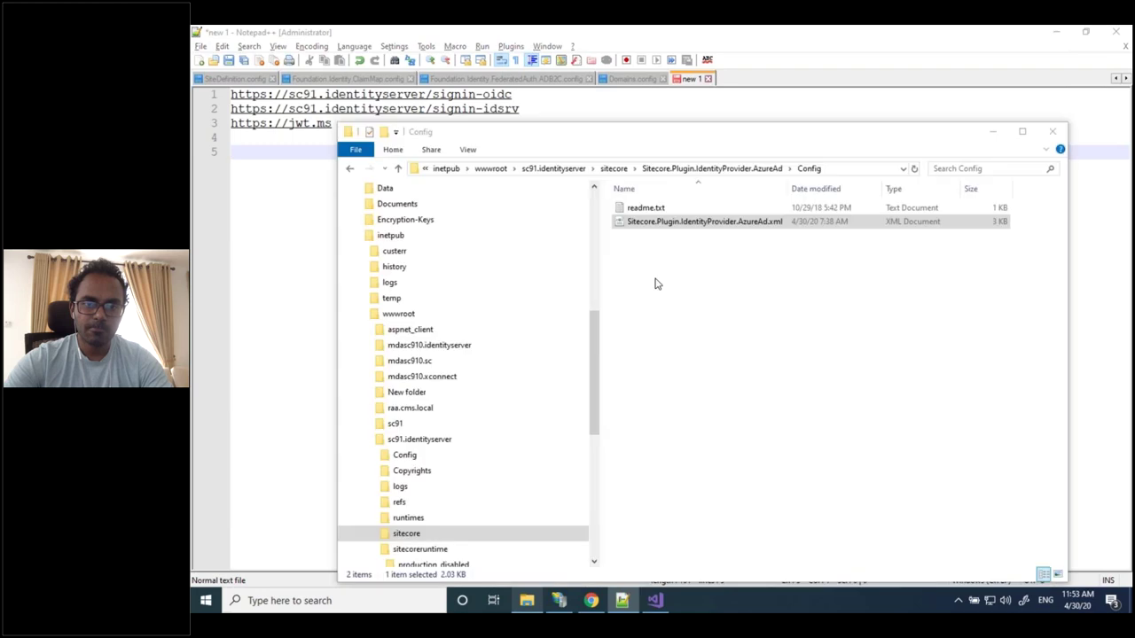
pyautogui.rightClick(674, 229)
pyautogui.click(565, 264)
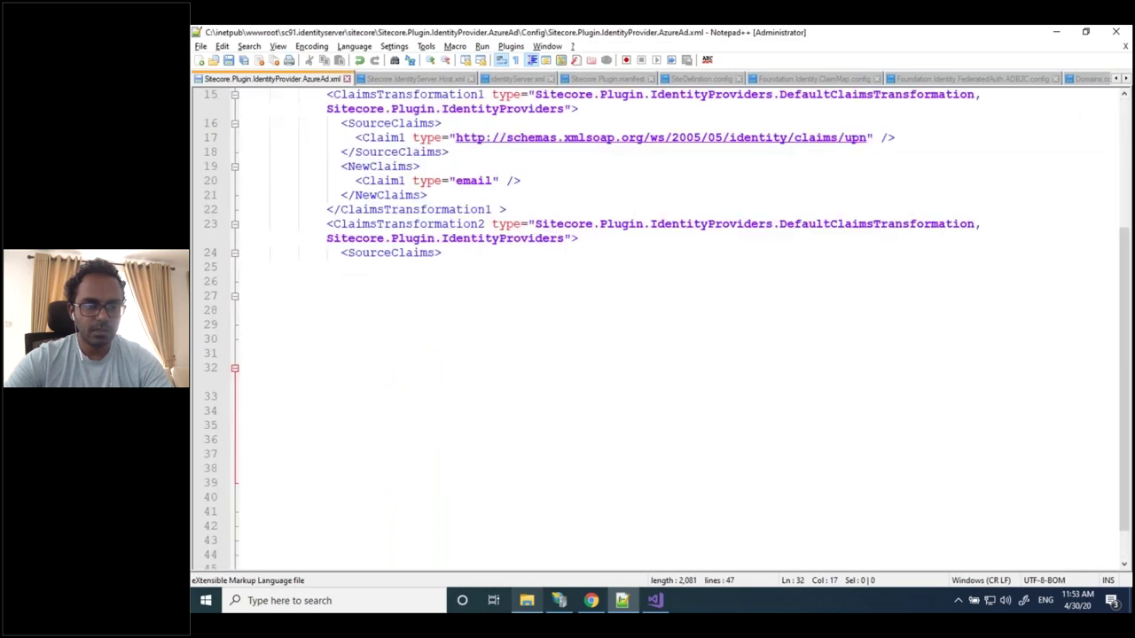
# Change the Enabled value on line 9 from false to true and select the TenantId value
pyautogui.scroll(5, 528, 213)
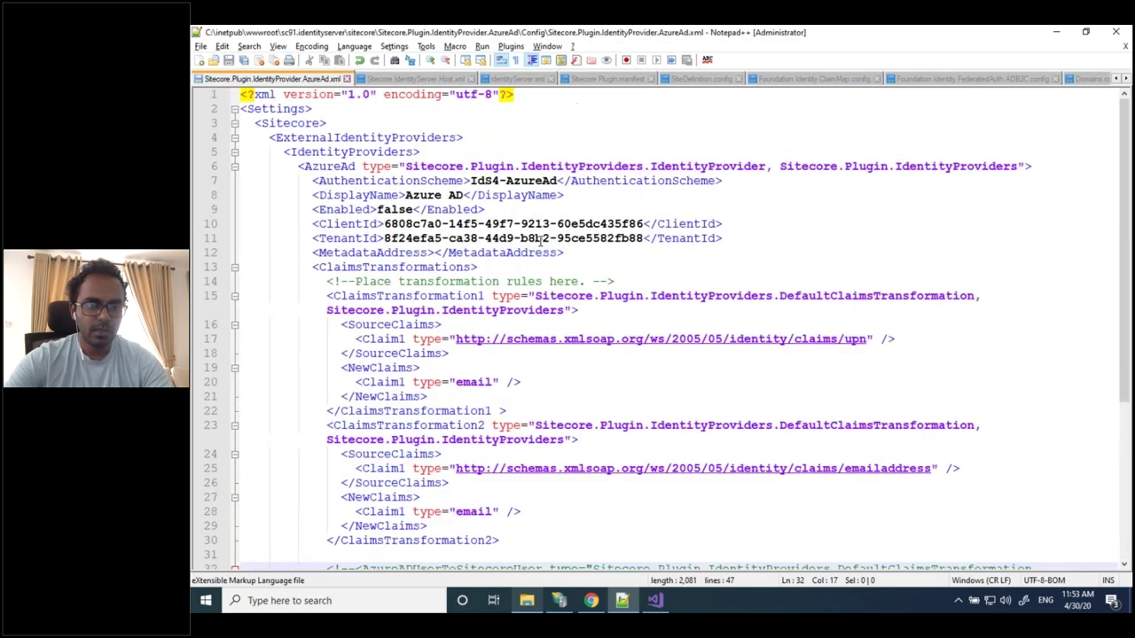
pyautogui.click(476, 180)
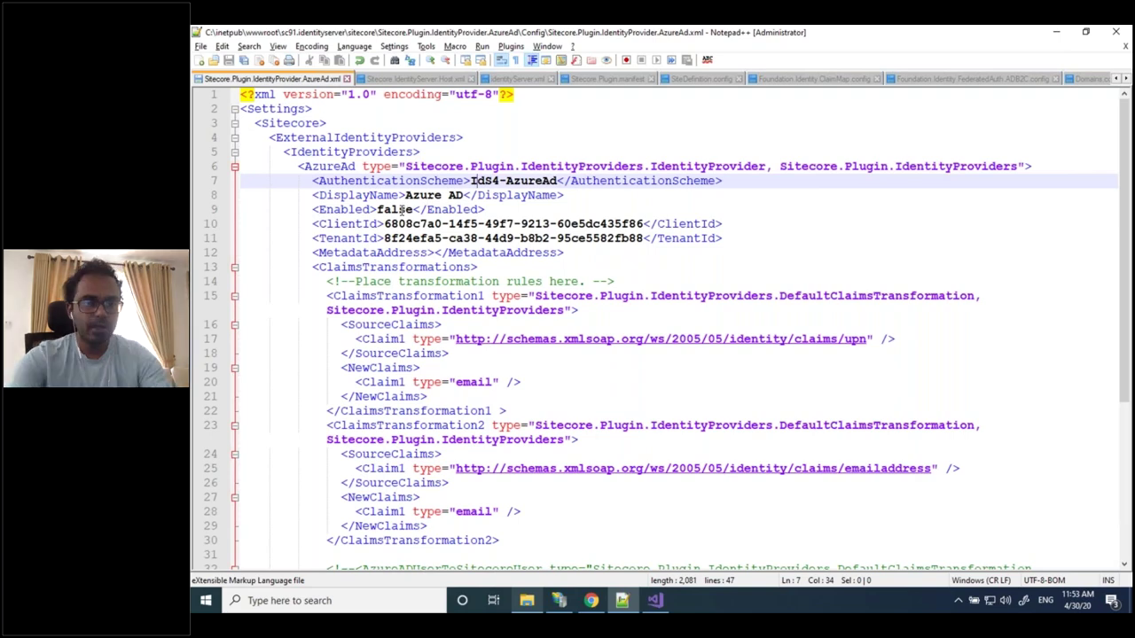
pyautogui.click(401, 209)
pyautogui.doubleClick(409, 209)
pyautogui.write('true')
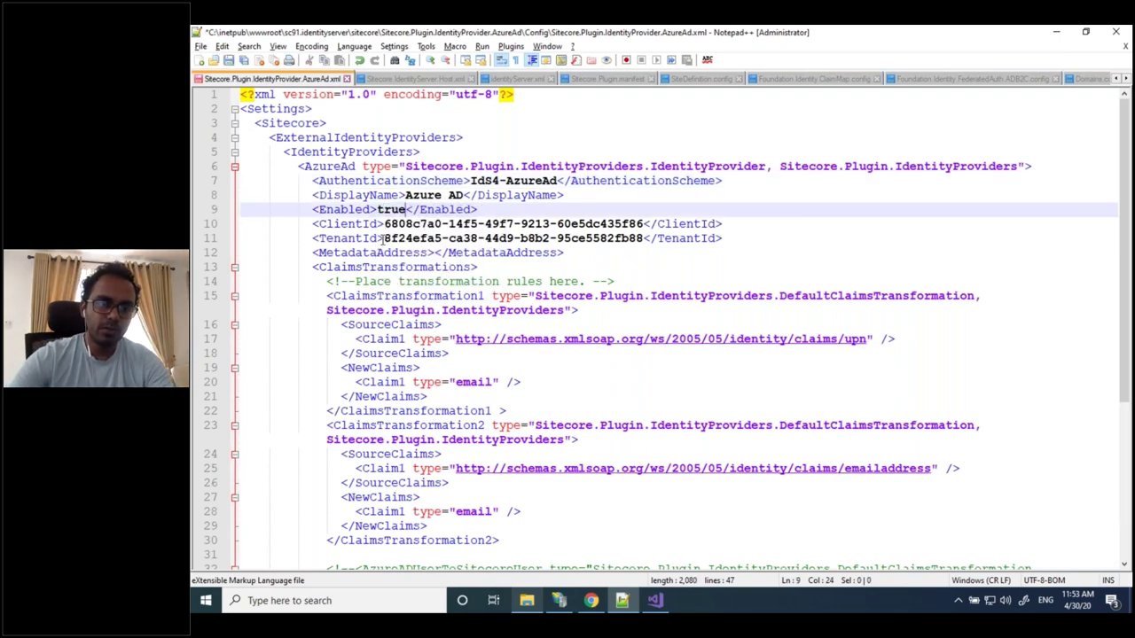
pyautogui.moveTo(384, 238); pyautogui.dragTo(607, 238)
# Show the Sitecore app registration overview in Chrome with its client and tenant IDs
pyautogui.click(592, 602)
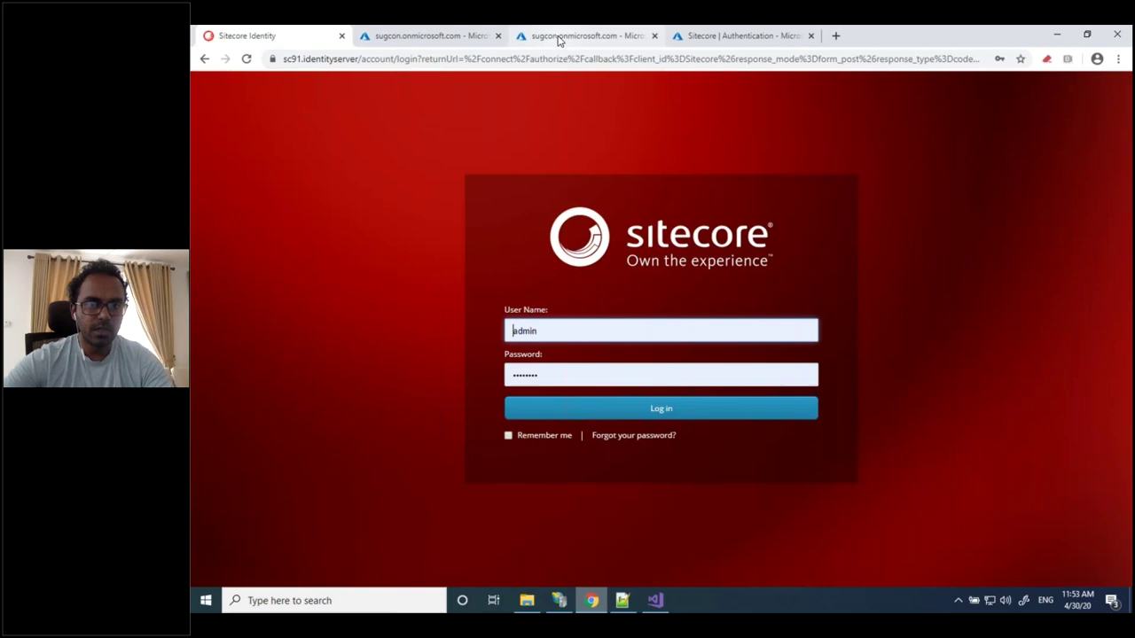
pyautogui.click(558, 39)
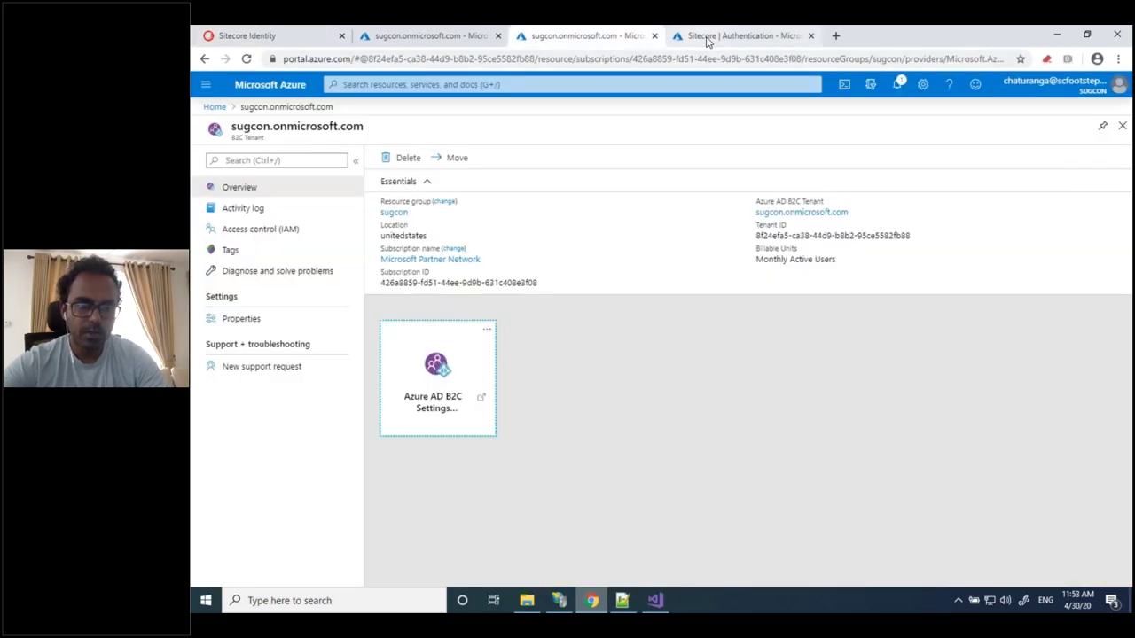
pyautogui.click(706, 39)
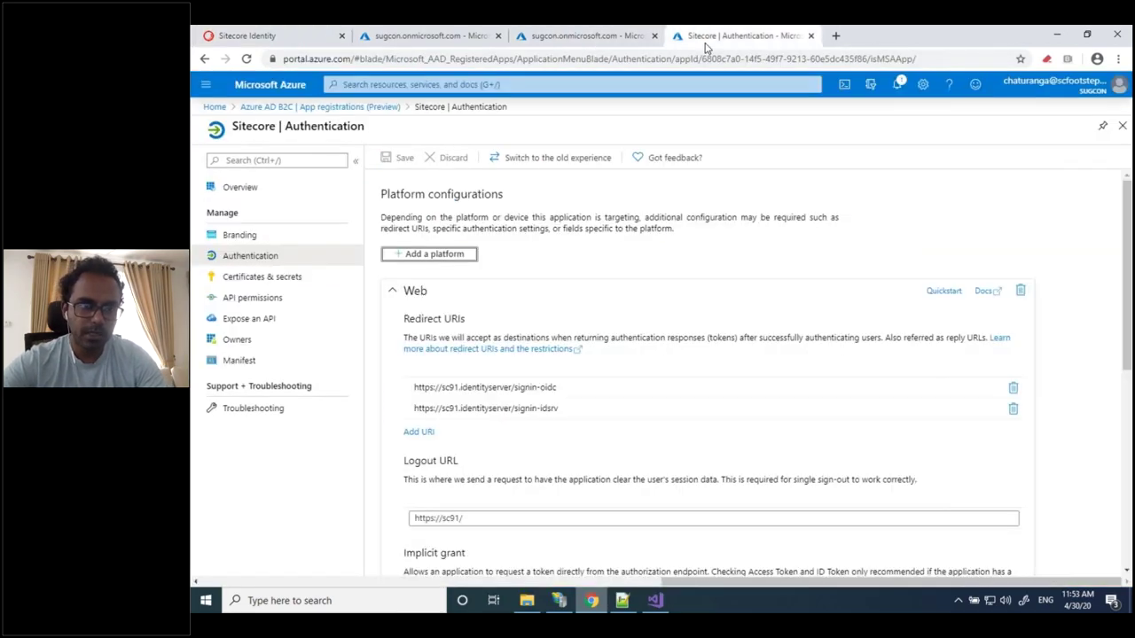
pyautogui.click(251, 187)
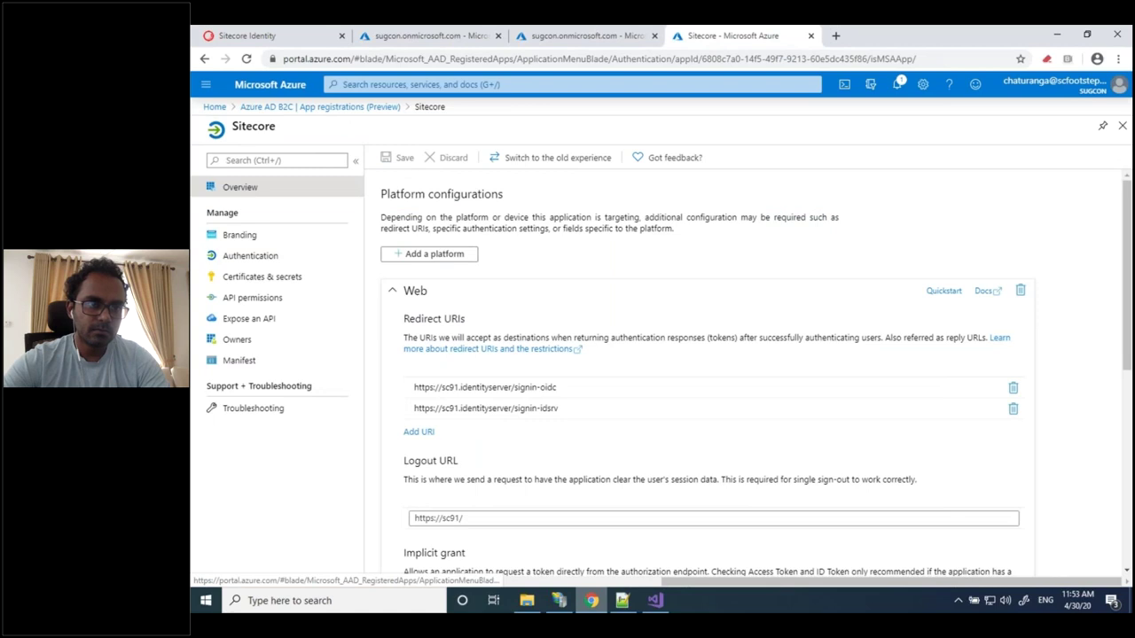
pyautogui.click(309, 108)
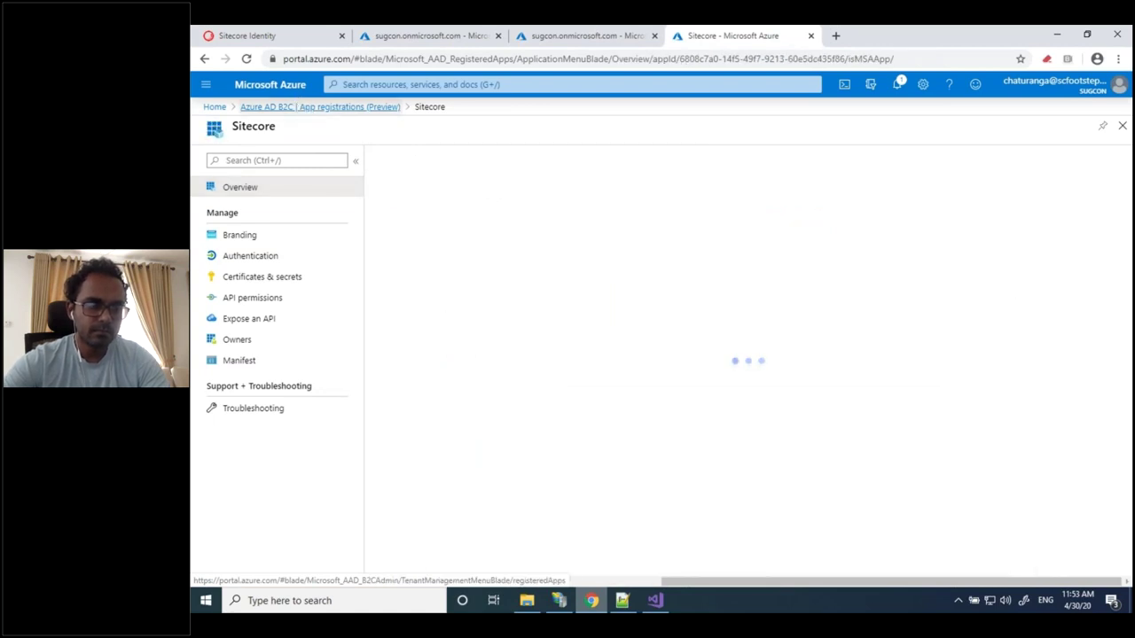
pyautogui.click(433, 285)
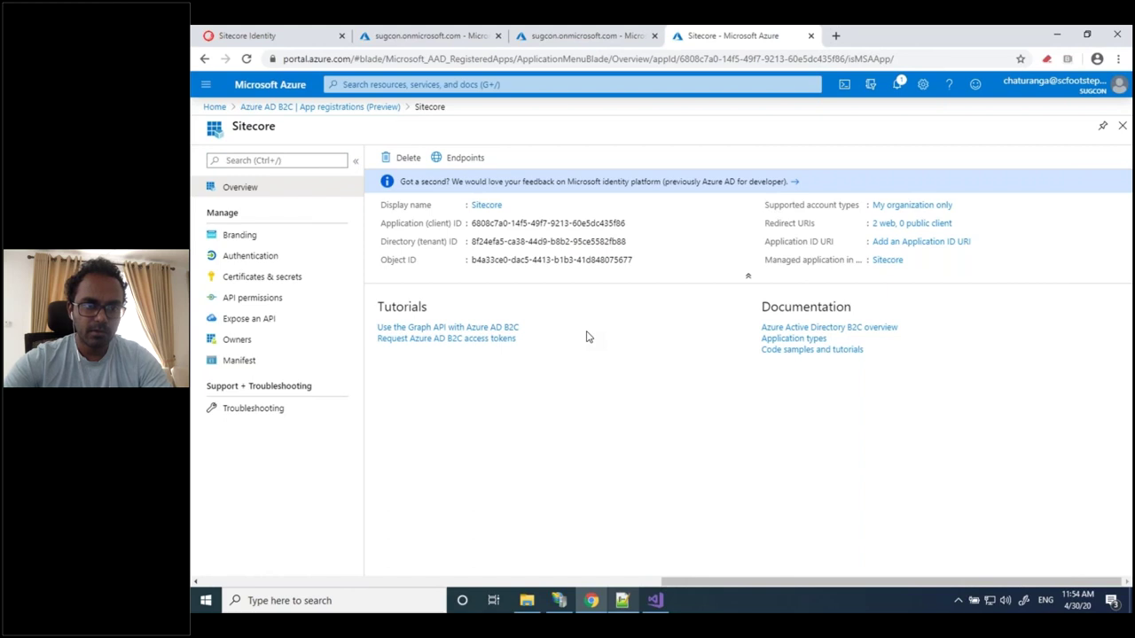
pyautogui.hotkey('alt', 'Tab')
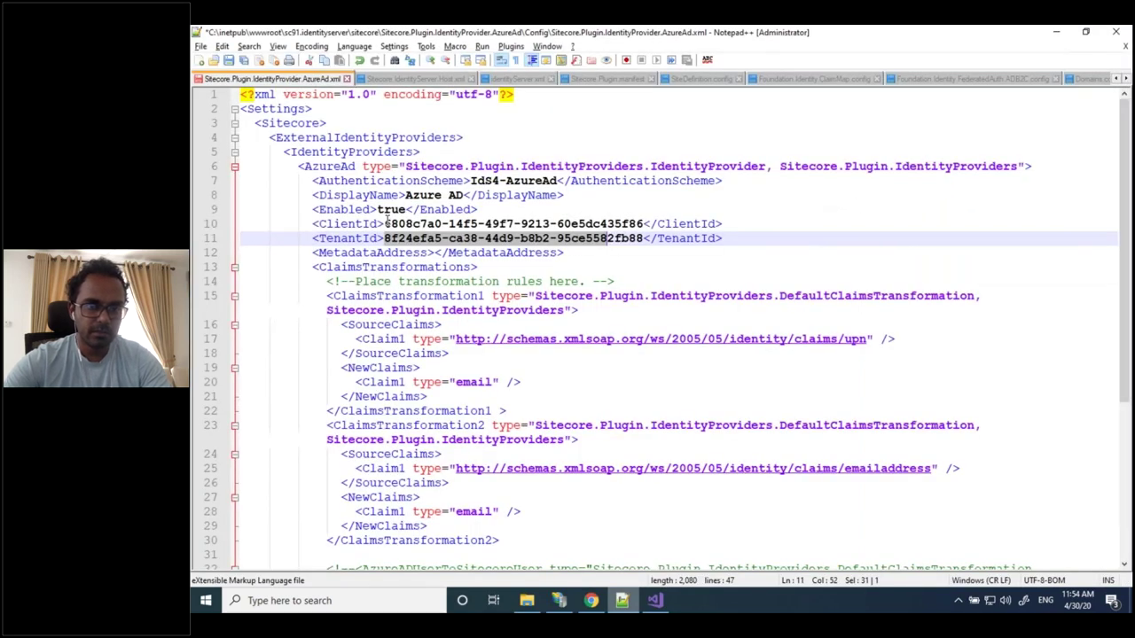
# Select the ClientId on line 10, scroll through the claims transformation rules, then return to Azure
pyautogui.click(385, 223)
pyautogui.keyDown('shift'); pyautogui.click(645, 223); pyautogui.keyUp('shift')
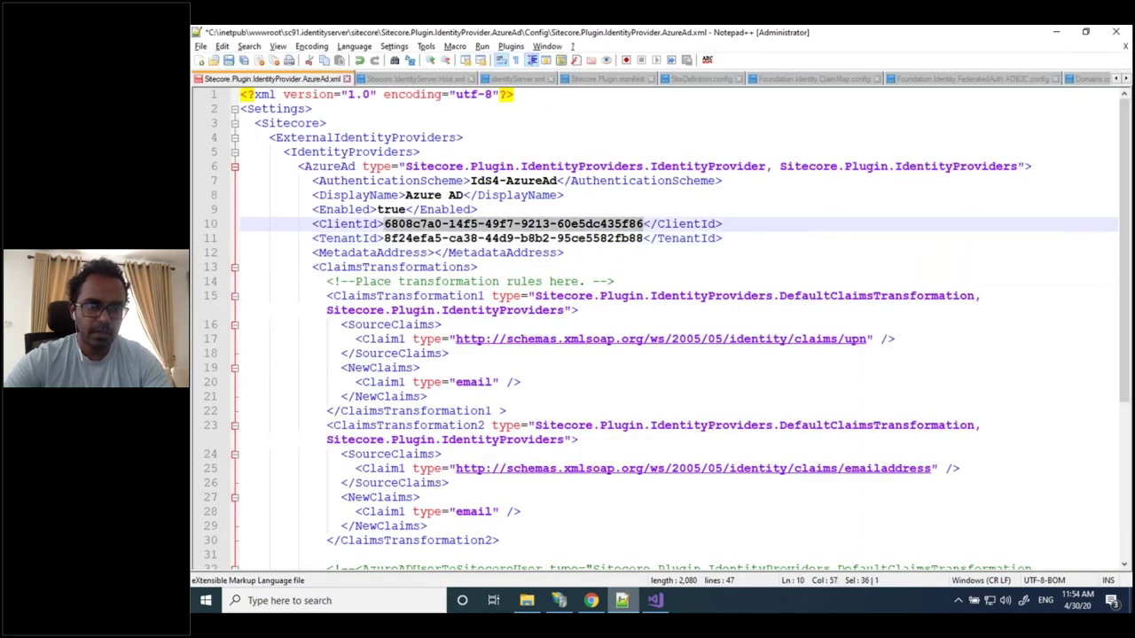
pyautogui.click(607, 261)
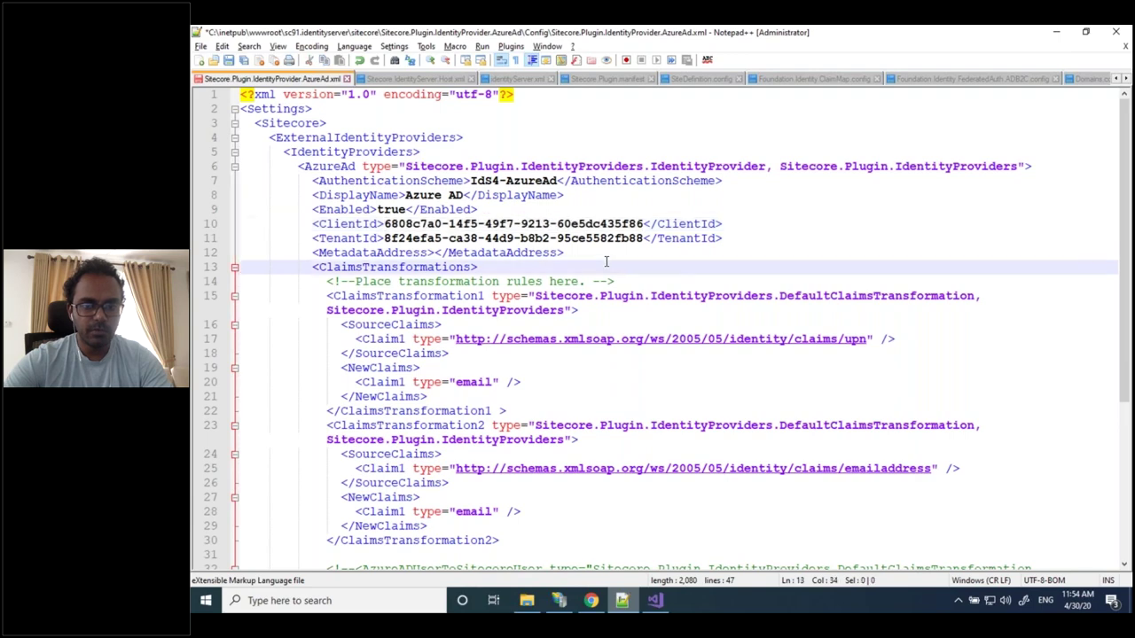
pyautogui.scroll(-1, 606, 260)
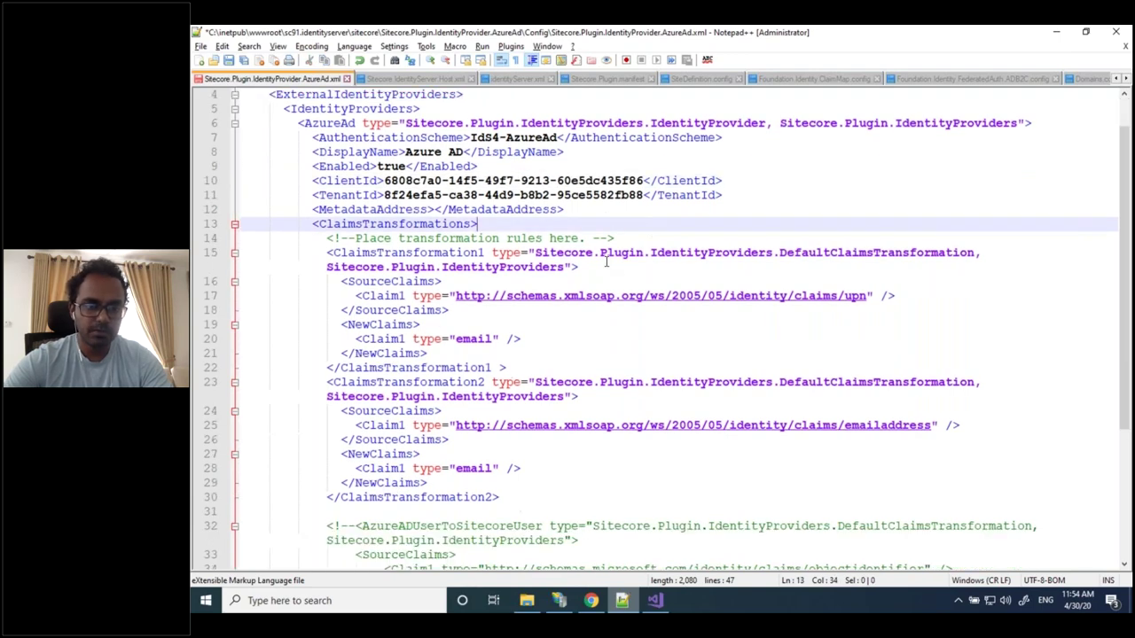
pyautogui.scroll(-4, 606, 261)
pyautogui.scroll(-1, 606, 261)
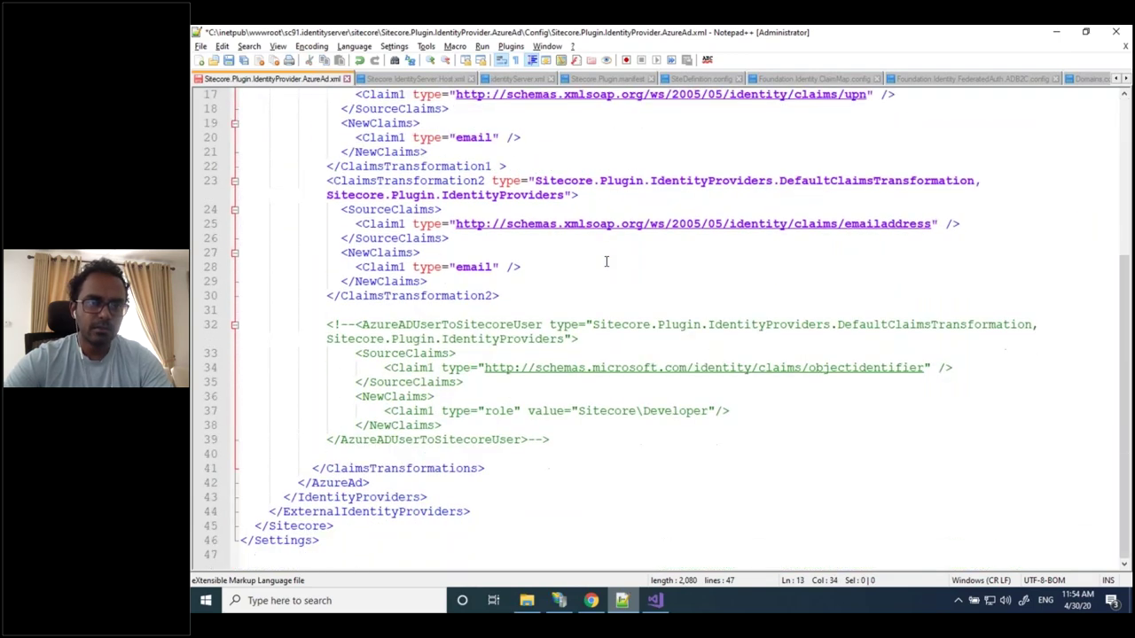
pyautogui.scroll(5, 606, 260)
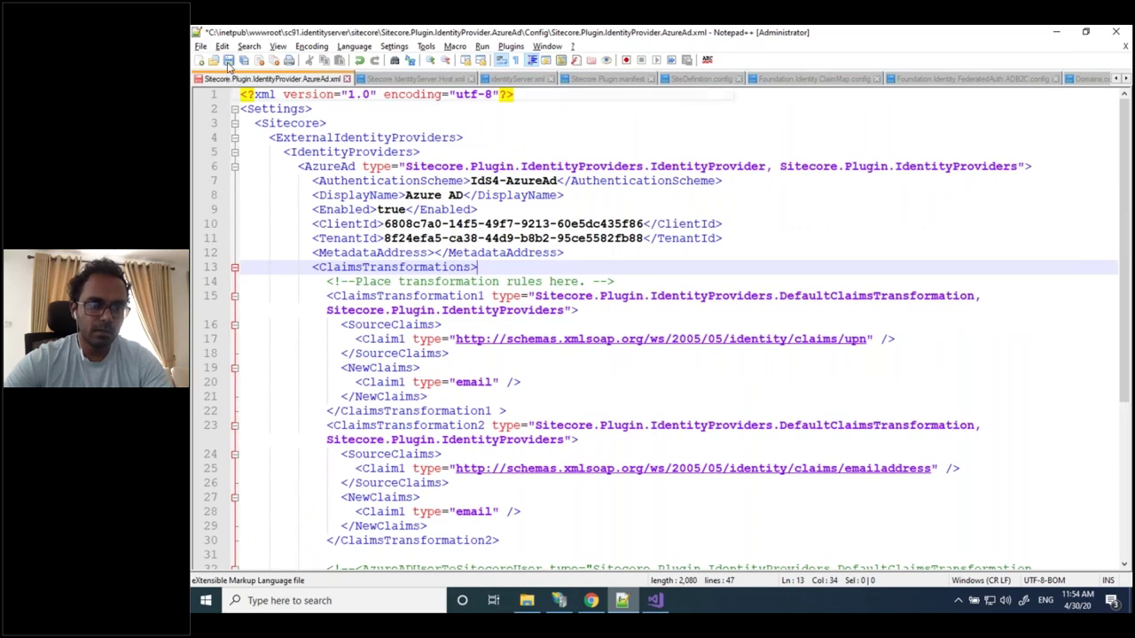
pyautogui.click(559, 601)
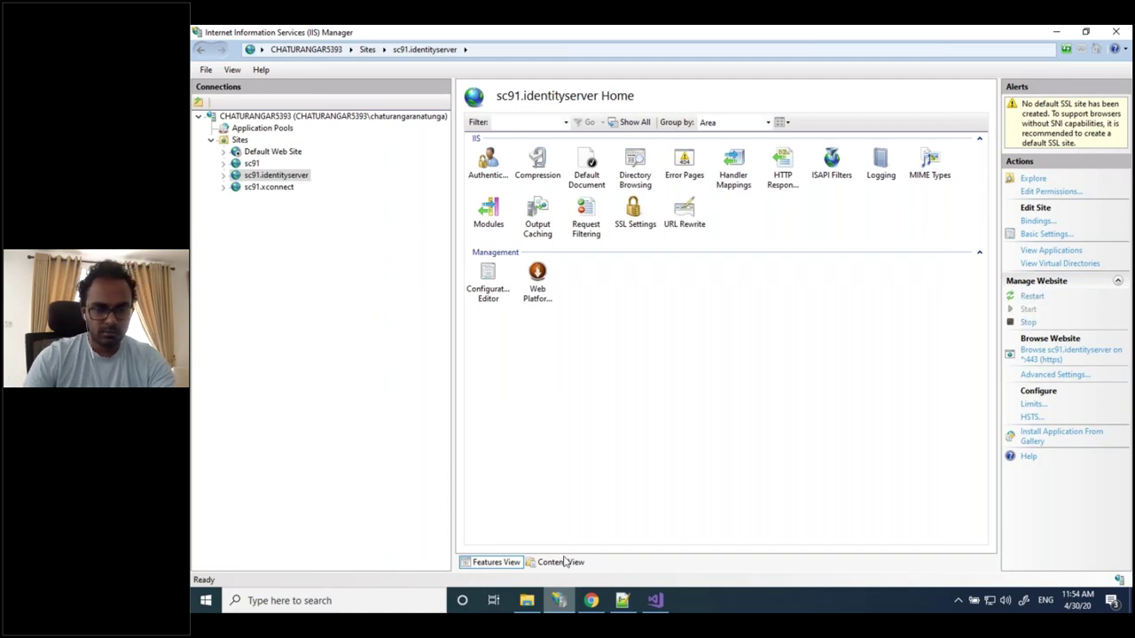
pyautogui.hotkey('alt', 'Tab')
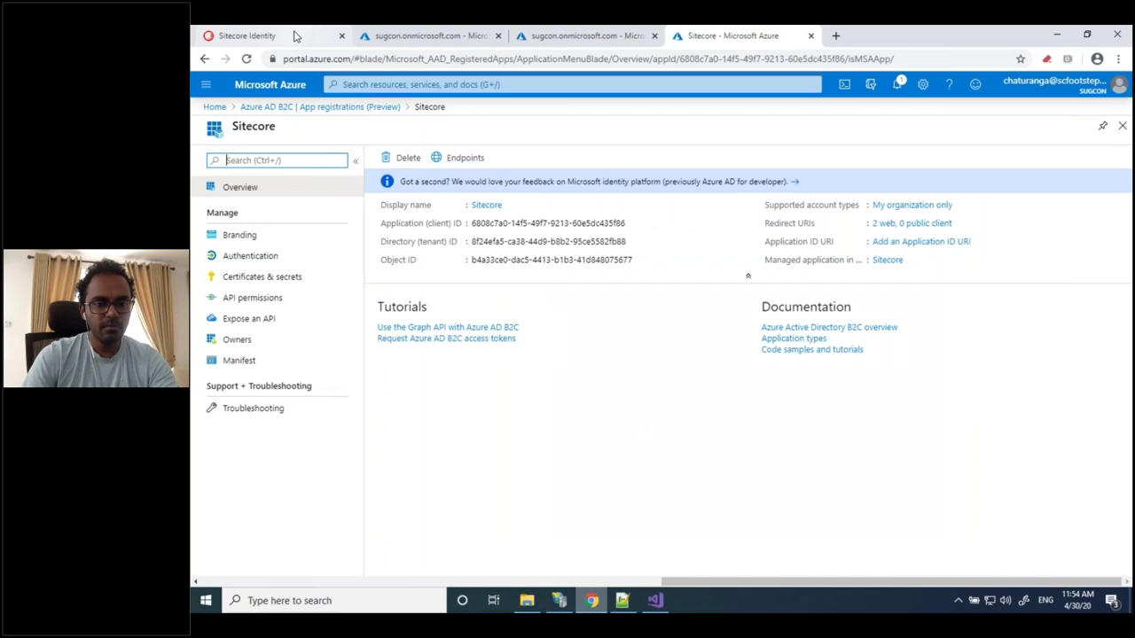
# In the Sitecore Identity tab, replace the address with sc91/sitecore/login and load it
pyautogui.click(296, 36)
pyautogui.click(424, 60)
pyautogui.click(426, 59)
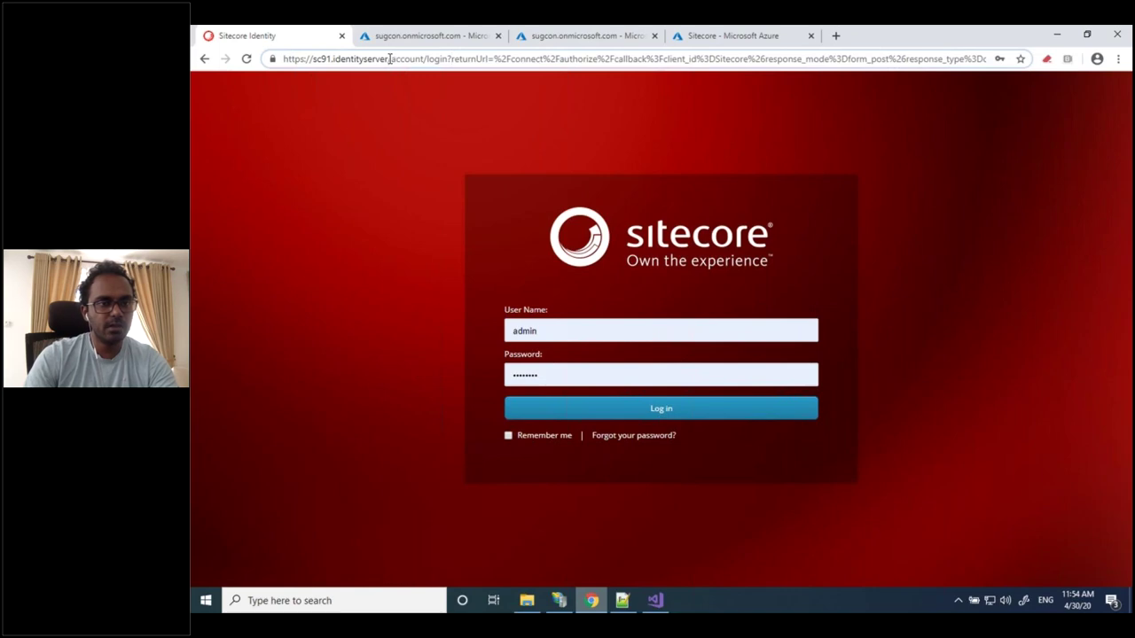
pyautogui.moveTo(389, 58); pyautogui.dragTo(282, 60)
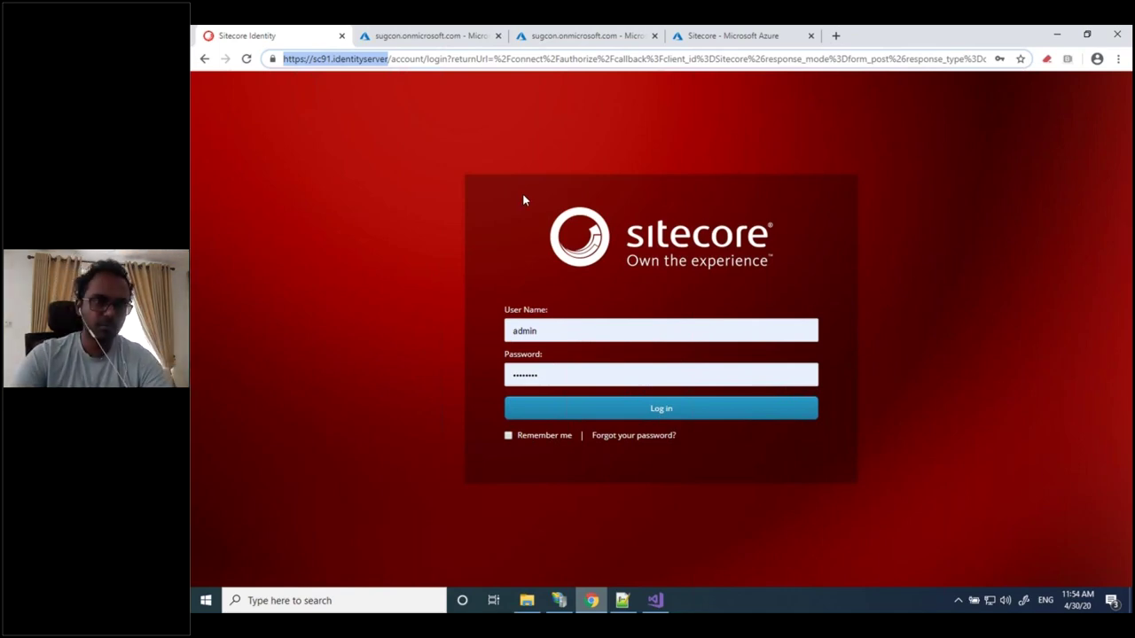
pyautogui.click(531, 59)
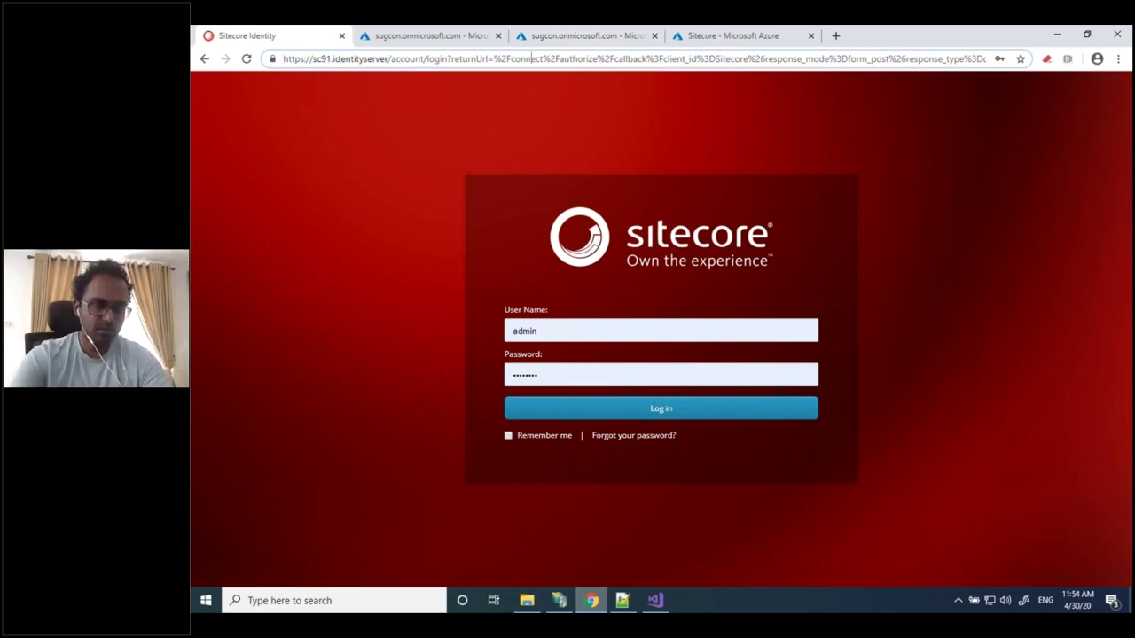
pyautogui.hotkey('ctrl', 'a')
pyautogui.write('sc')
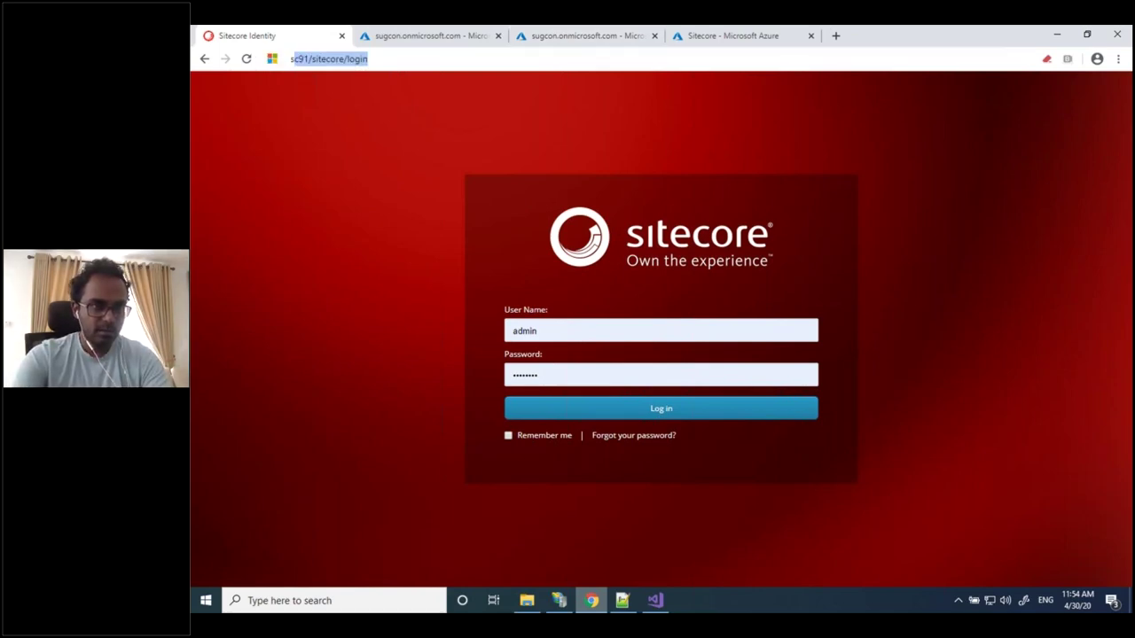
pyautogui.press('Return')
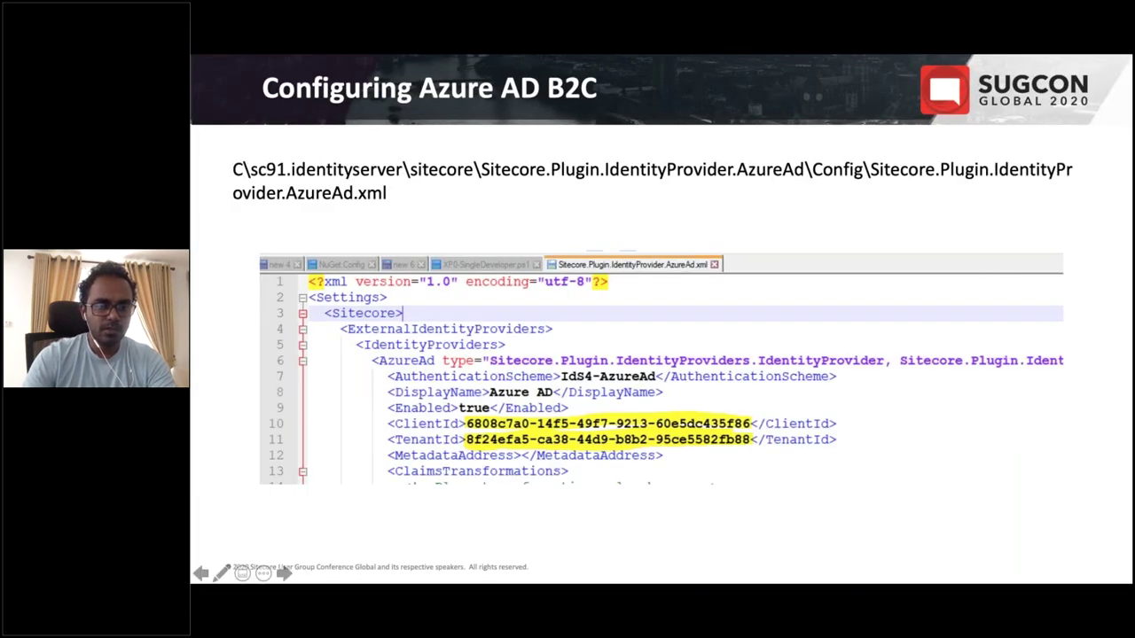
# Step the slideshow past the Azure AD B2C application slide to the Demo agenda, then return to Chrome
pyautogui.press('Right')
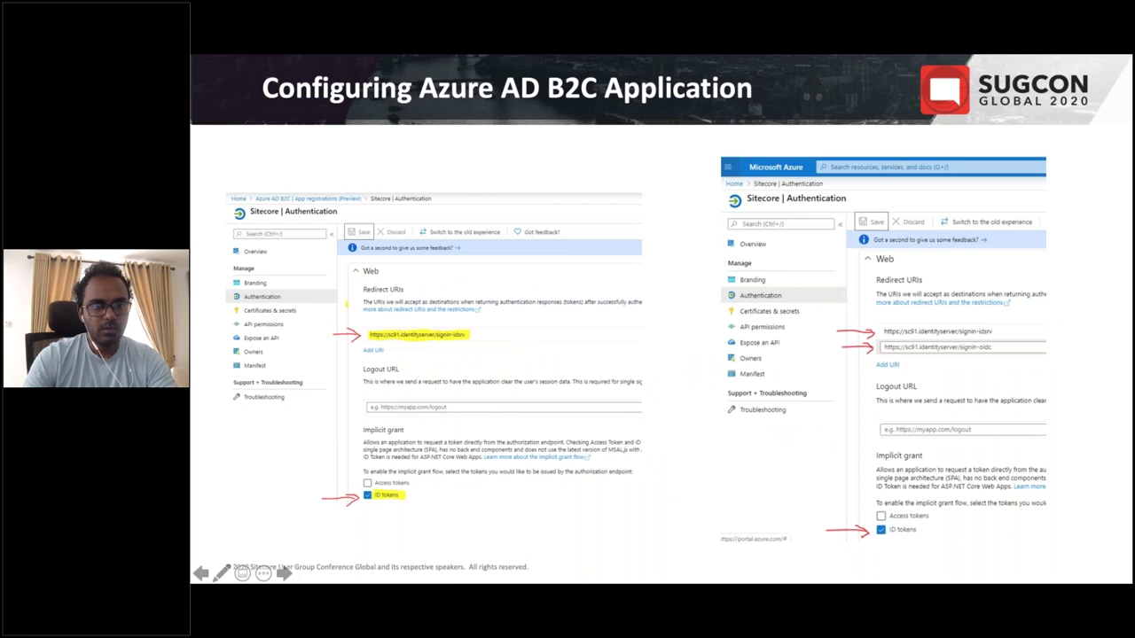
pyautogui.press('Right')
pyautogui.press('Right')
pyautogui.press('Left')
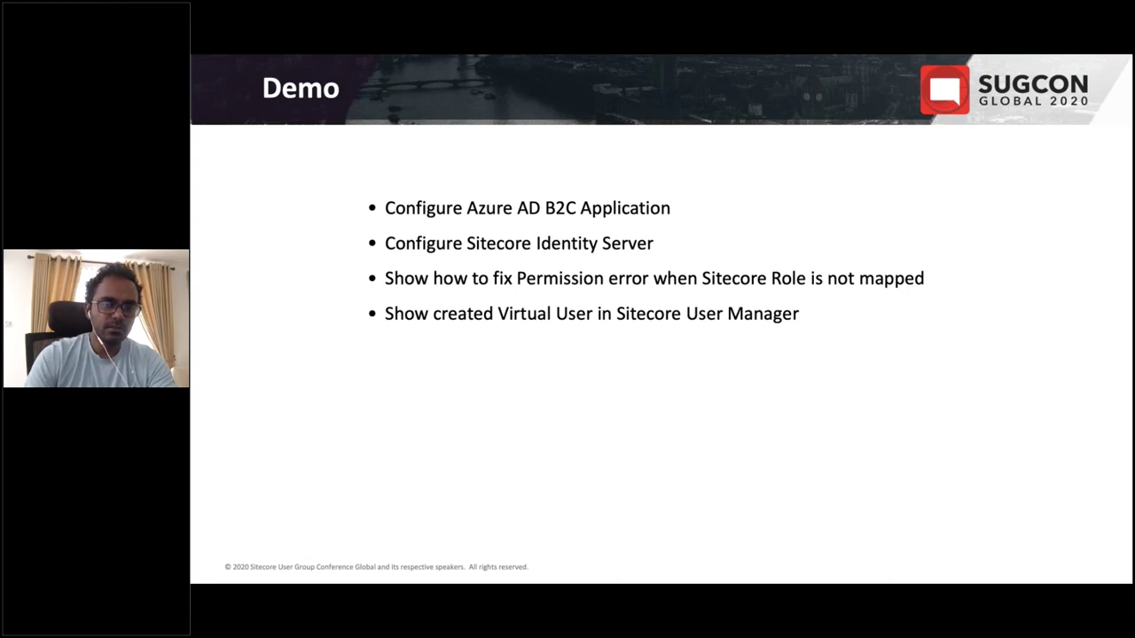
pyautogui.hotkey('alt', 'Tab')
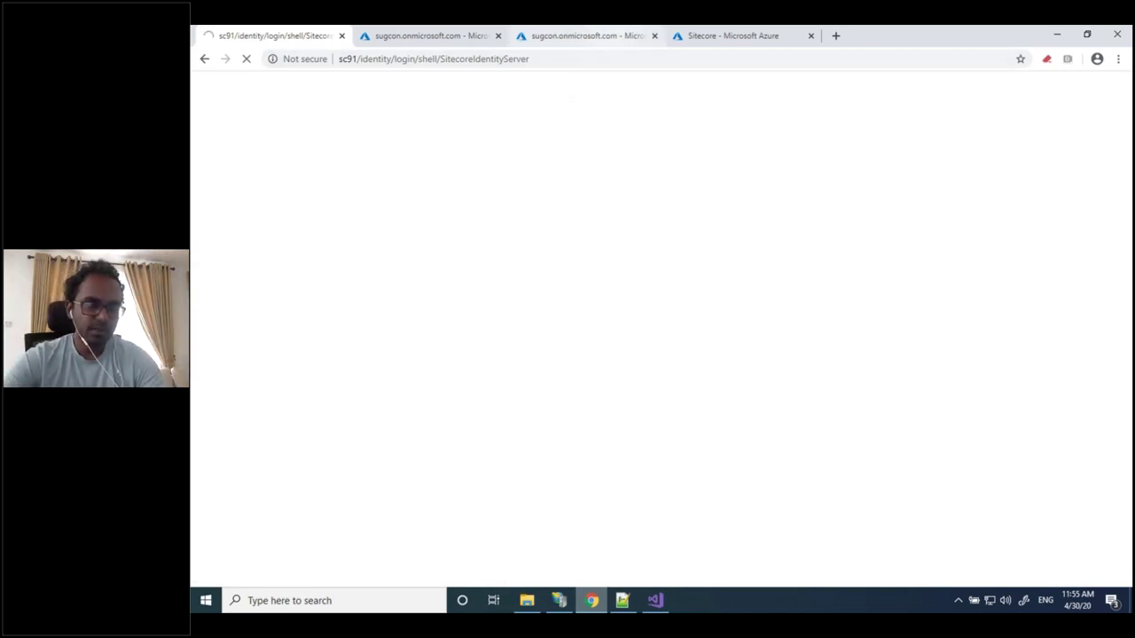
# Open the Azure AD B2C tenant's Users list from the portal home, then go back to the Sitecore login tab
pyautogui.hotkey('ctrl', '3')
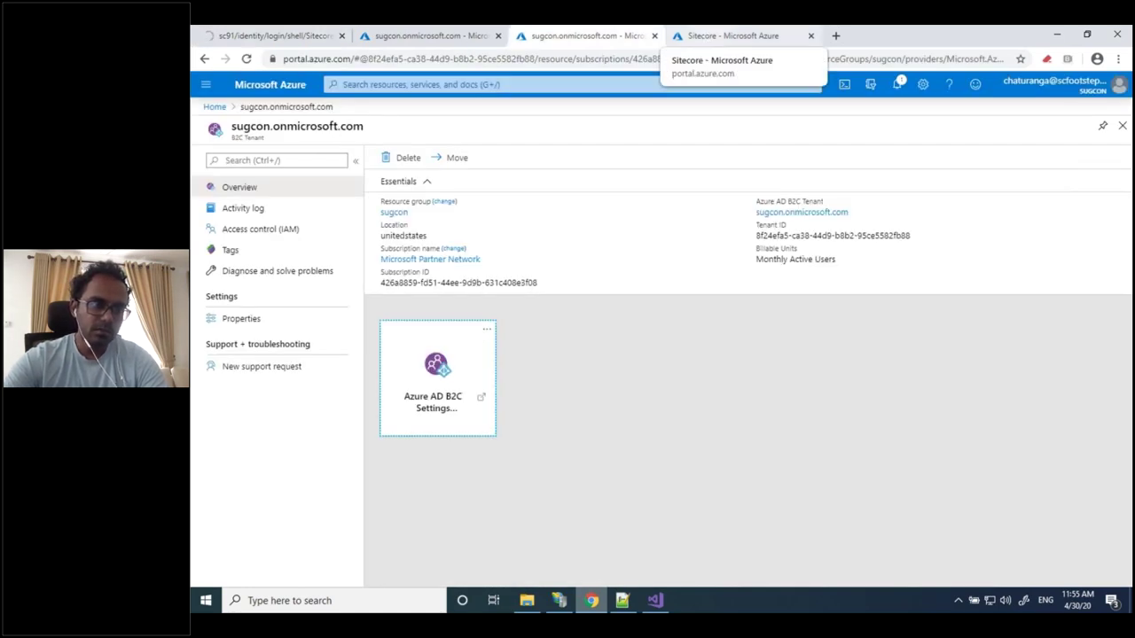
pyautogui.click(215, 107)
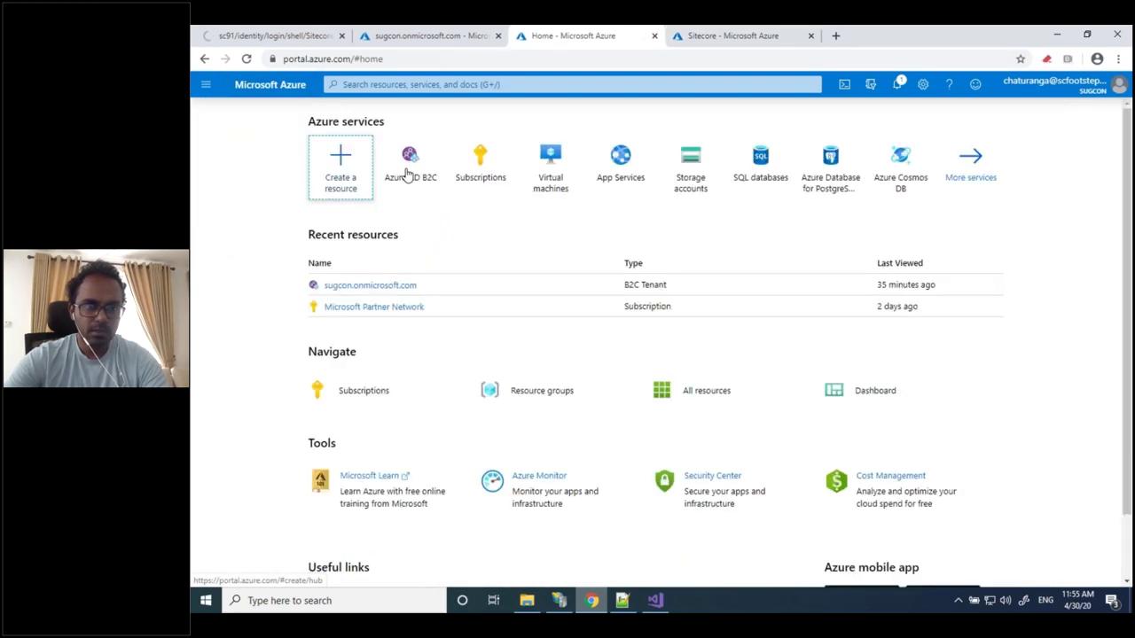
pyautogui.moveTo(412, 176)
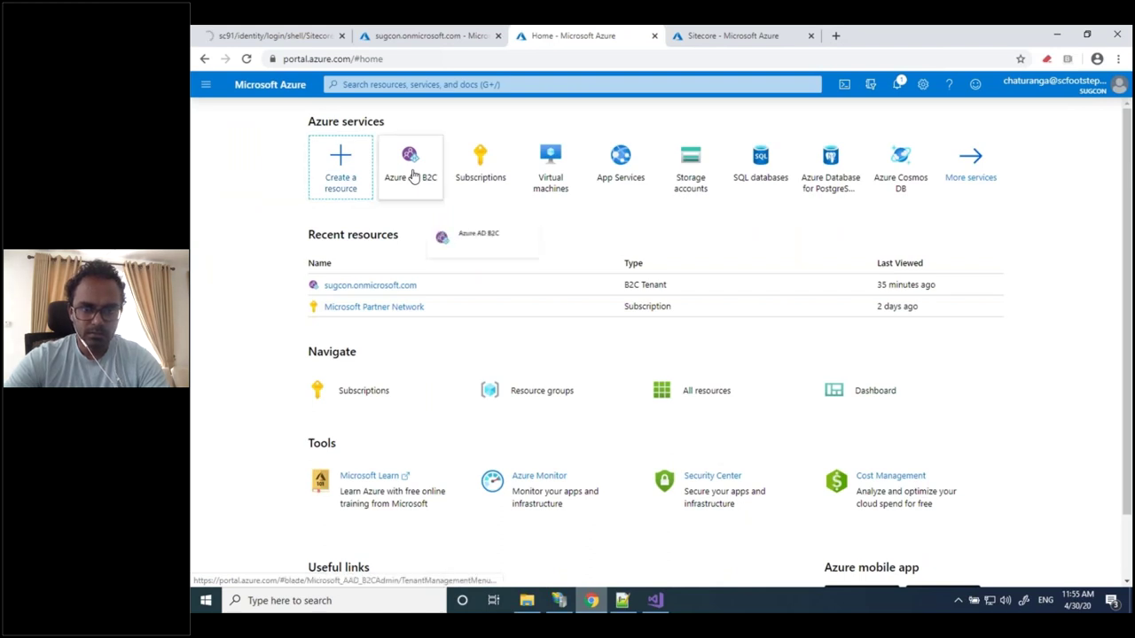
pyautogui.click(412, 176)
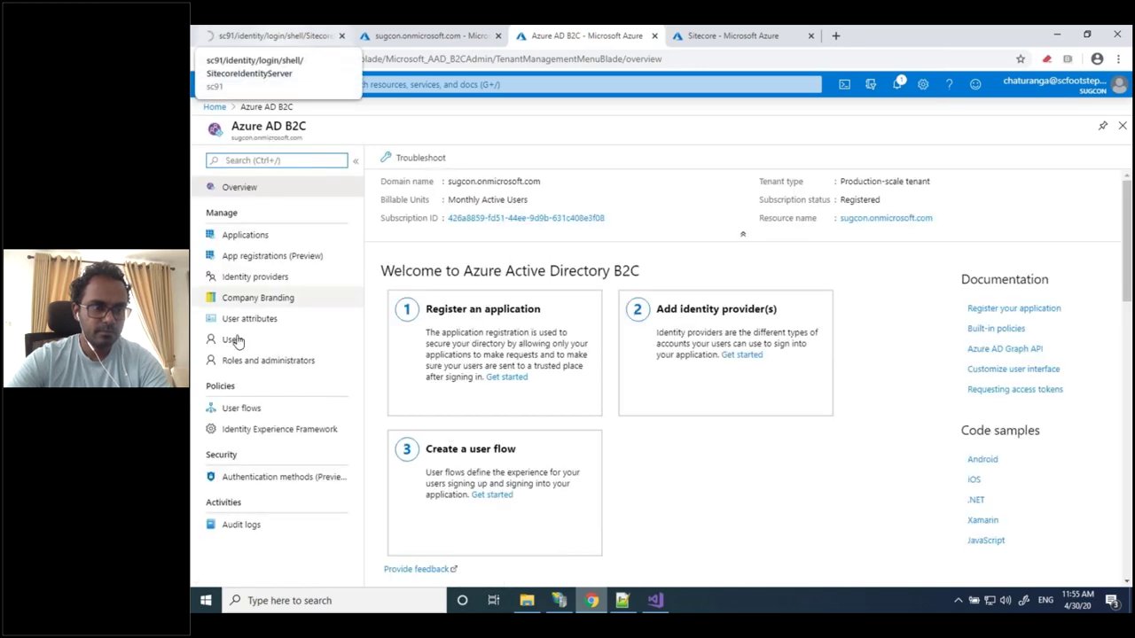
pyautogui.click(234, 339)
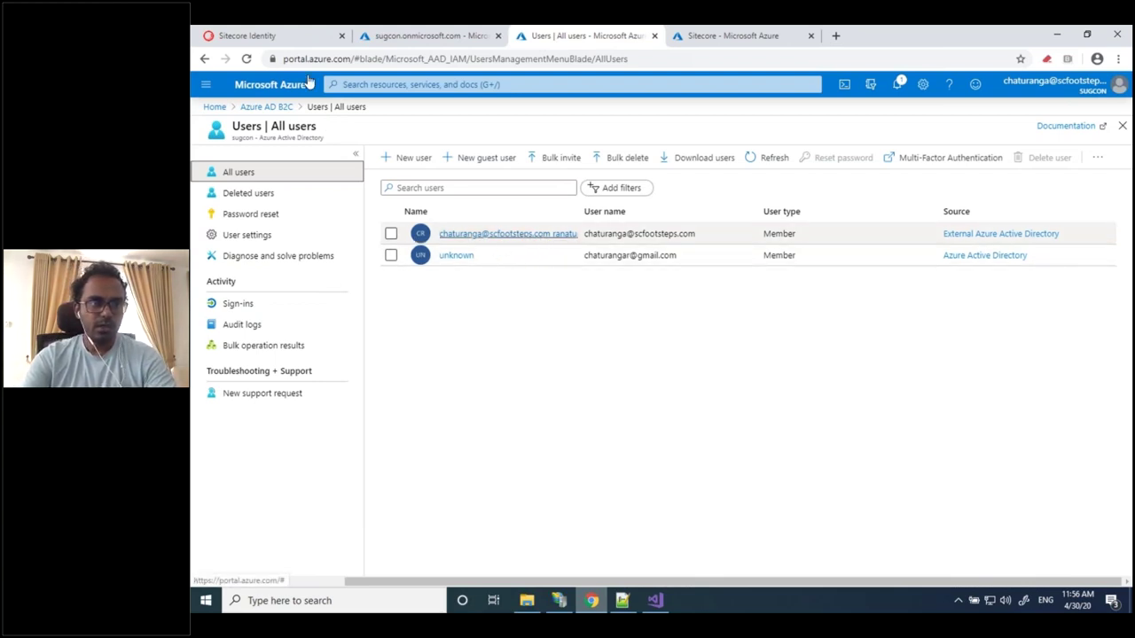
pyautogui.click(270, 40)
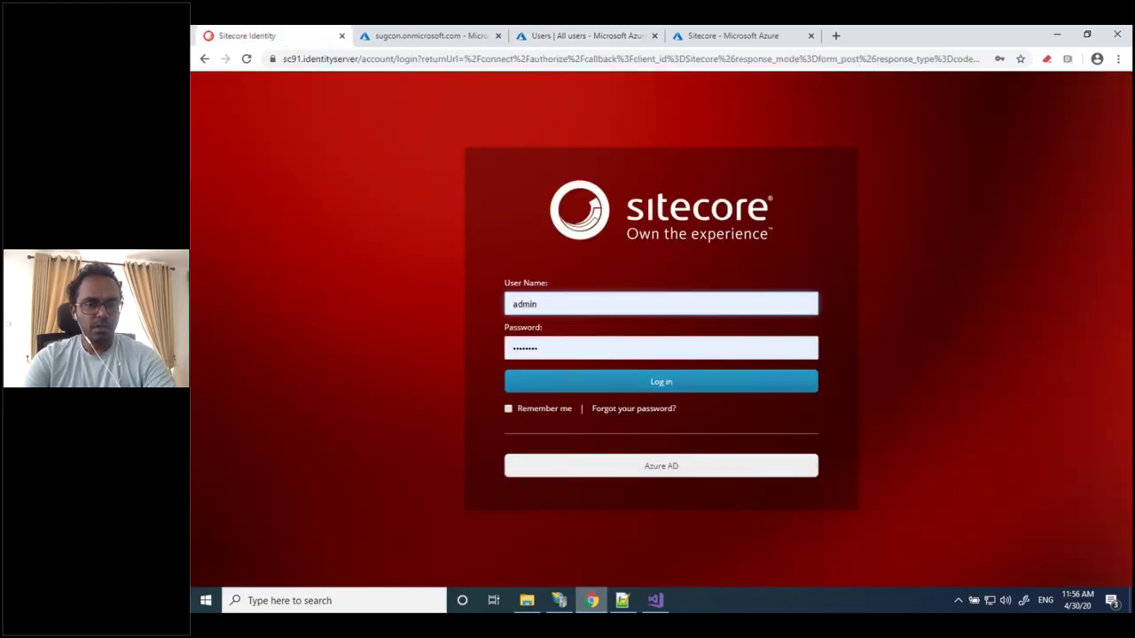
# Dismiss the saved User Name suggestions and minimize the AzureAd config editor to reveal the login page
pyautogui.click(567, 310)
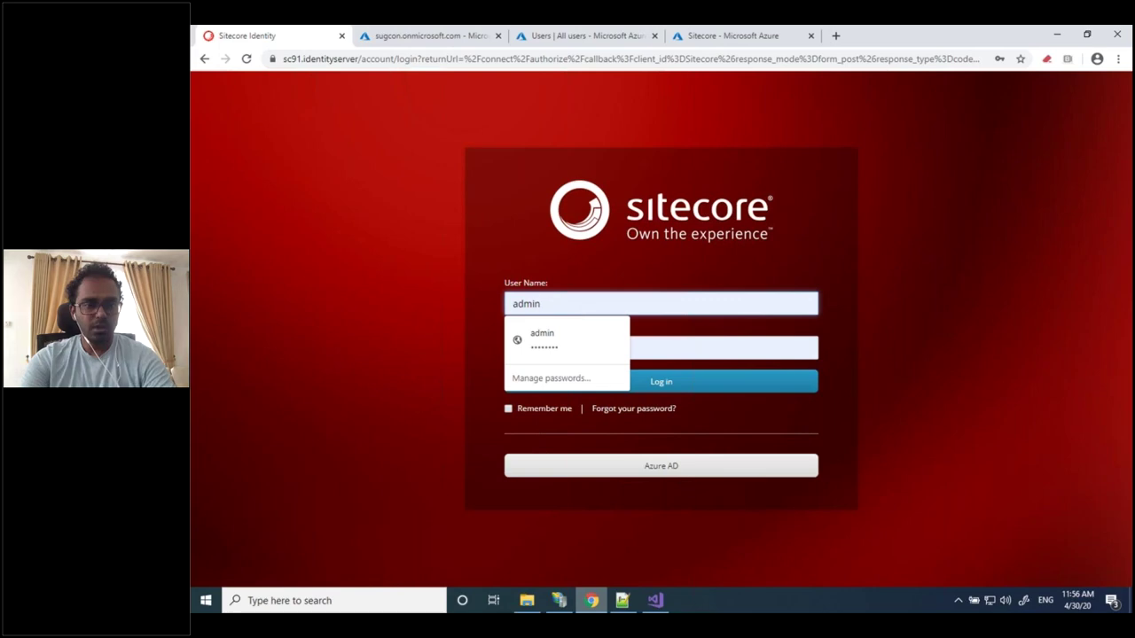
pyautogui.click(446, 318)
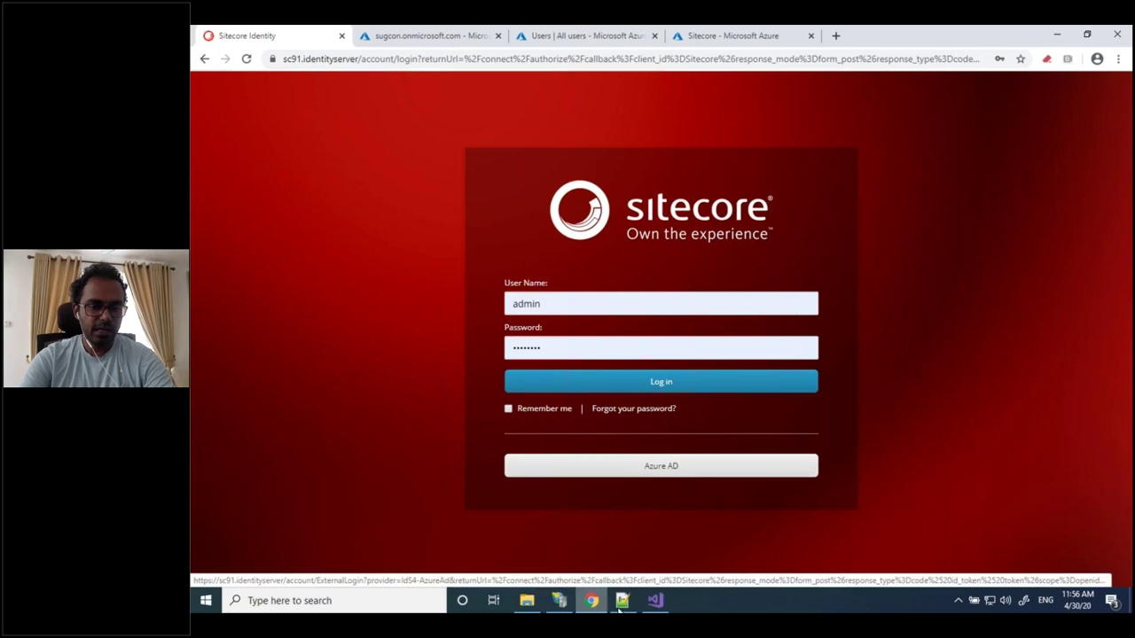
pyautogui.hotkey('alt', 'Tab')
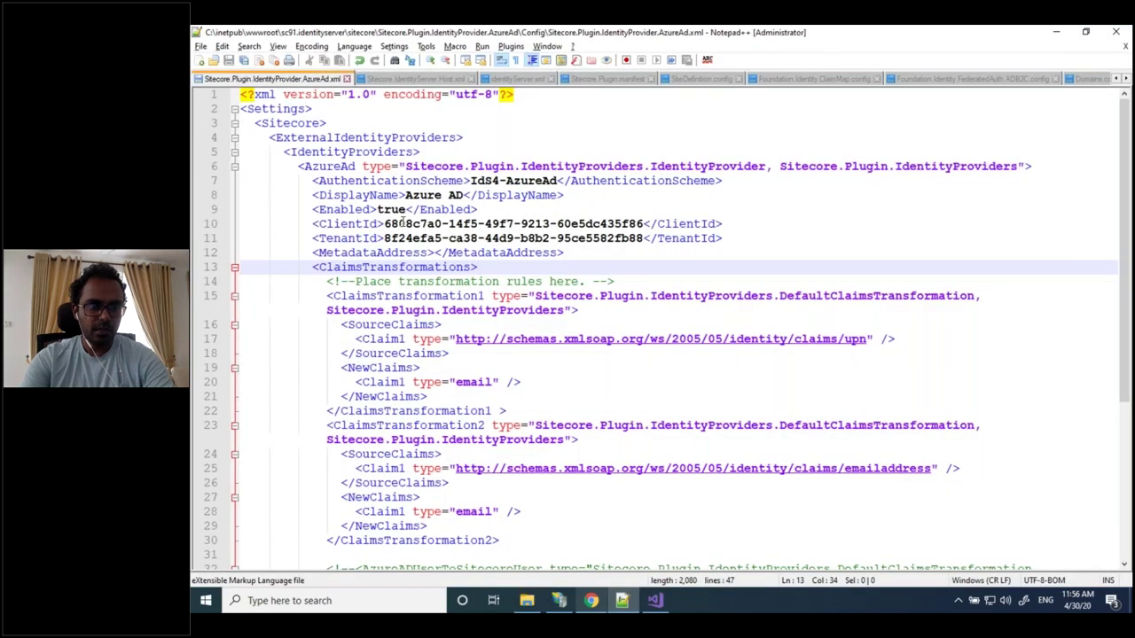
pyautogui.click(621, 602)
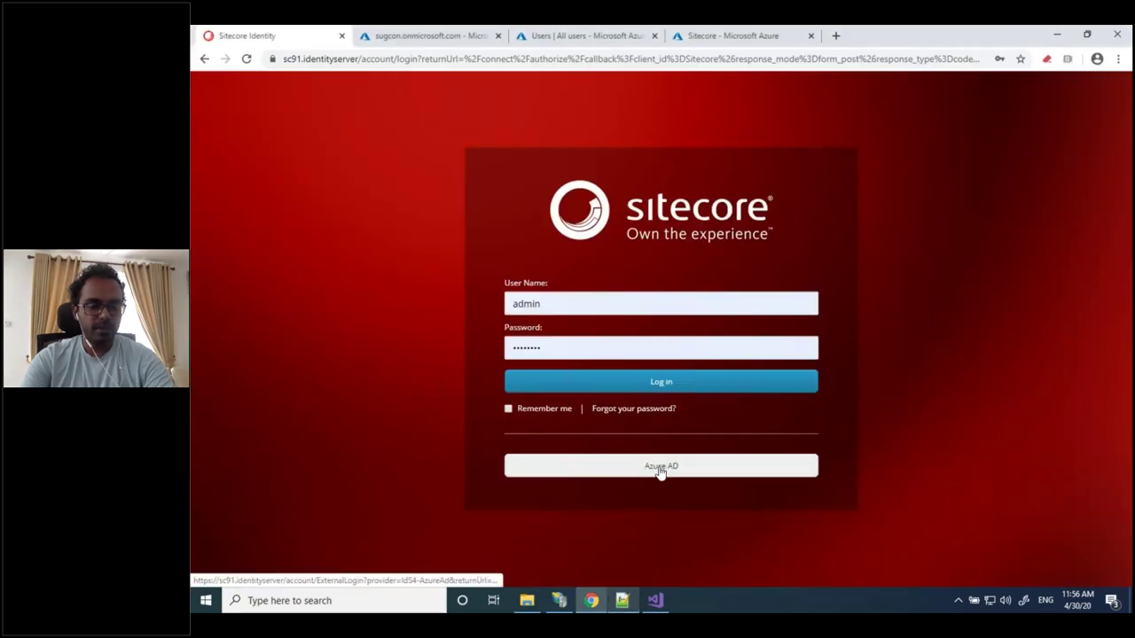
pyautogui.click(660, 467)
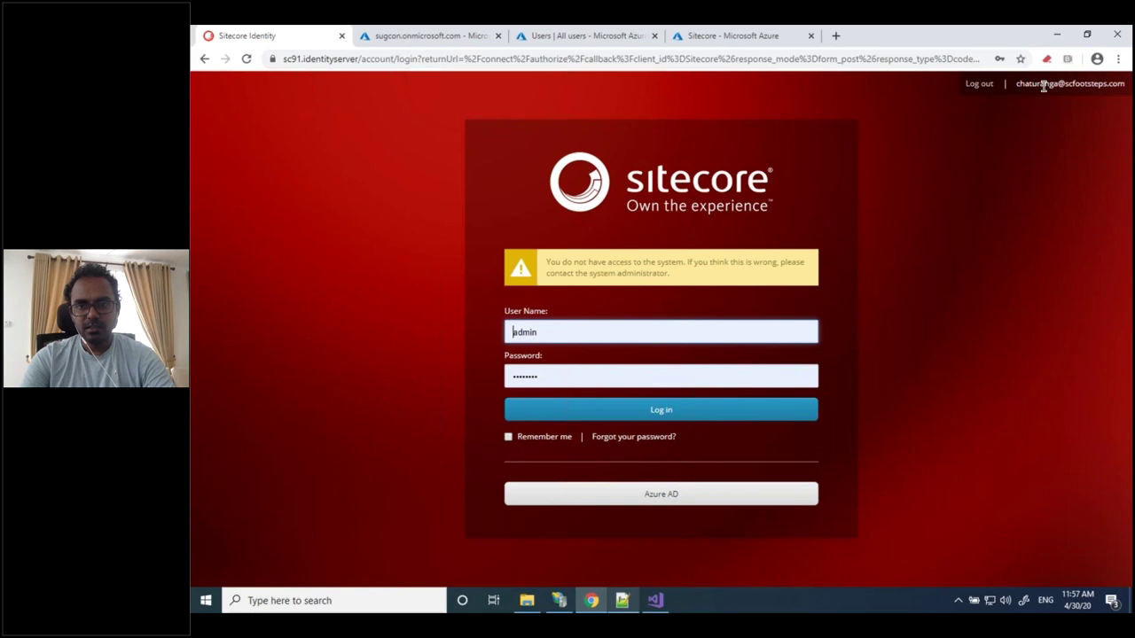
pyautogui.doubleClick(1017, 83)
pyautogui.click(1017, 84)
pyautogui.moveTo(1018, 84); pyautogui.dragTo(1103, 84)
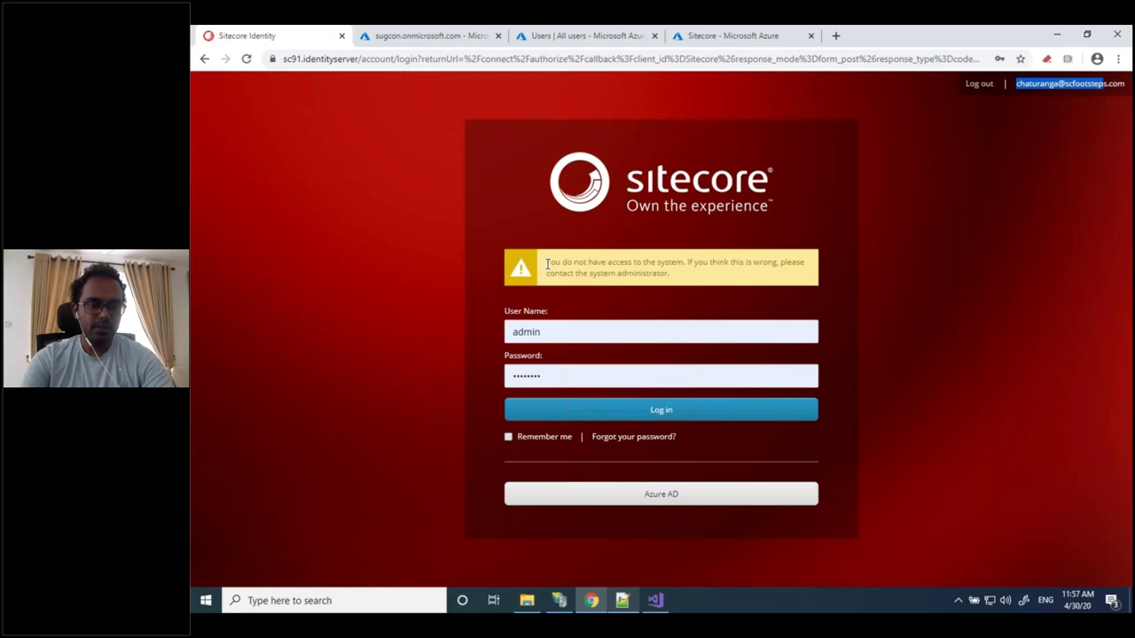
pyautogui.moveTo(546, 264); pyautogui.dragTo(671, 275)
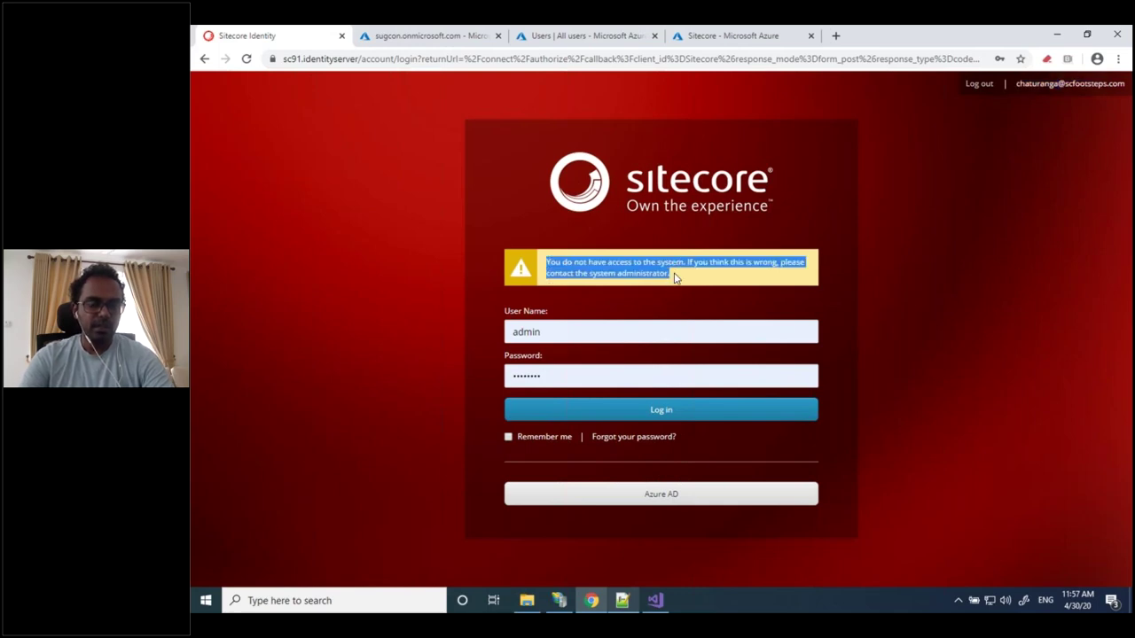
pyautogui.click(674, 277)
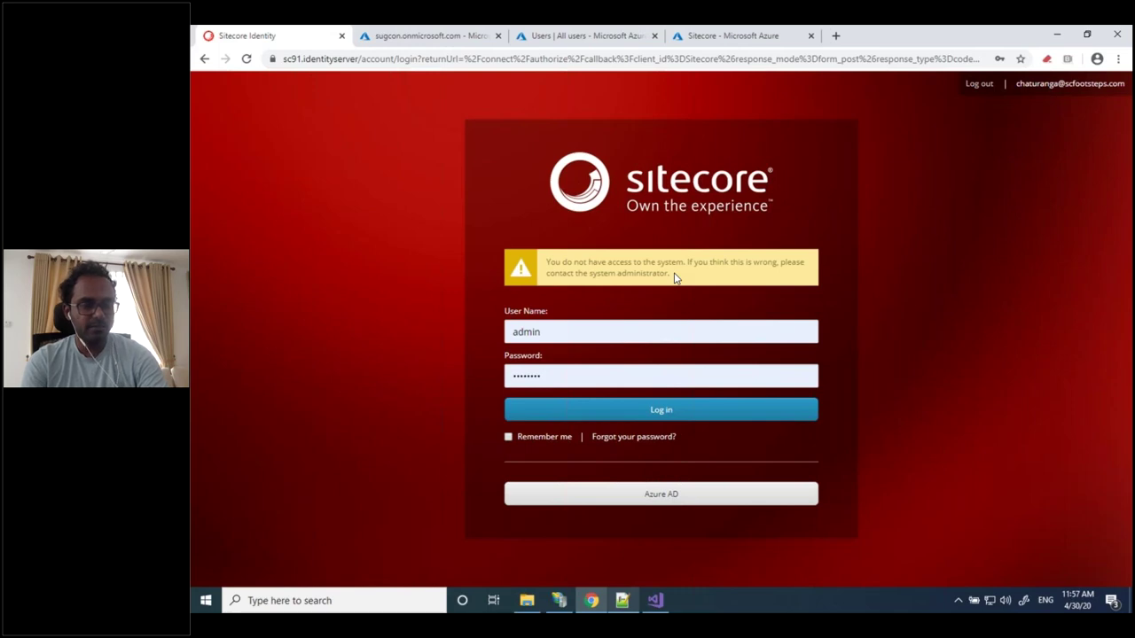
pyautogui.click(624, 602)
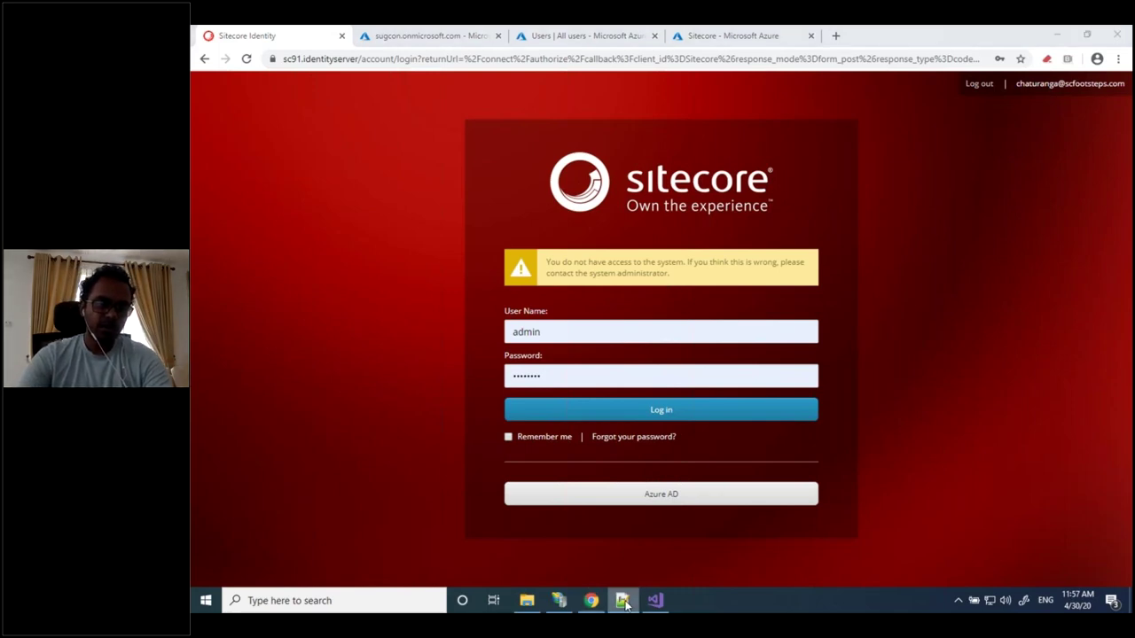
# Remove the comment markers on lines 32 and 39 around the AzureADUserToSitecoreUser block
pyautogui.scroll(-5, 535, 398)
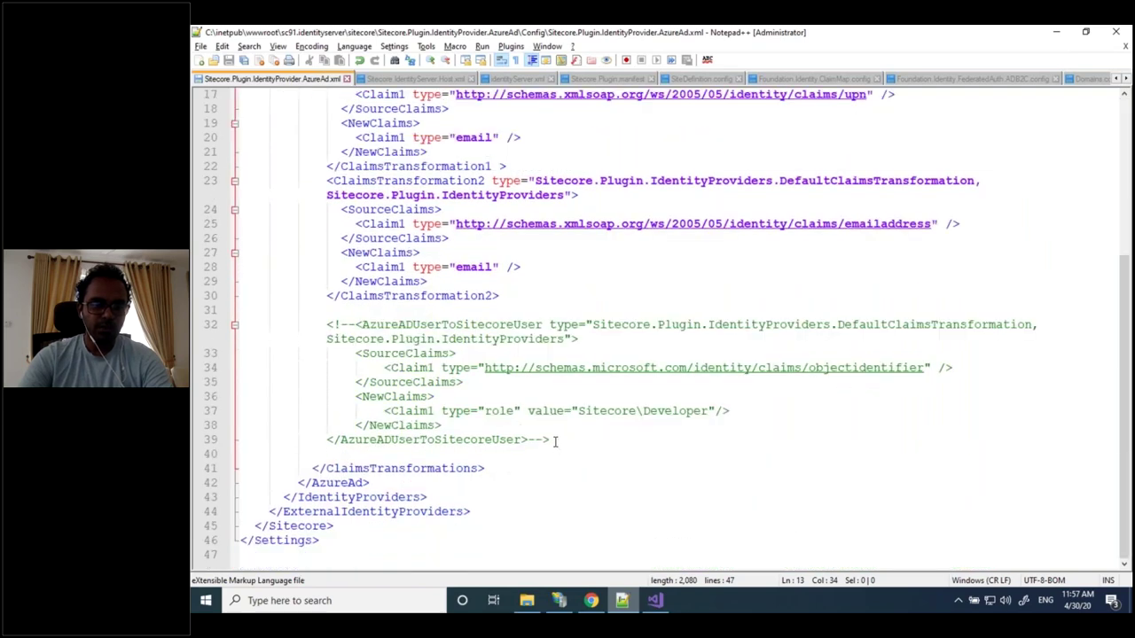
pyautogui.click(555, 441)
pyautogui.press('BackSpace')
pyautogui.press('BackSpace')
pyautogui.press('BackSpace')
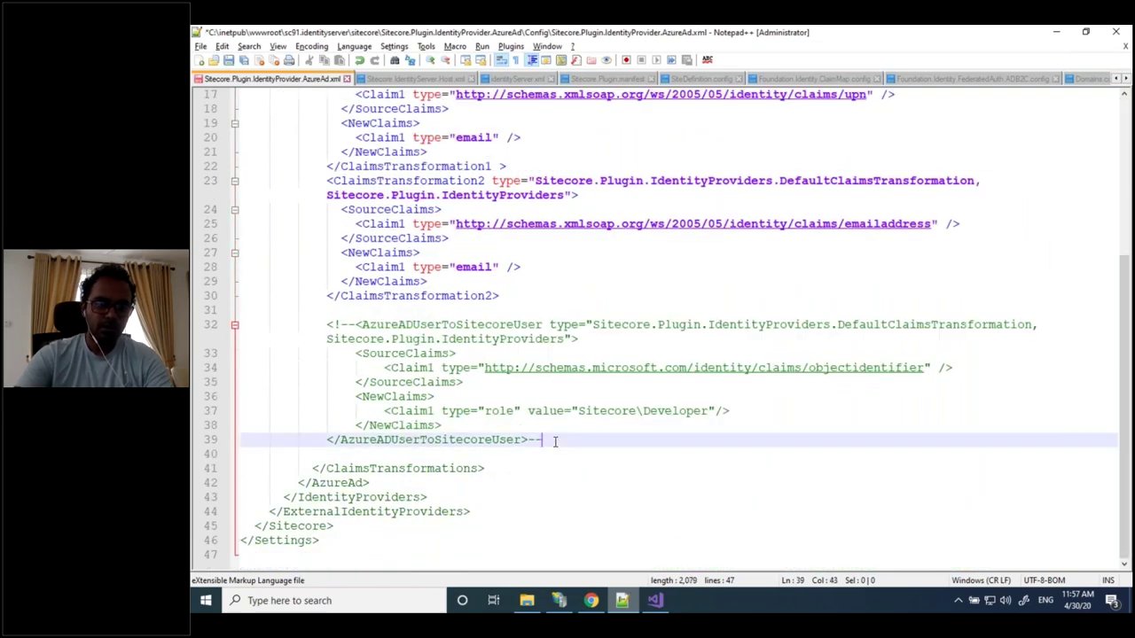
pyautogui.click(356, 326)
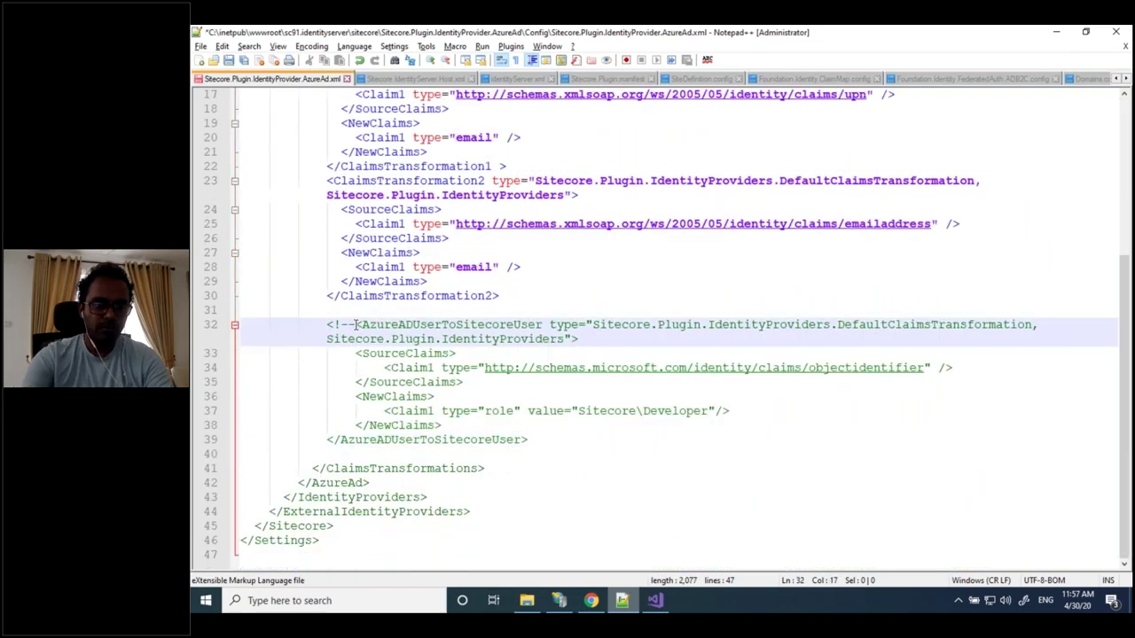
pyautogui.press('BackSpace')
pyautogui.press('BackSpace')
pyautogui.press('BackSpace')
pyautogui.press('BackSpace')
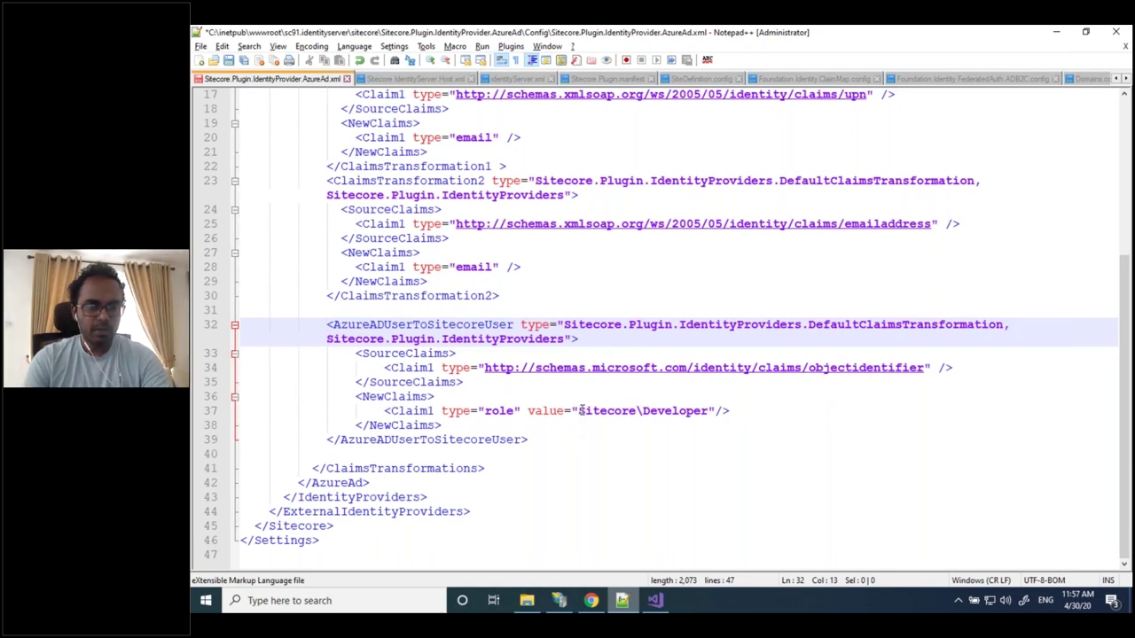
# Review the Sitecore\Developer role value on line 37 and save the config file
pyautogui.click(579, 411)
pyautogui.moveTo(632, 410); pyautogui.dragTo(710, 410)
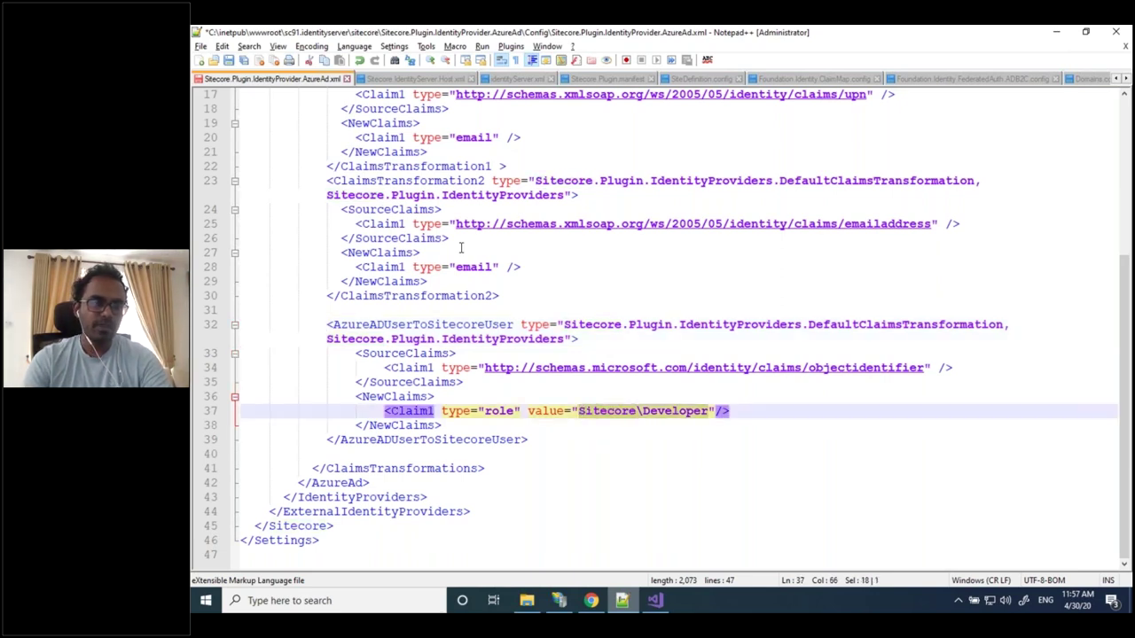
pyautogui.click(228, 64)
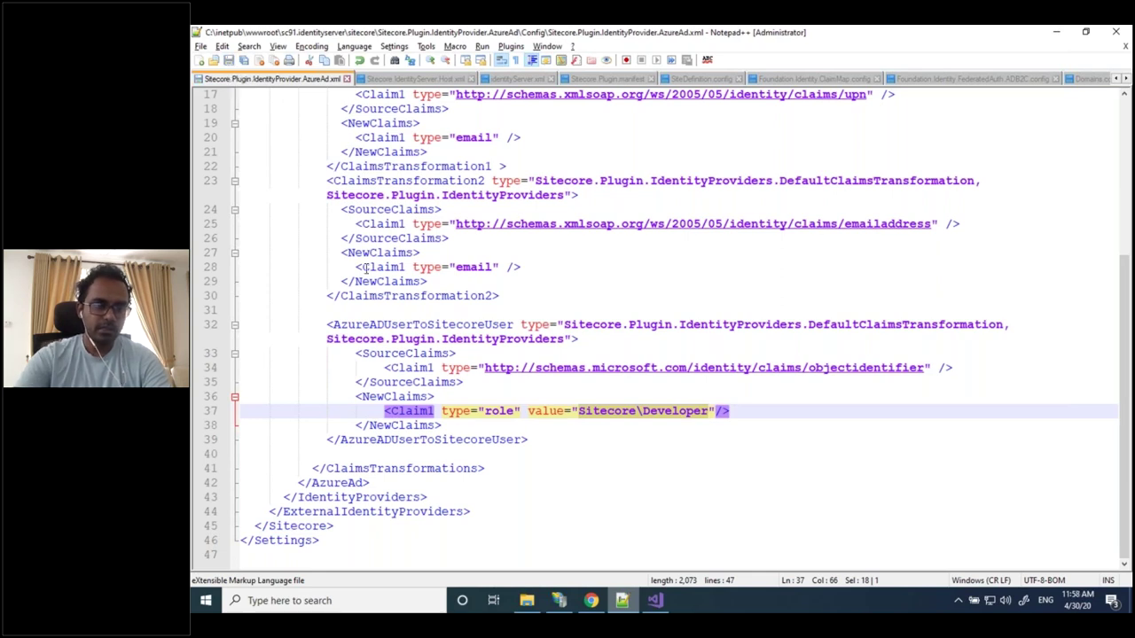
pyautogui.click(559, 602)
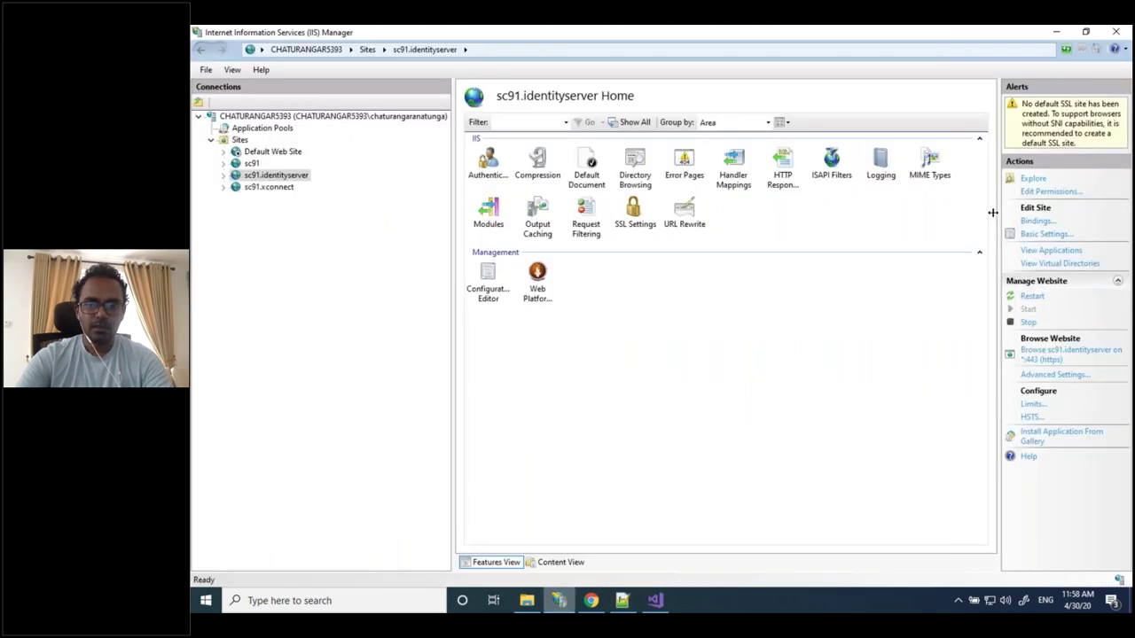
# Restart the sc91.identityserver site in IIS Manager and return to the browser's address bar
pyautogui.click(1032, 296)
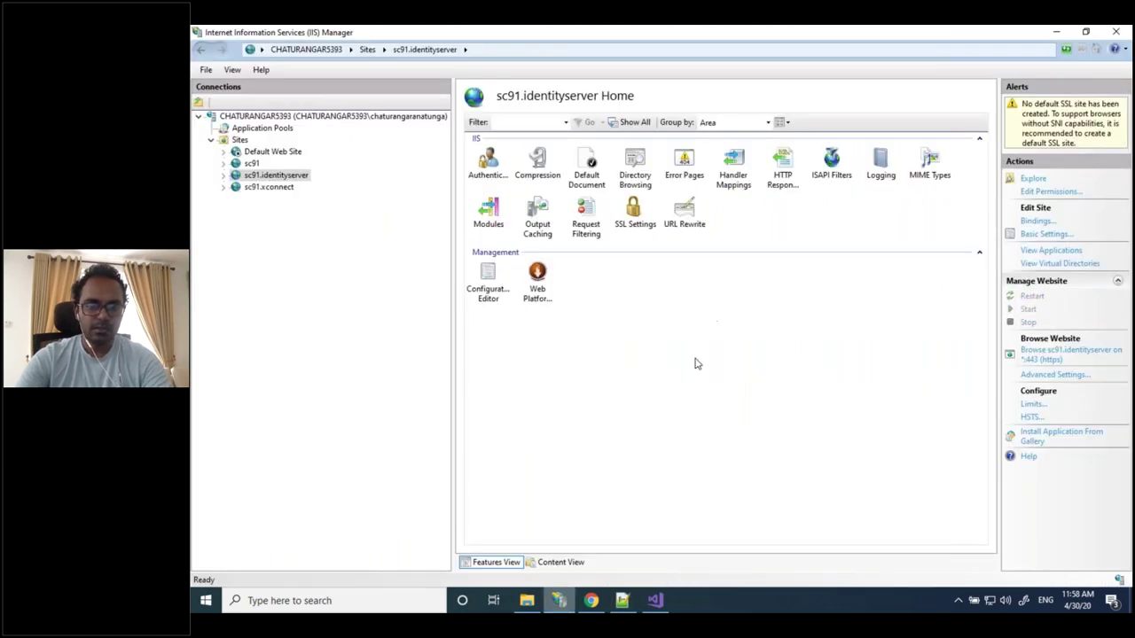
pyautogui.click(591, 602)
pyautogui.click(621, 58)
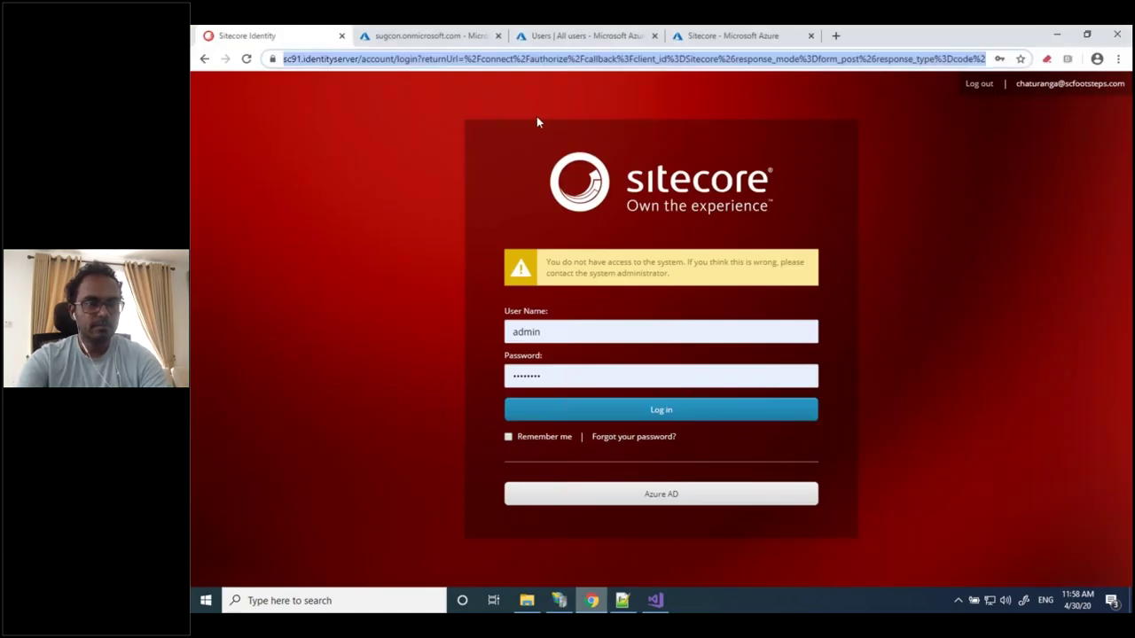
# Navigate Chrome to the autocompleted sc91/sitecore/login address
pyautogui.write('s')
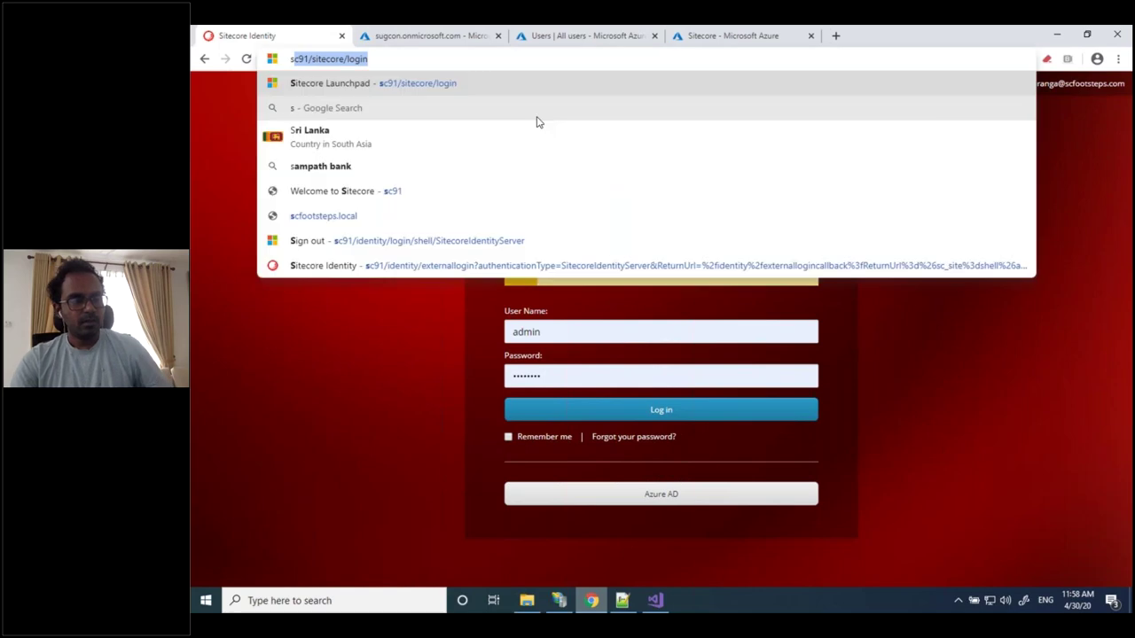
pyautogui.press('Return')
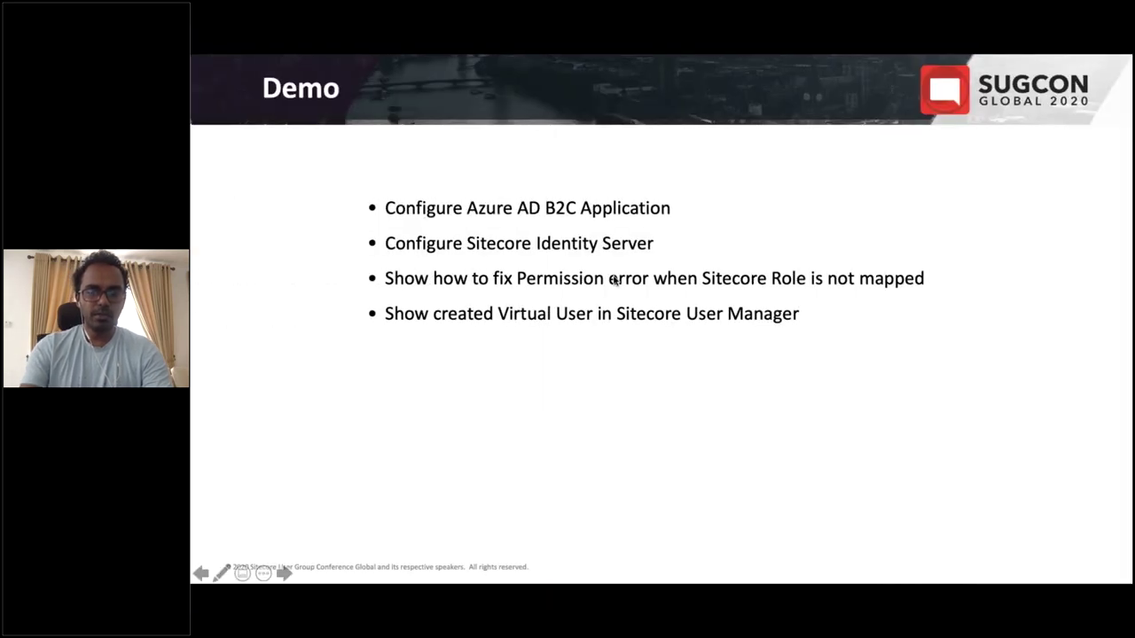
# Step the slideshow to 'Assigning Correct Roles to Virtual Users', then return to the browser
pyautogui.press('Left')
pyautogui.press('Left')
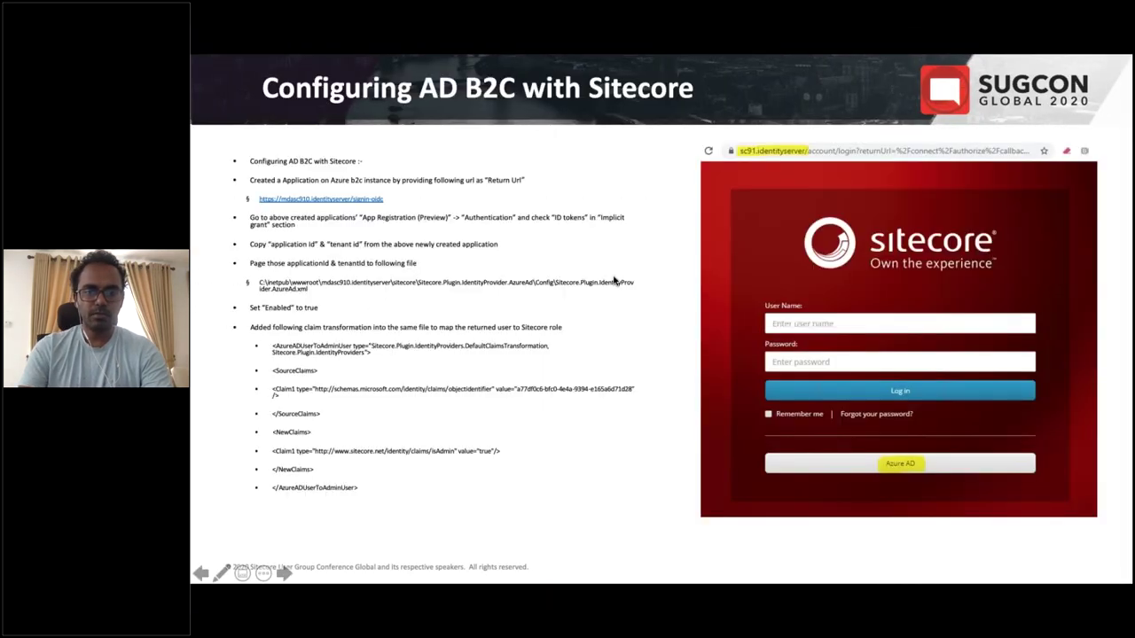
pyautogui.press('Right')
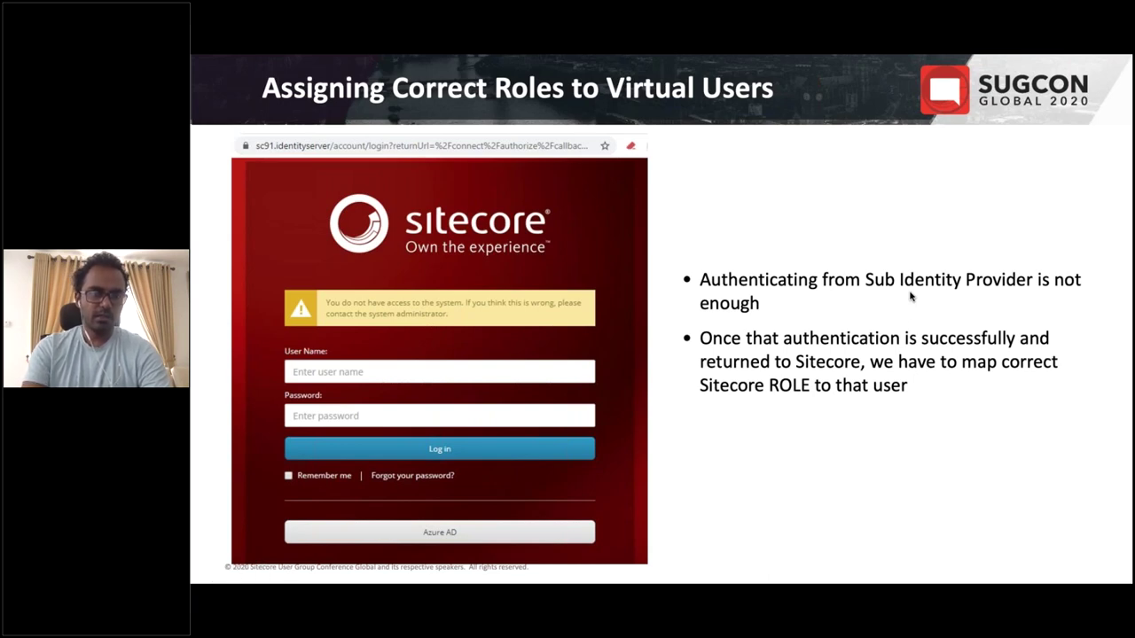
pyautogui.hotkey('alt', 'Tab')
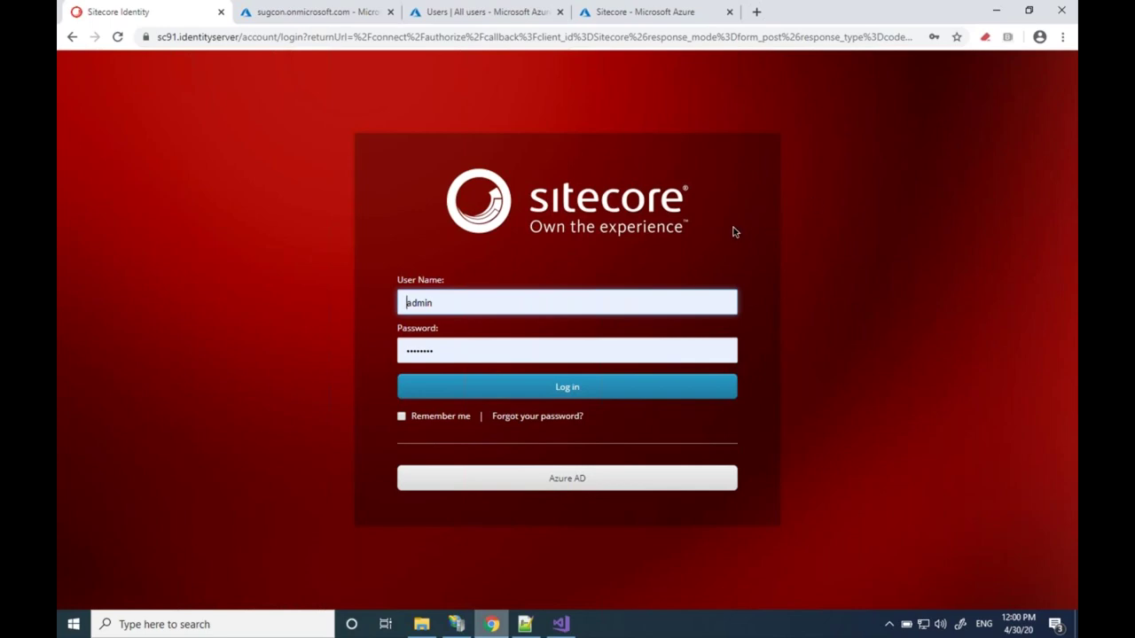
# Sign in with the Azure AD button on the Sitecore Identity login page
pyautogui.click(570, 481)
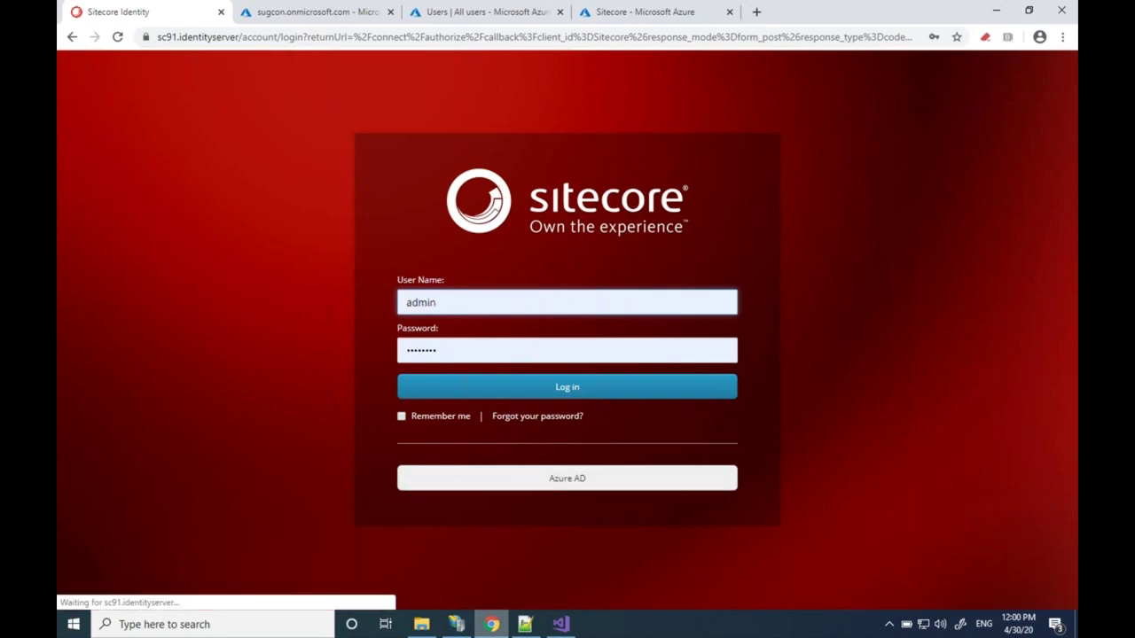
pyautogui.click(568, 483)
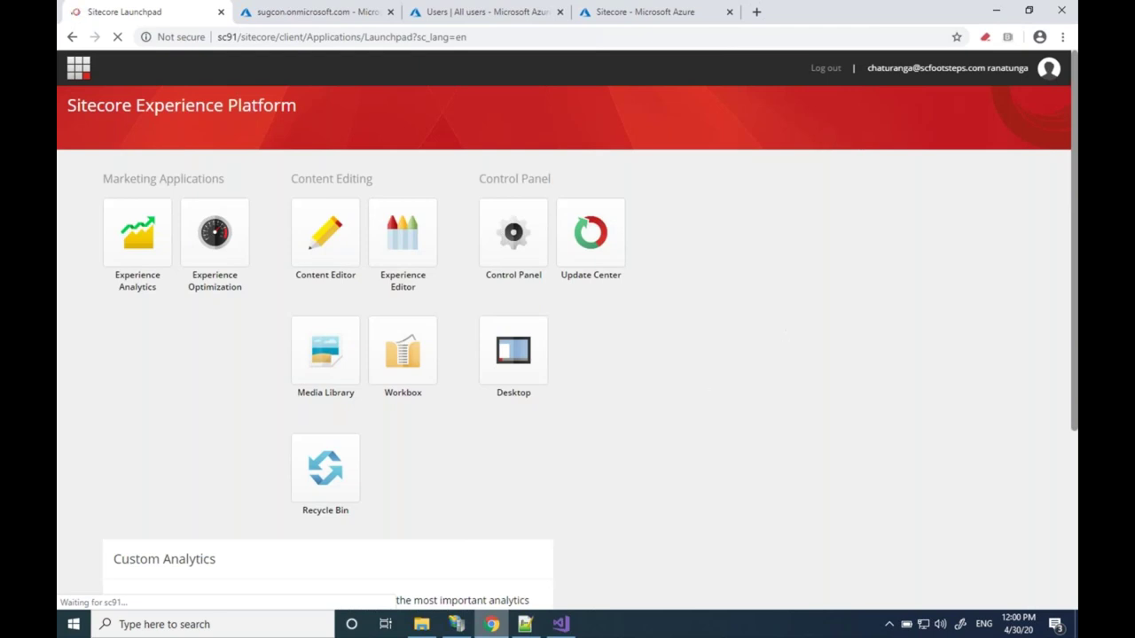
# Highlight the signed-in Azure username on the Launchpad, then advance the slides to the authentication flow
pyautogui.moveTo(867, 71); pyautogui.dragTo(984, 71)
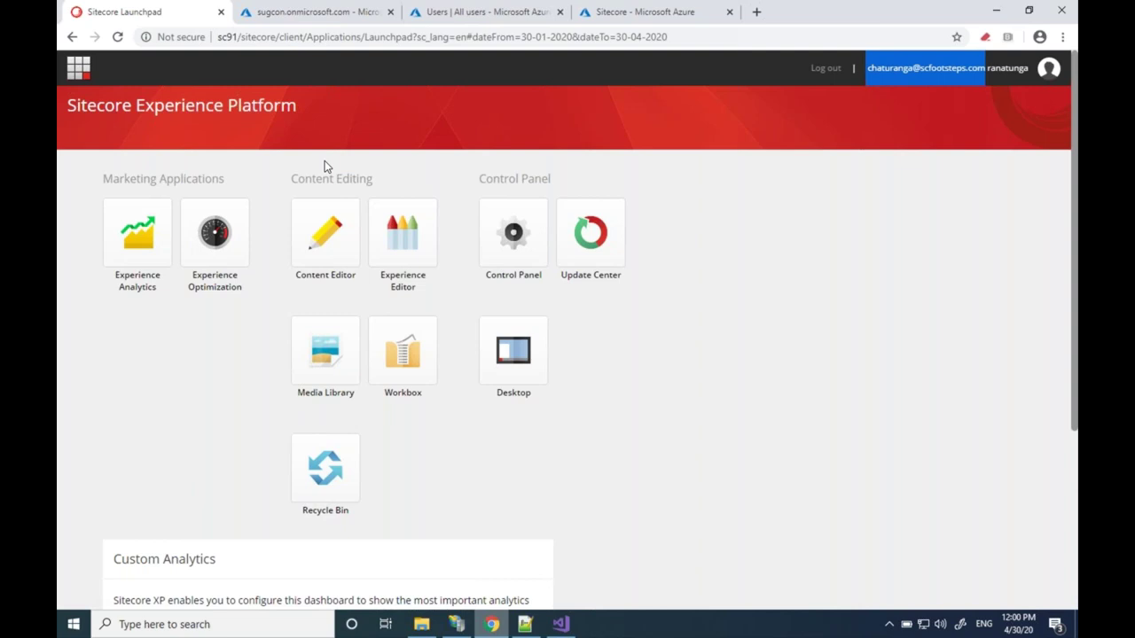
pyautogui.moveTo(528, 626)
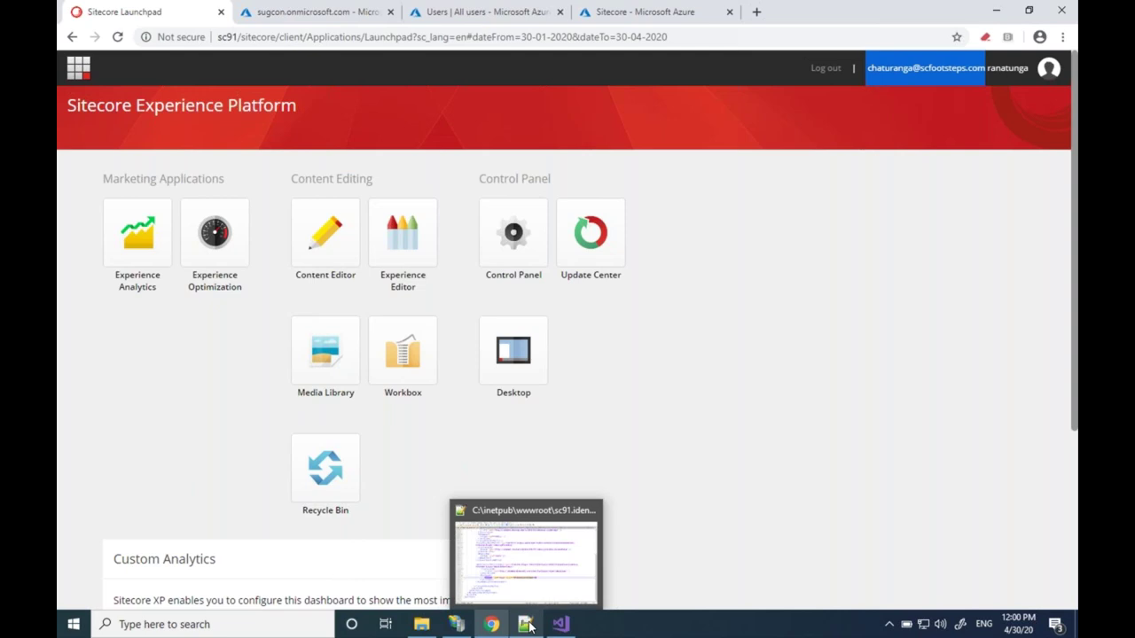
pyautogui.click(529, 626)
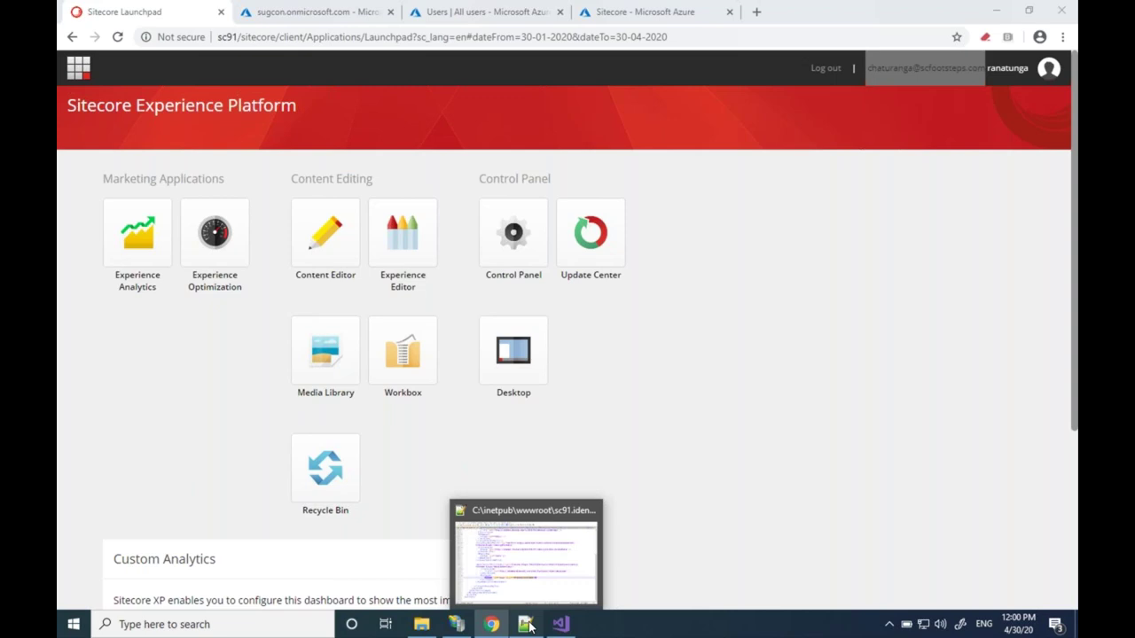
pyautogui.click(528, 626)
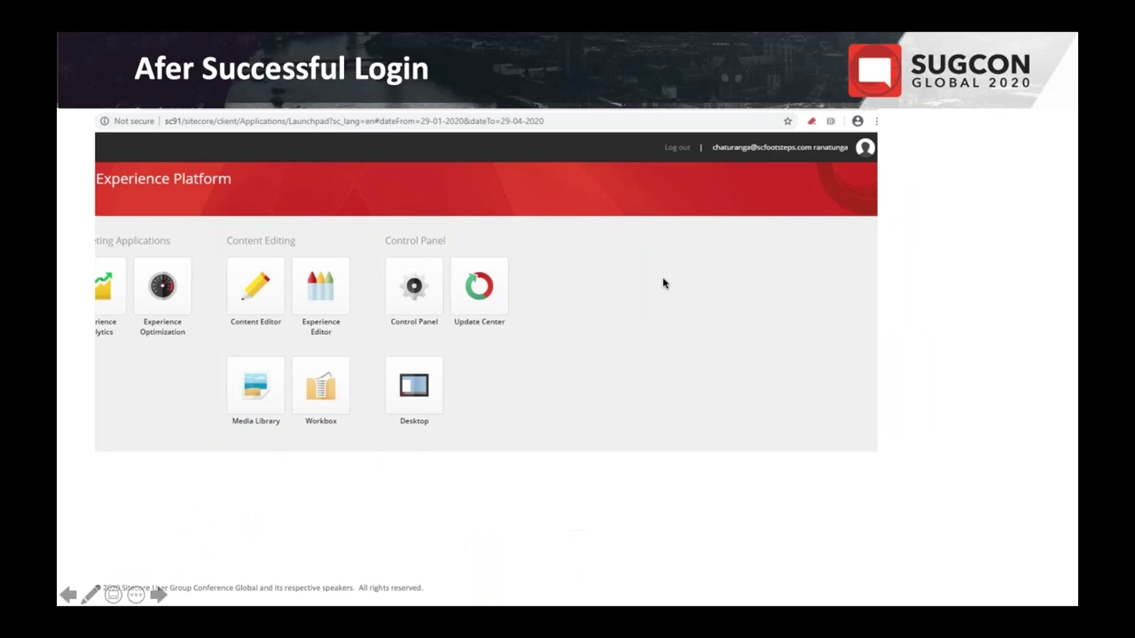
pyautogui.click(663, 278)
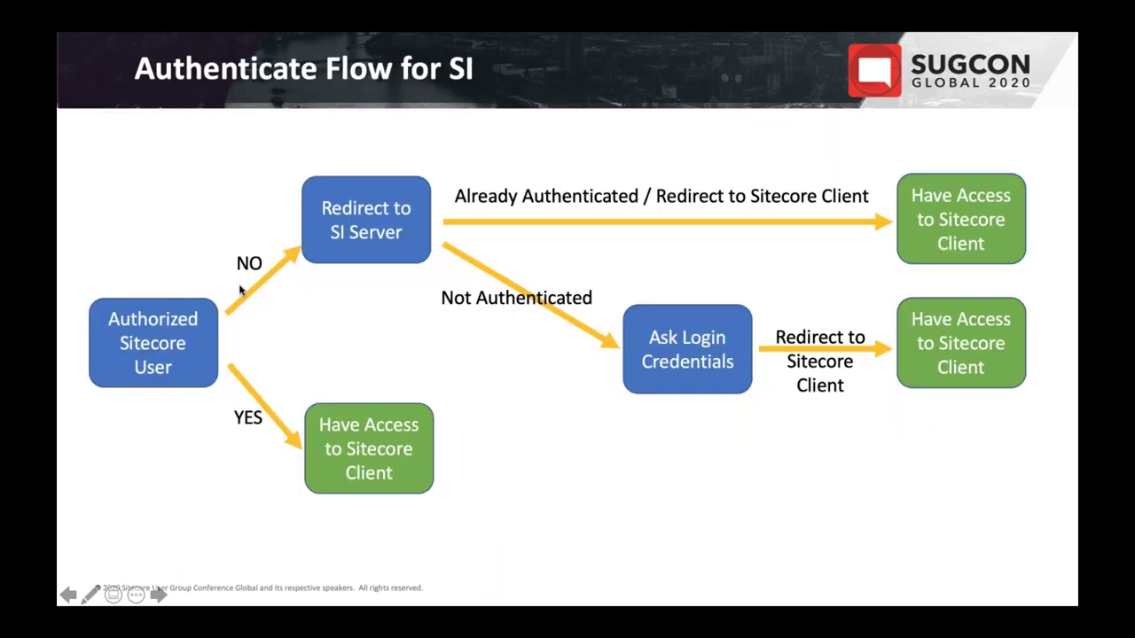
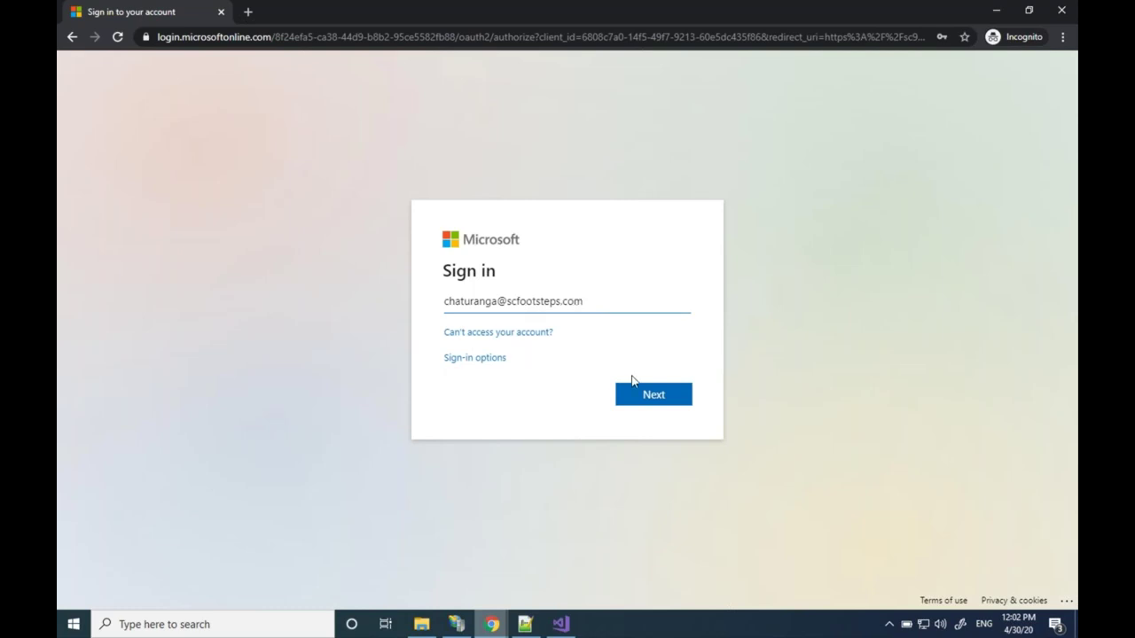
# Sign in to Azure AD with the work account and password, re-entering the password after the error, and stay signed in
pyautogui.click(646, 400)
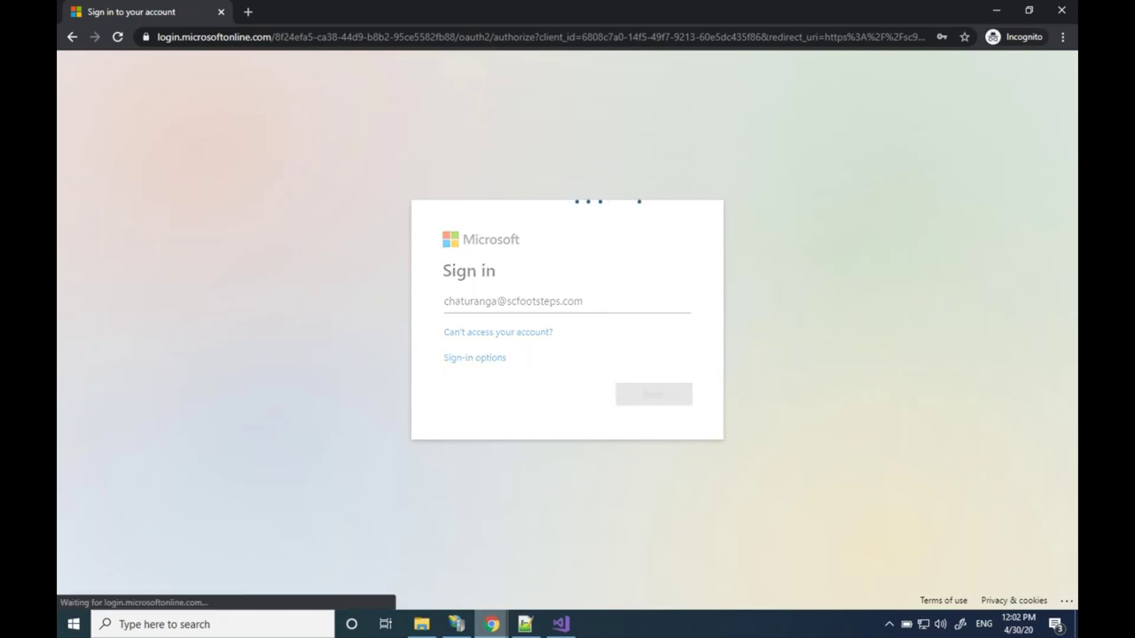
pyautogui.press('Return')
pyautogui.write('***************')
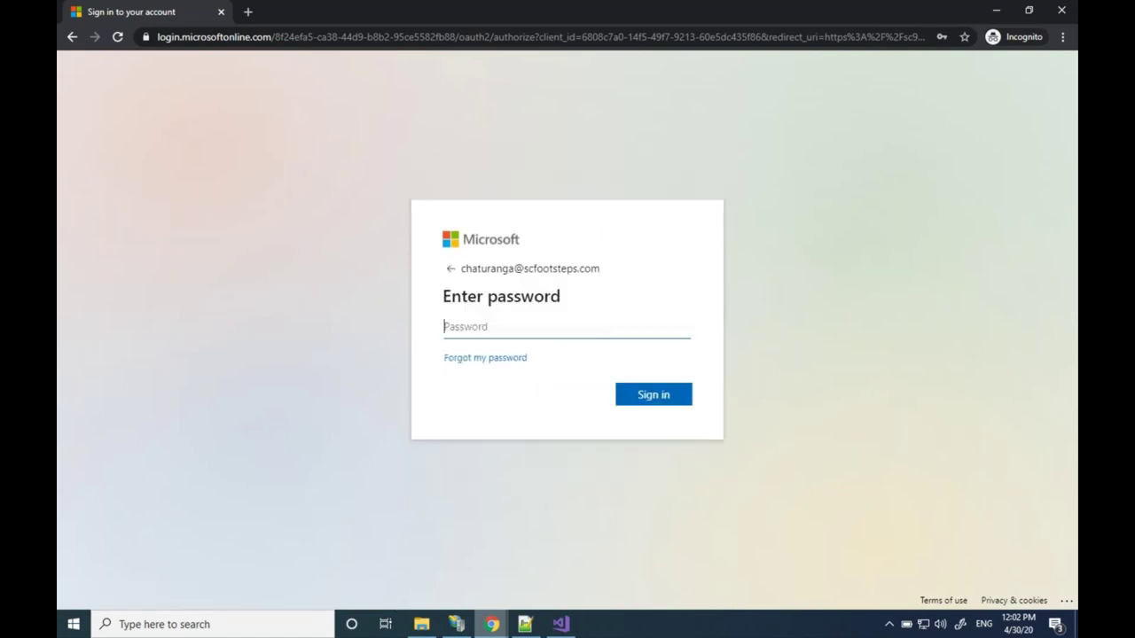
pyautogui.press('Return')
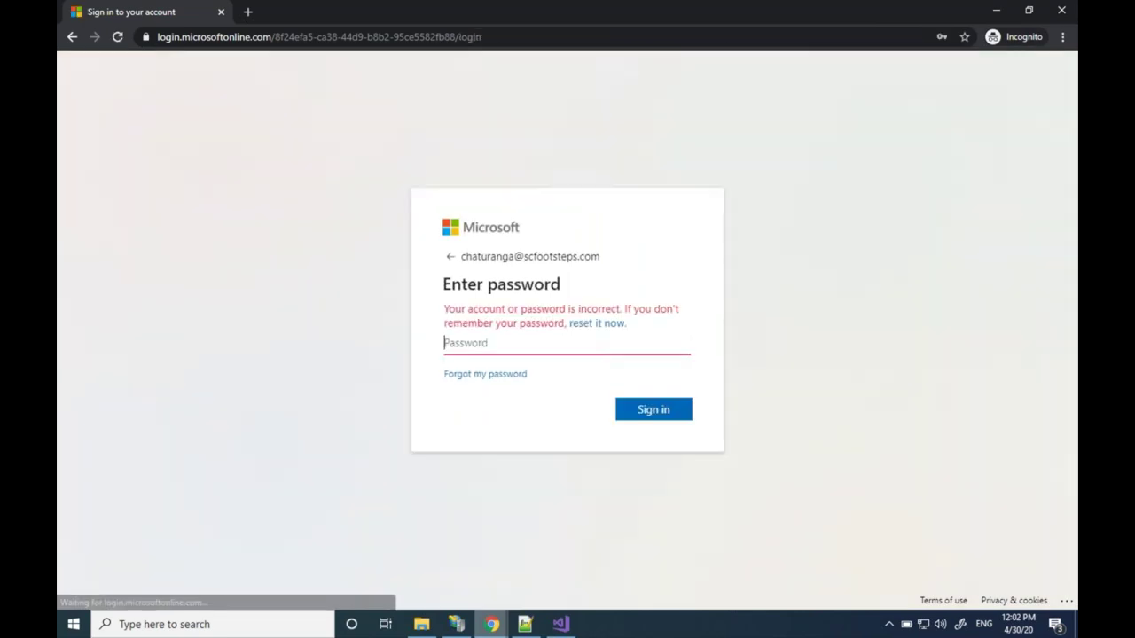
pyautogui.write('•••••••••••••••')
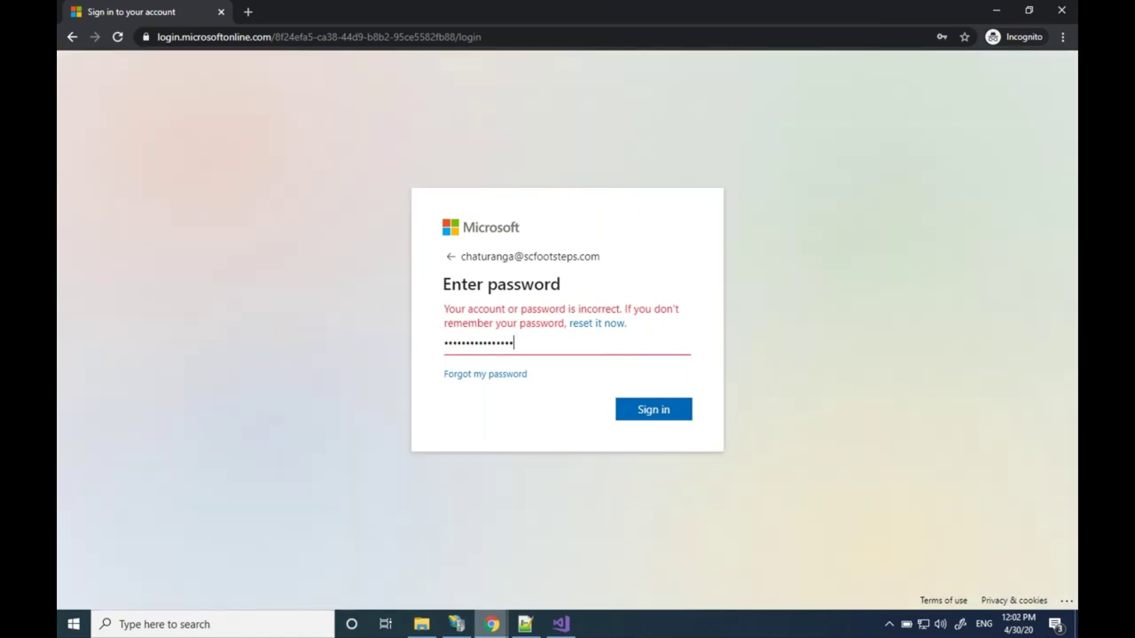
pyautogui.press('Return')
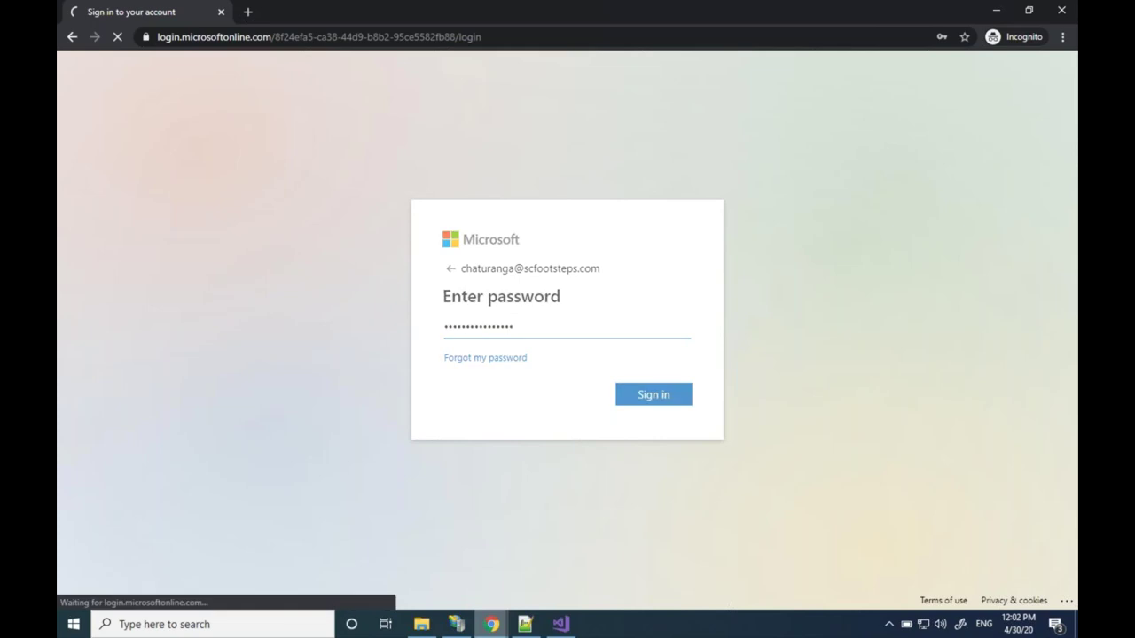
pyautogui.press('Return')
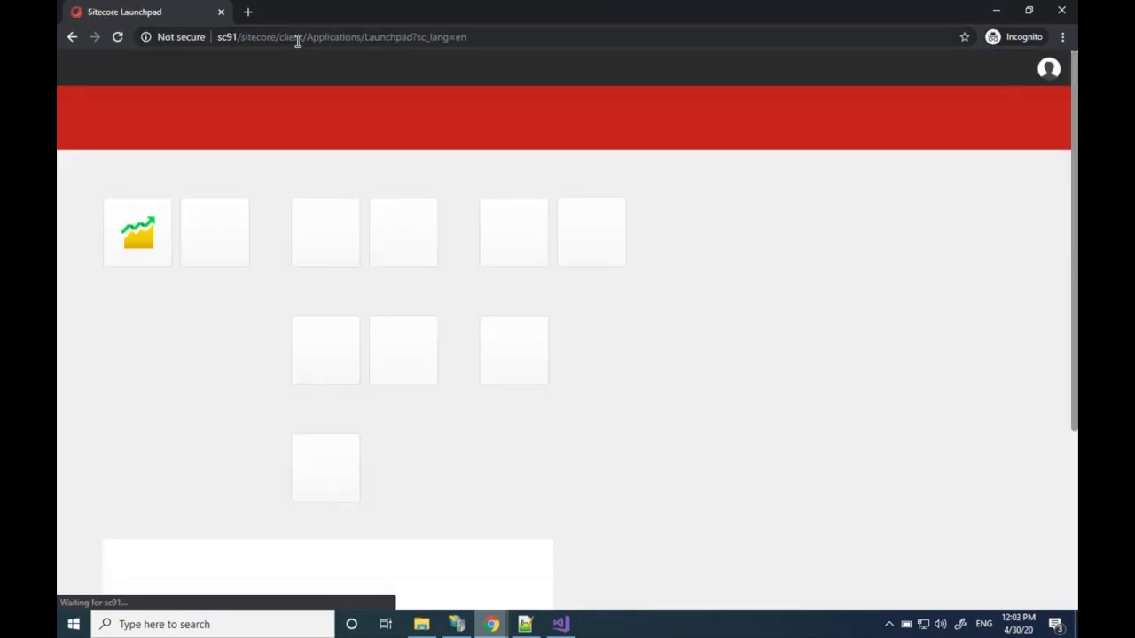
pyautogui.click(501, 626)
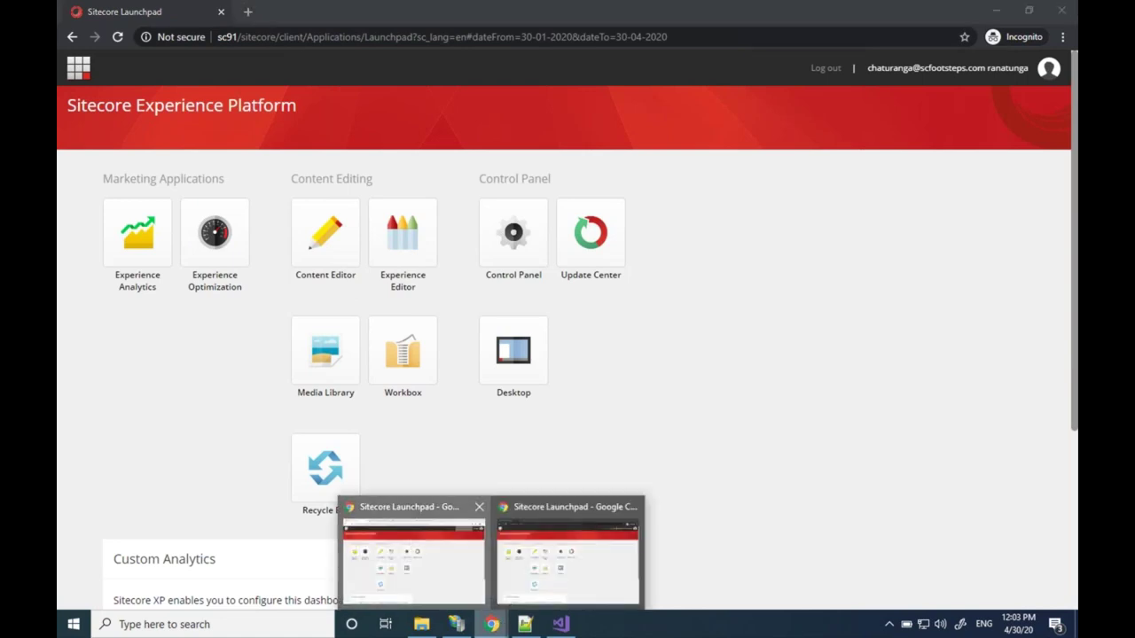
# Log out of Sitecore in the other Chrome window and log back in via sc91/sitecore/login as Administrator
pyautogui.click(414, 559)
pyautogui.click(832, 70)
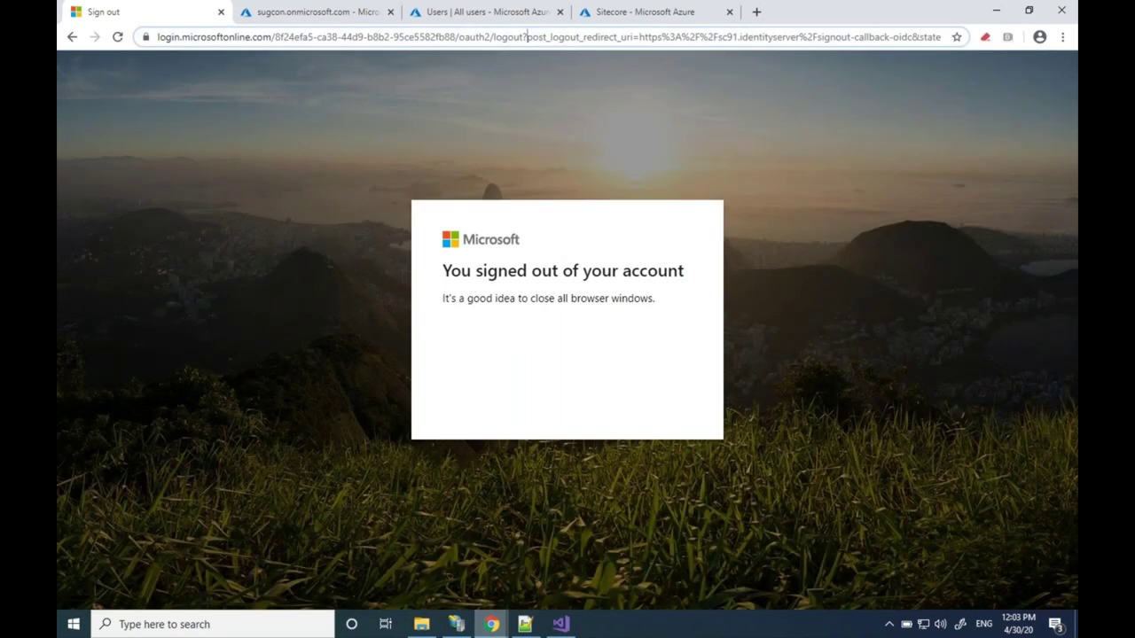
pyautogui.click(526, 37)
pyautogui.write('sc')
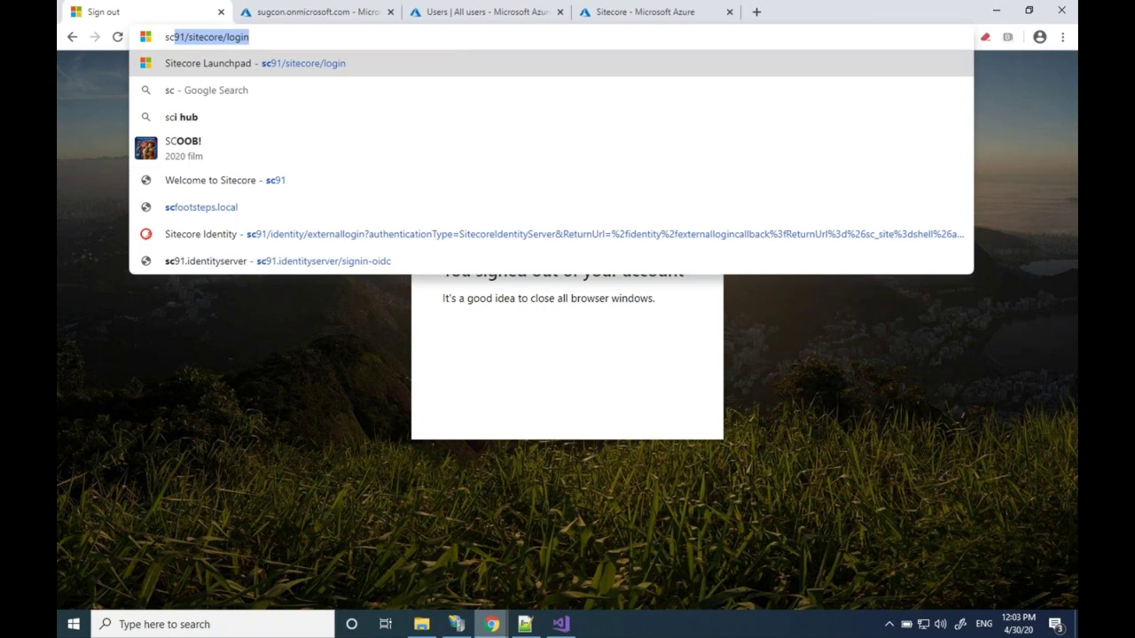
pyautogui.press('Return')
pyautogui.press('Return')
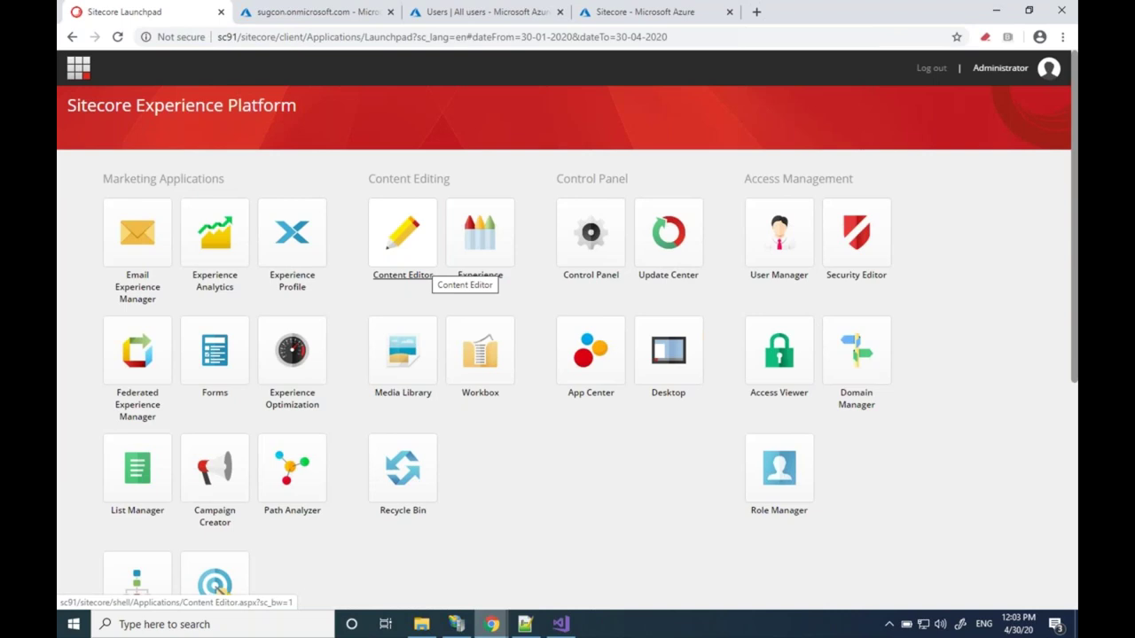
pyautogui.click(778, 257)
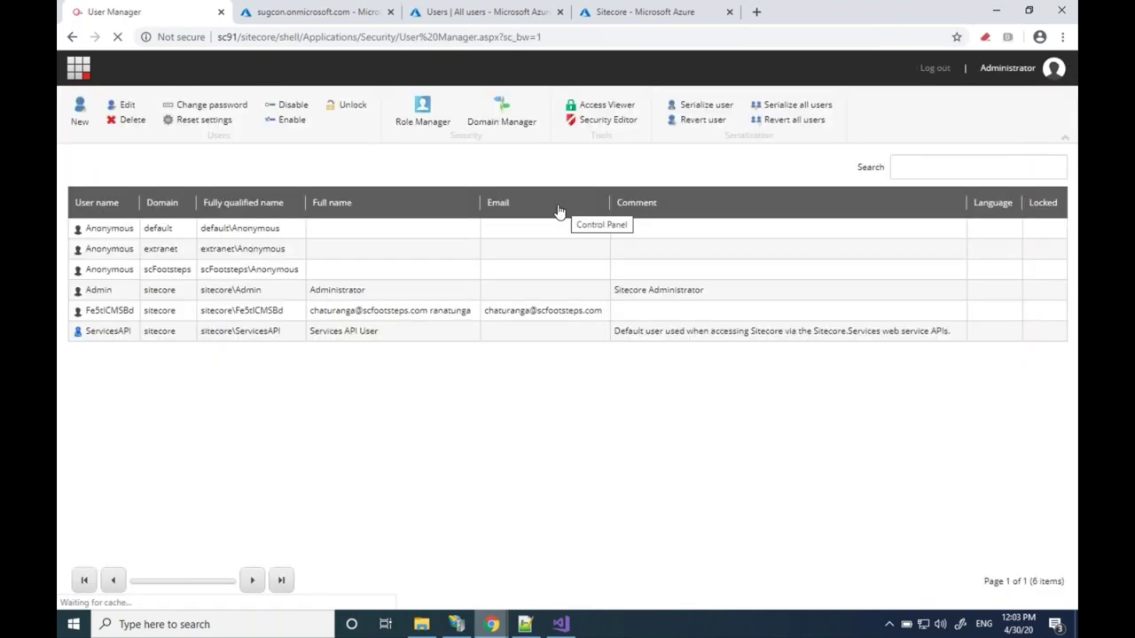
# Check the Full Name and E-mail of the Azure AD-created user in Edit User, then close it
pyautogui.doubleClick(260, 310)
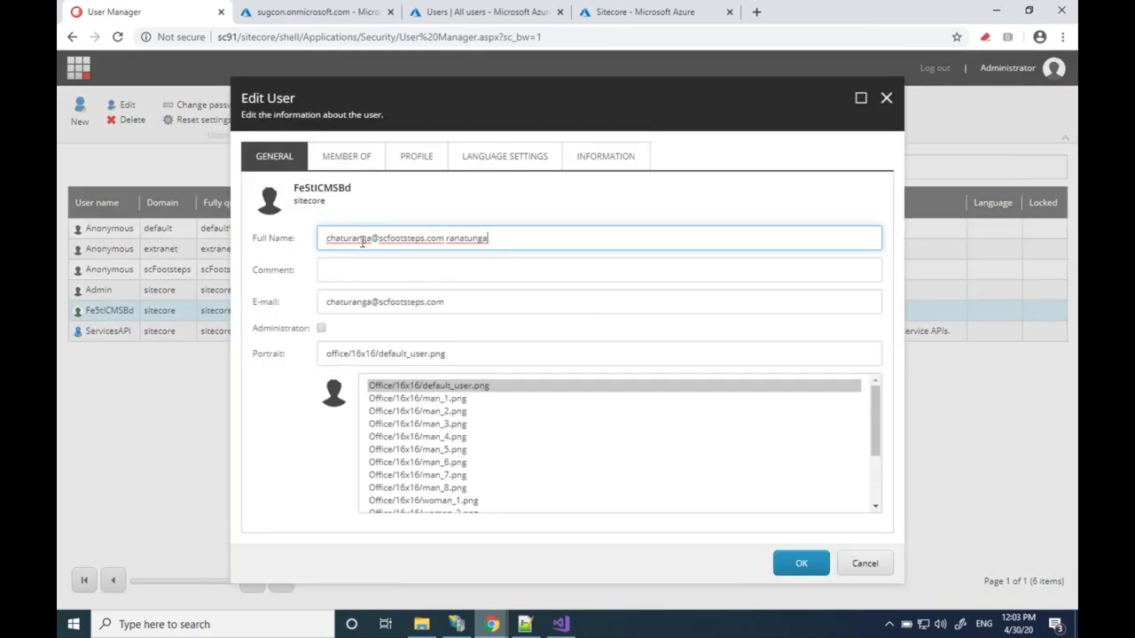
pyautogui.moveTo(490, 238); pyautogui.dragTo(308, 240)
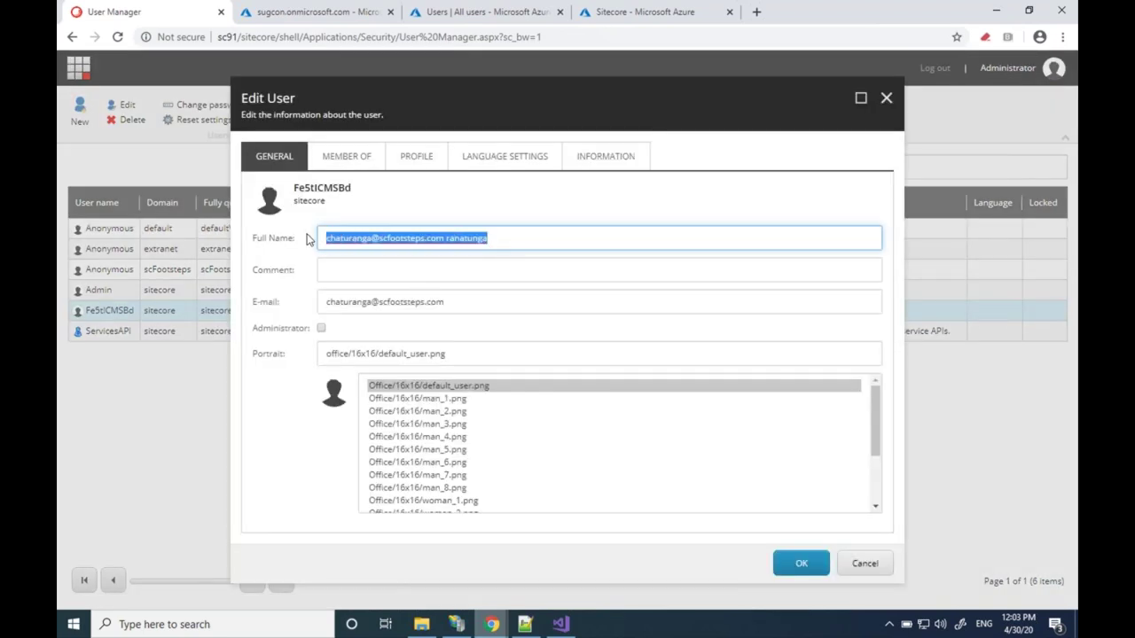
pyautogui.moveTo(454, 301); pyautogui.dragTo(320, 298)
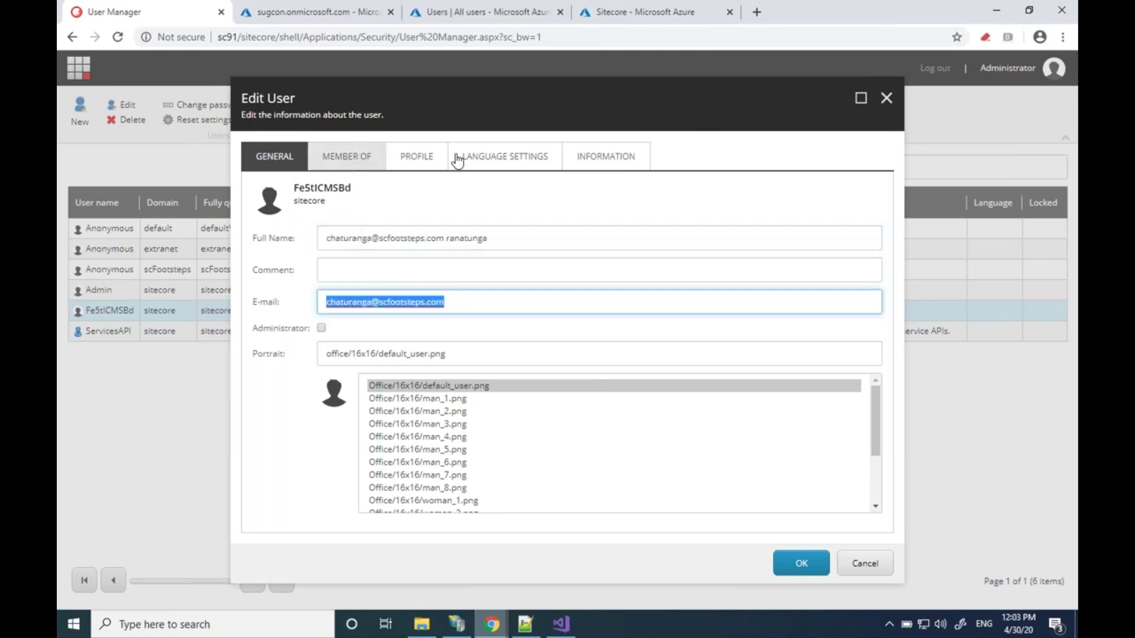
pyautogui.click(885, 99)
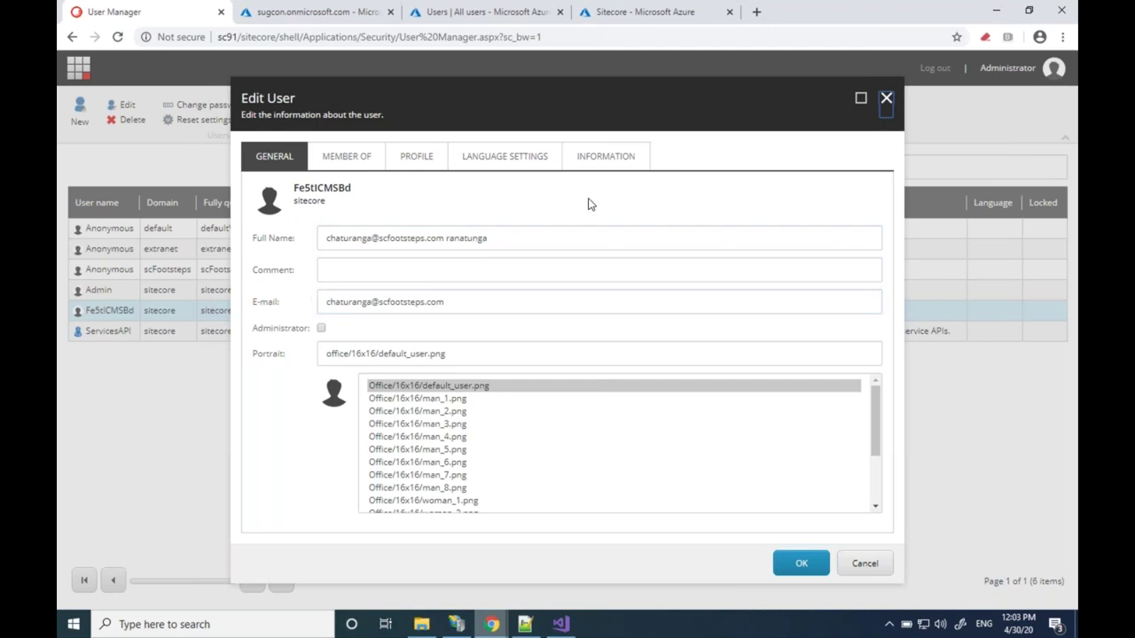
pyautogui.press('Return')
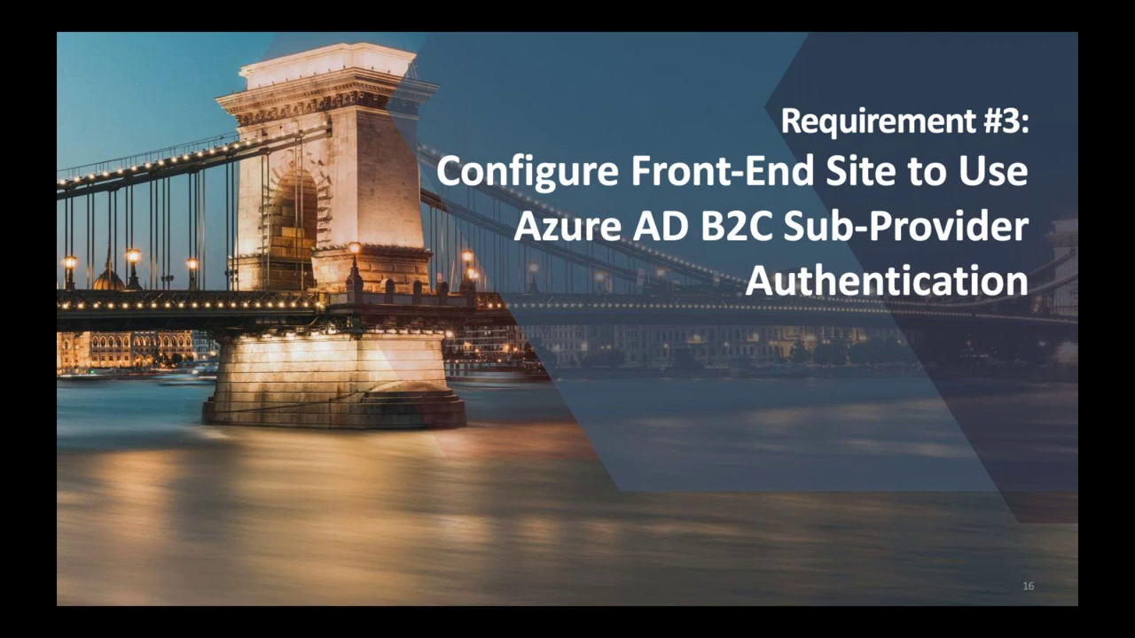
pyautogui.press('Right')
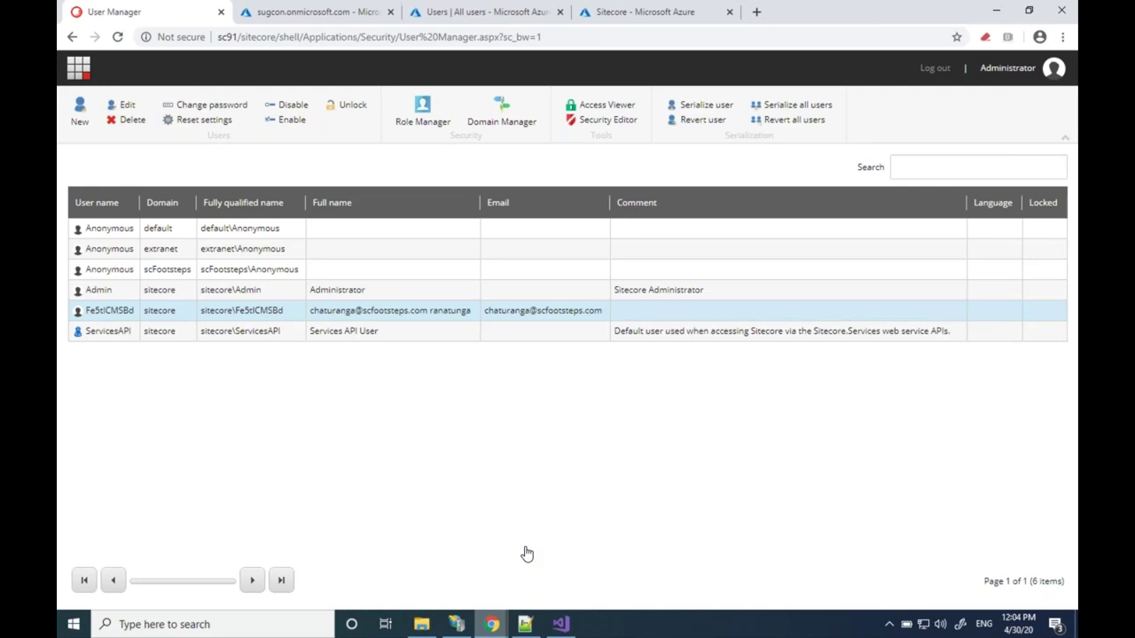
# Leave the Requirement #3 slide for SiteDefinition.config in Notepad++
pyautogui.hotkey('alt', 'Tab')
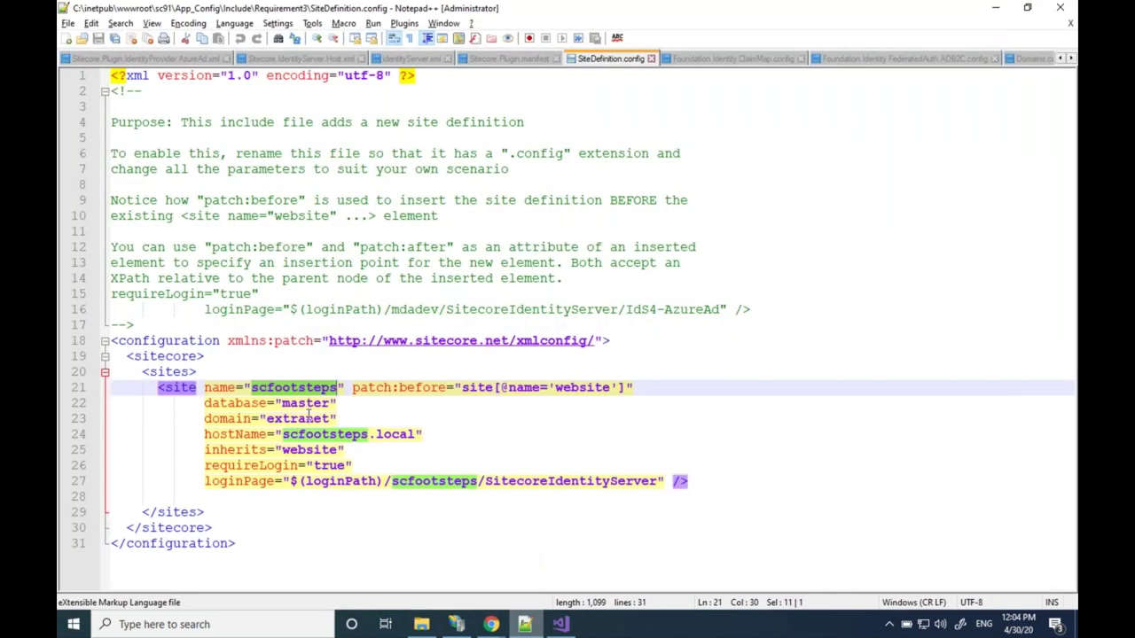
# Briefly check the sc91 site in IIS Manager before returning to the config file
pyautogui.hotkey('alt', 'Tab')
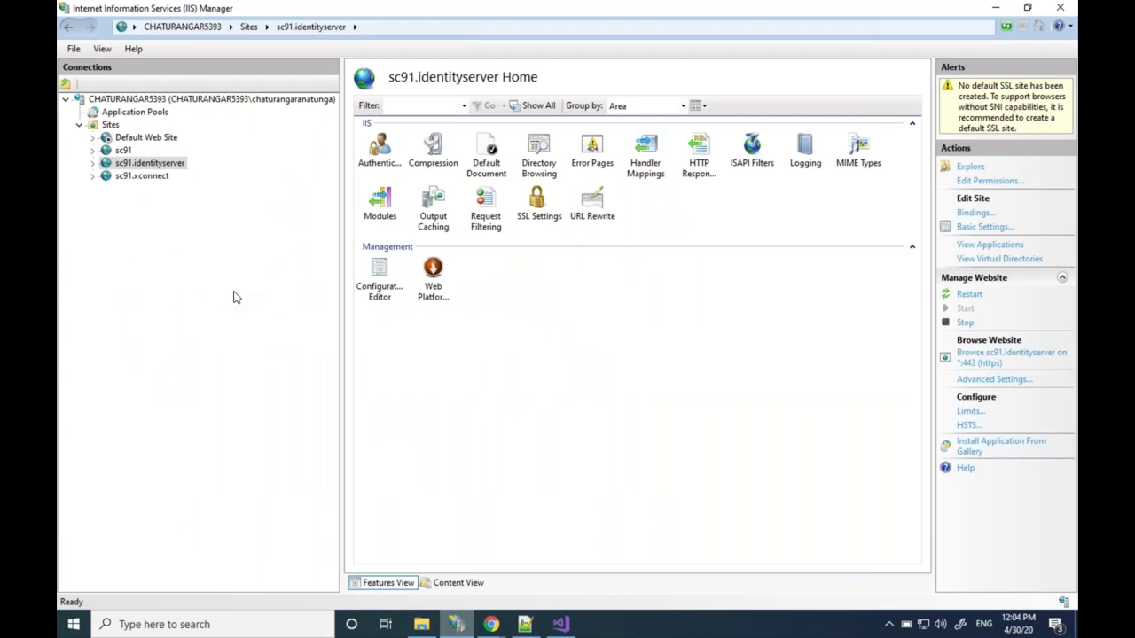
pyautogui.press('Up')
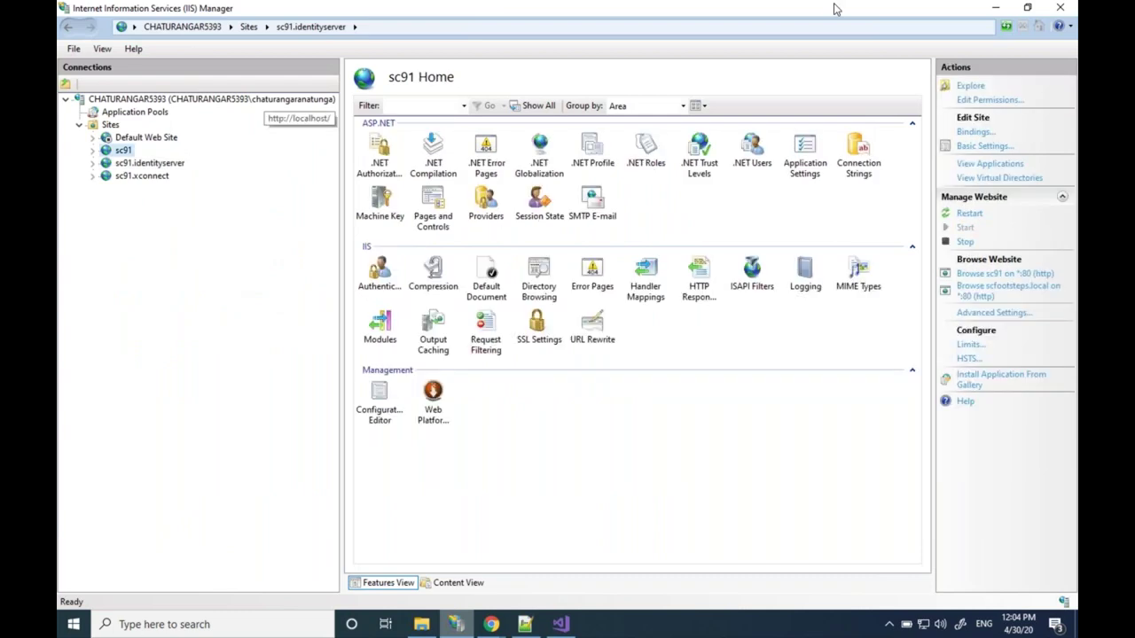
pyautogui.click(995, 8)
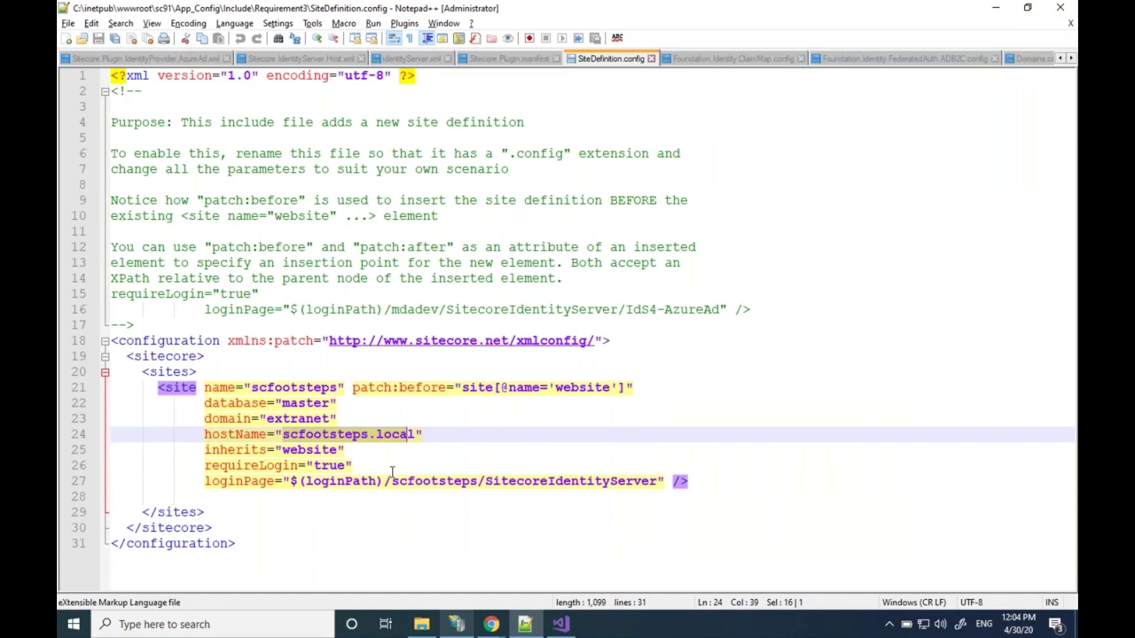
# Highlight requireLogin, loginPage and SitecoreIdentityServer on lines 26–27, then return to the Sitecore Launchpad window
pyautogui.click(204, 466)
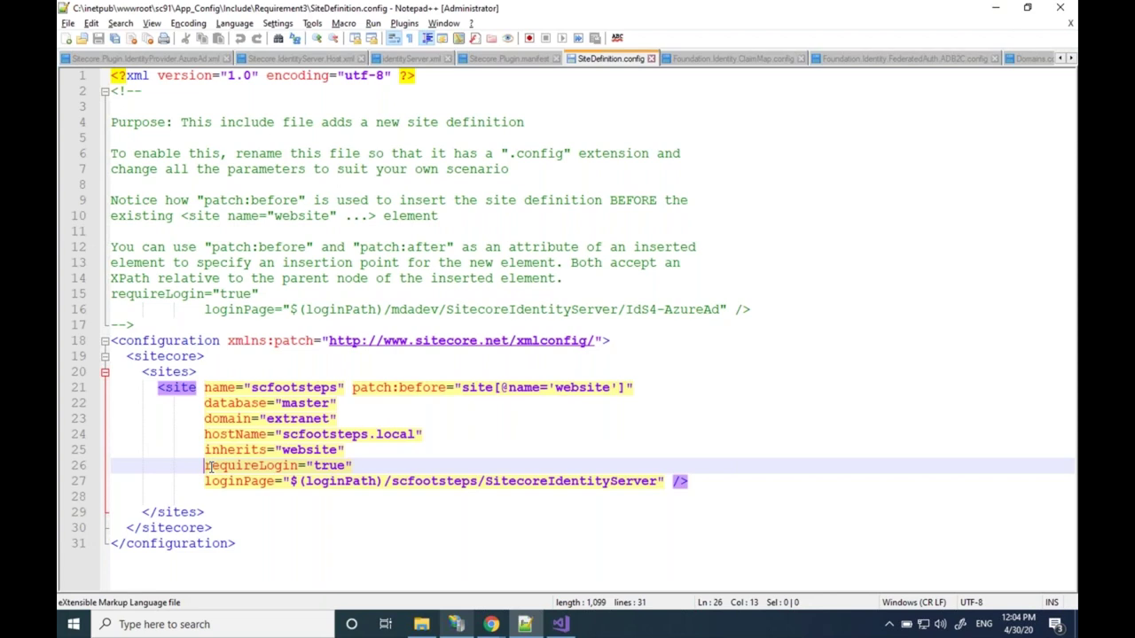
pyautogui.moveTo(207, 466); pyautogui.dragTo(354, 465)
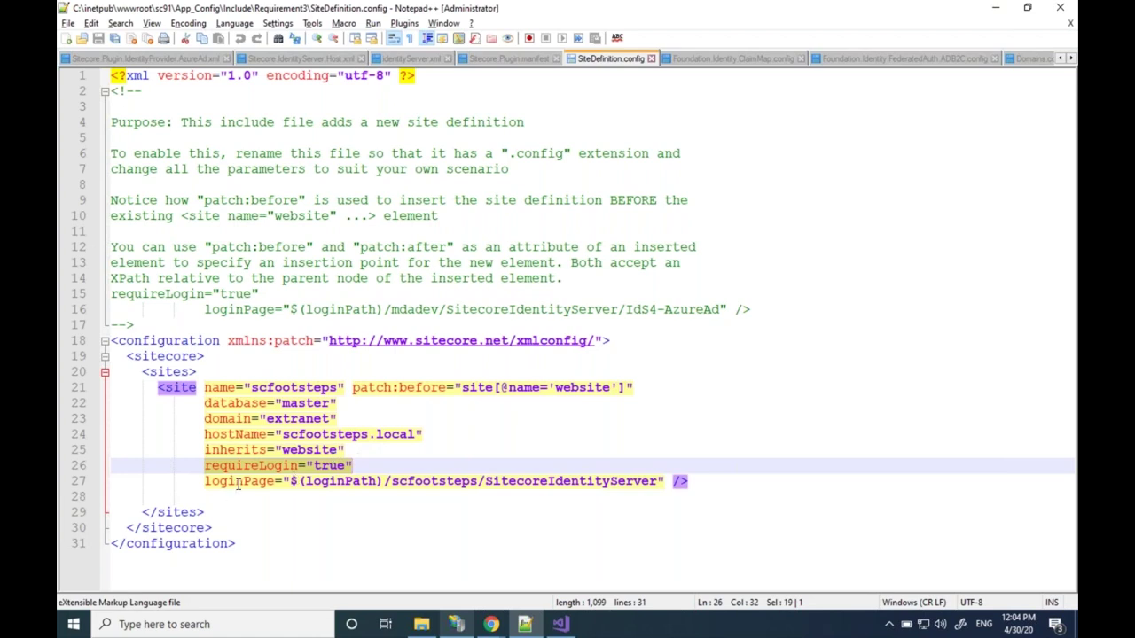
pyautogui.click(238, 484)
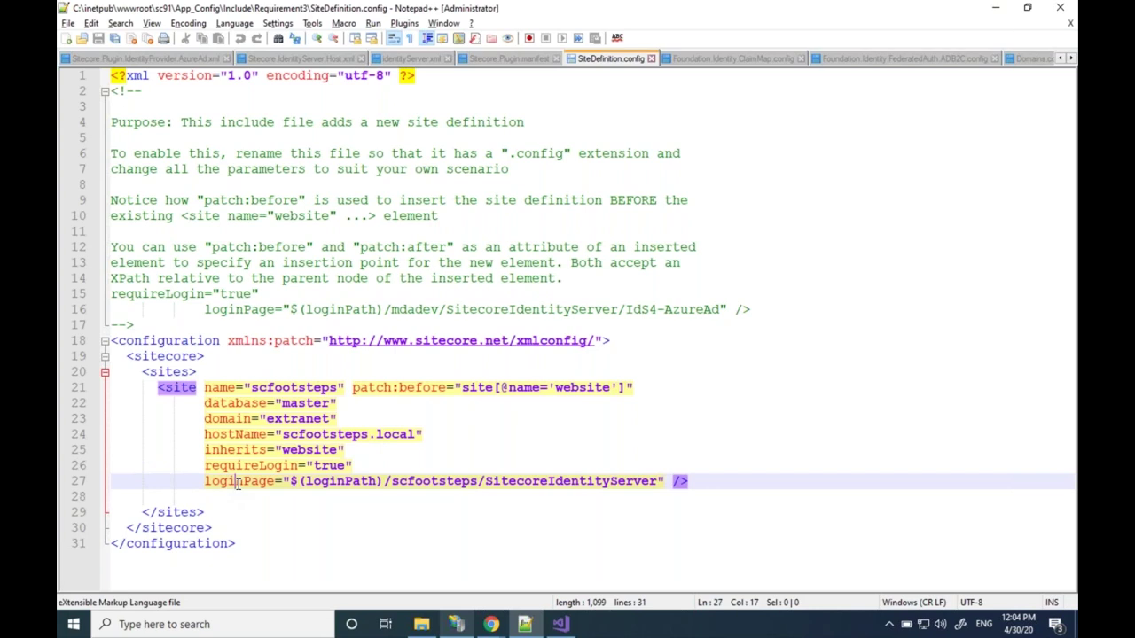
pyautogui.doubleClick(238, 482)
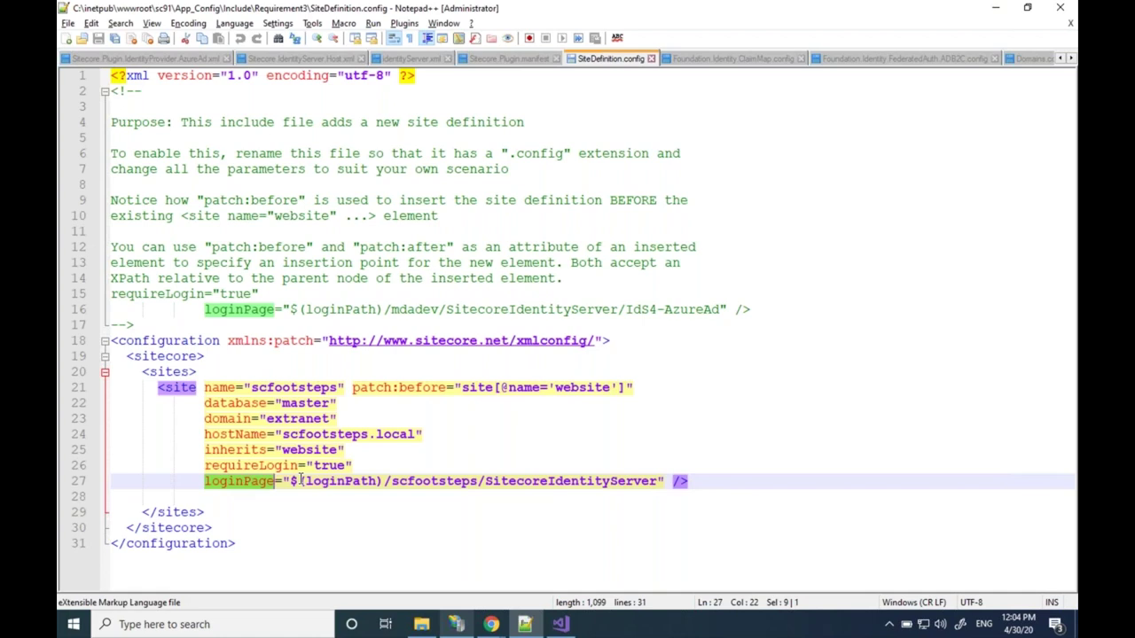
pyautogui.moveTo(290, 481); pyautogui.dragTo(665, 480)
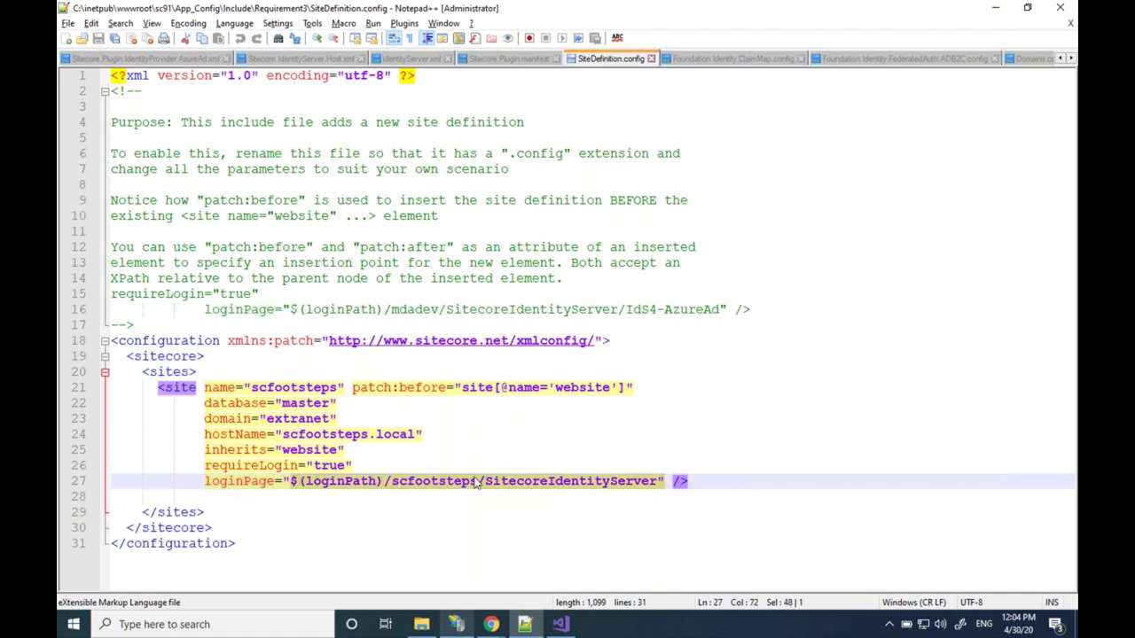
pyautogui.doubleClick(488, 482)
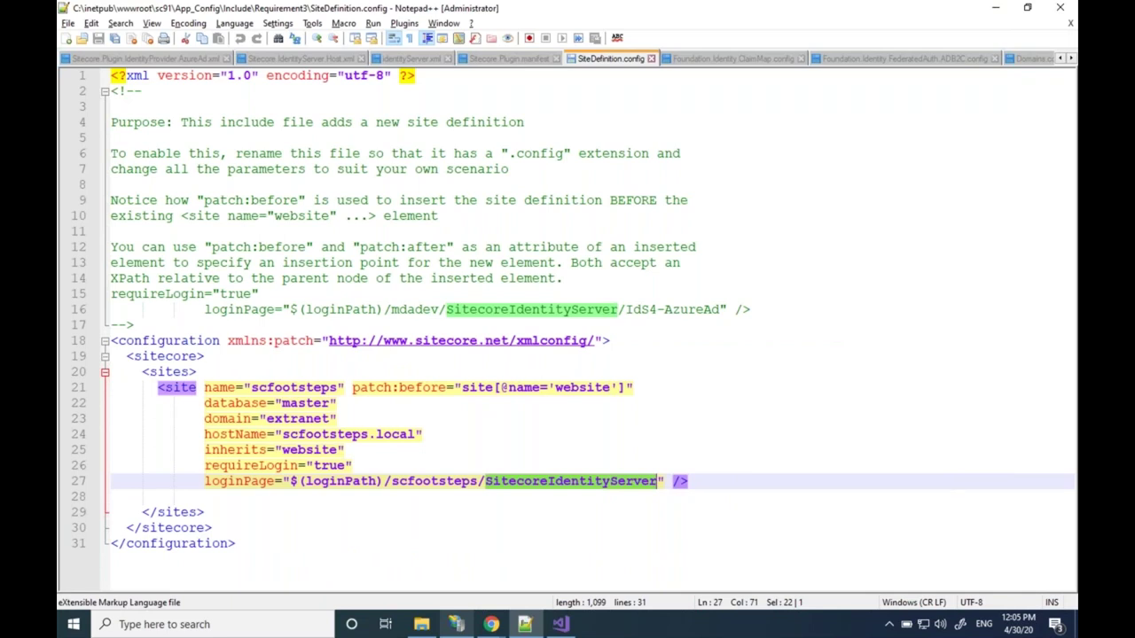
pyautogui.moveTo(491, 624)
pyautogui.click(521, 573)
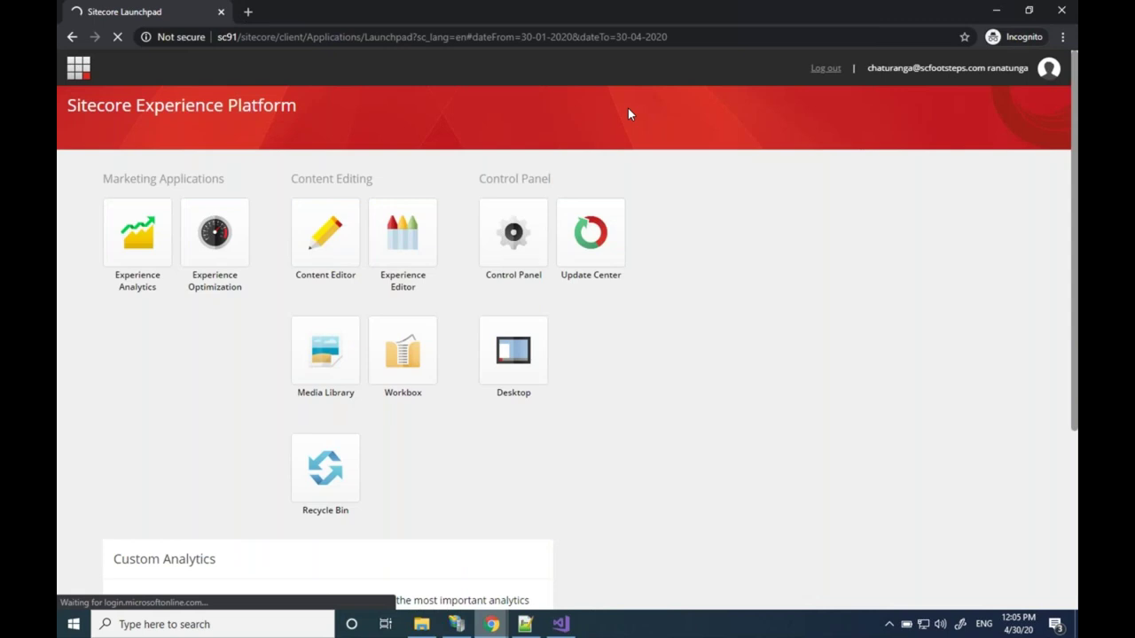
# Reload the pasted URL in Chrome to reach the Sitecore Identity unauthorized_client error page
pyautogui.moveTo(457, 630)
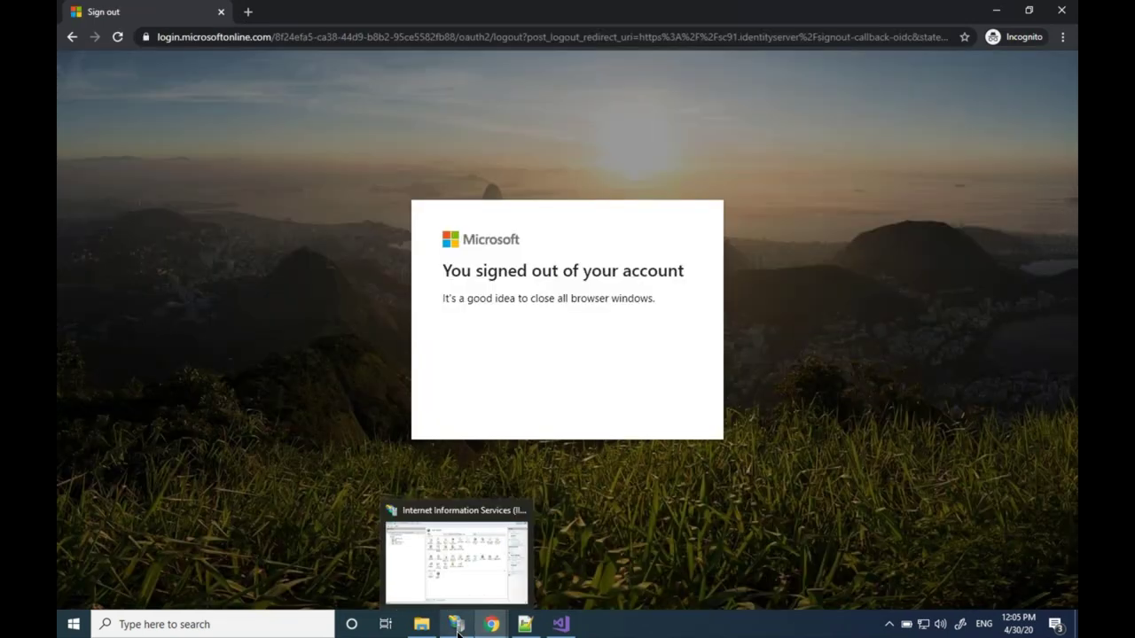
pyautogui.hotkey('ctrl', 'l')
pyautogui.press('BackSpace')
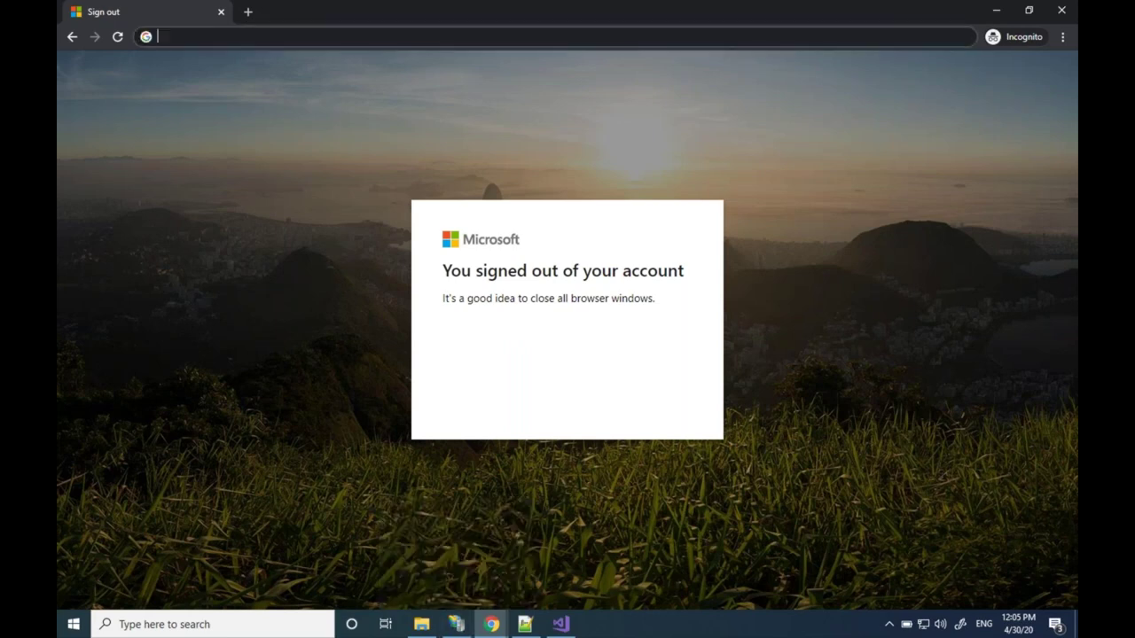
pyautogui.hotkey('ctrl', 'v')
pyautogui.press('Return')
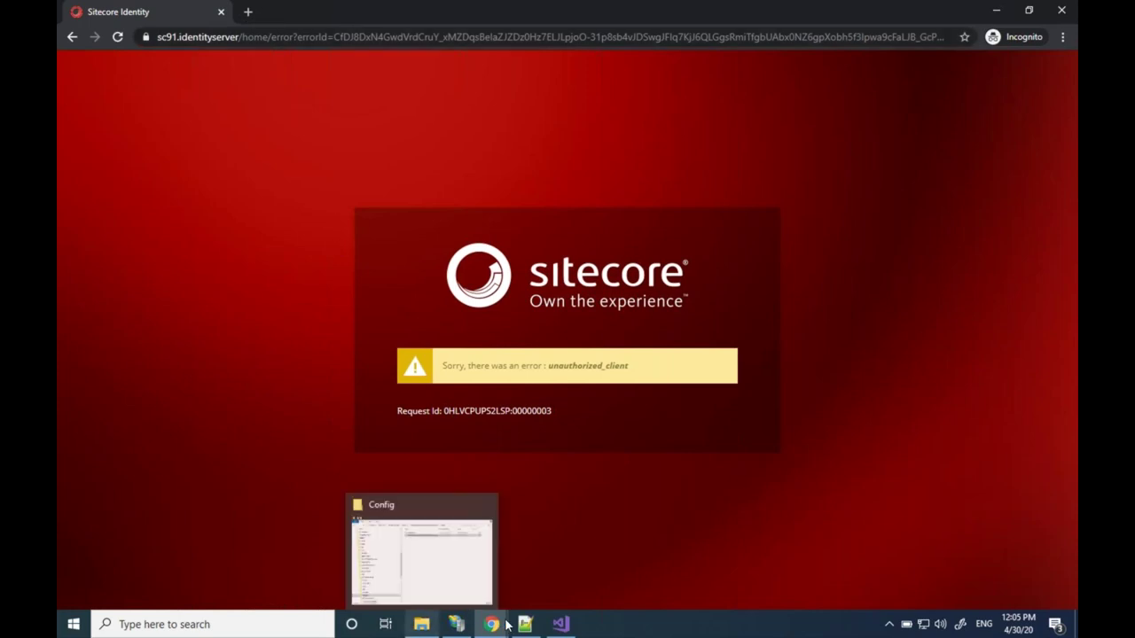
pyautogui.moveTo(507, 626)
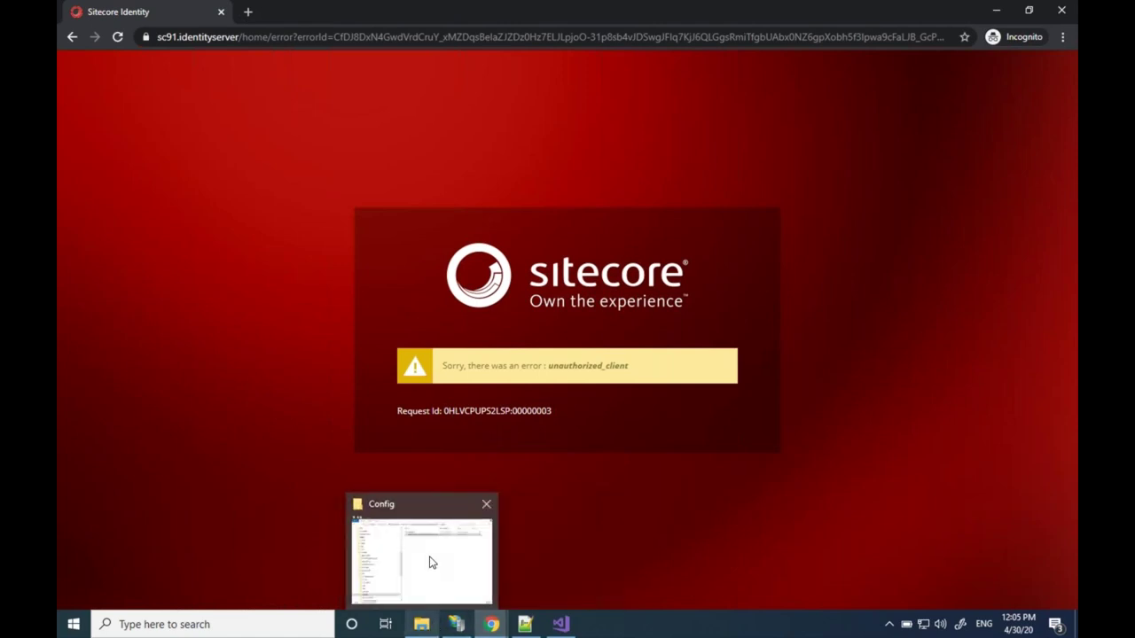
pyautogui.click(430, 562)
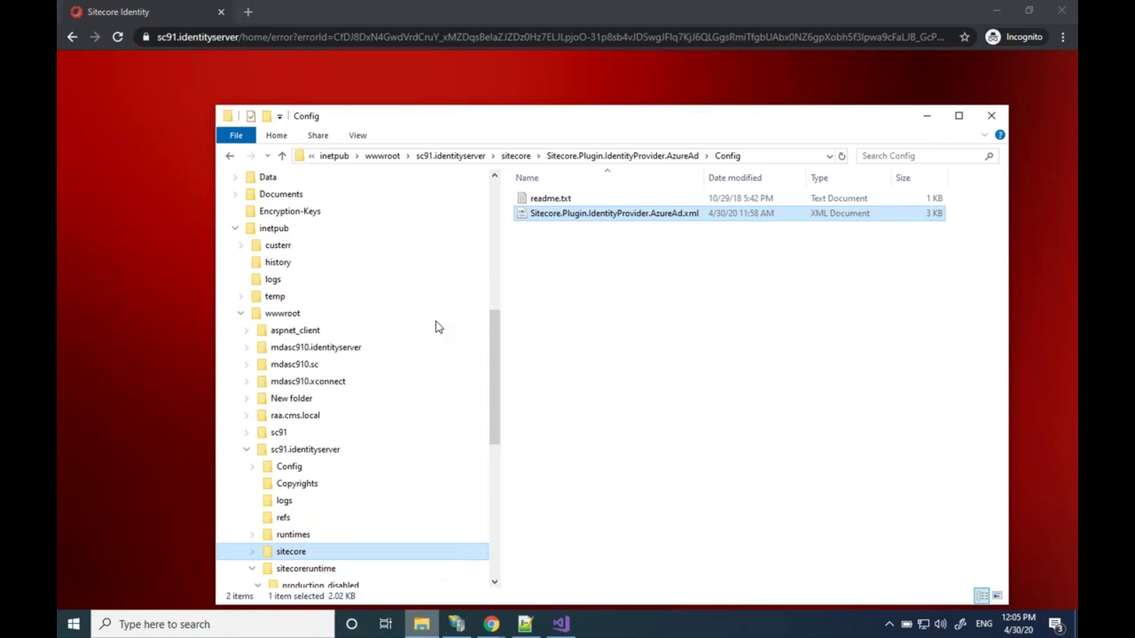
# Browse to sc91.identityserver\Config\production and open Sitecore.IdentityServer.Host.xml for editing
pyautogui.click(460, 156)
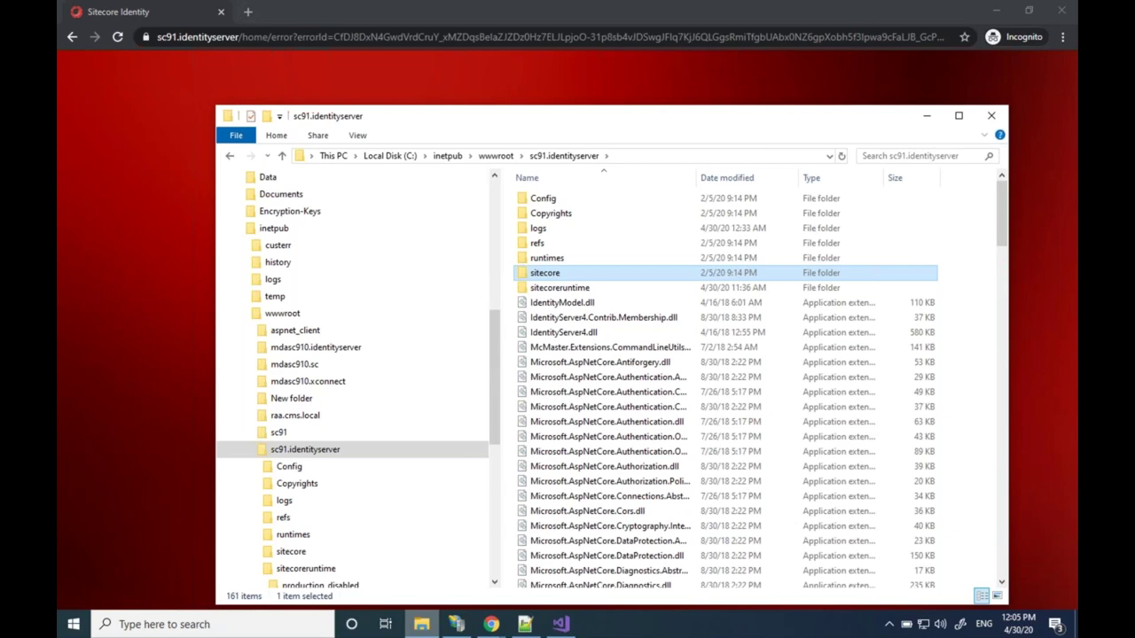
pyautogui.doubleClick(544, 199)
pyautogui.doubleClick(567, 198)
pyautogui.rightClick(572, 203)
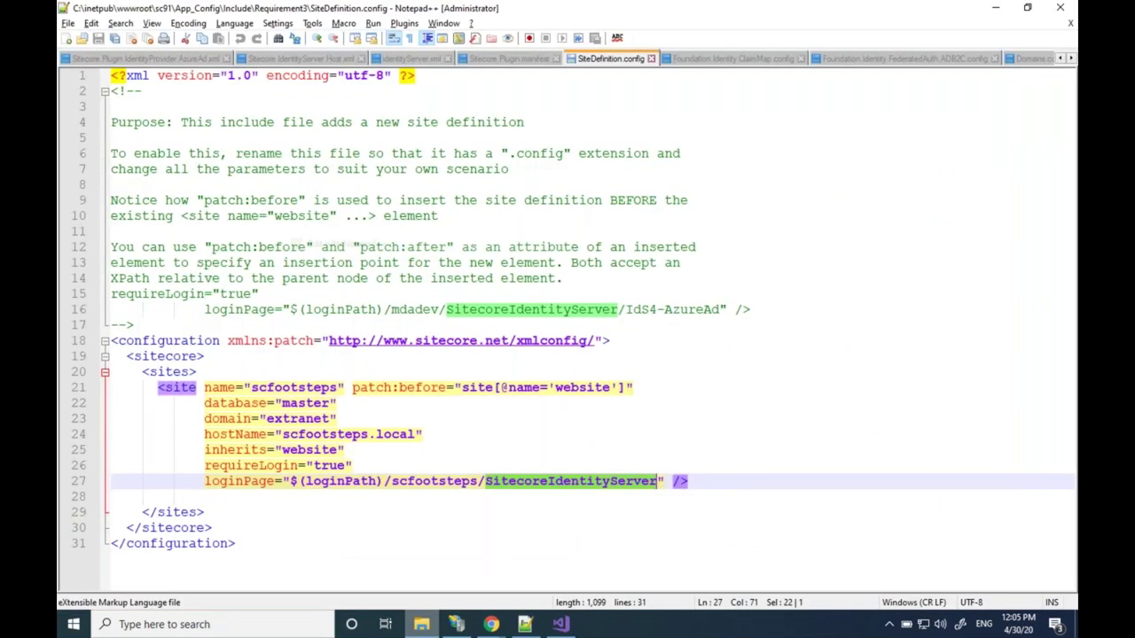
pyautogui.hotkey('ctrl', 'Tab')
pyautogui.press('BackSpace')
pyautogui.press('BackSpace')
pyautogui.press('BackSpace')
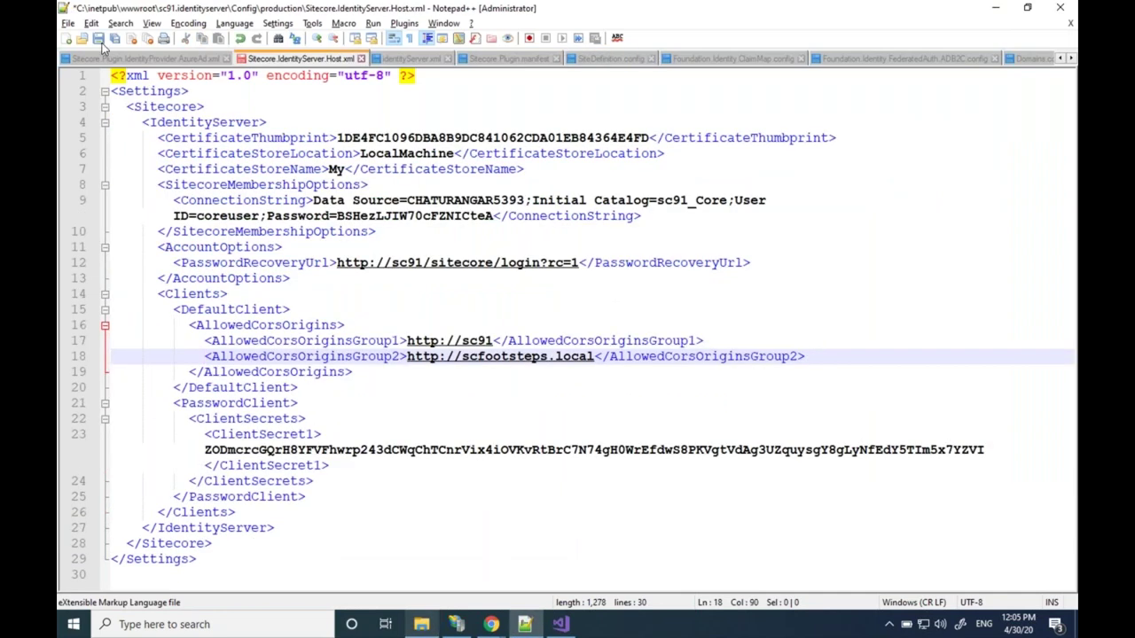
pyautogui.click(98, 39)
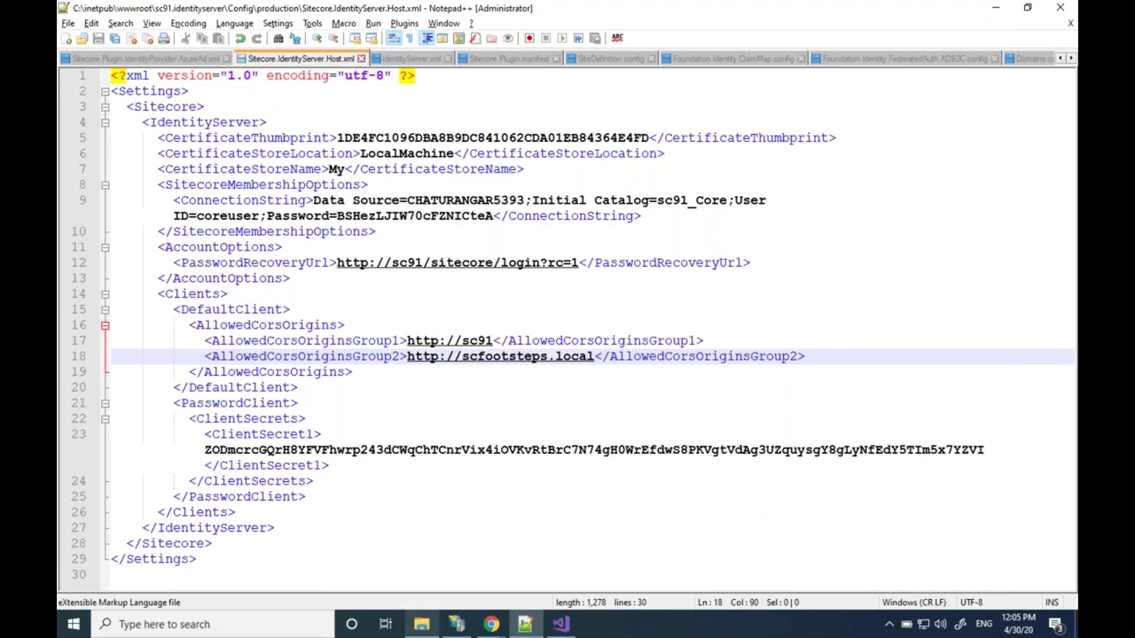
# Restart the sc91.identityserver site in IIS Manager
pyautogui.hotkey('alt', 'Tab')
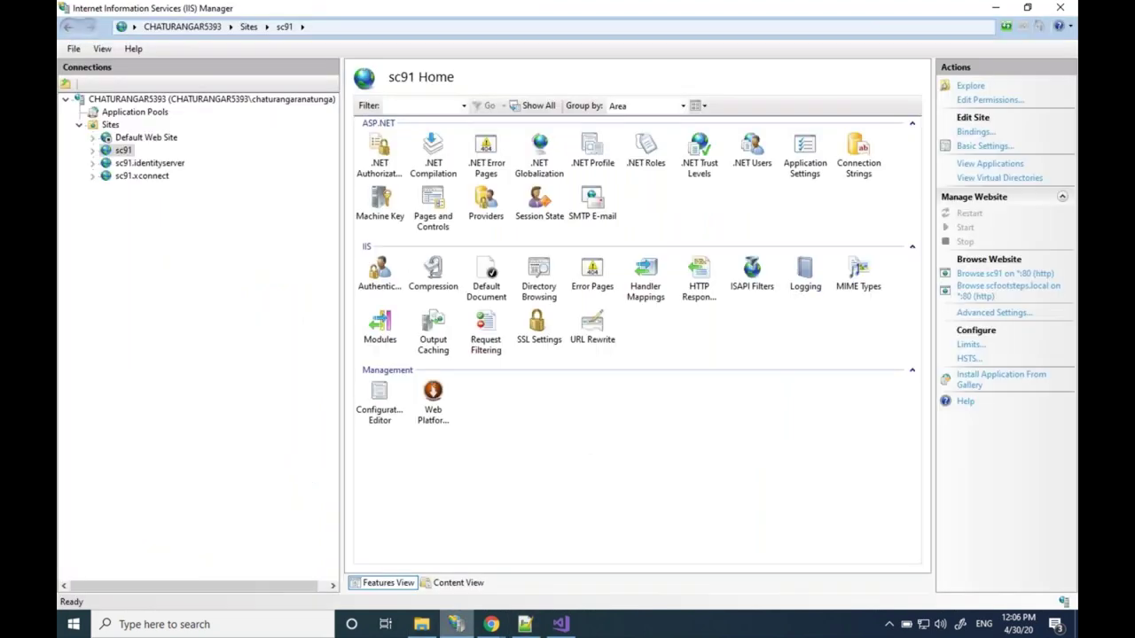
pyautogui.press('Down')
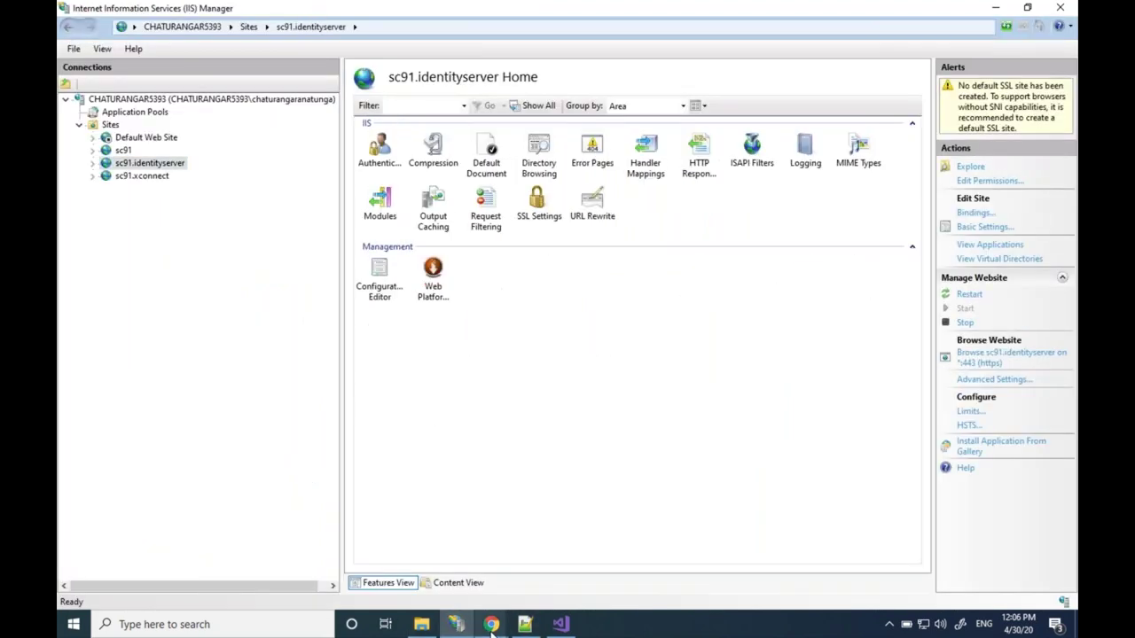
pyautogui.click(491, 625)
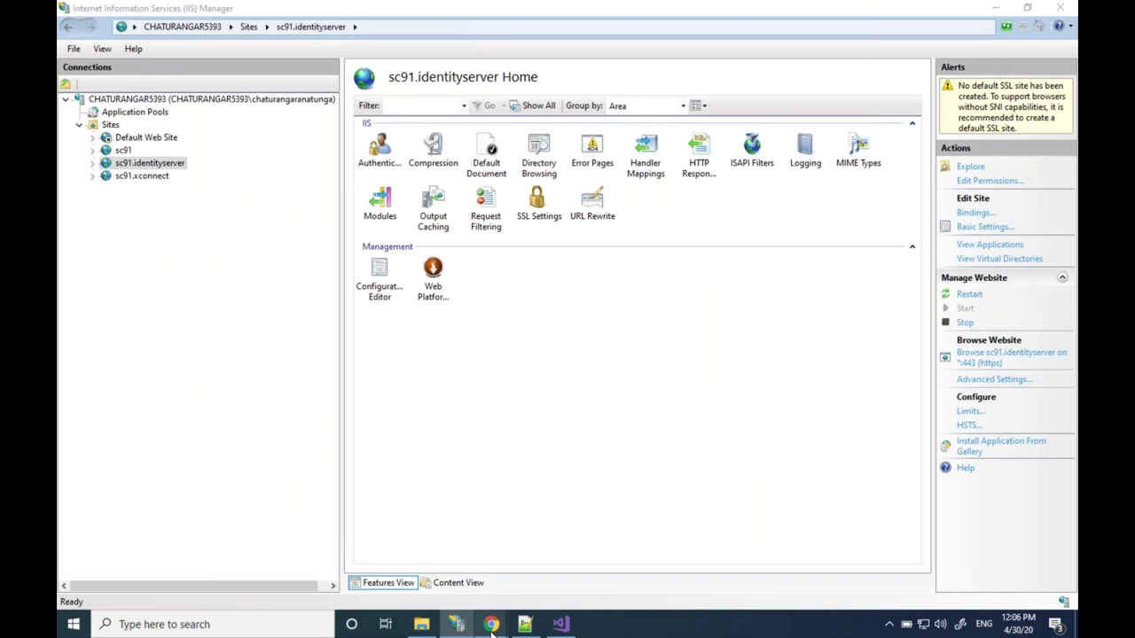
pyautogui.moveTo(492, 625)
# Load scfootsteps.local in the Sitecore Identity browser window
pyautogui.click(559, 558)
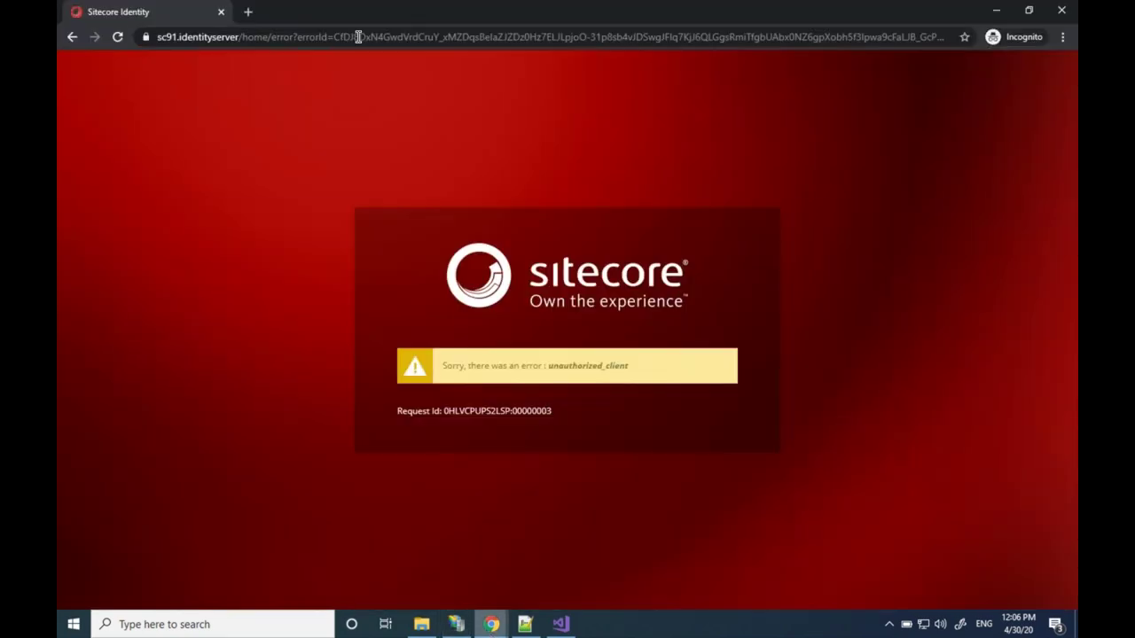
pyautogui.click(358, 37)
pyautogui.write('scf')
pyautogui.press('Return')
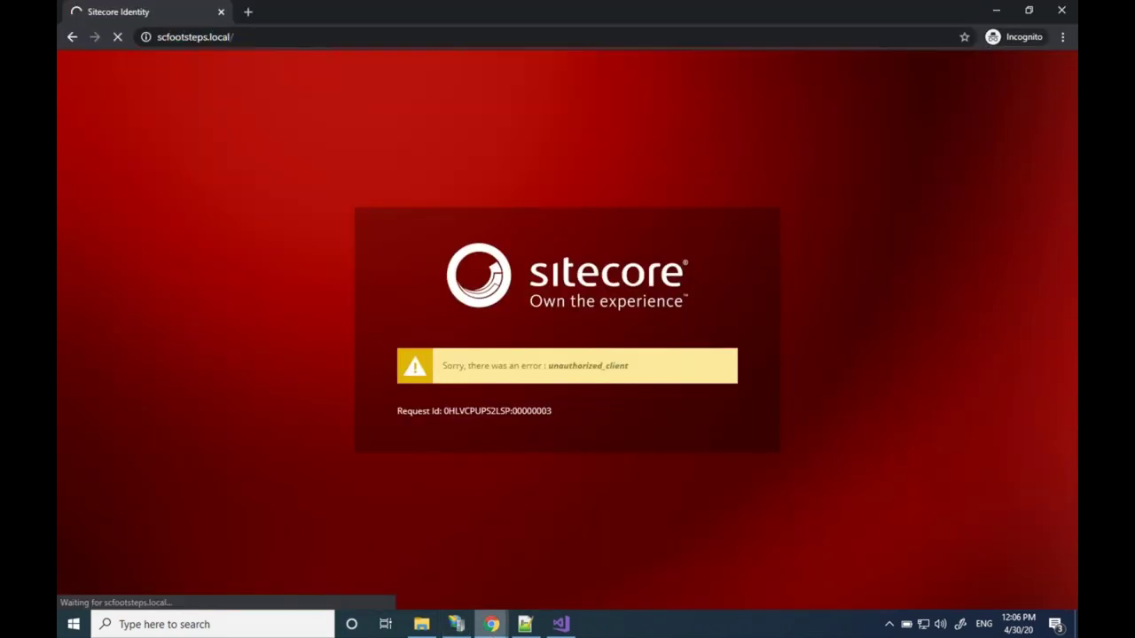
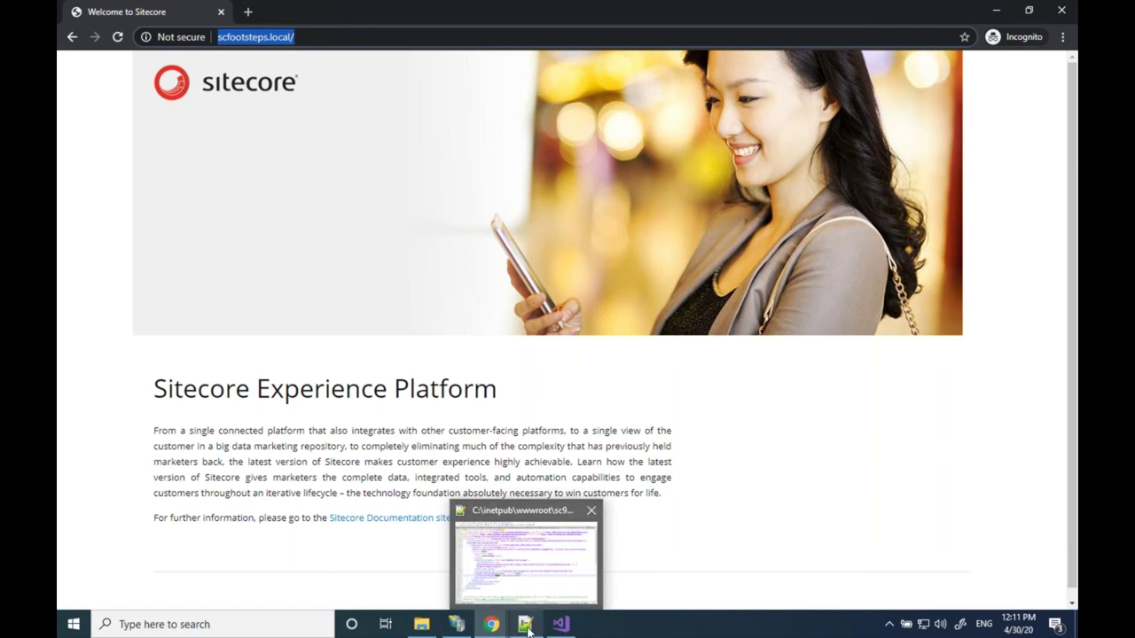
# Review the SiteDefinition.config, Sitecore.IdentityServer.Host.xml and AzureAd.xml config files in Notepad++
pyautogui.click(528, 629)
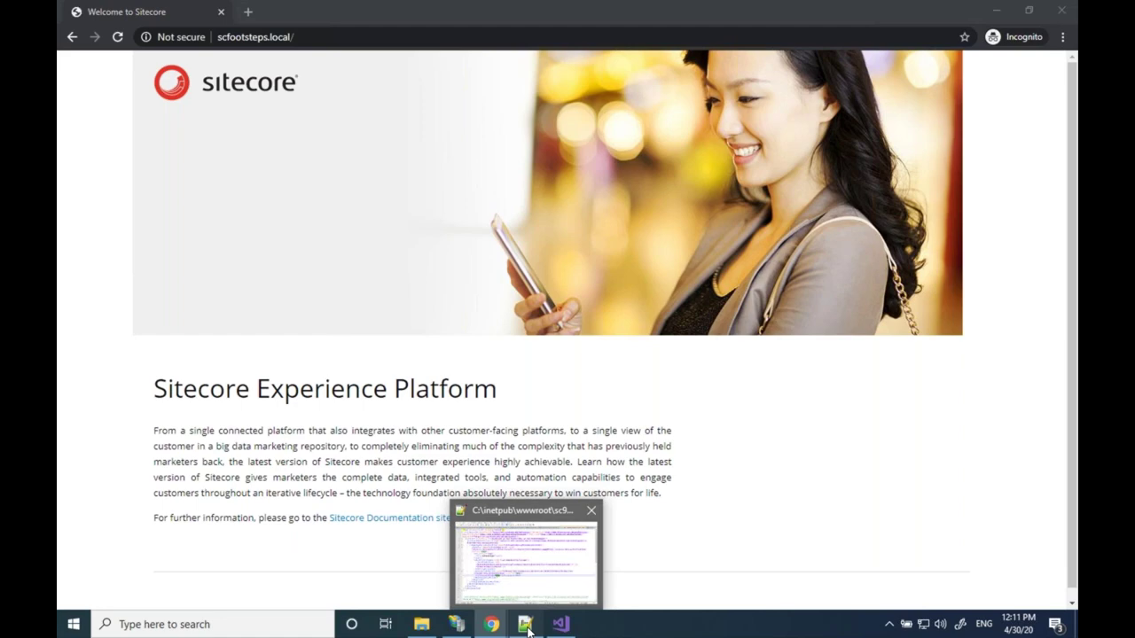
pyautogui.click(529, 629)
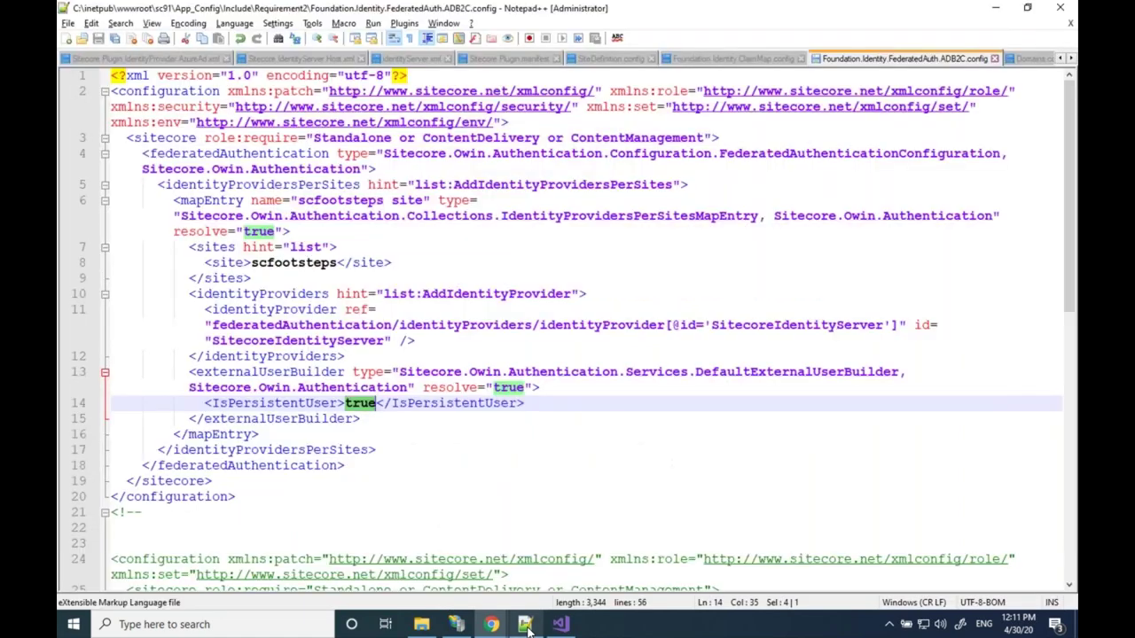
pyautogui.click(610, 58)
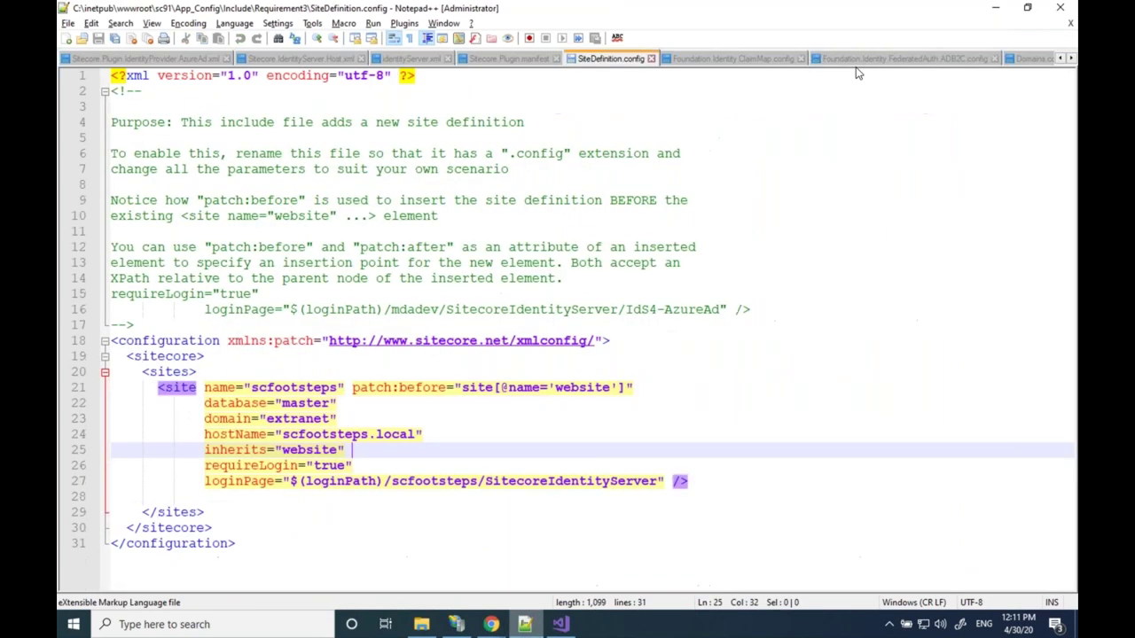
pyautogui.click(302, 63)
pyautogui.click(178, 56)
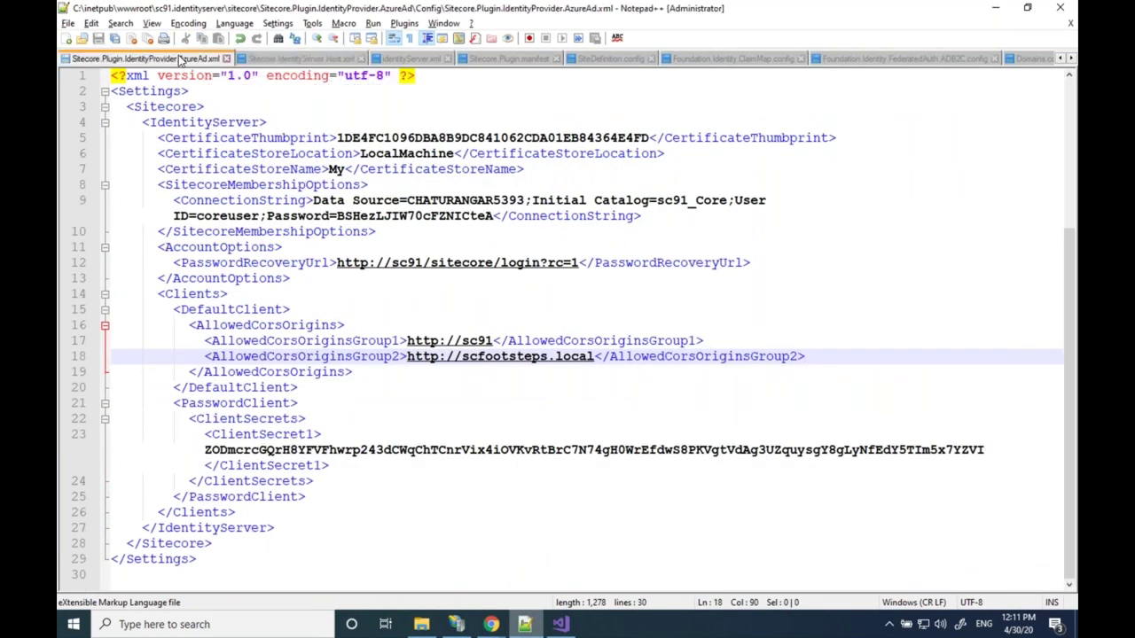
pyautogui.scroll(5, 238, 227)
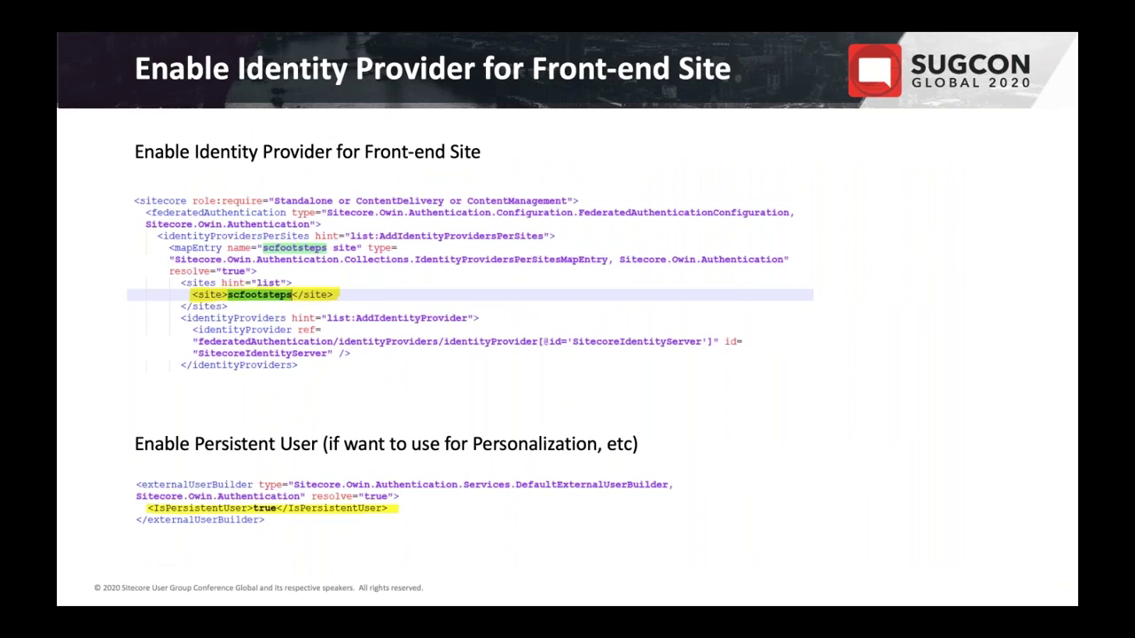
# Advance past the Requirement #4 slide to the Demo slide about the loginPage attribute
pyautogui.press('Right')
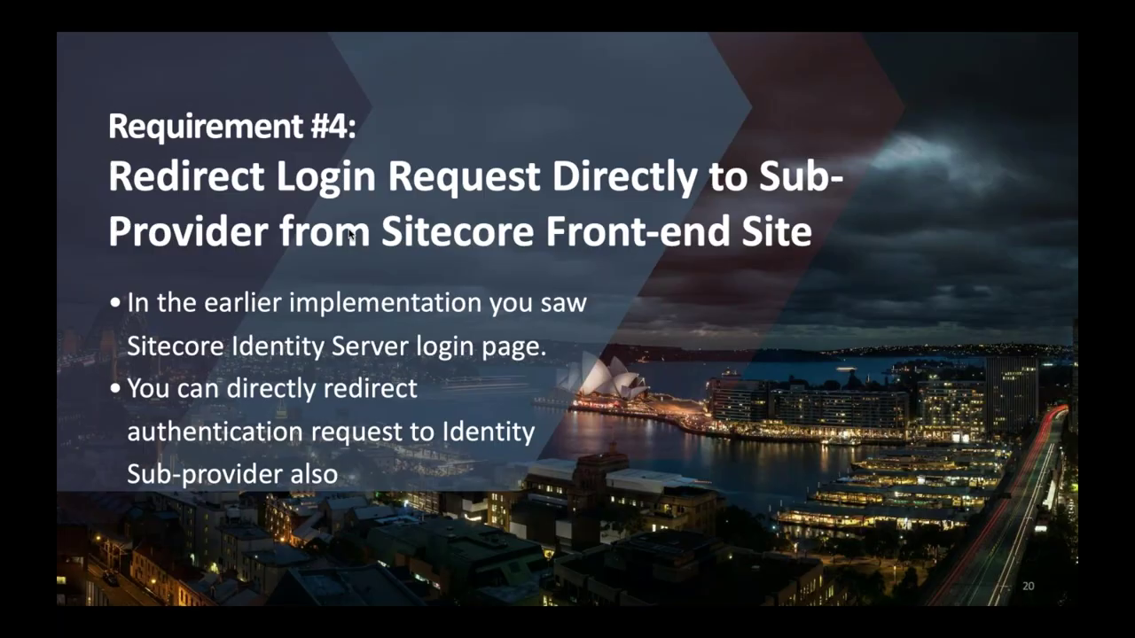
pyautogui.press('Right')
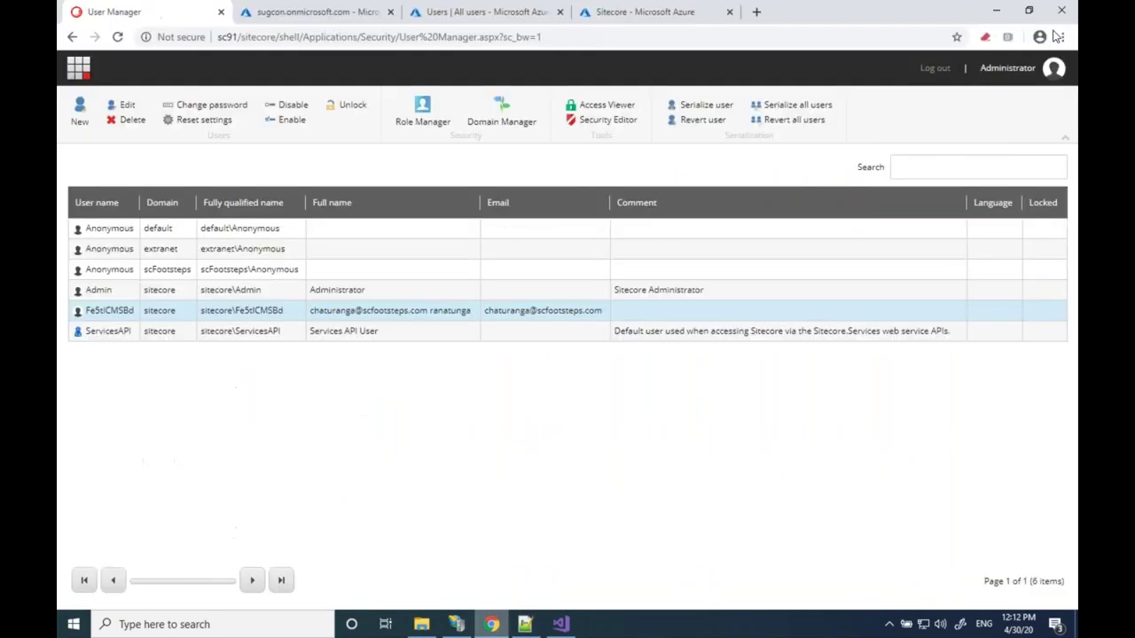
# Load scfootsteps.local in an incognito window and pick Azure AD on the Sitecore Identity login page
pyautogui.click(1062, 37)
pyautogui.click(982, 93)
pyautogui.write('sc')
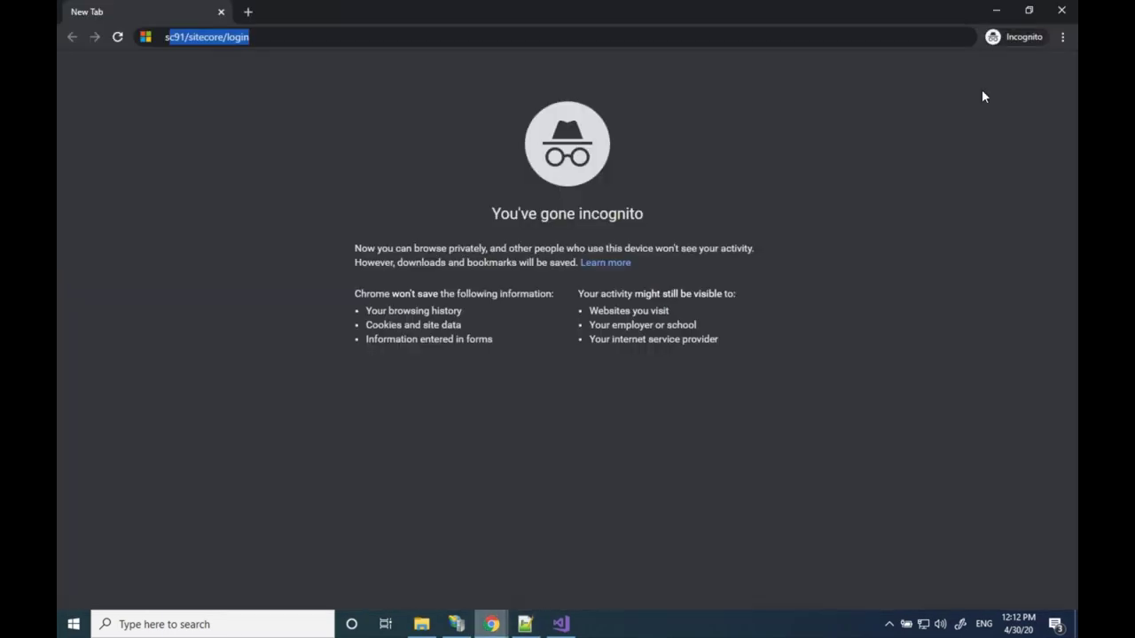
pyautogui.write('f')
pyautogui.press('Return')
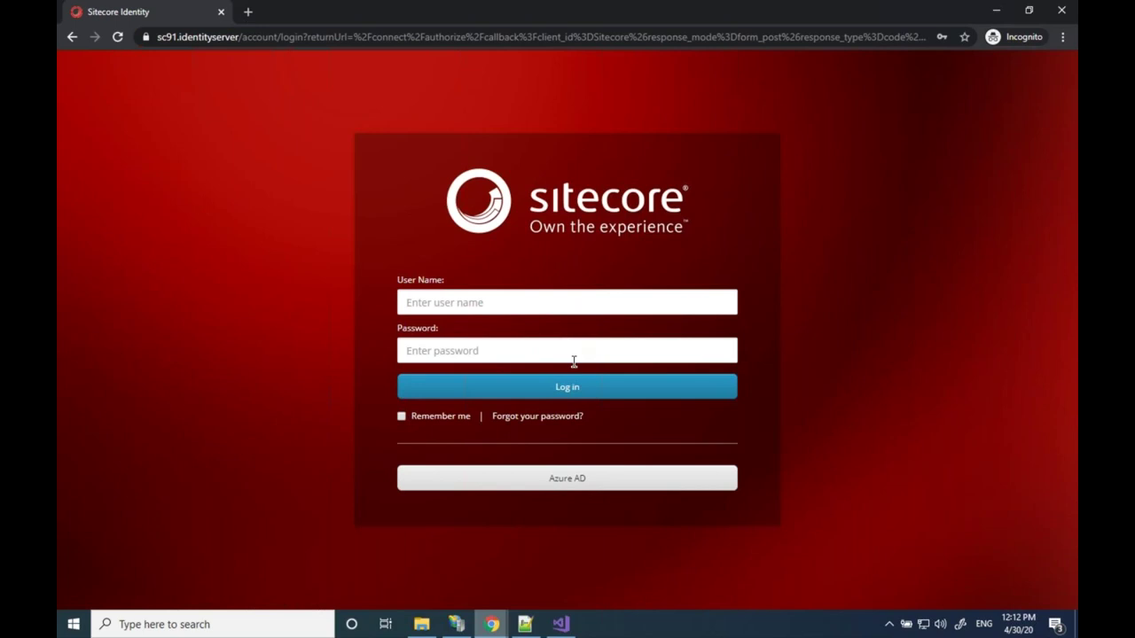
pyautogui.click(567, 486)
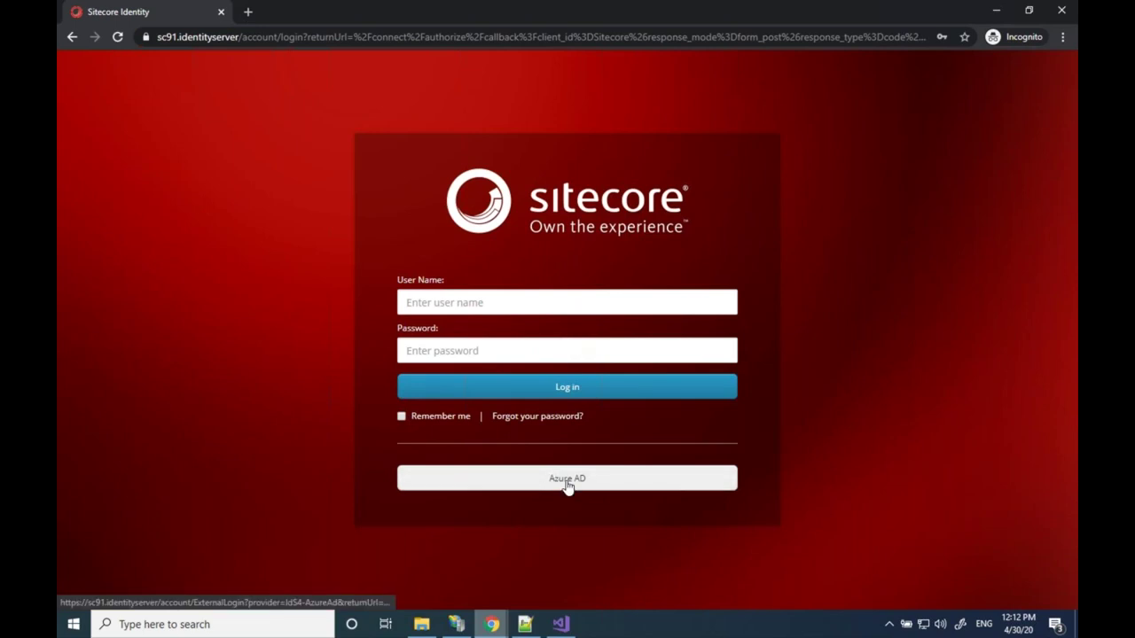
pyautogui.click(525, 624)
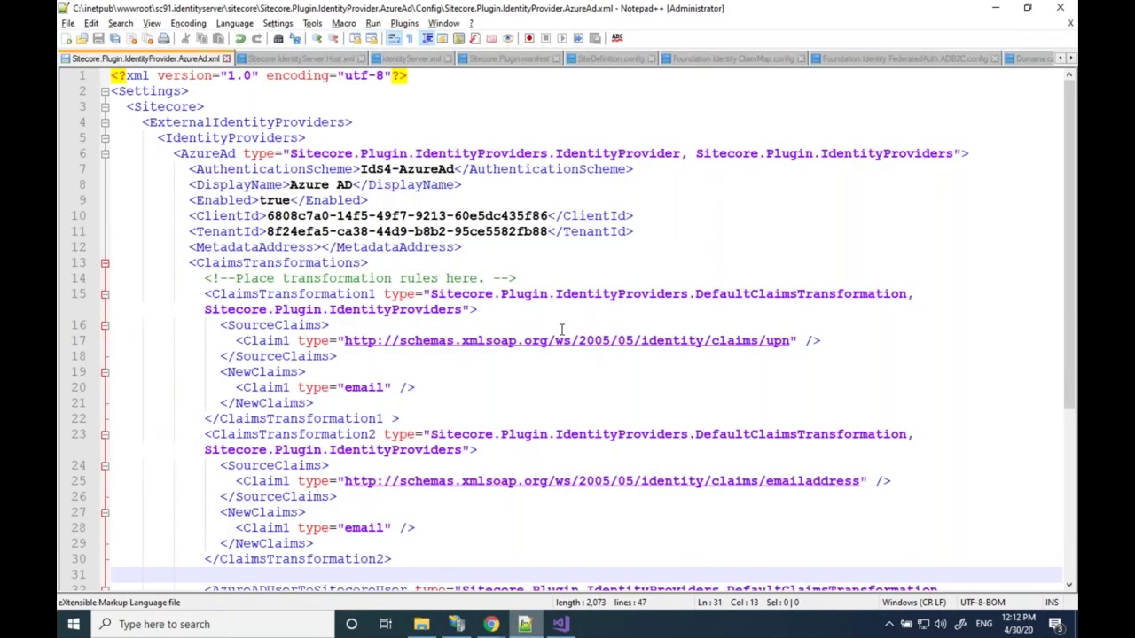
# Look through the config files and copy the IdS4-AzureAd scheme name from AzureAd.xml line 7
pyautogui.scroll(-1, 561, 330)
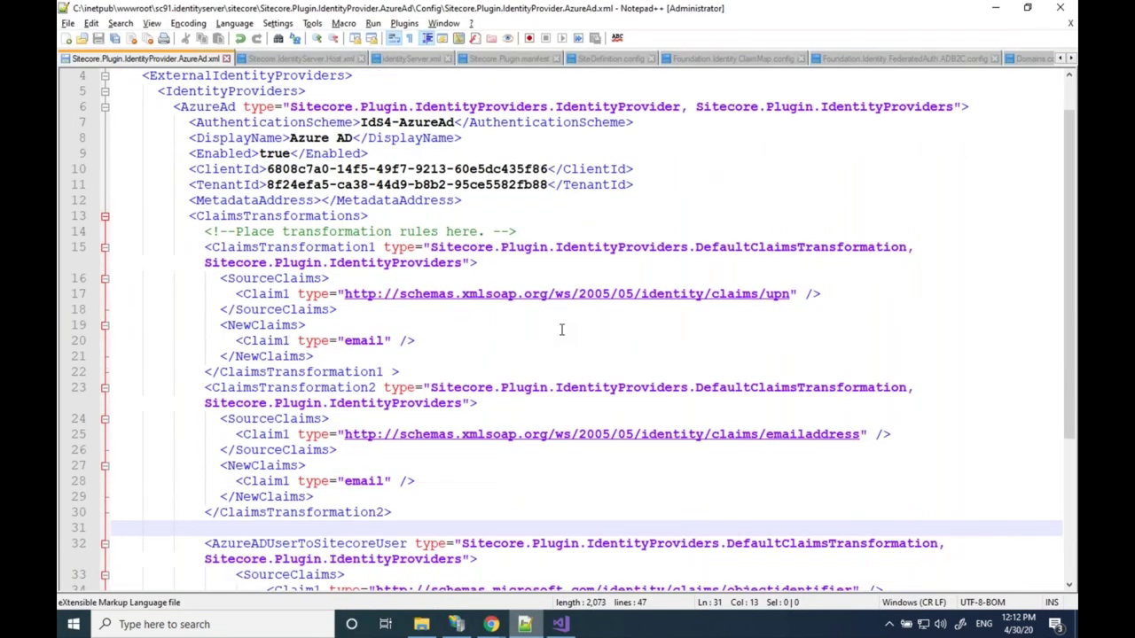
pyautogui.scroll(-3, 561, 329)
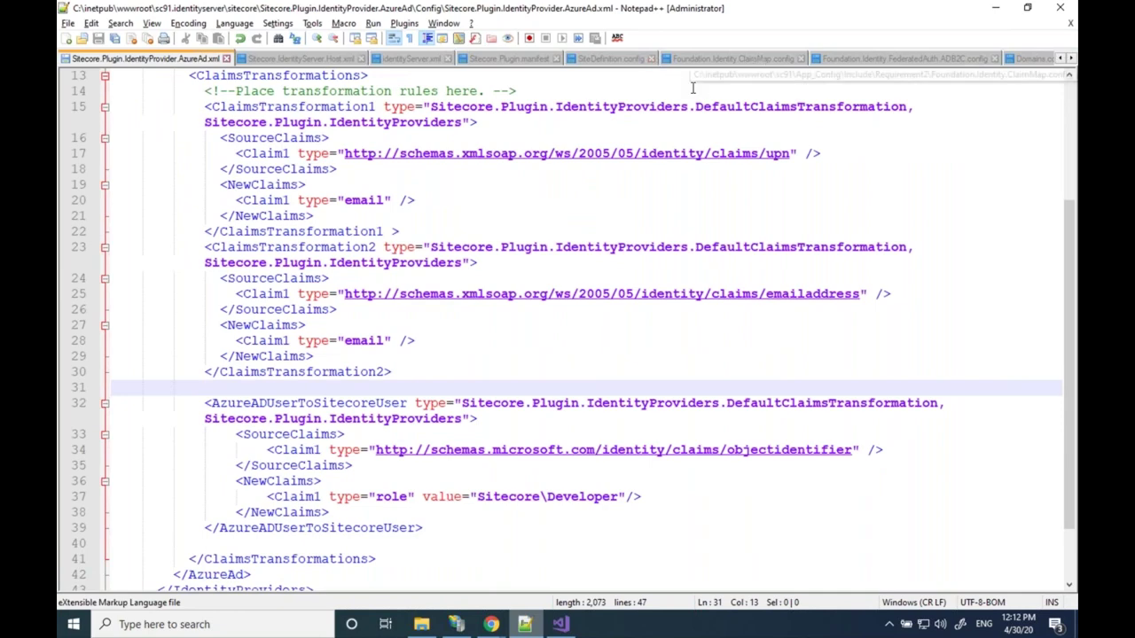
pyautogui.click(857, 60)
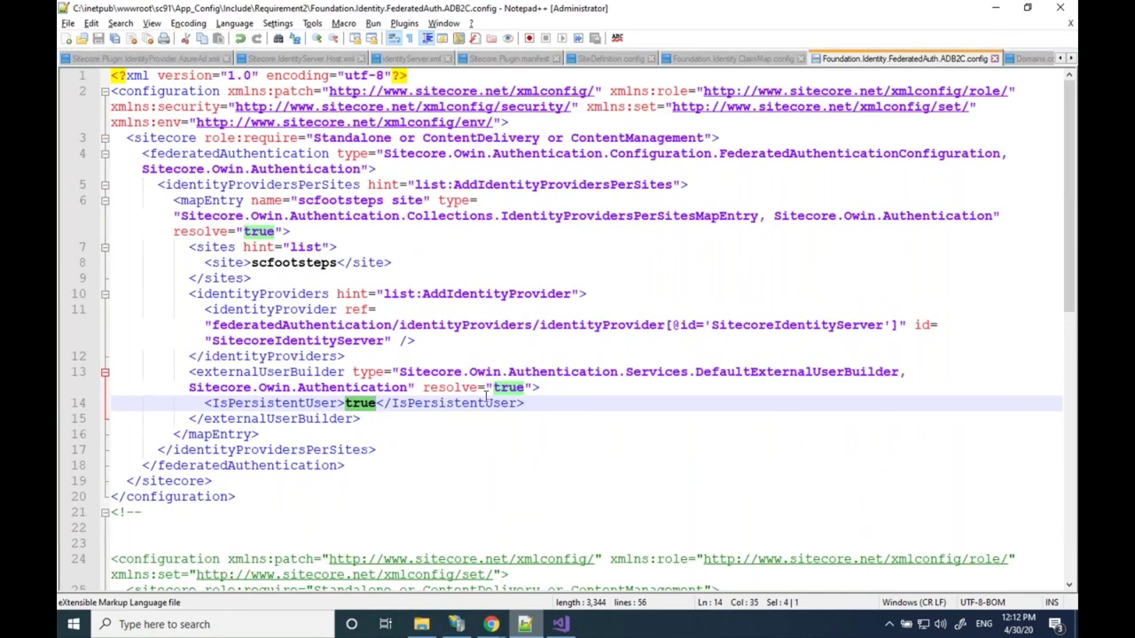
pyautogui.click(594, 60)
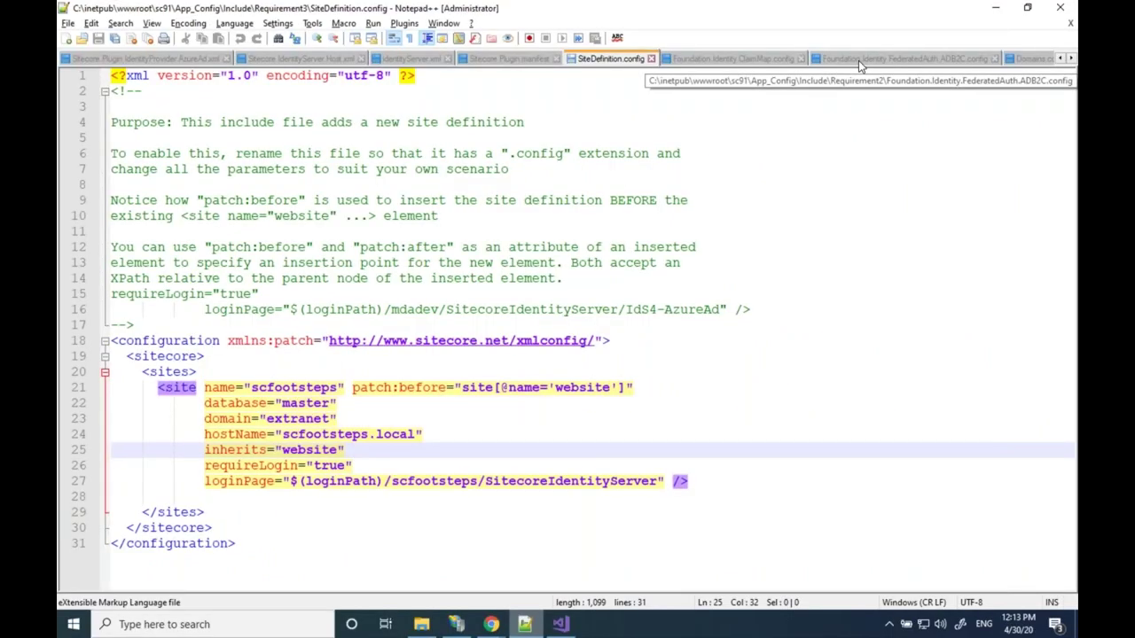
pyautogui.click(858, 61)
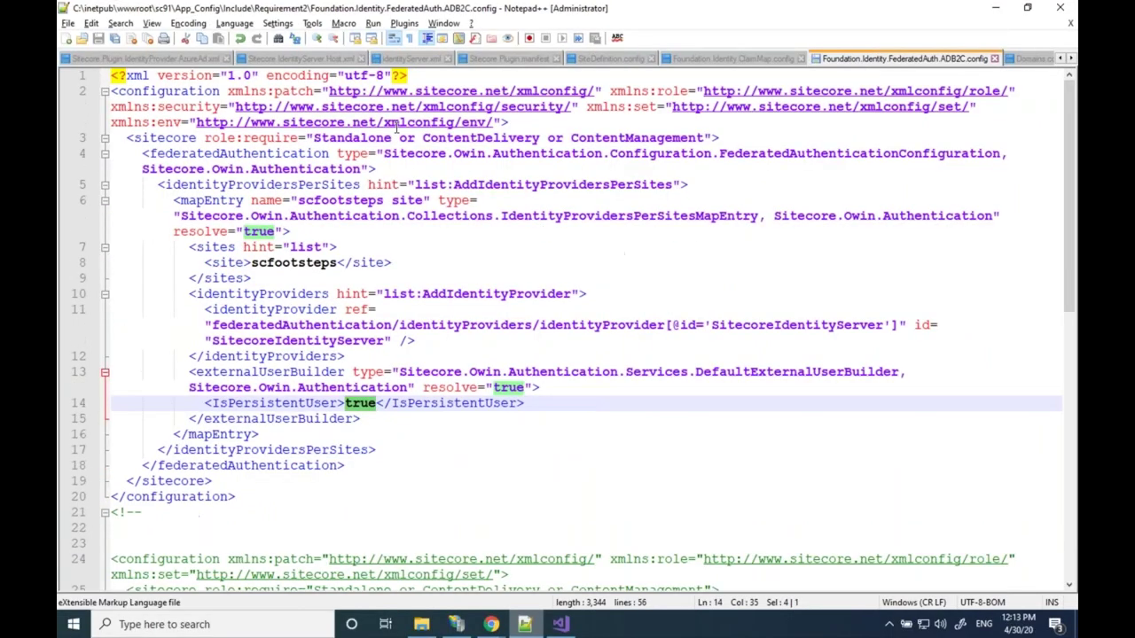
pyautogui.click(165, 61)
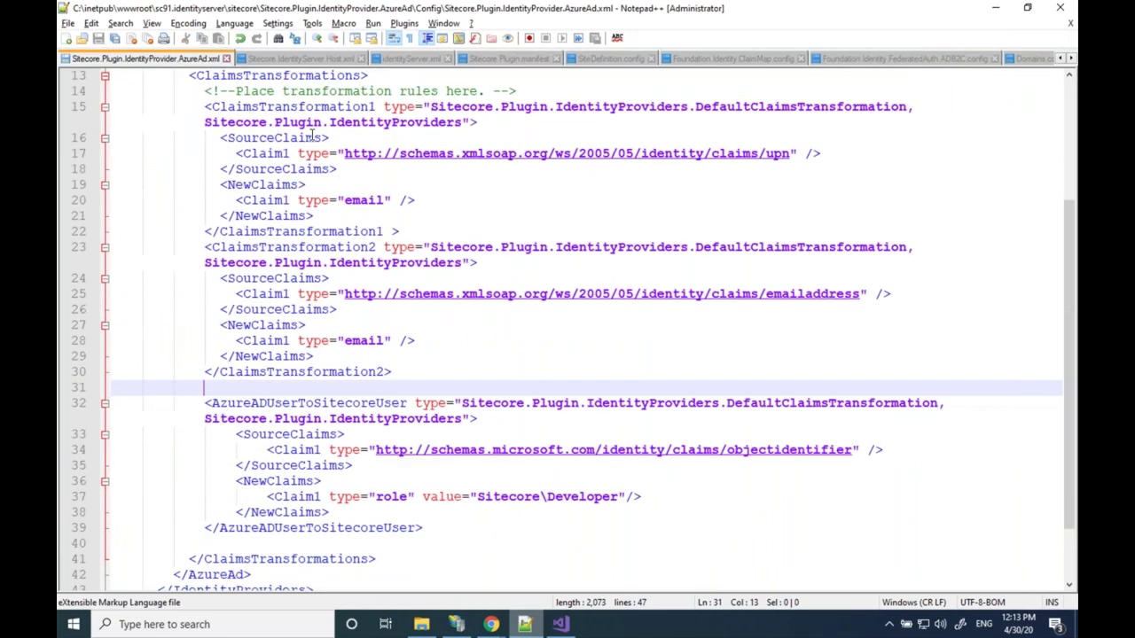
pyautogui.scroll(1, 312, 133)
pyautogui.scroll(3, 312, 133)
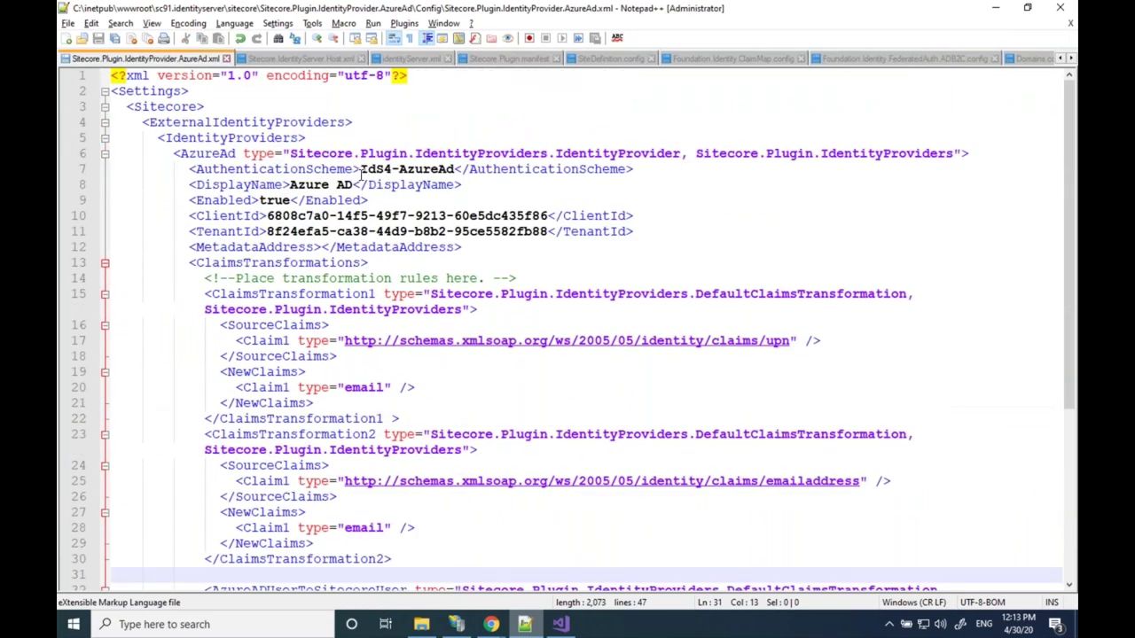
pyautogui.click(454, 169)
pyautogui.keyDown('shift'); pyautogui.click(453, 168); pyautogui.keyUp('shift')
pyautogui.hotkey('ctrl', 'c')
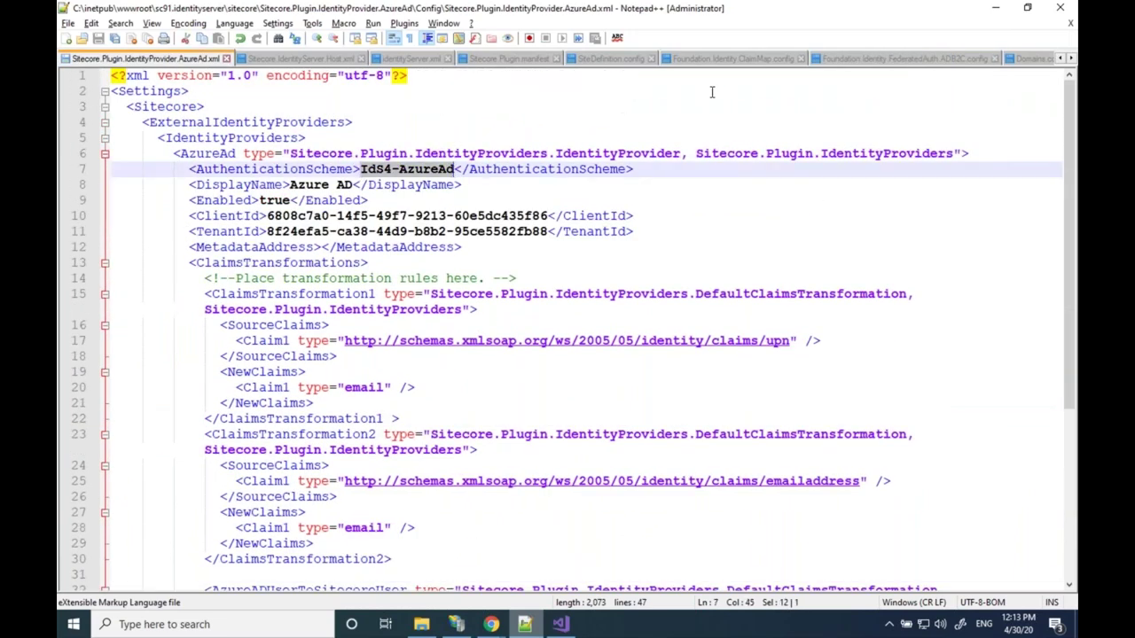
# Append /IdS4-AzureAd to the loginPage in SiteDefinition.config and save the file
pyautogui.click(598, 60)
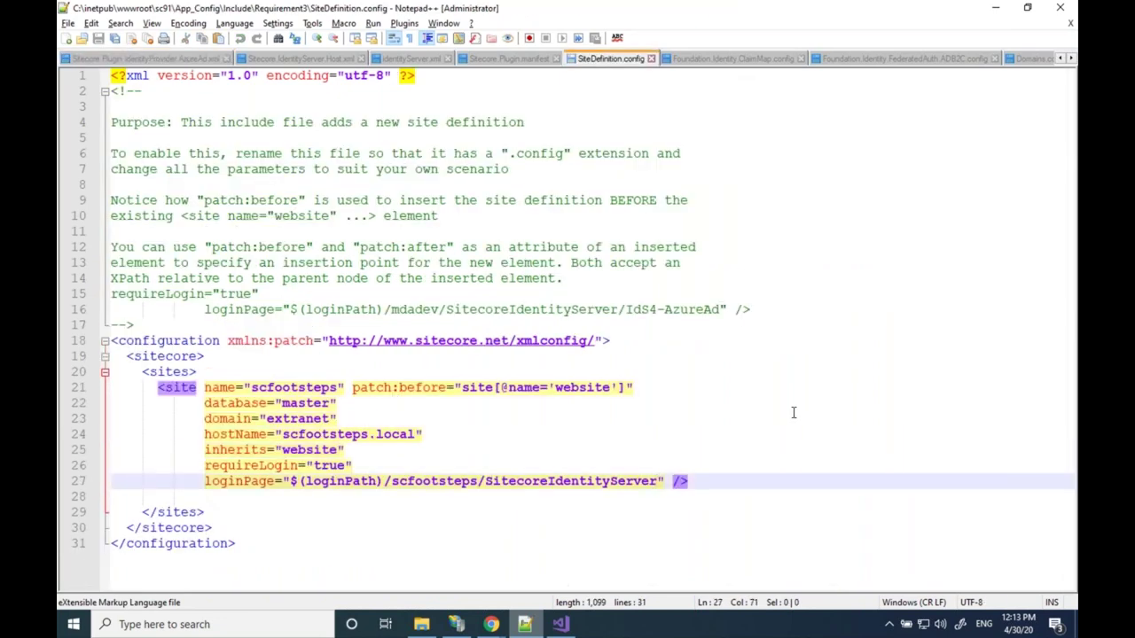
pyautogui.write('/')
pyautogui.hotkey('ctrl', 'v')
pyautogui.click(99, 39)
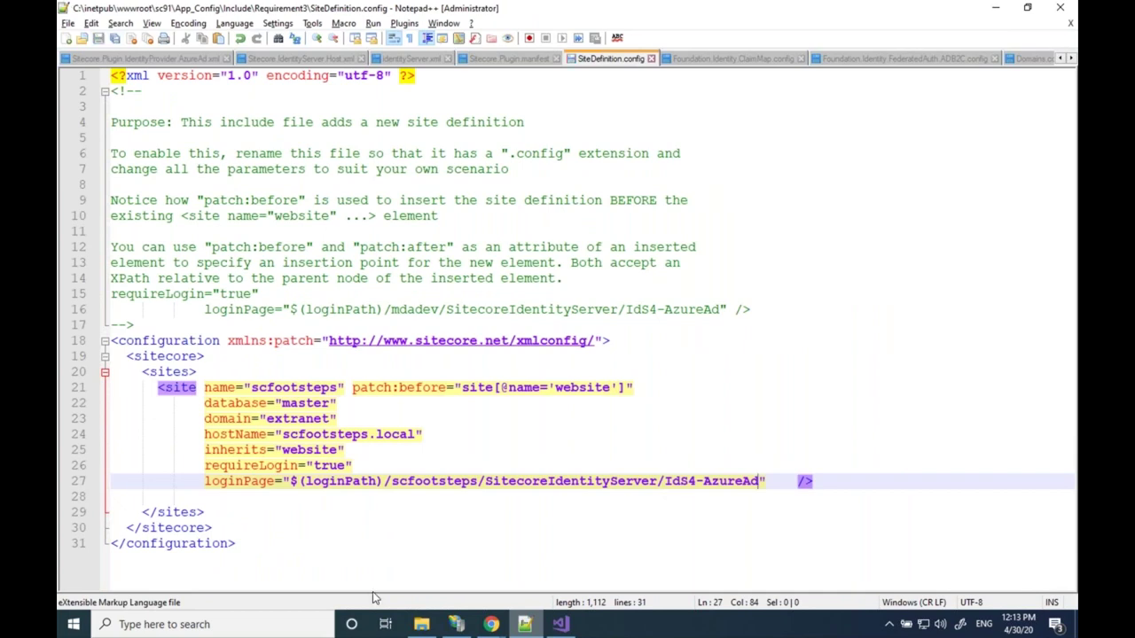
pyautogui.click(491, 624)
# Reload scfootsteps.local so it redirects to the Microsoft sign-in page
pyautogui.click(568, 559)
pyautogui.click(443, 39)
pyautogui.write('scf')
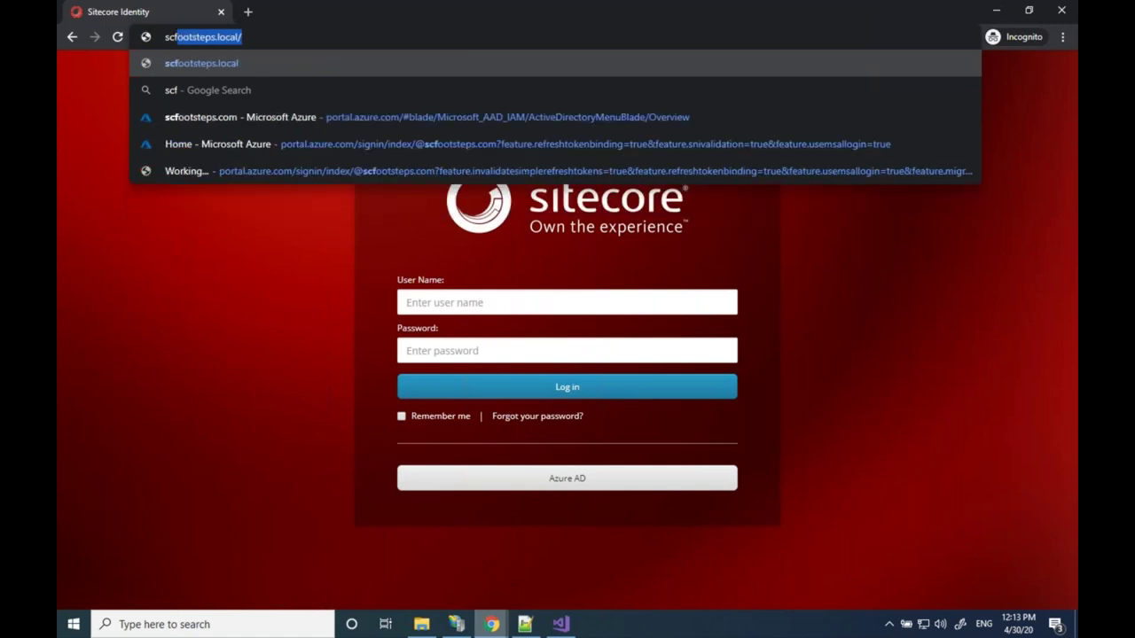
pyautogui.press('Return')
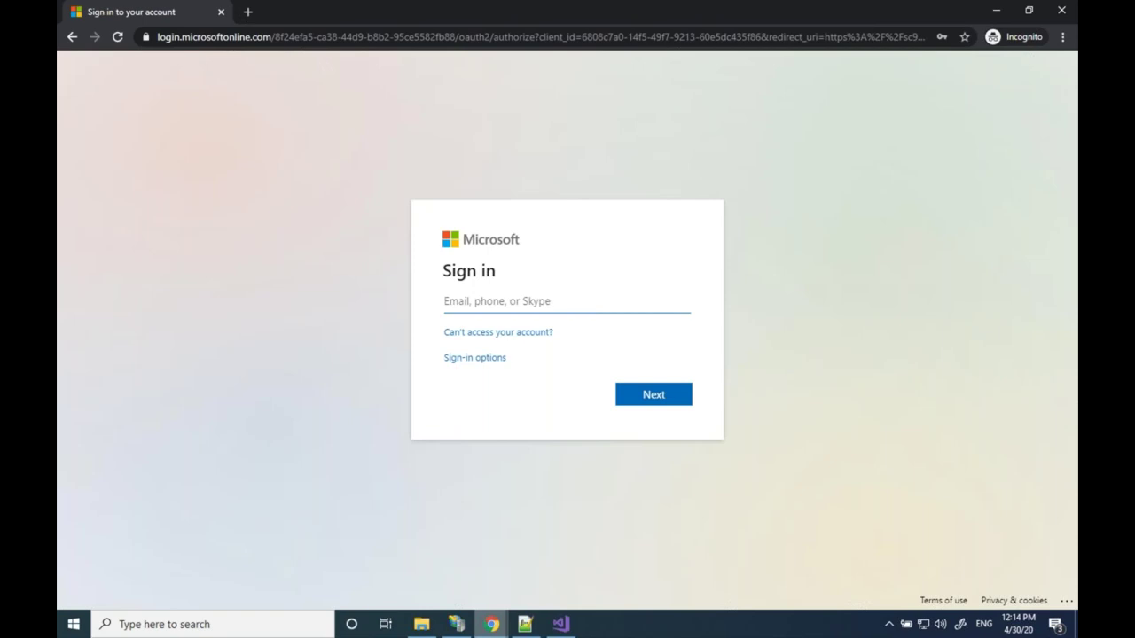
pyautogui.hotkey('ctrl', 'l')
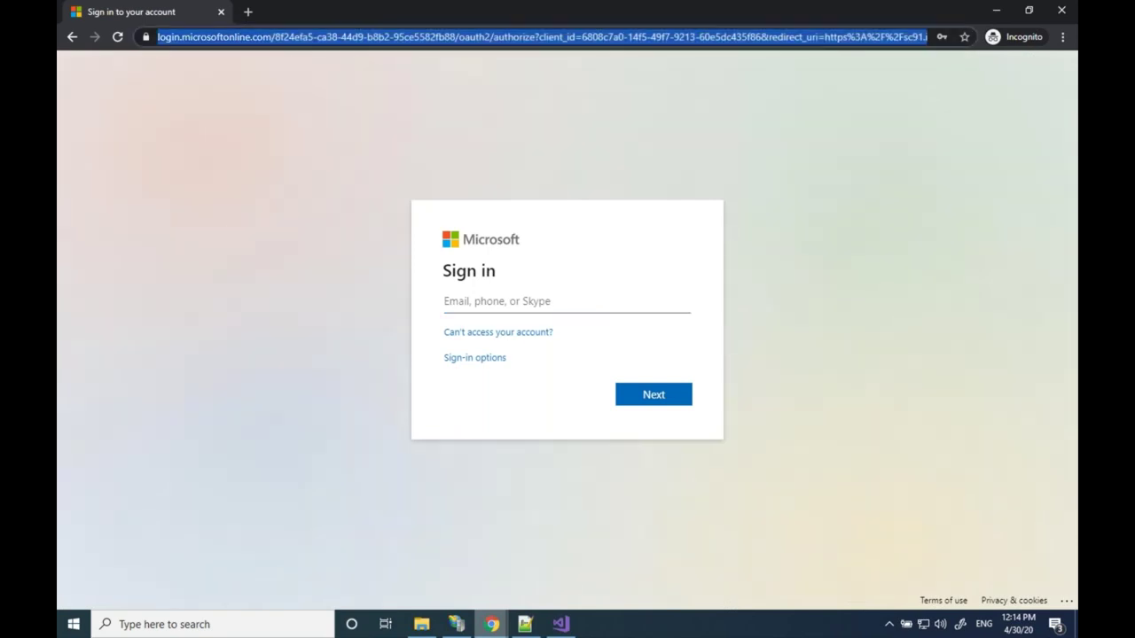
pyautogui.write('scfootsteps.local/')
pyautogui.press('Return')
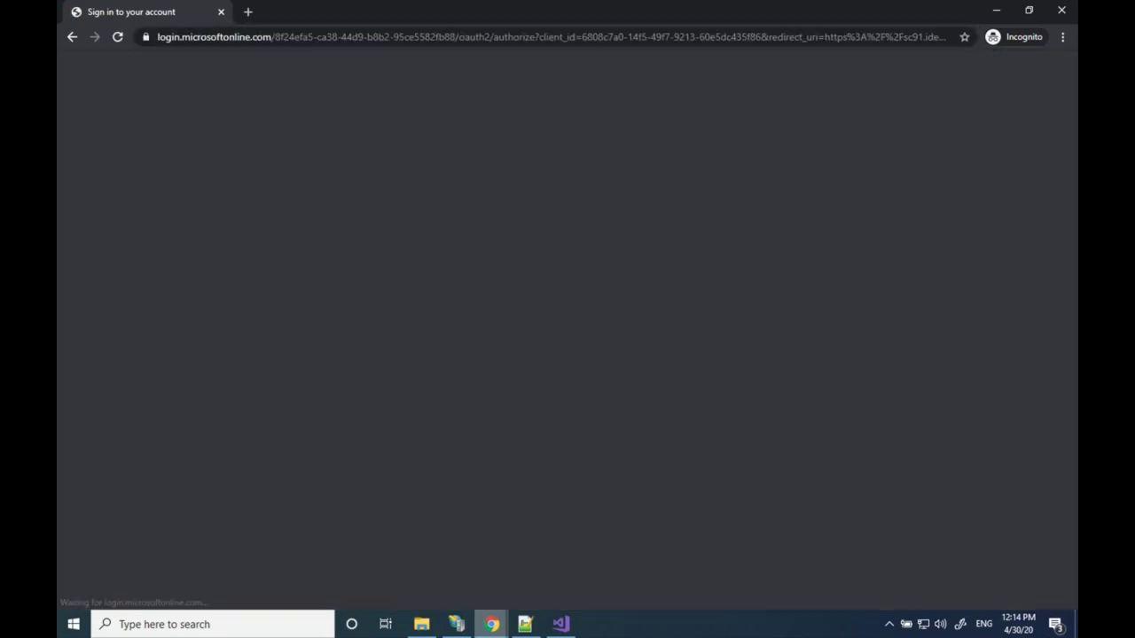
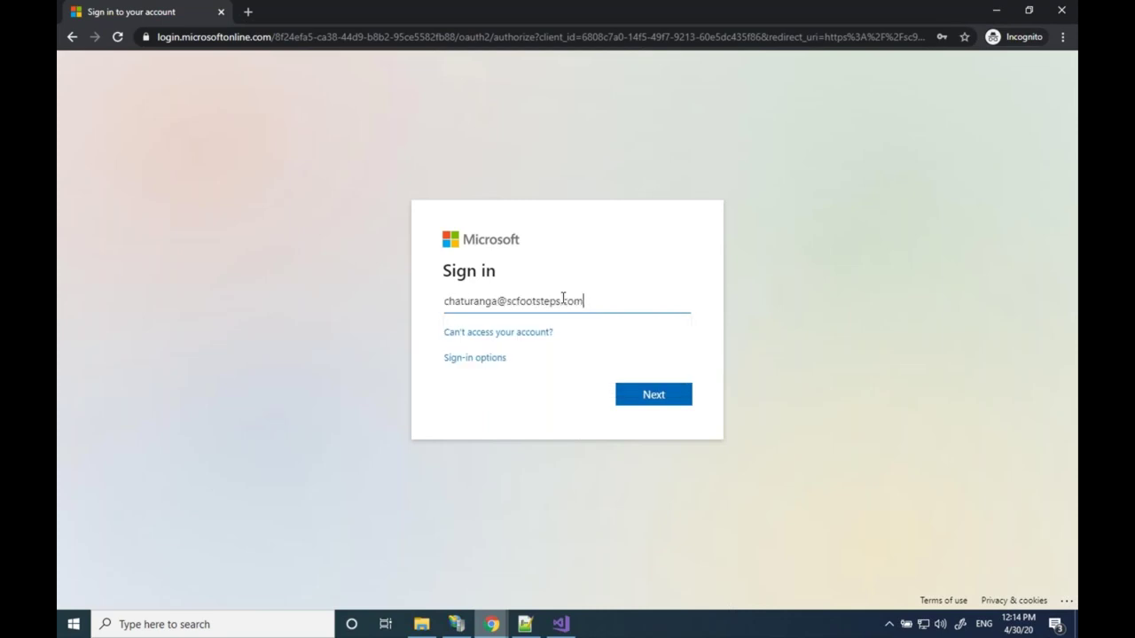
# Enter the account's e-mail address and password and sign in
pyautogui.press('Return')
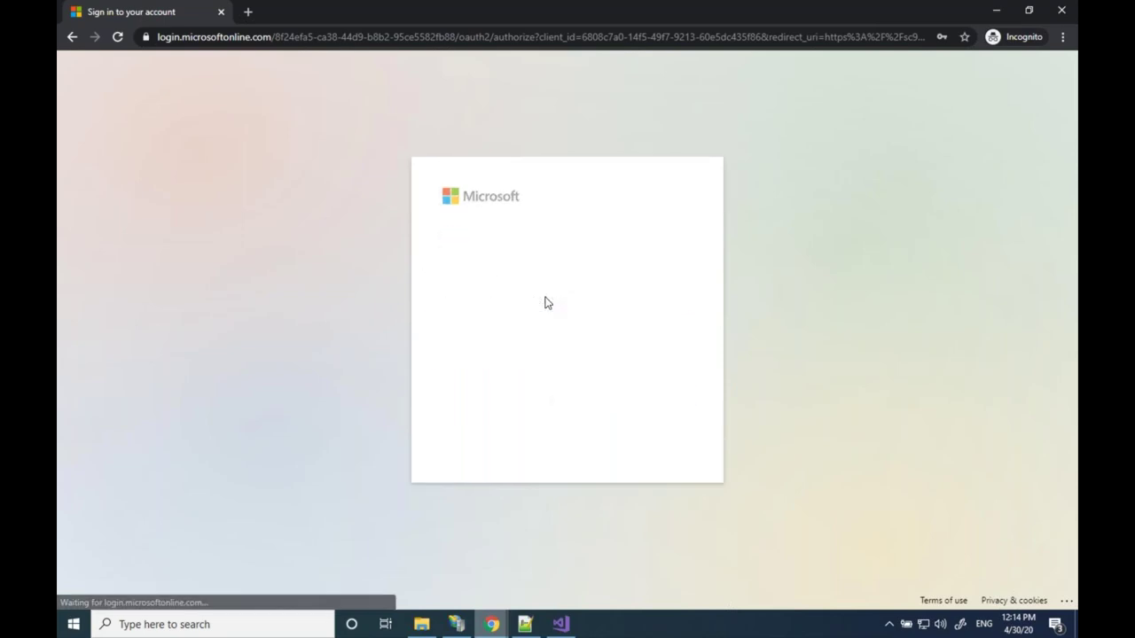
pyautogui.press('Return')
pyautogui.write('********')
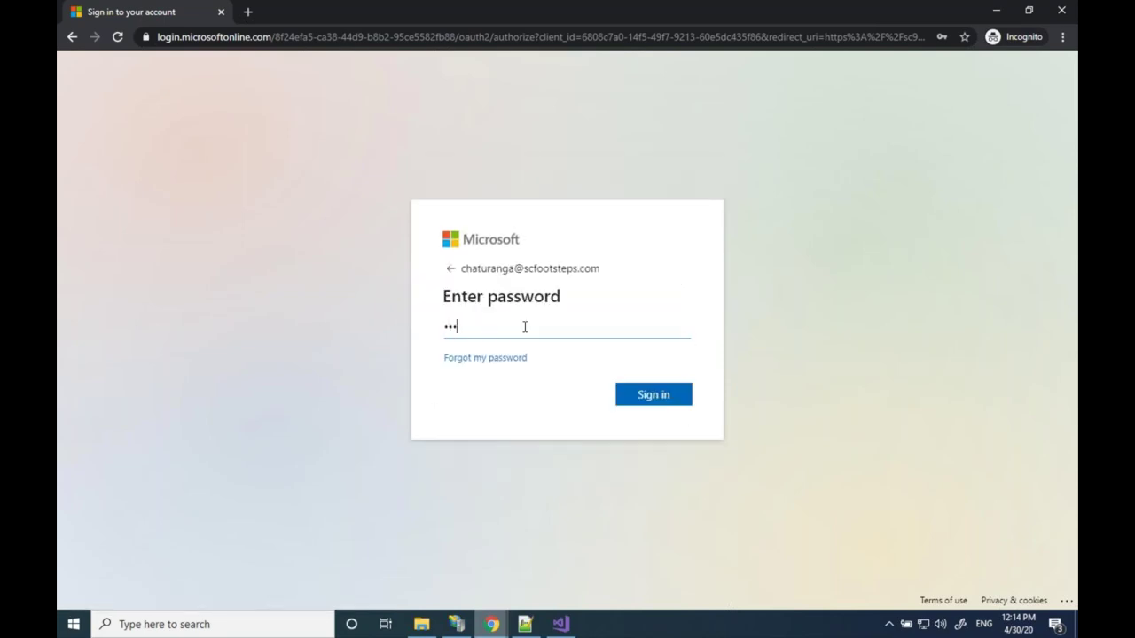
pyautogui.write('*******')
pyautogui.click(639, 390)
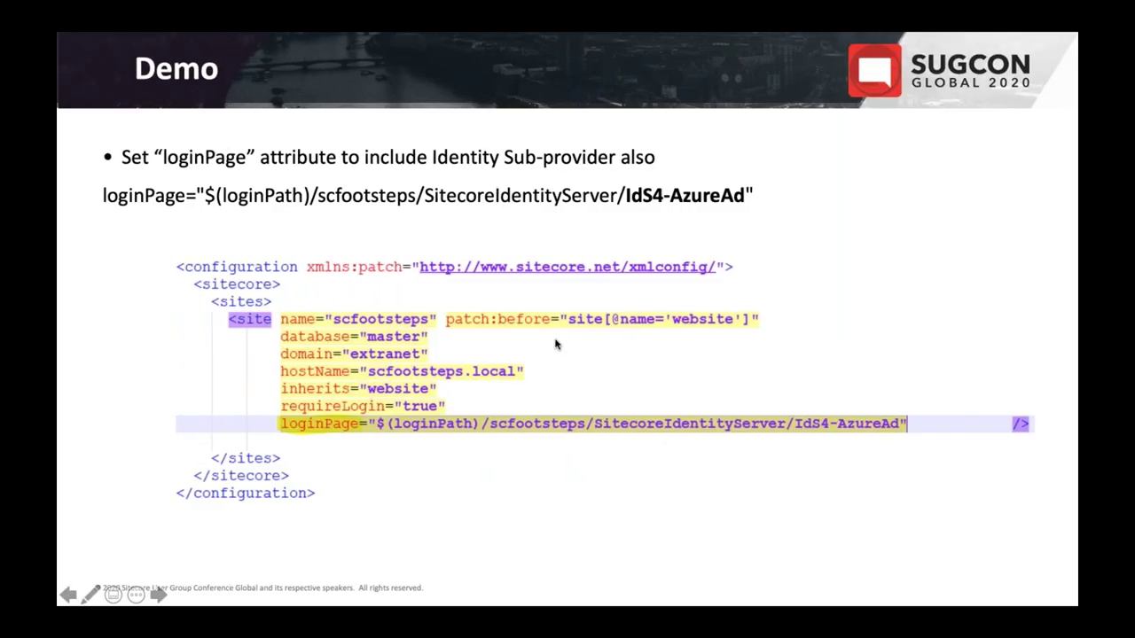
# Advance to the Virtual Users limitations slide, then move to the browser desktop
pyautogui.press('Right')
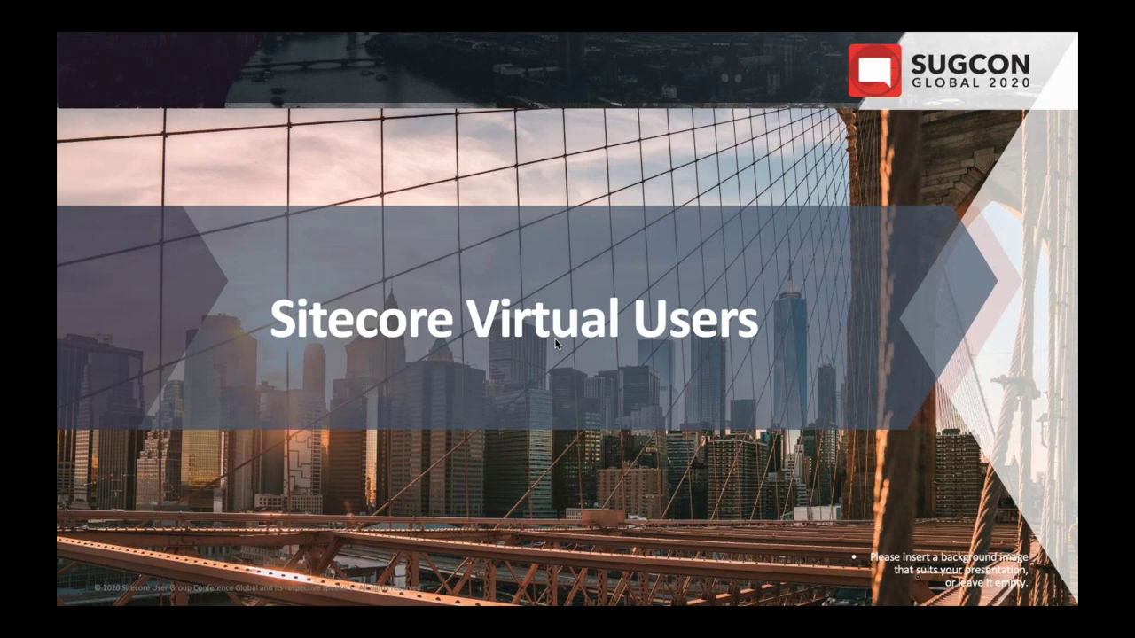
pyautogui.press('Right')
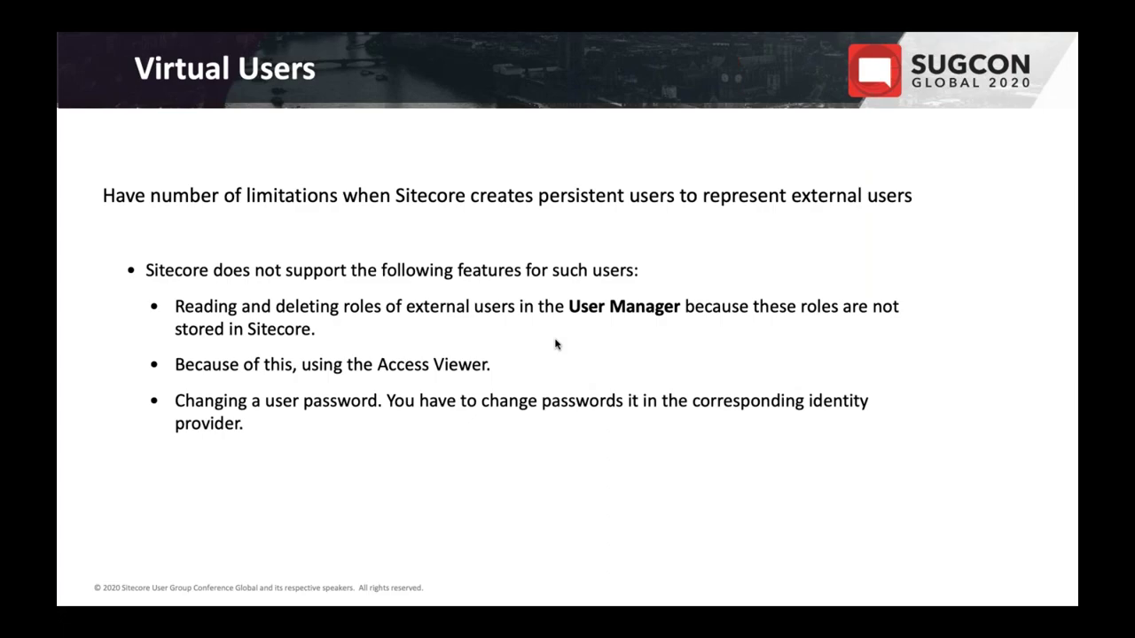
pyautogui.press('ctrl+super+Right')
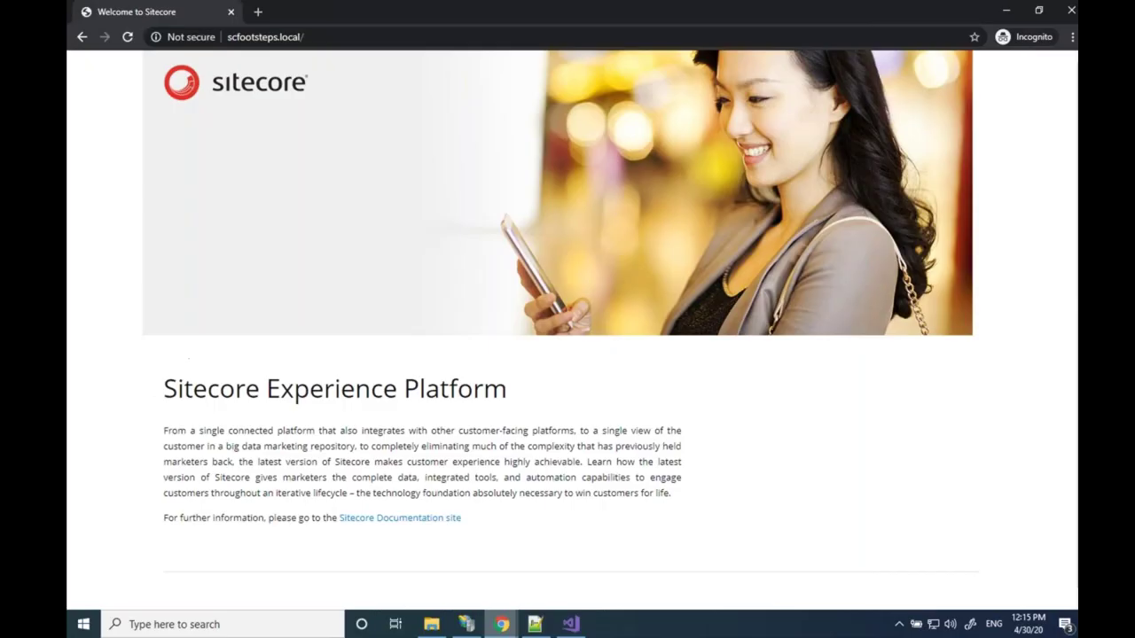
# Check the ADB2C persistence config, then show the external user's empty MEMBER OF roles list
pyautogui.moveTo(493, 628)
pyautogui.click(435, 587)
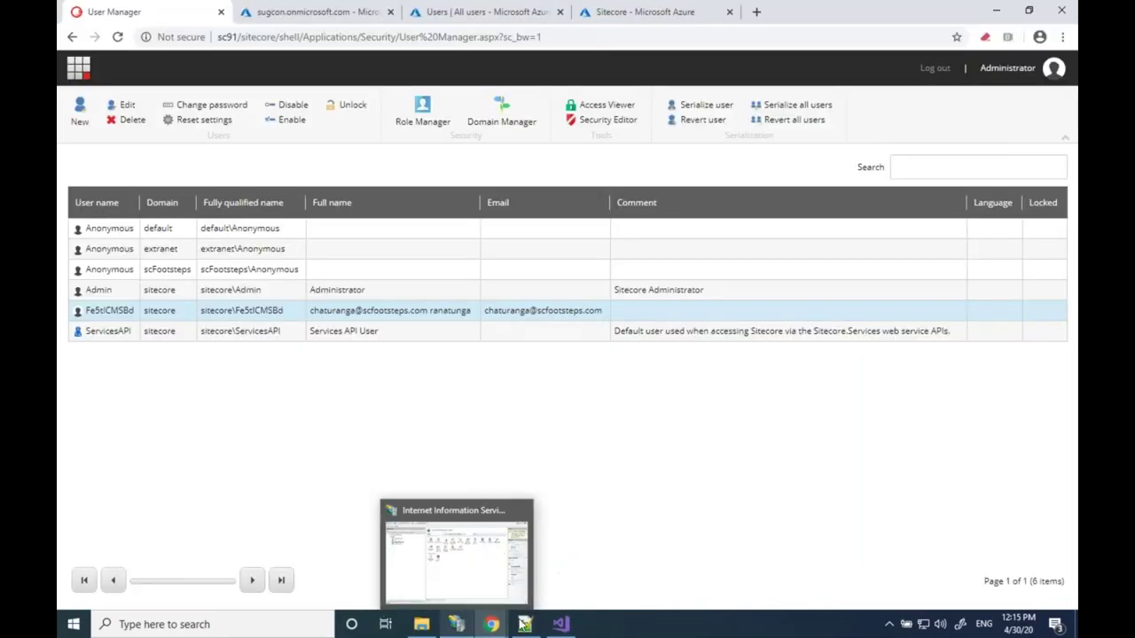
pyautogui.click(525, 624)
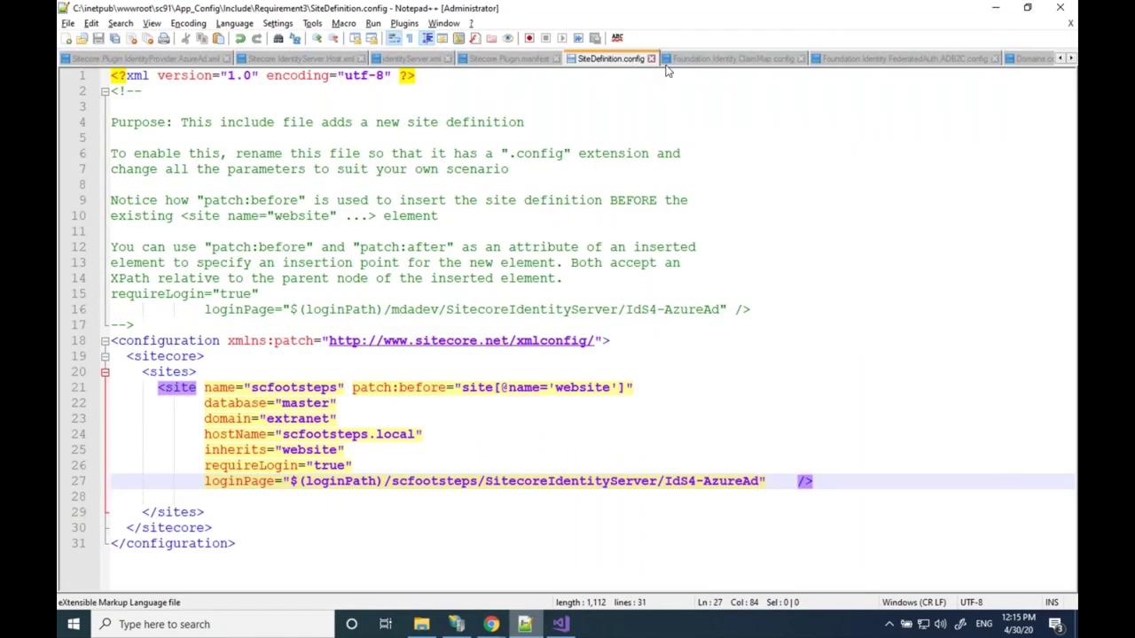
pyautogui.click(838, 54)
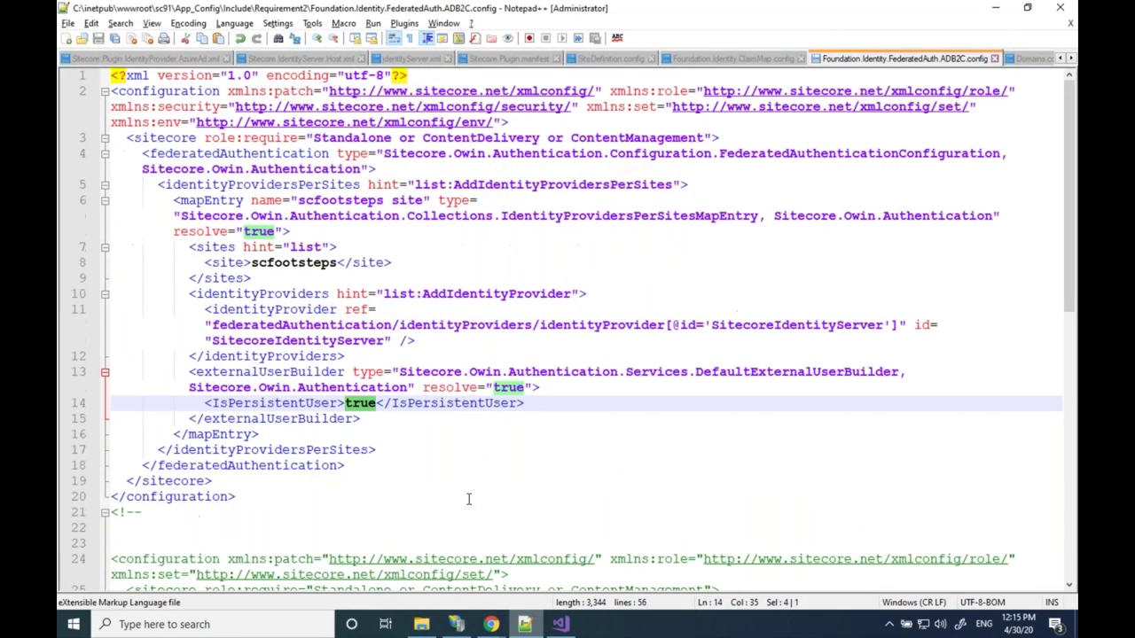
pyautogui.click(488, 623)
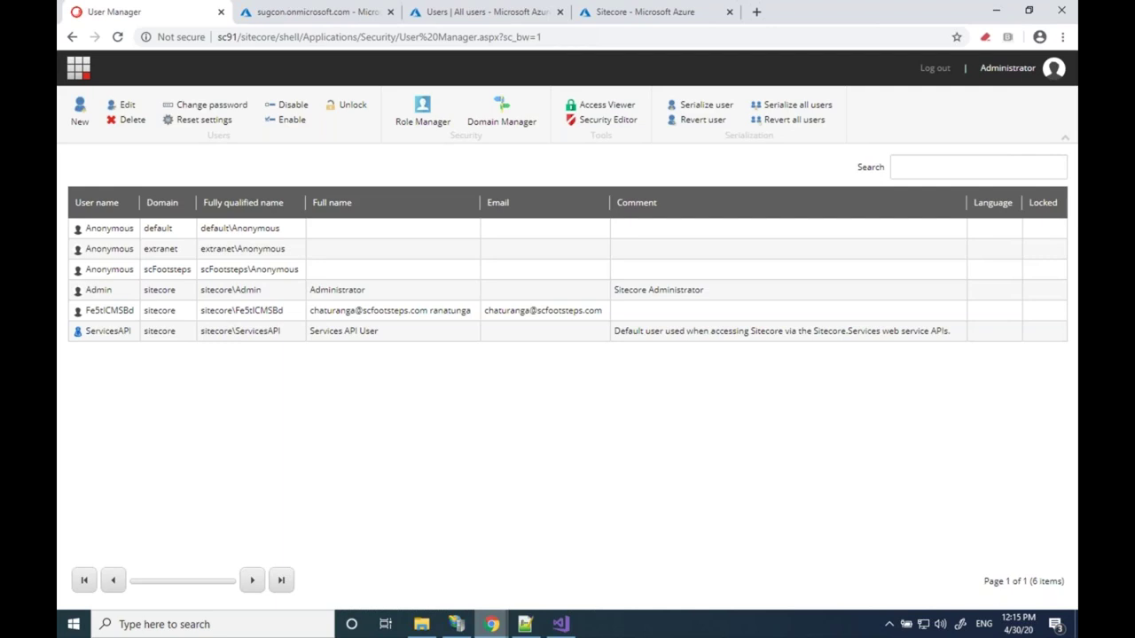
pyautogui.doubleClick(369, 312)
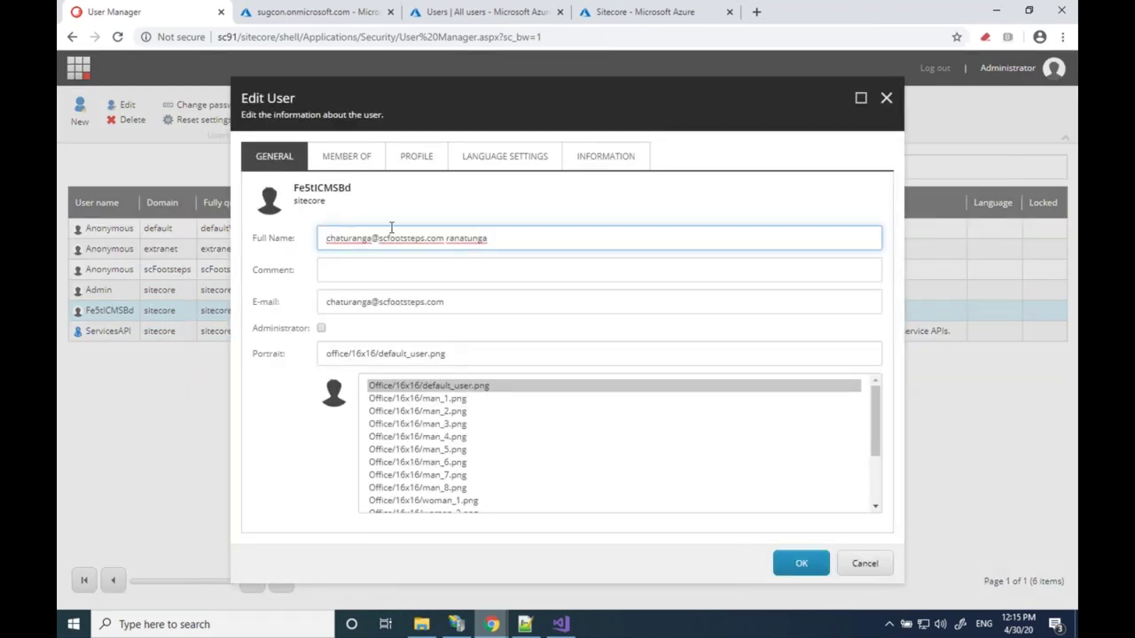
pyautogui.click(329, 157)
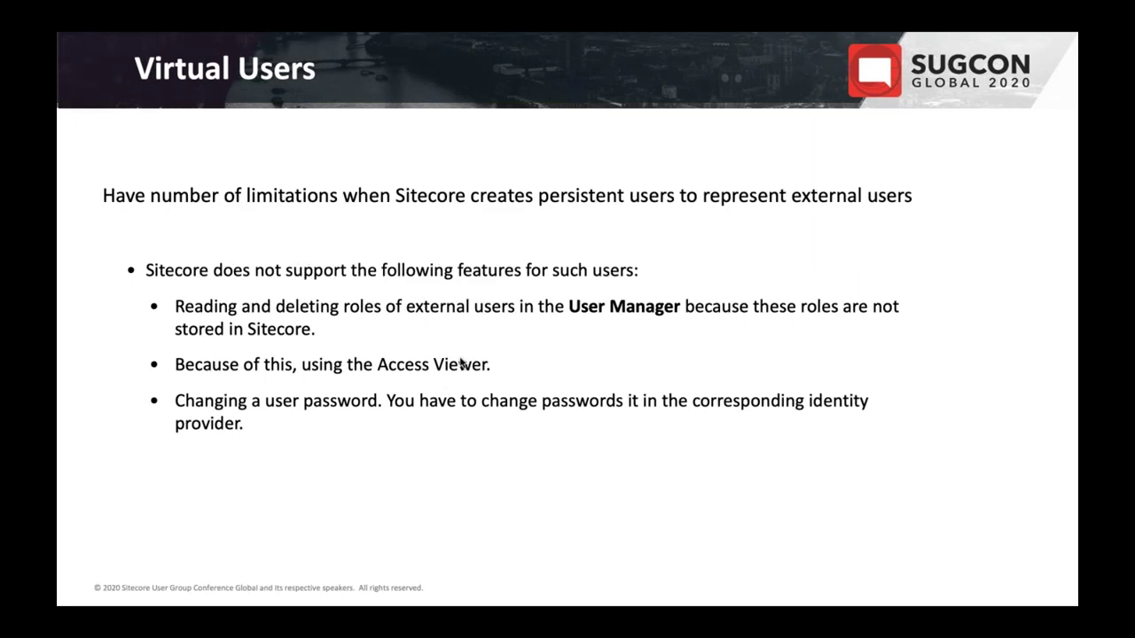
# Show the Demo slide on empty roles and Access Viewer permissions, then return to Sitecore
pyautogui.press('Right')
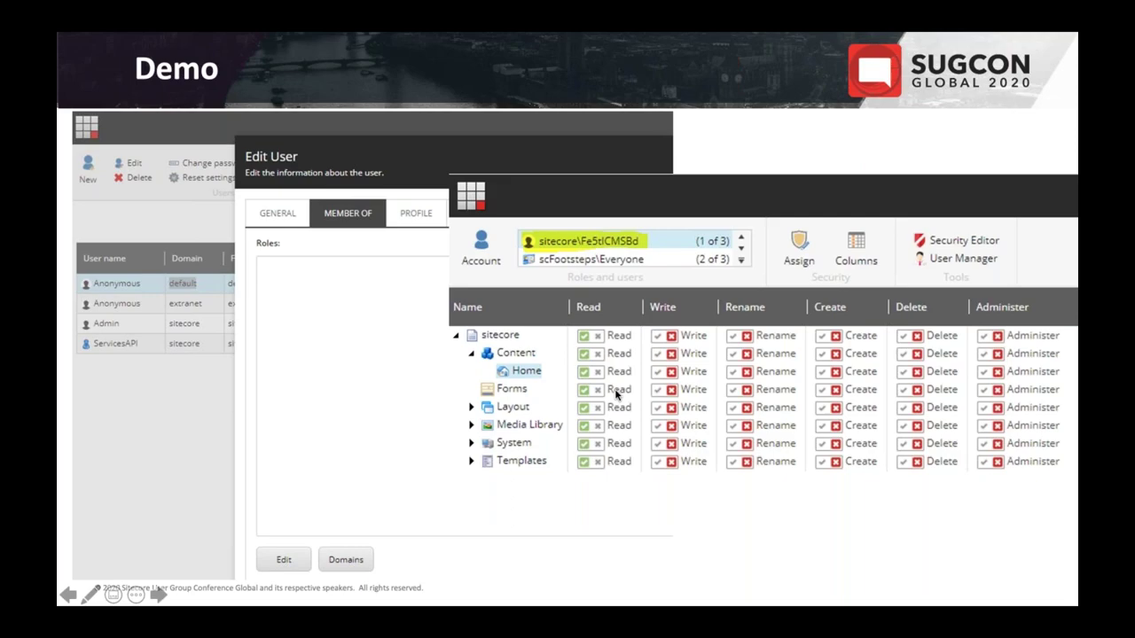
pyautogui.click(615, 393)
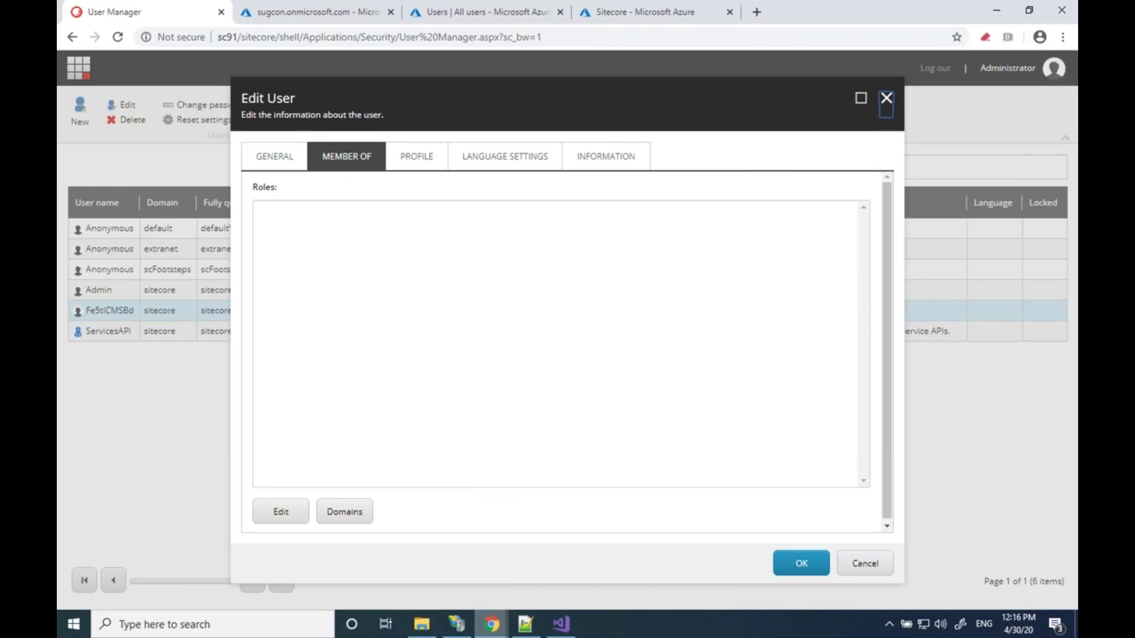
# Reopen the external user and confirm its PROFILE tab has no additional properties, then close it
pyautogui.click(886, 97)
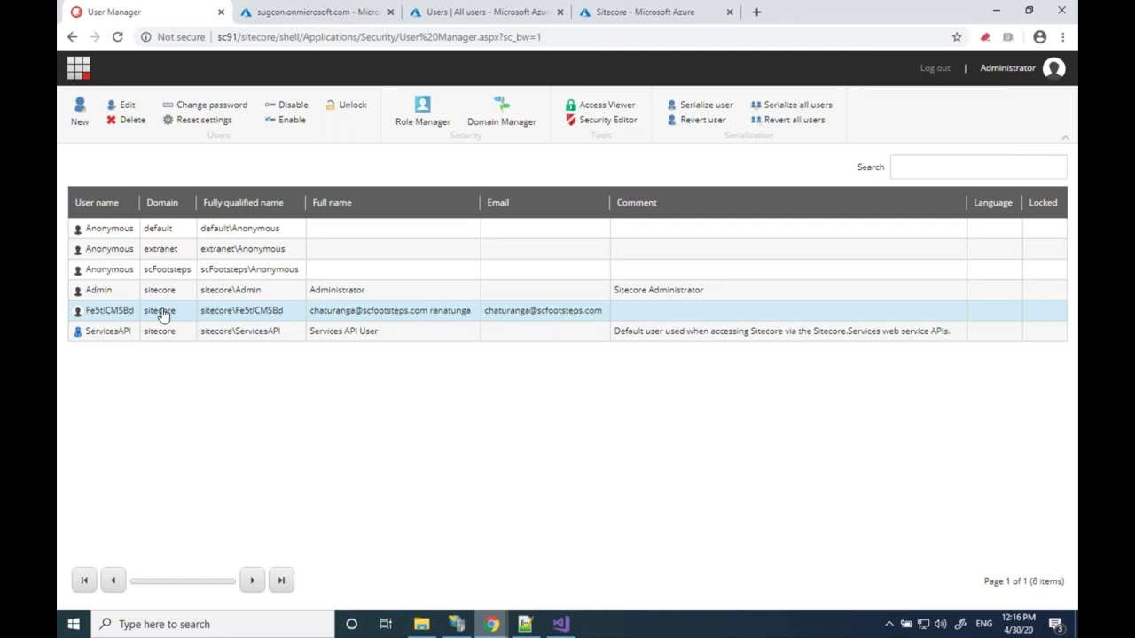
pyautogui.doubleClick(161, 311)
pyautogui.click(416, 156)
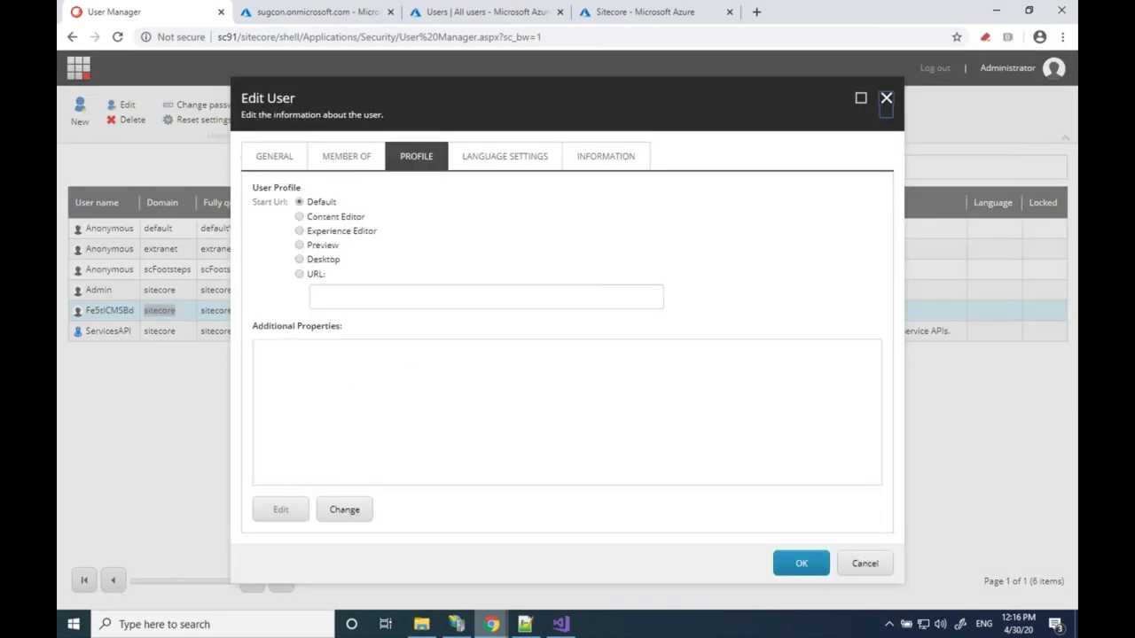
pyautogui.click(885, 98)
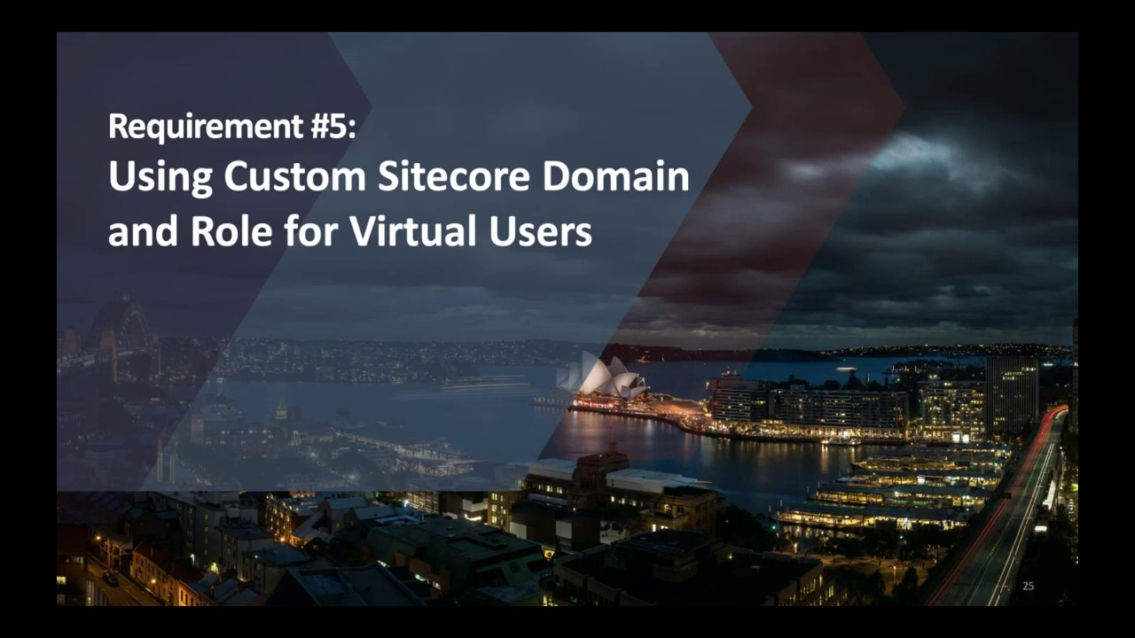
# Advance to the slide on adding a new user type
pyautogui.press('Right')
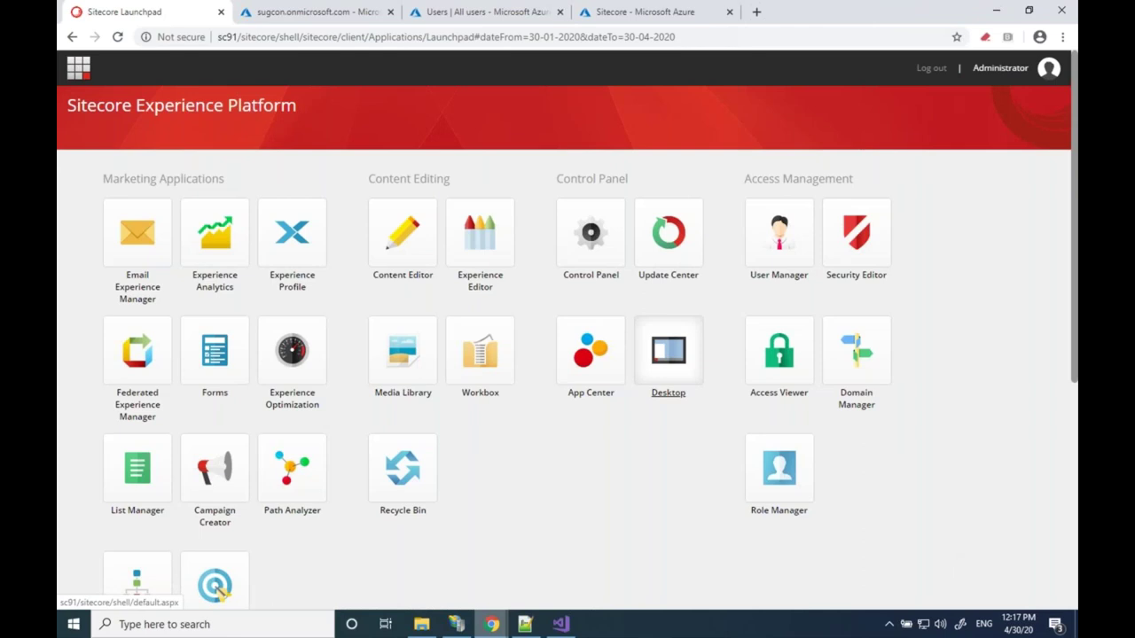
# Switch the Sitecore Desktop to the core database
pyautogui.click(668, 355)
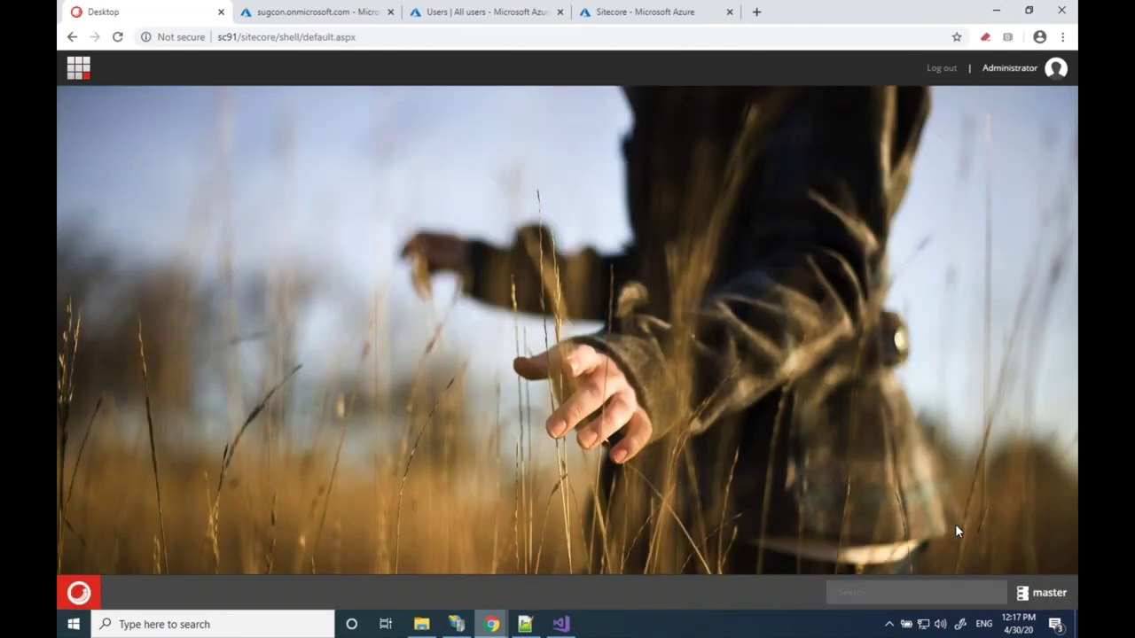
pyautogui.click(1041, 593)
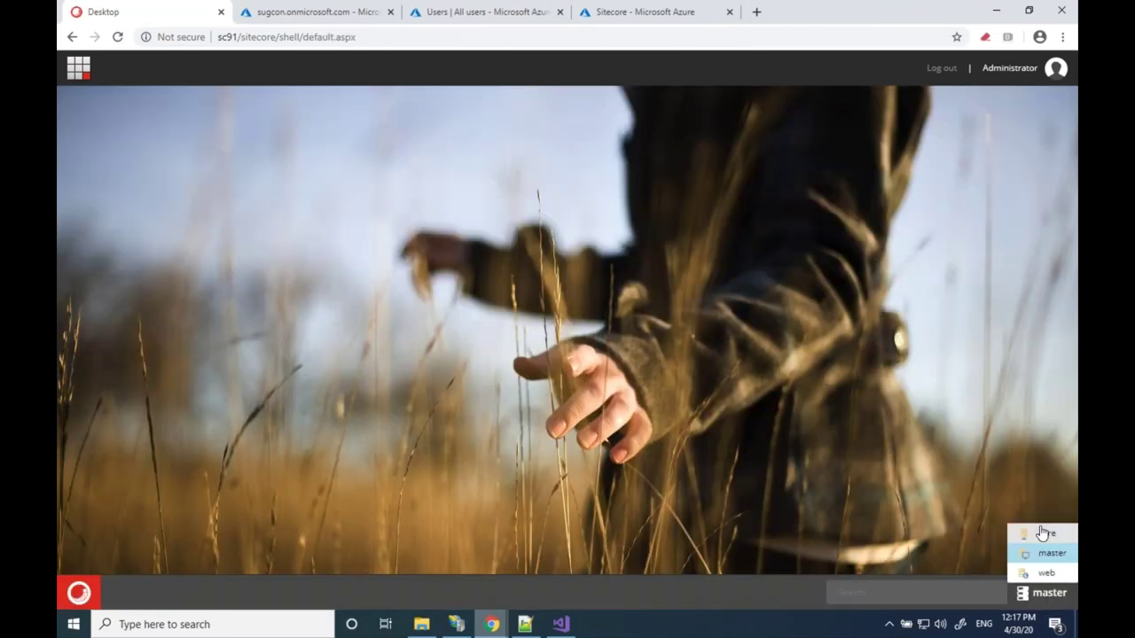
pyautogui.click(1042, 533)
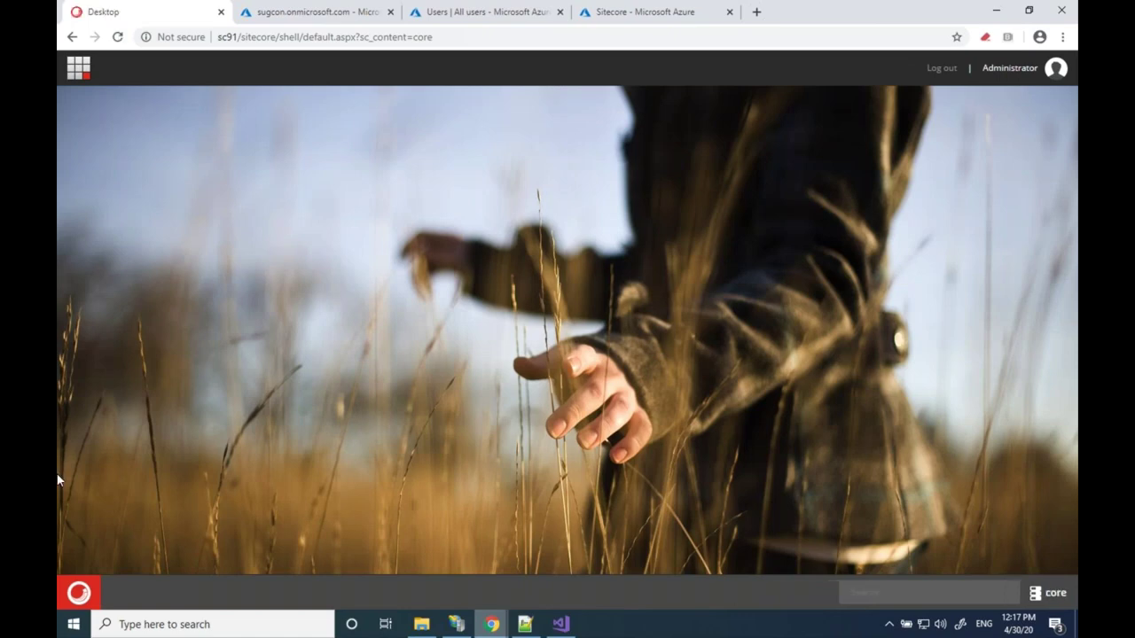
# In the Content Editor, open templates > System > Security > ScFootsteps User to show its MemberNo field
pyautogui.click(78, 592)
pyautogui.click(142, 200)
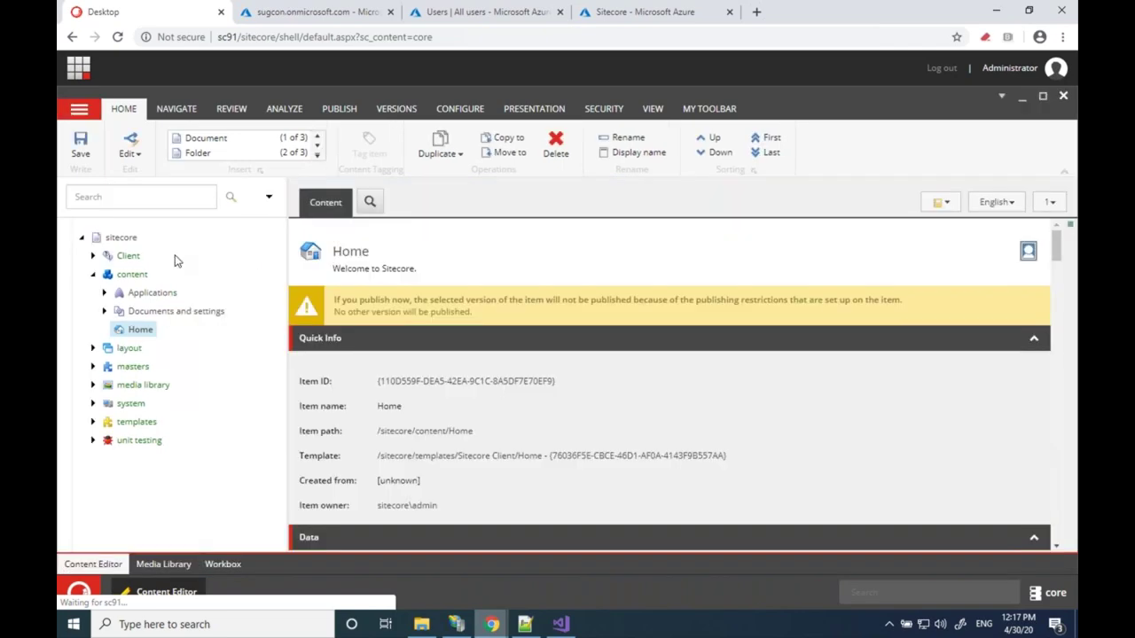
pyautogui.click(93, 422)
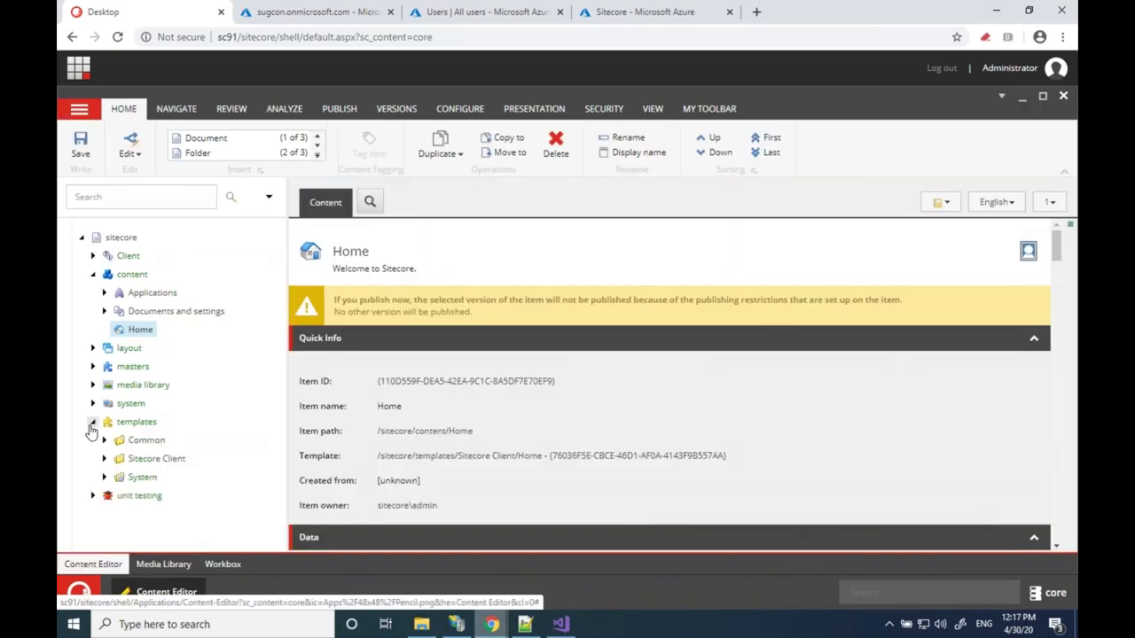
pyautogui.click(103, 477)
pyautogui.scroll(-5, 106, 484)
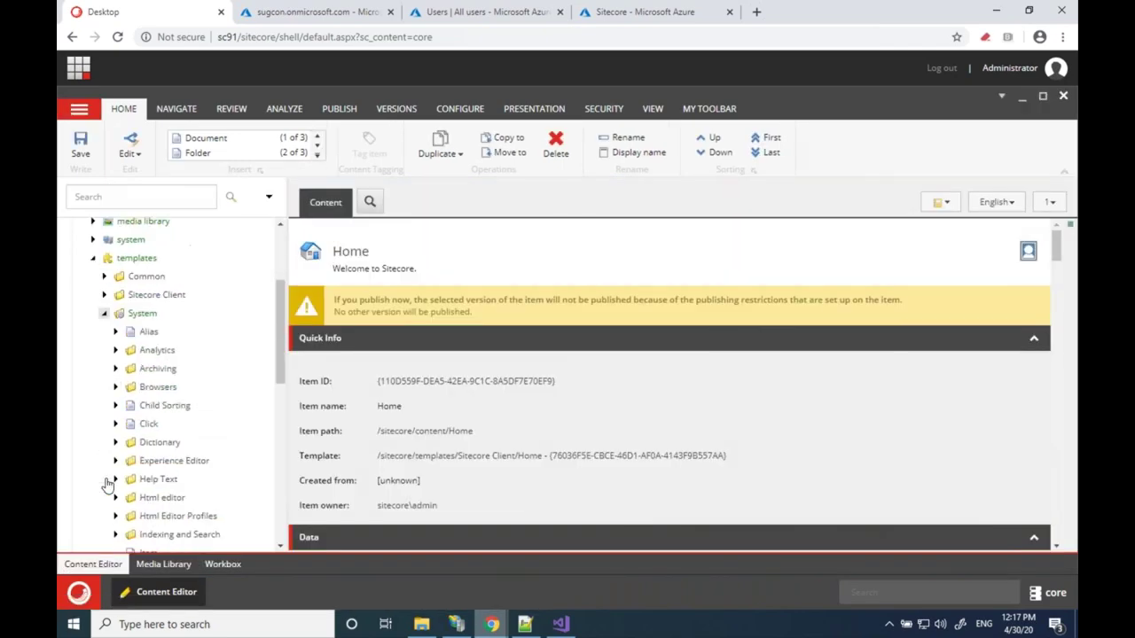
pyautogui.scroll(-3, 106, 484)
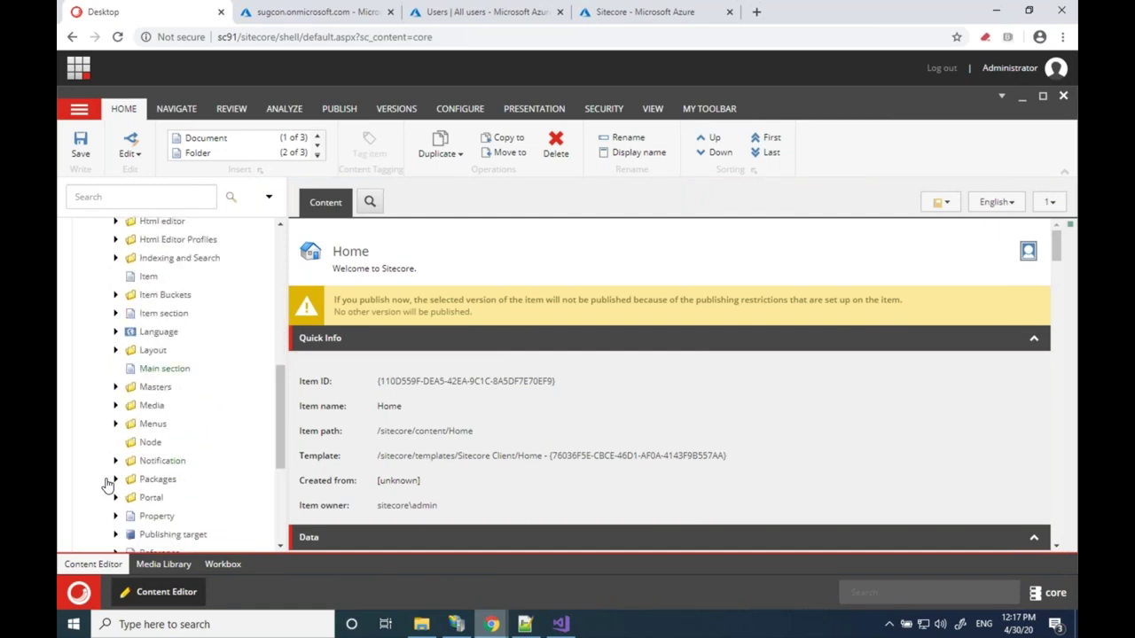
pyautogui.scroll(-2, 107, 484)
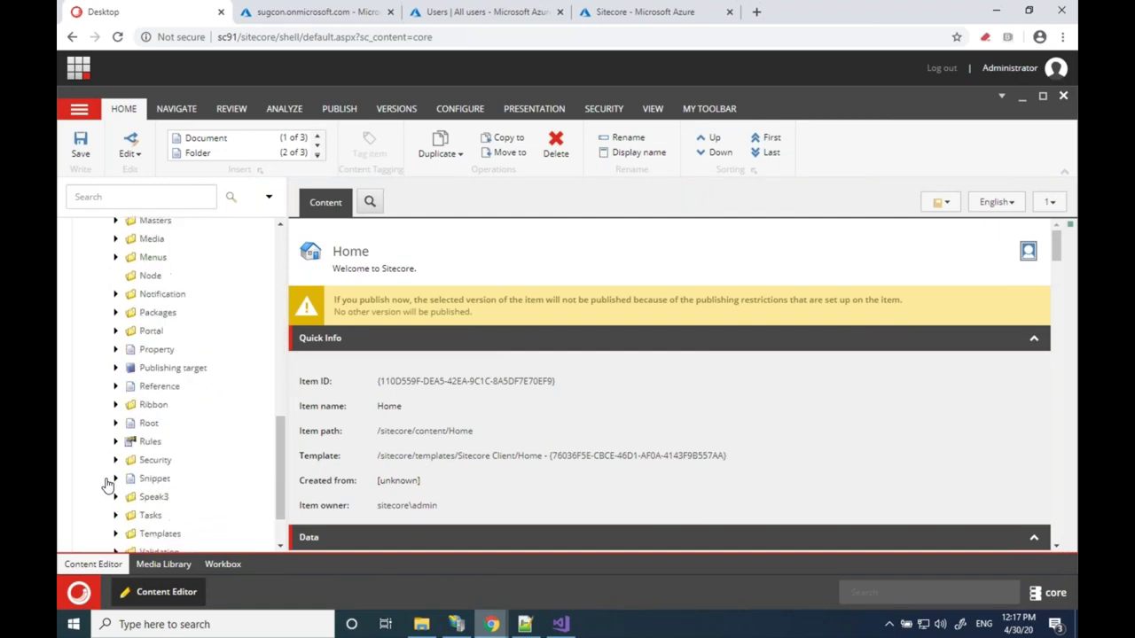
pyautogui.click(115, 409)
pyautogui.scroll(-1, 121, 423)
pyautogui.click(177, 437)
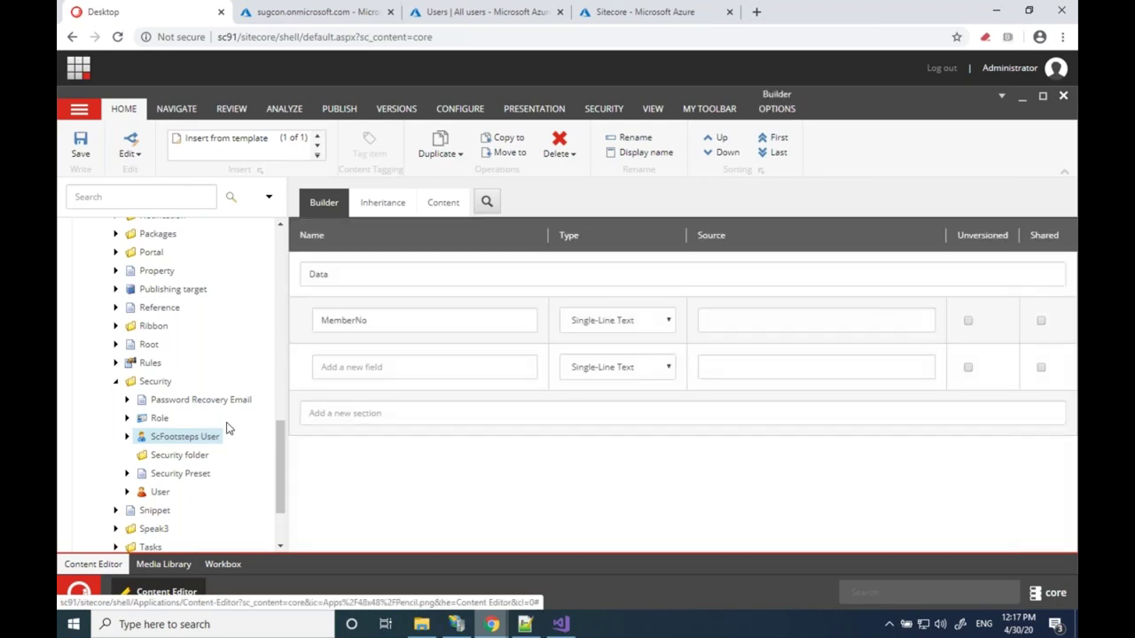
# Compare the standard User template with the ScFootsteps User template
pyautogui.click(158, 495)
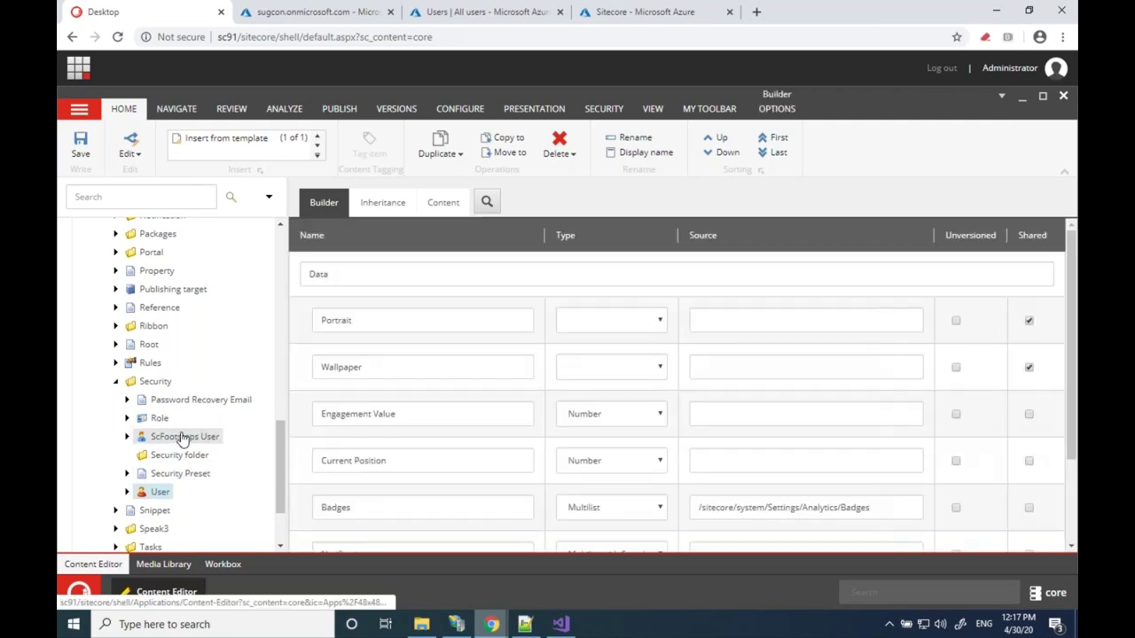
pyautogui.click(182, 437)
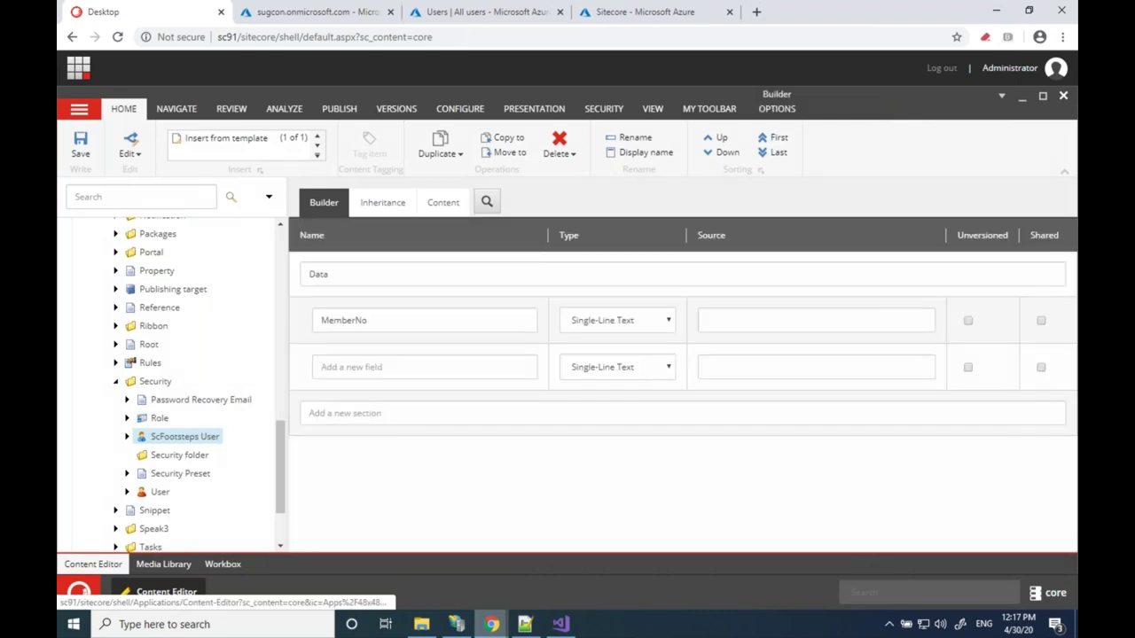
pyautogui.scroll(10, 124, 364)
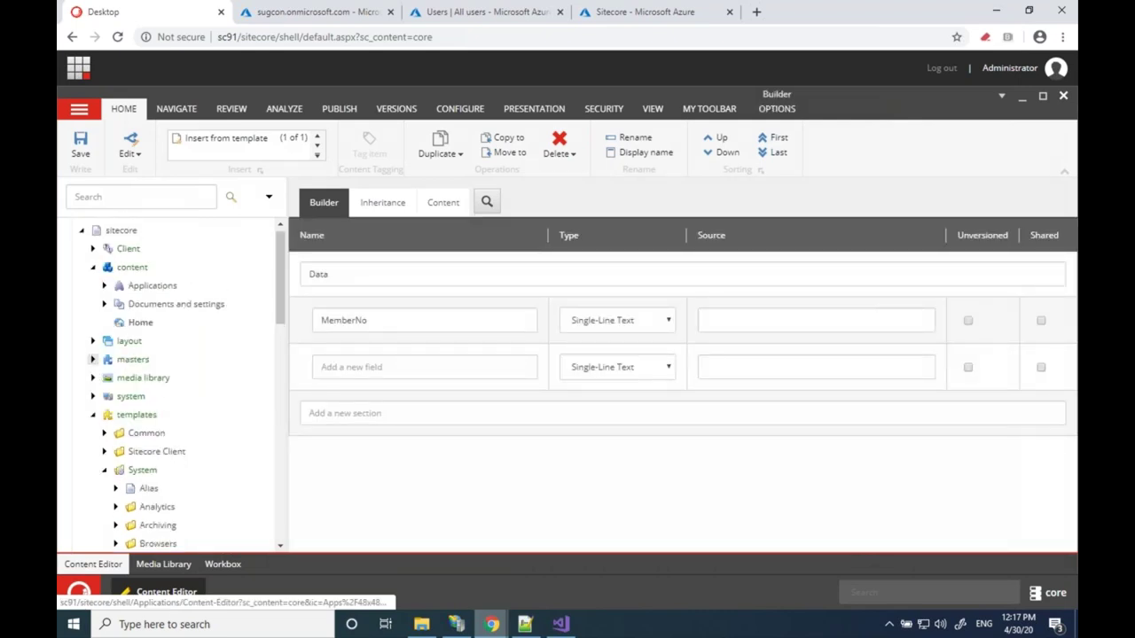
# Expand system > Settings > Security > Profiles to reveal the ScFootsteps User and User items
pyautogui.click(93, 359)
pyautogui.click(92, 359)
pyautogui.click(92, 396)
pyautogui.scroll(-2, 94, 402)
pyautogui.scroll(-3, 94, 401)
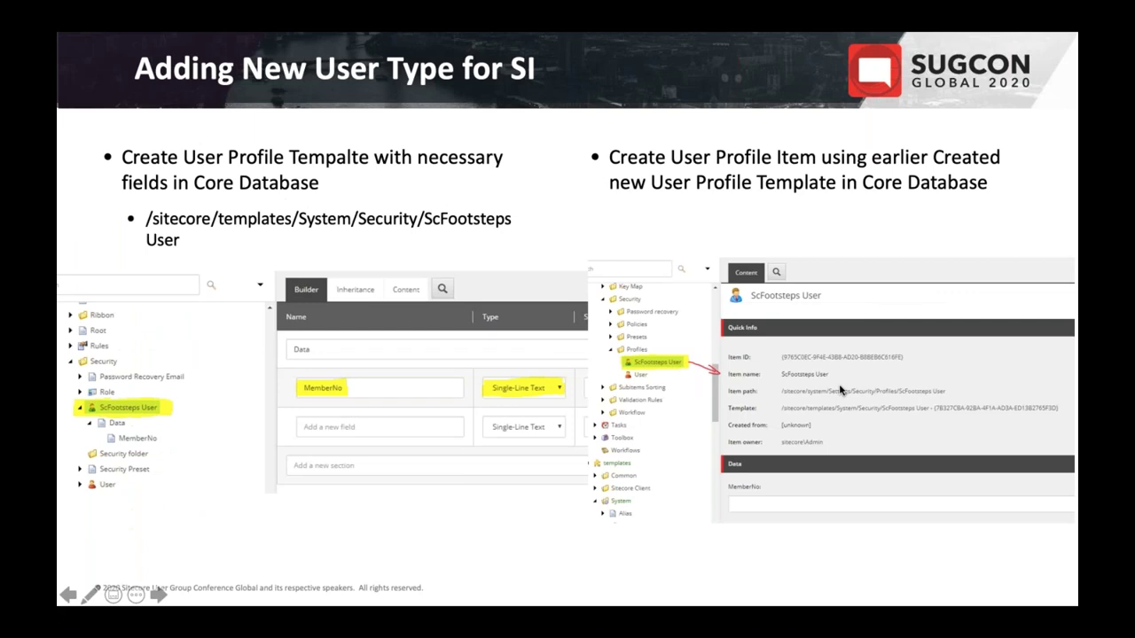
pyautogui.press('ctrl+super+Right')
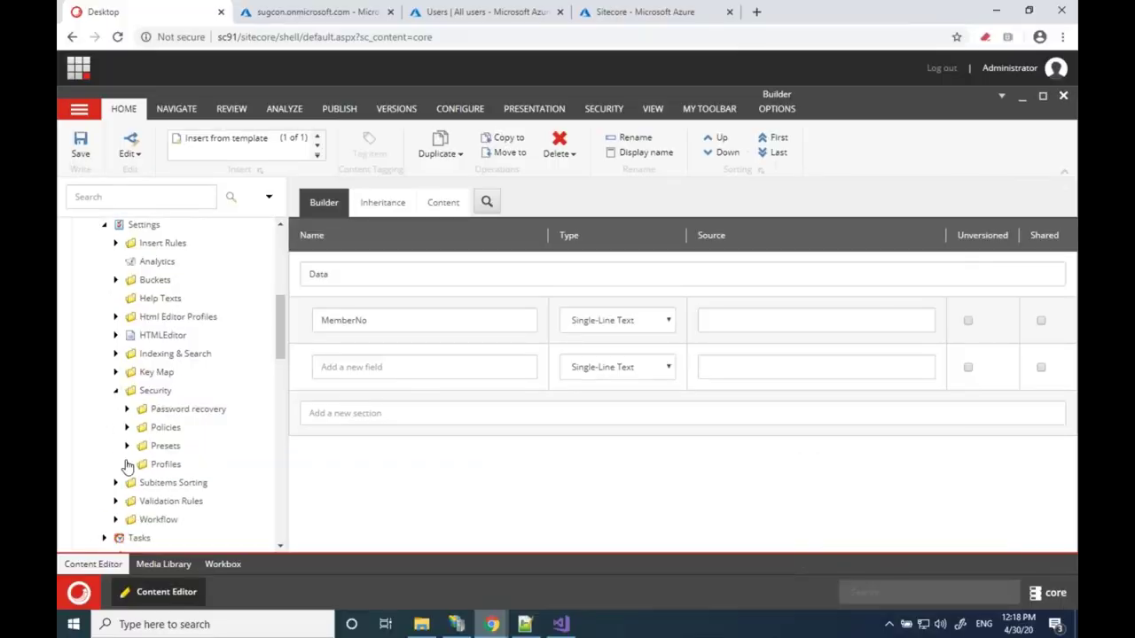
pyautogui.click(127, 464)
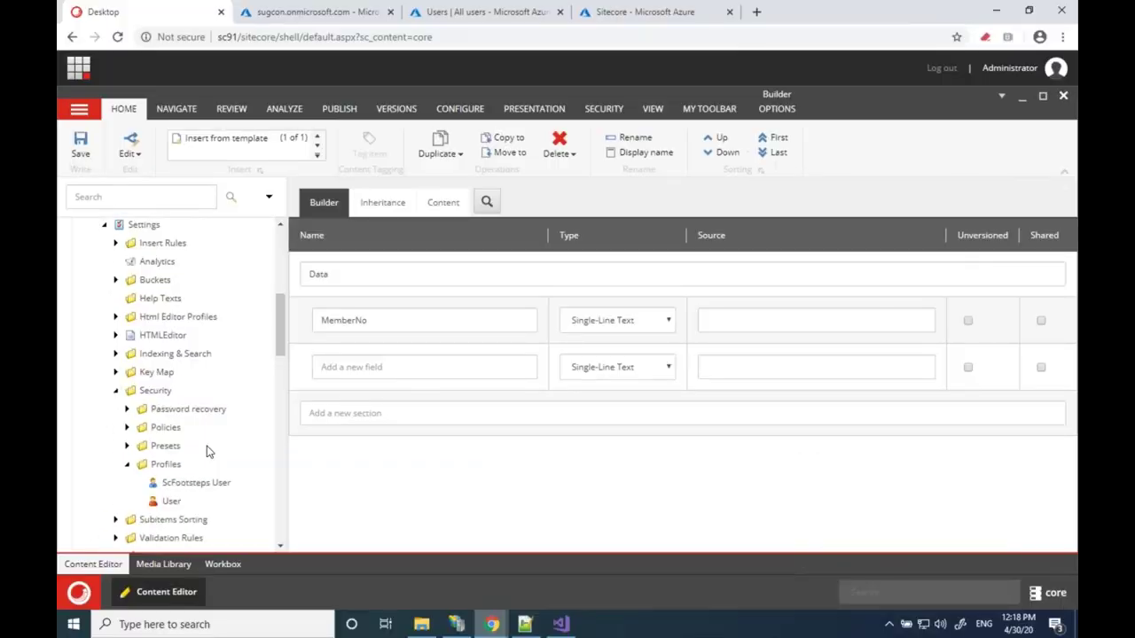
# Open the ScFootsteps User profile item and select its Item ID
pyautogui.scroll(-3, 206, 452)
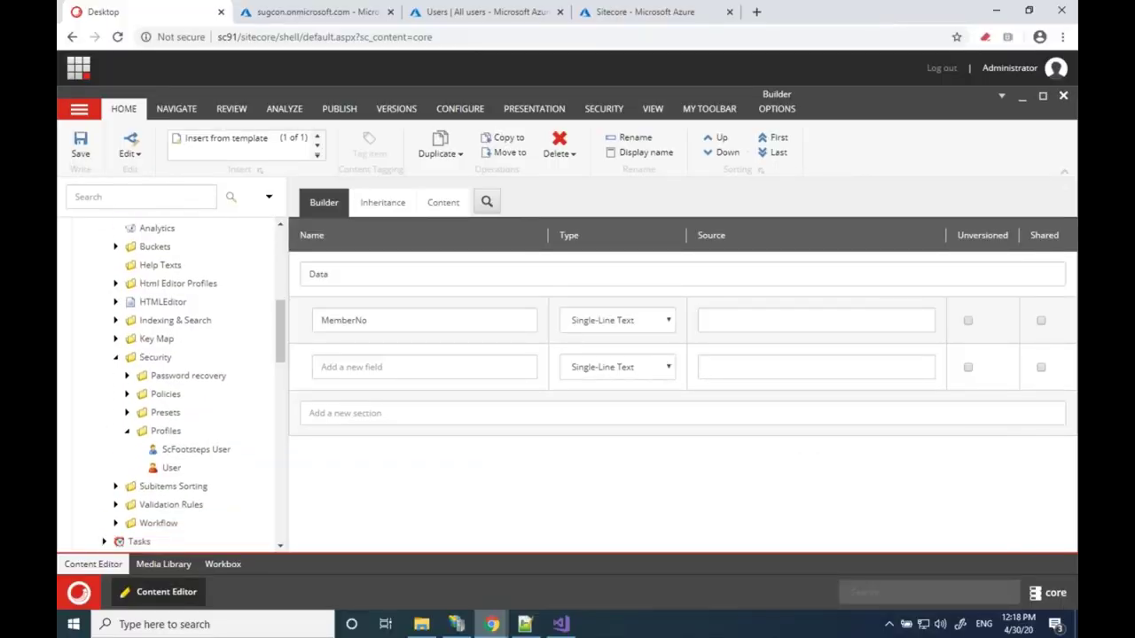
pyautogui.click(178, 428)
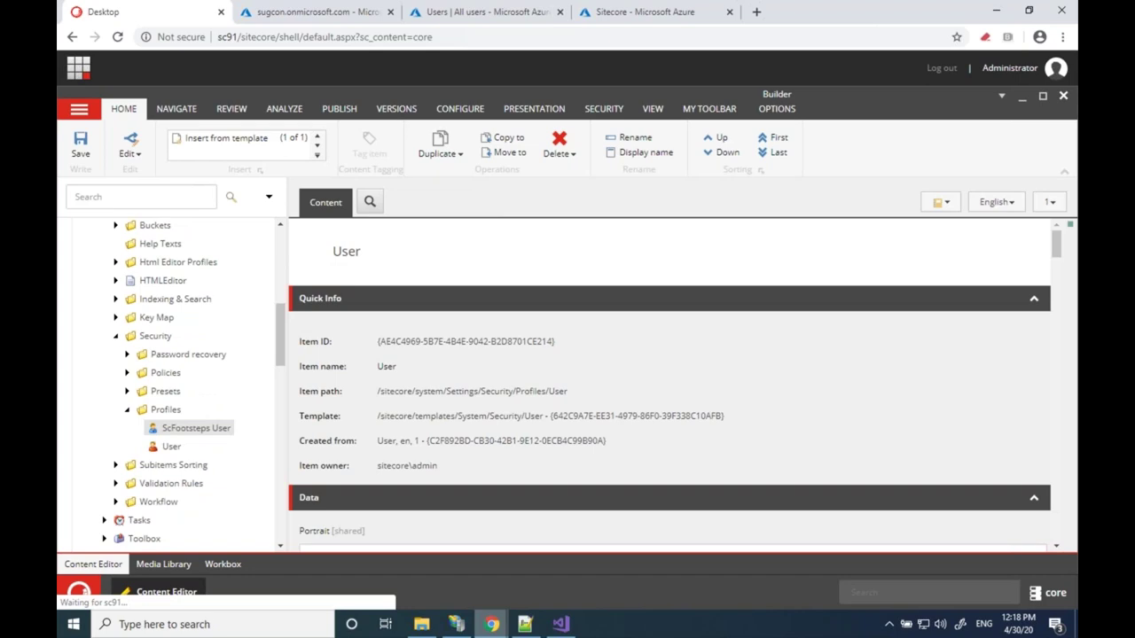
pyautogui.click(196, 428)
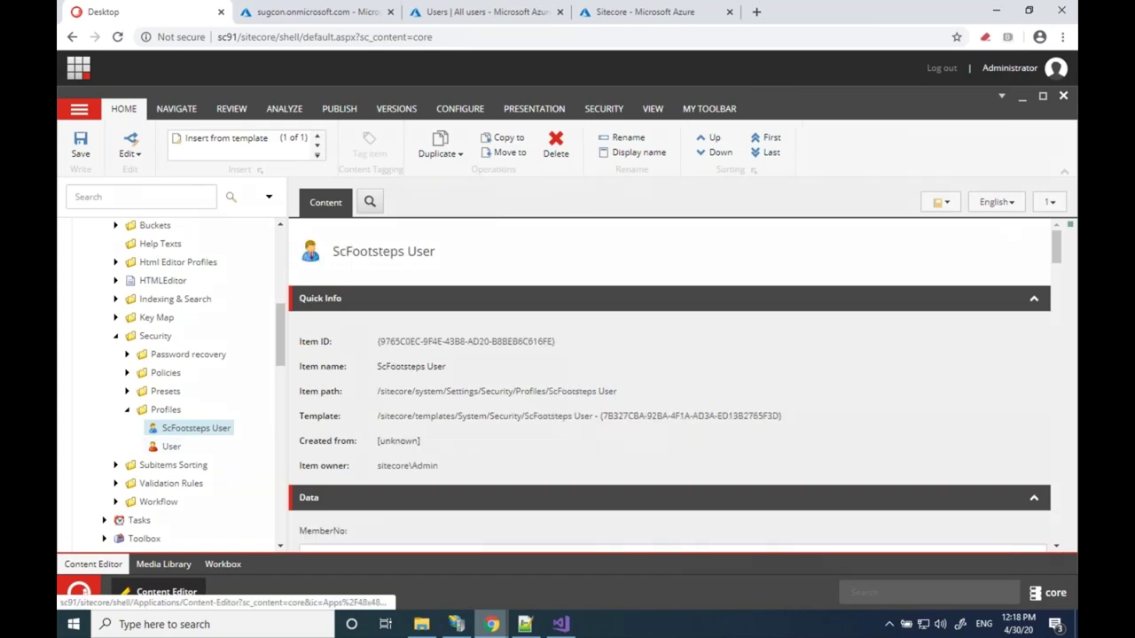
pyautogui.scroll(-2, 673, 386)
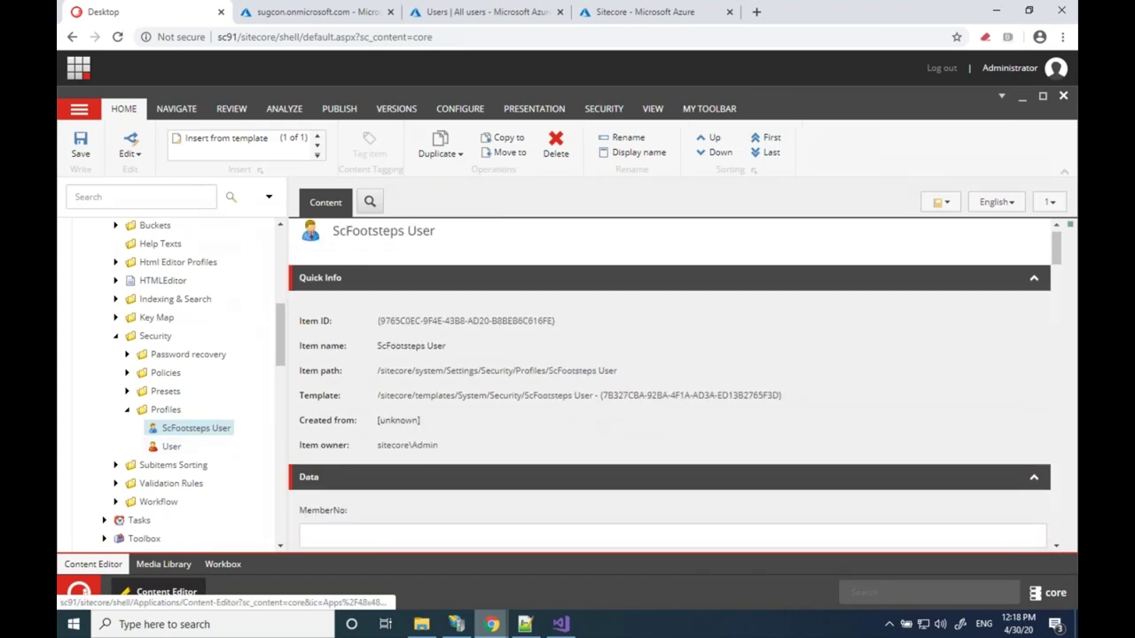
pyautogui.scroll(2, 674, 386)
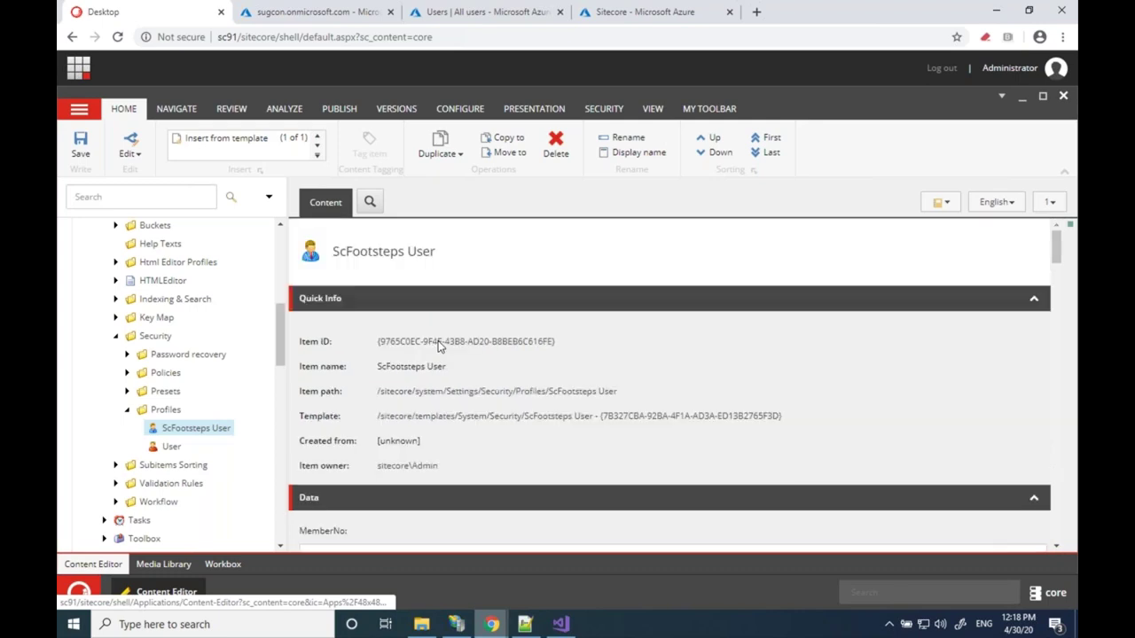
pyautogui.click(465, 341)
pyautogui.hotkey('ctrl', 'c')
# Paste the Item ID onto an empty line of the Notepad++ 'new 1' scratch note
pyautogui.moveTo(526, 625)
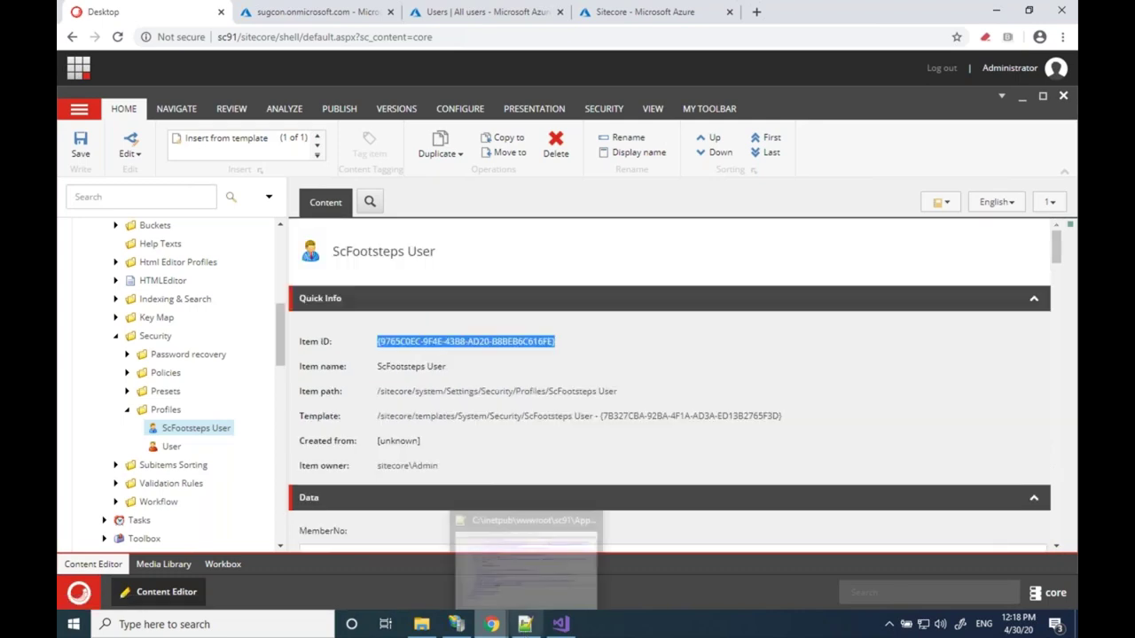
pyautogui.click(526, 625)
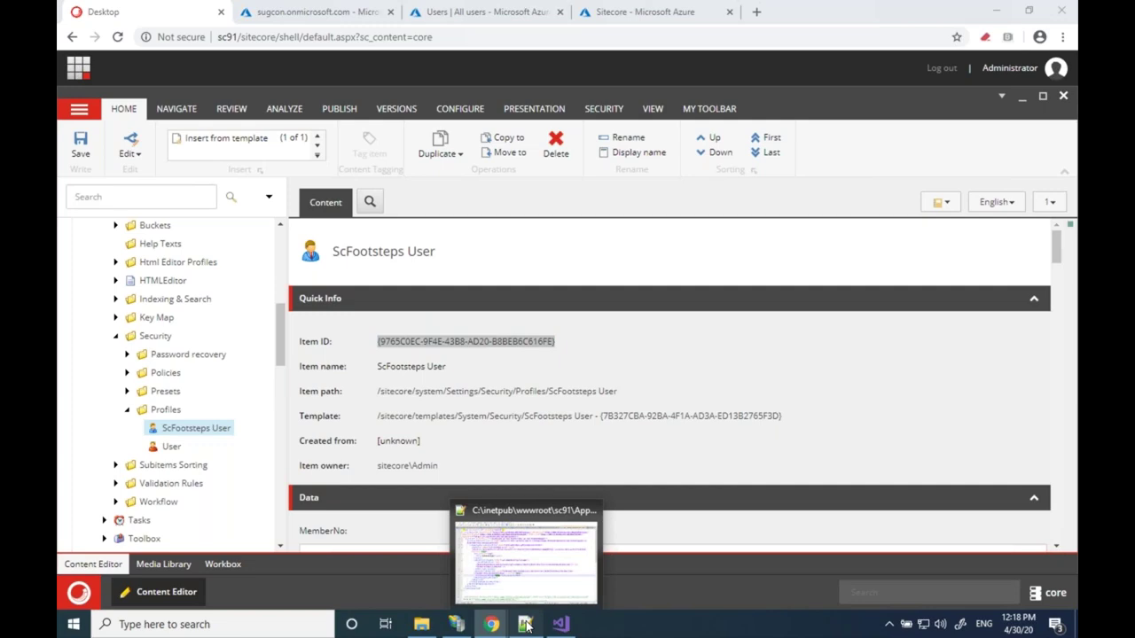
pyautogui.hotkey('ctrl', 'Tab')
pyautogui.press('Down')
pyautogui.press('Down')
pyautogui.press('Down')
pyautogui.hotkey('ctrl', 'v')
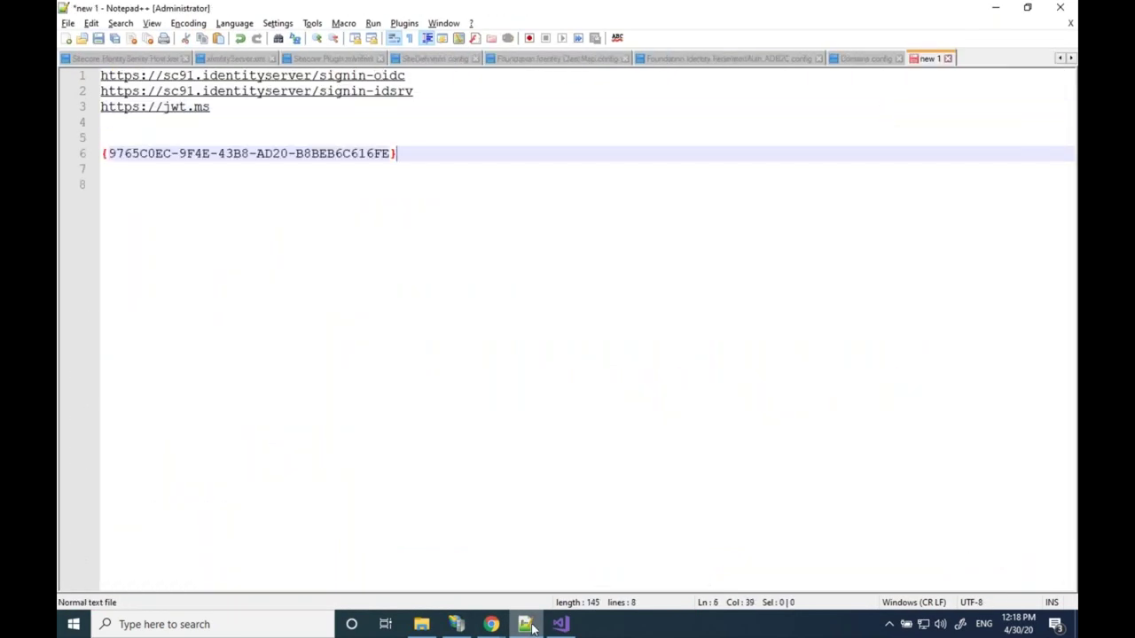
# Back in Sitecore, switch the content database to master
pyautogui.click(528, 625)
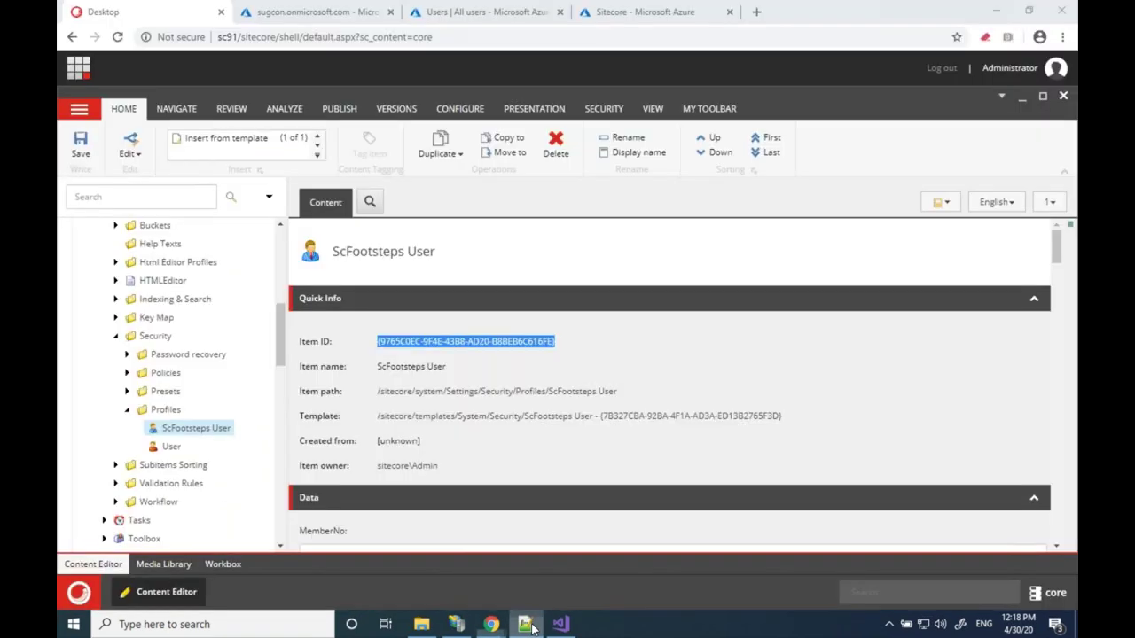
pyautogui.click(1047, 592)
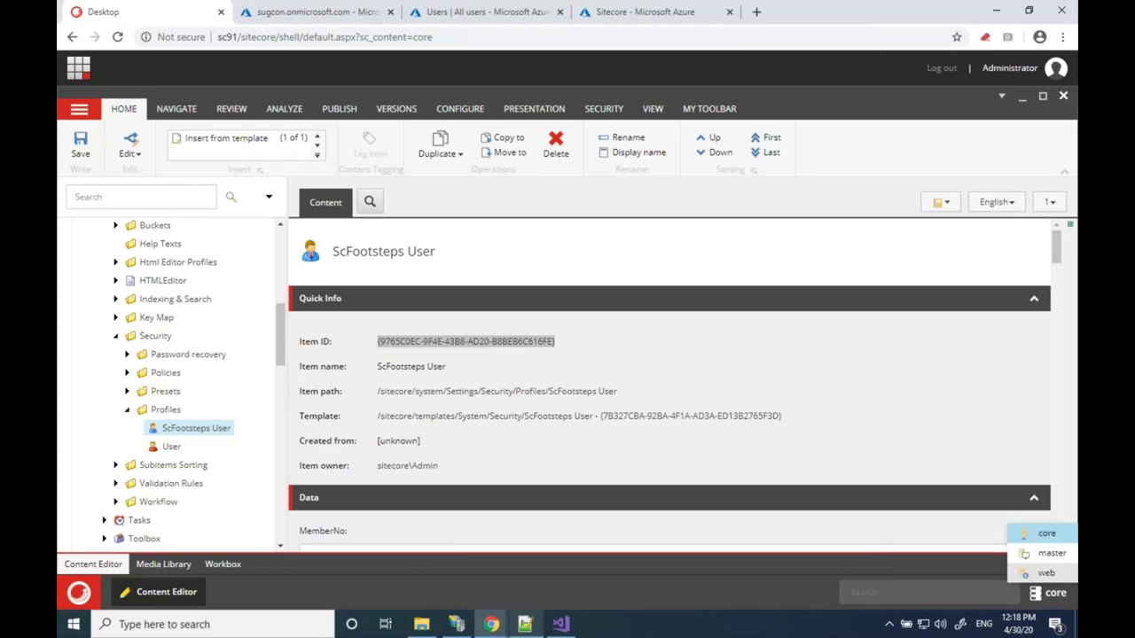
pyautogui.click(1050, 553)
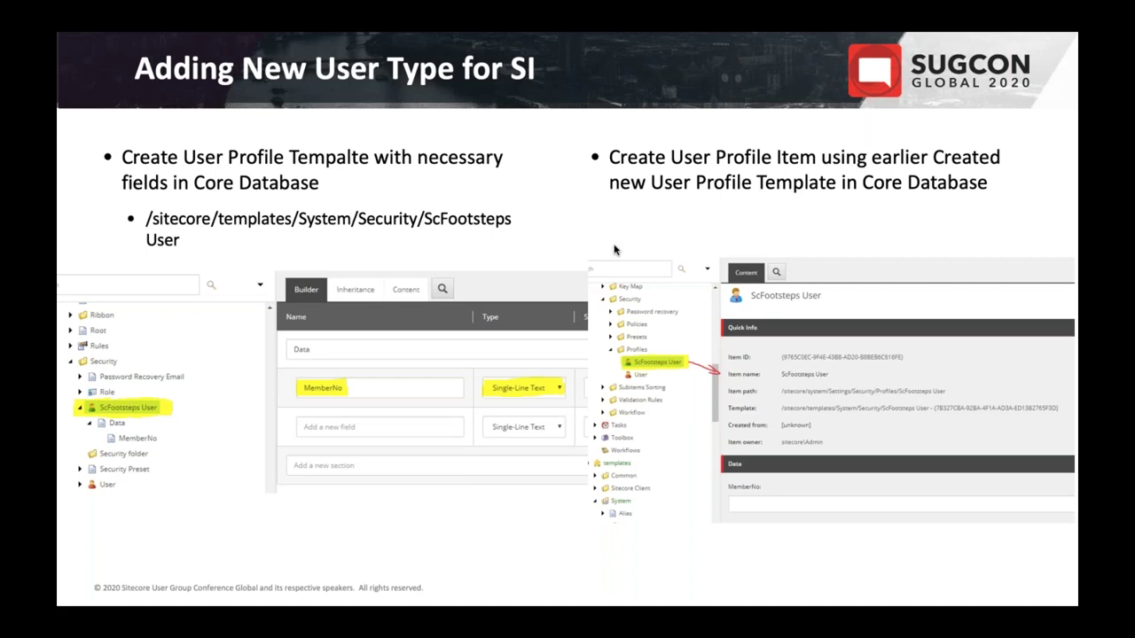
# Present the Creating New Domain & Role slide, then advance to the next slide
pyautogui.press('Right')
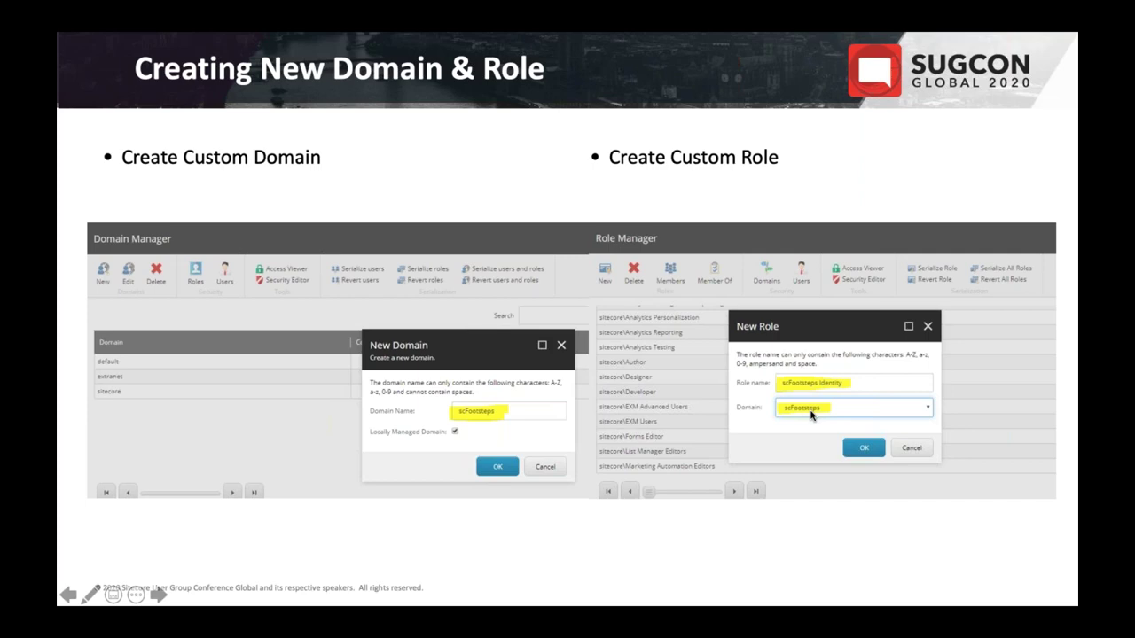
pyautogui.press('Right')
pyautogui.press('Right')
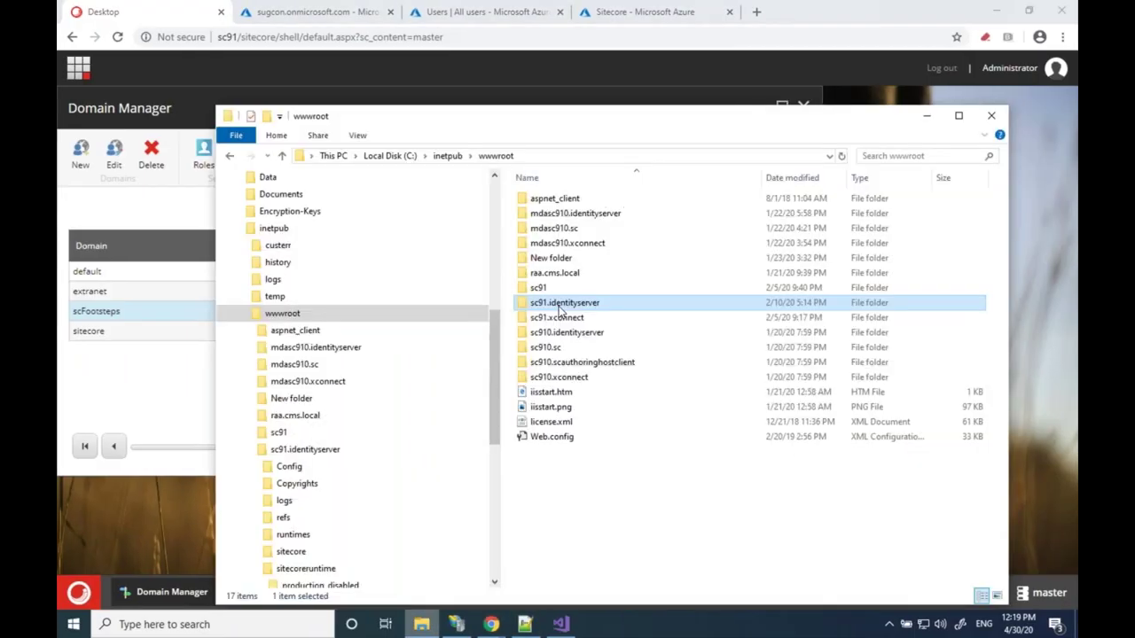
# Open identityServer.xml from sc91.identityserver\sitecore\Sitecore.Plugin.IdentityServer\Config in Notepad++
pyautogui.doubleClick(559, 305)
pyautogui.doubleClick(556, 277)
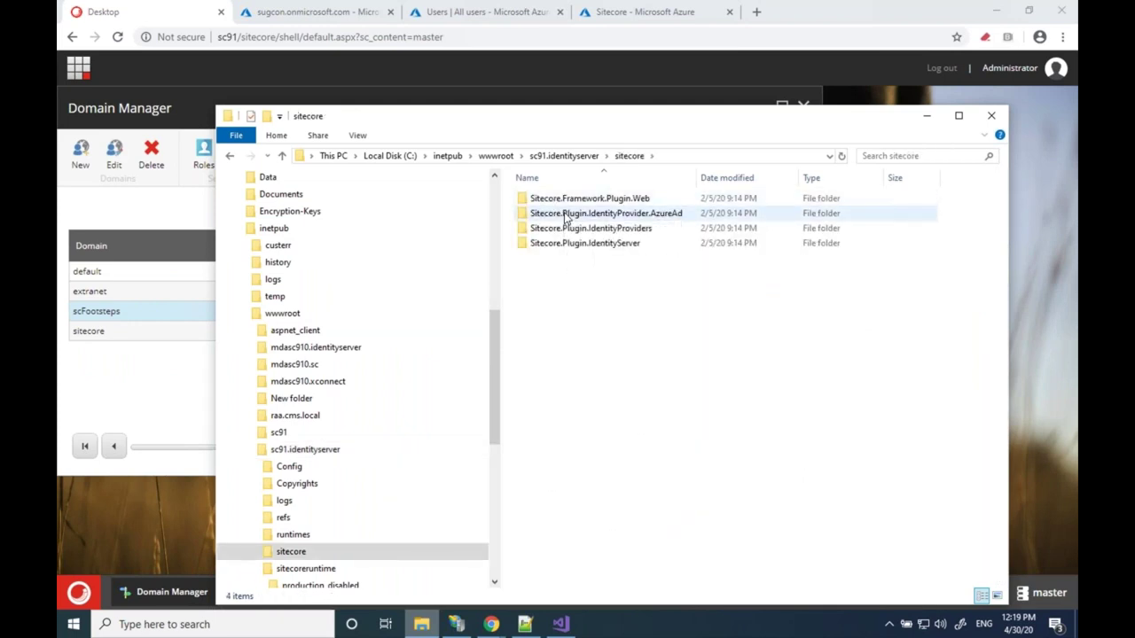
pyautogui.doubleClick(565, 219)
pyautogui.click(580, 155)
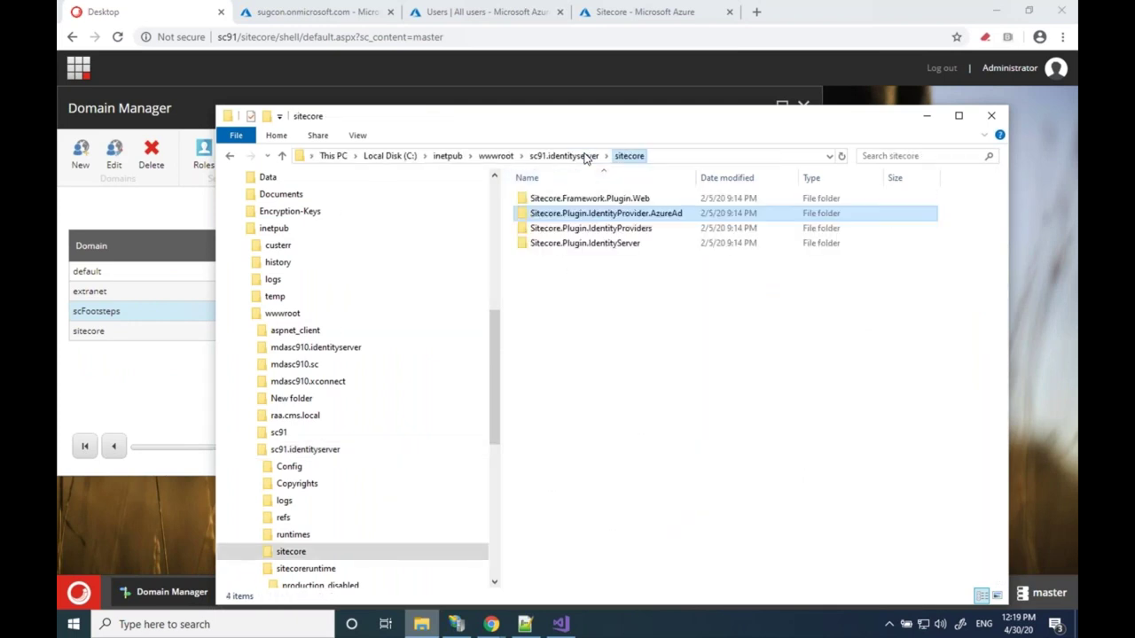
pyautogui.click(582, 246)
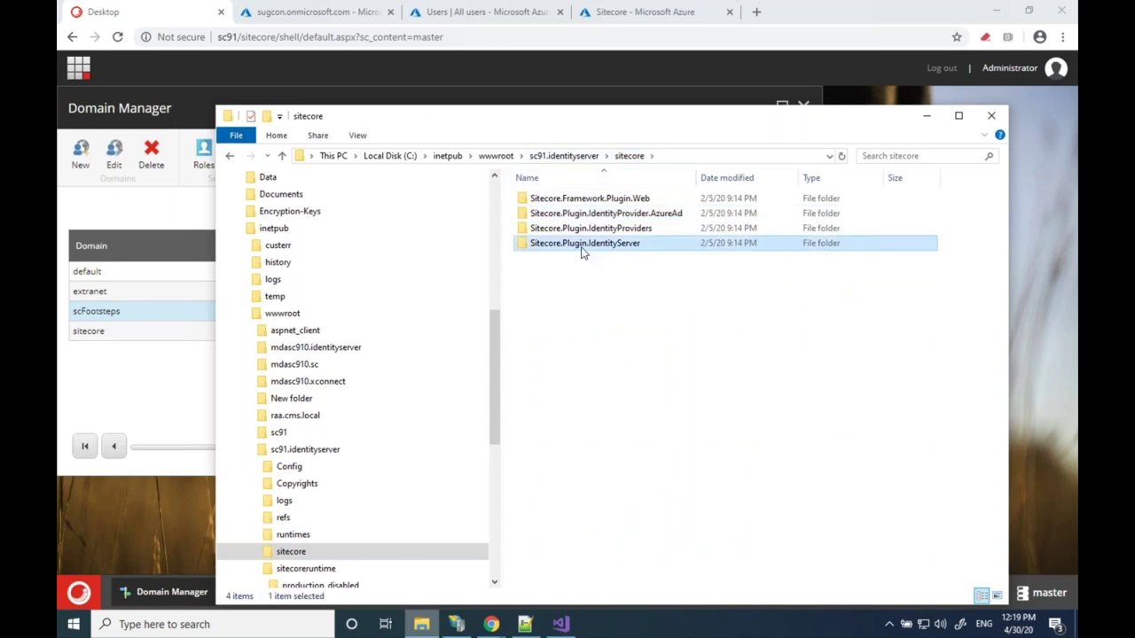
pyautogui.doubleClick(583, 252)
pyautogui.doubleClick(544, 198)
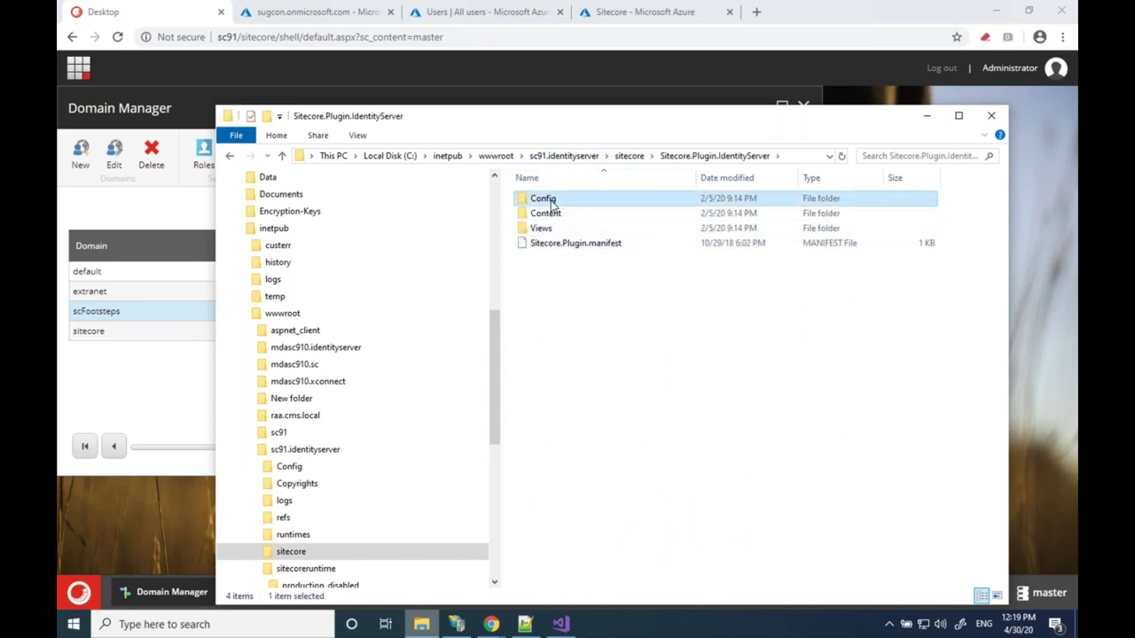
pyautogui.rightClick(551, 202)
pyautogui.click(375, 243)
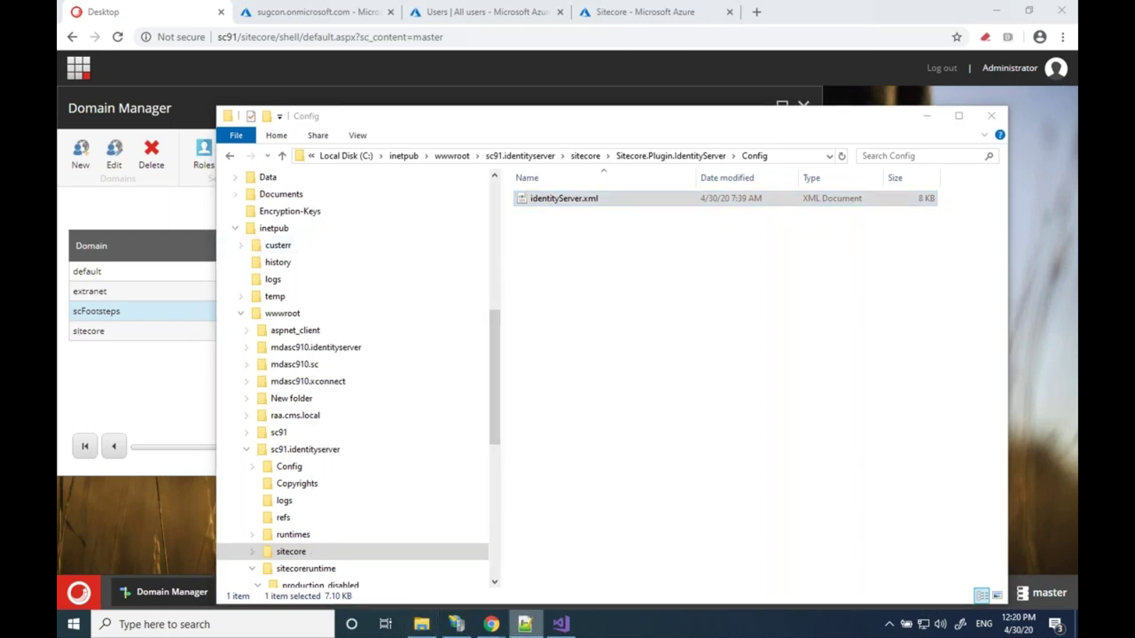
pyautogui.click(524, 624)
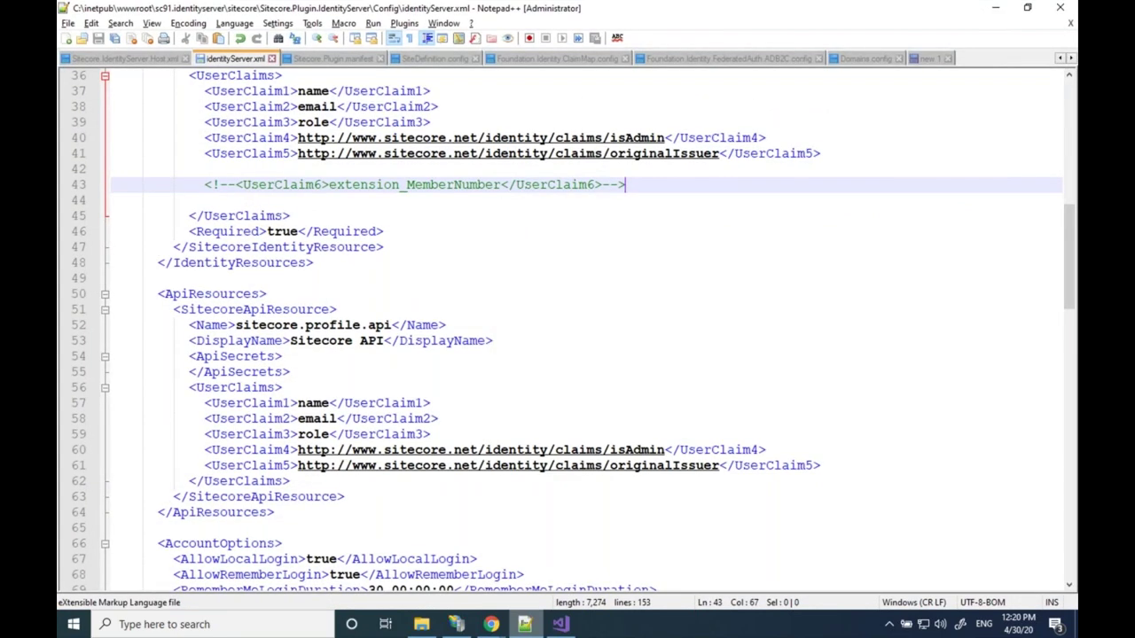
# Go to line 72 and highlight the scFootsteps\ value of DefaultAccountPrefix
pyautogui.scroll(-5, 306, 403)
pyautogui.click(306, 403)
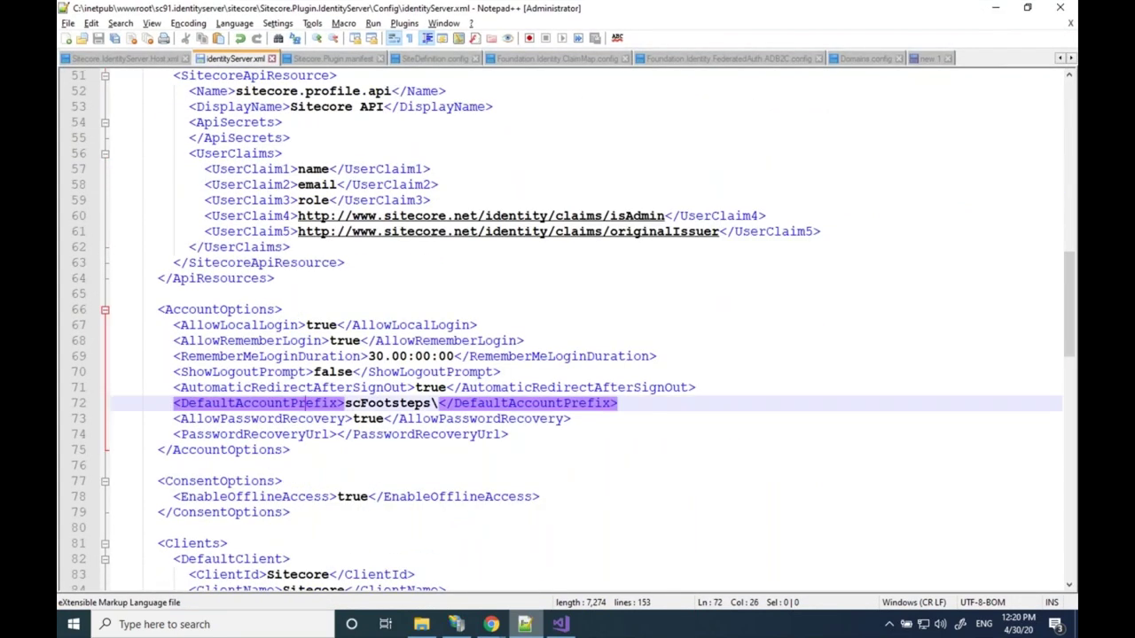
pyautogui.doubleClick(305, 403)
pyautogui.click(384, 403)
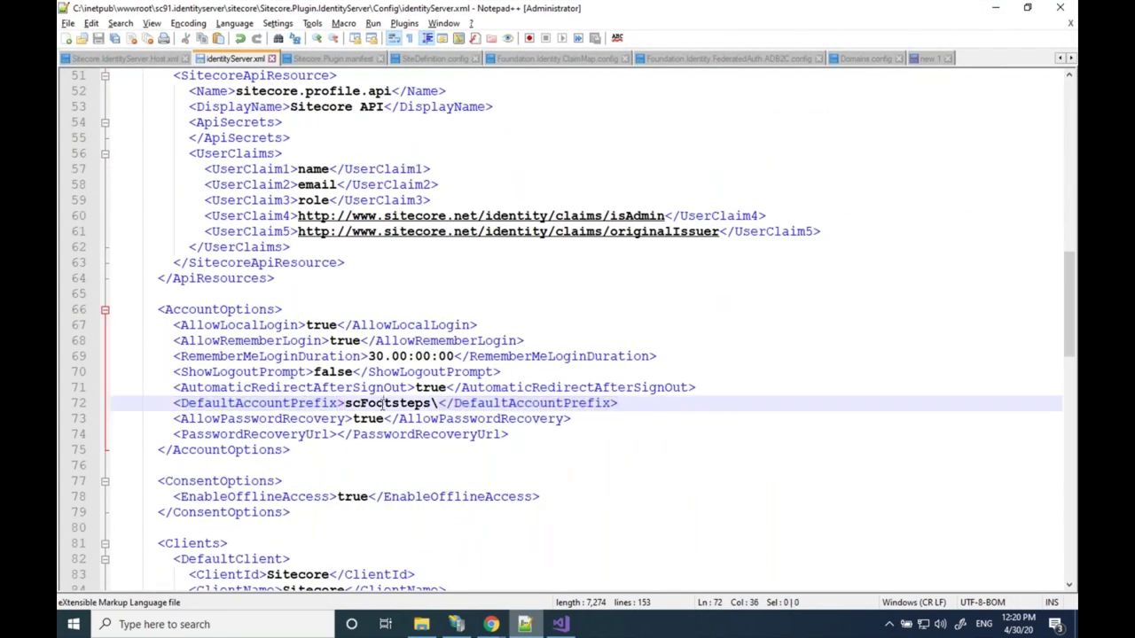
pyautogui.doubleClick(384, 404)
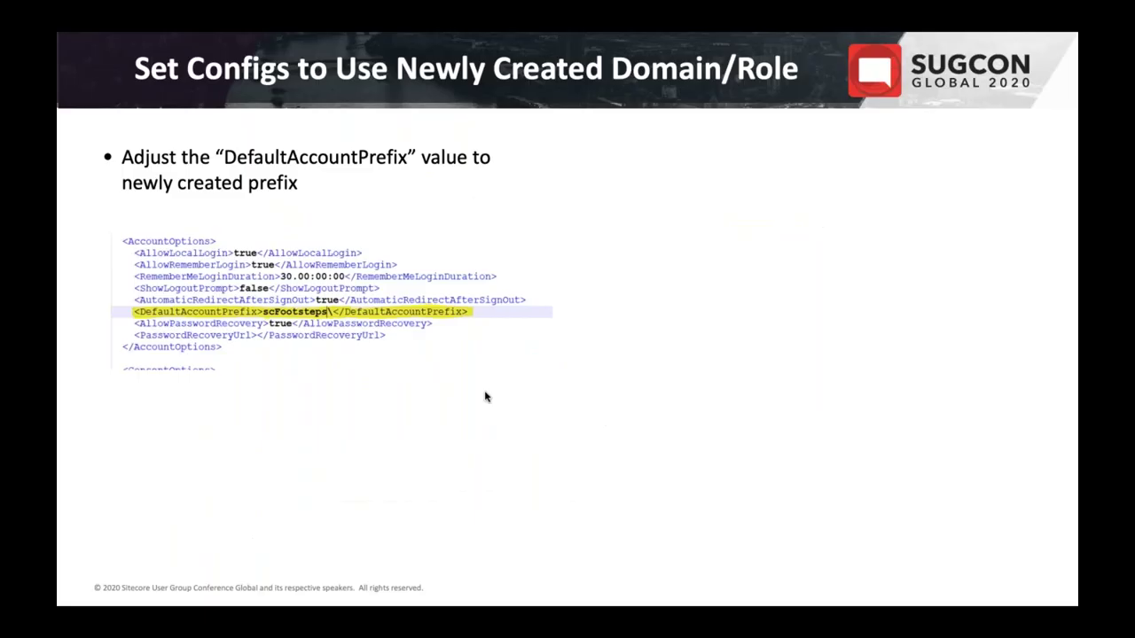
# Advance the slide, then bring forward the Sitecore Desktop window showing Domain Manager
pyautogui.press('Right')
pyautogui.press('Right')
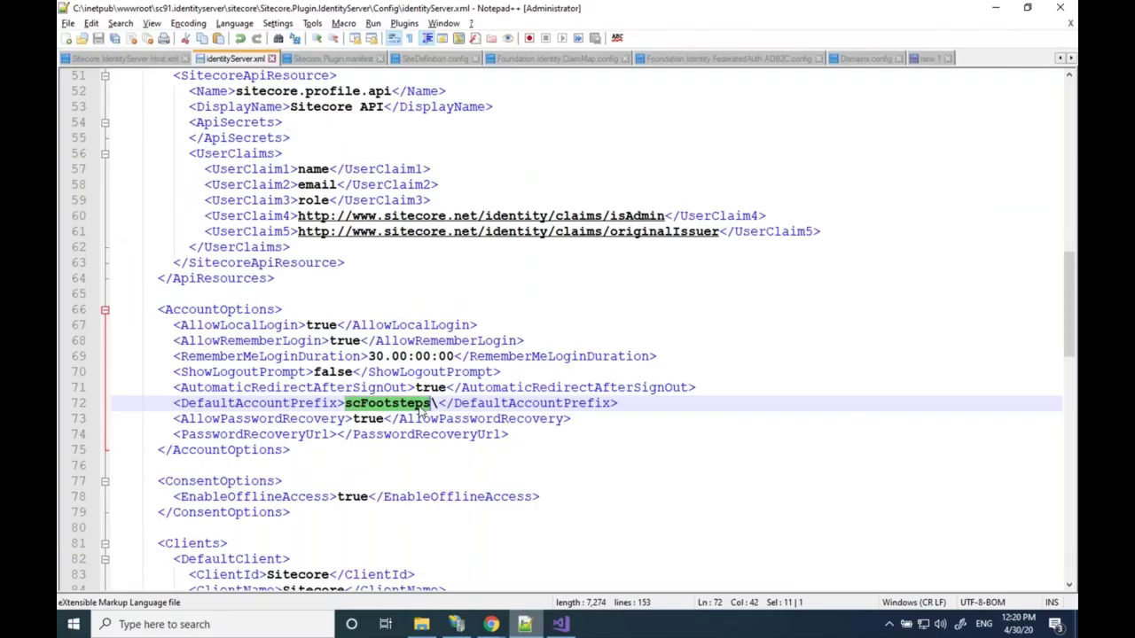
pyautogui.click(492, 626)
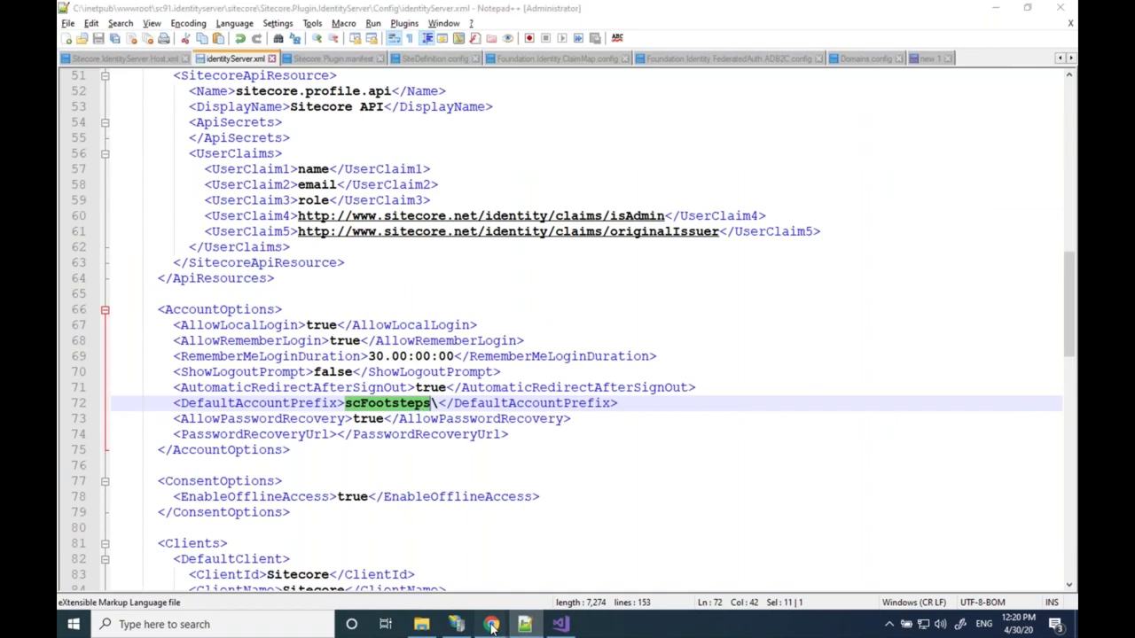
pyautogui.click(451, 564)
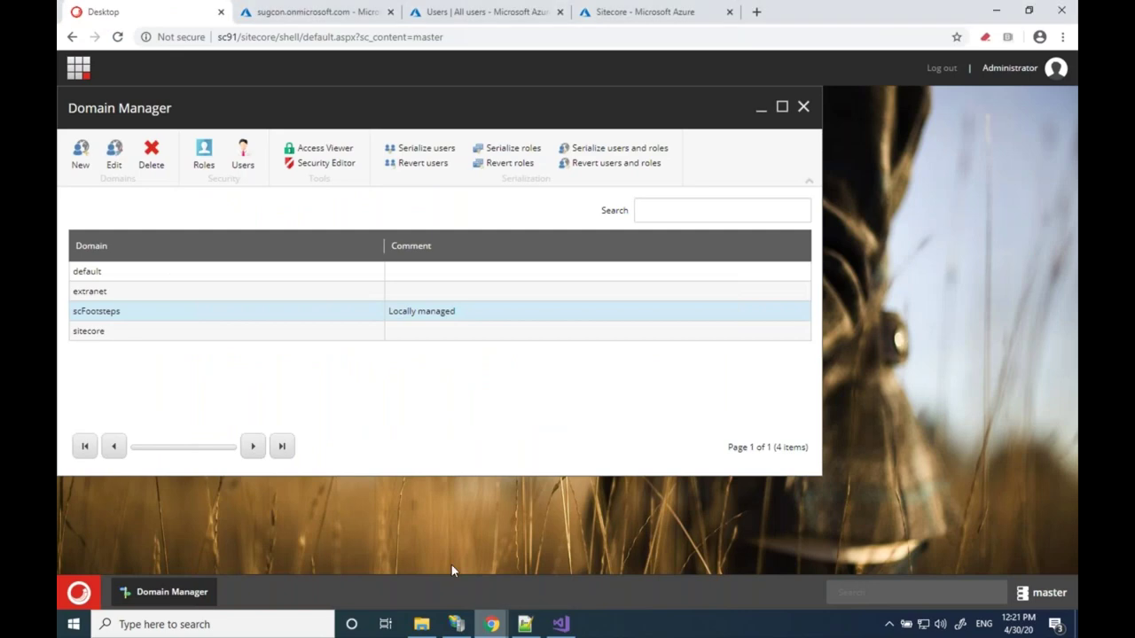
# Open User Manager from the Domain Manager ribbon, listing users including scFootsteps\Anonymous
pyautogui.click(260, 158)
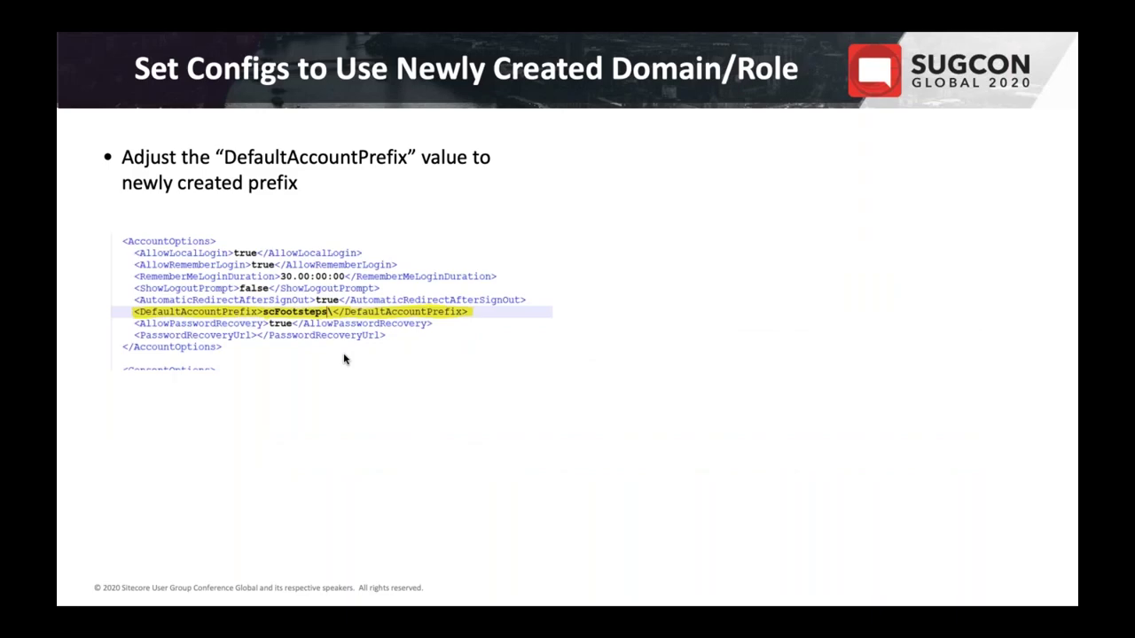
# Move to slide 29, 'Requirement #7: Extending Sitecore Identity SI Plug-In'
pyautogui.press('Right')
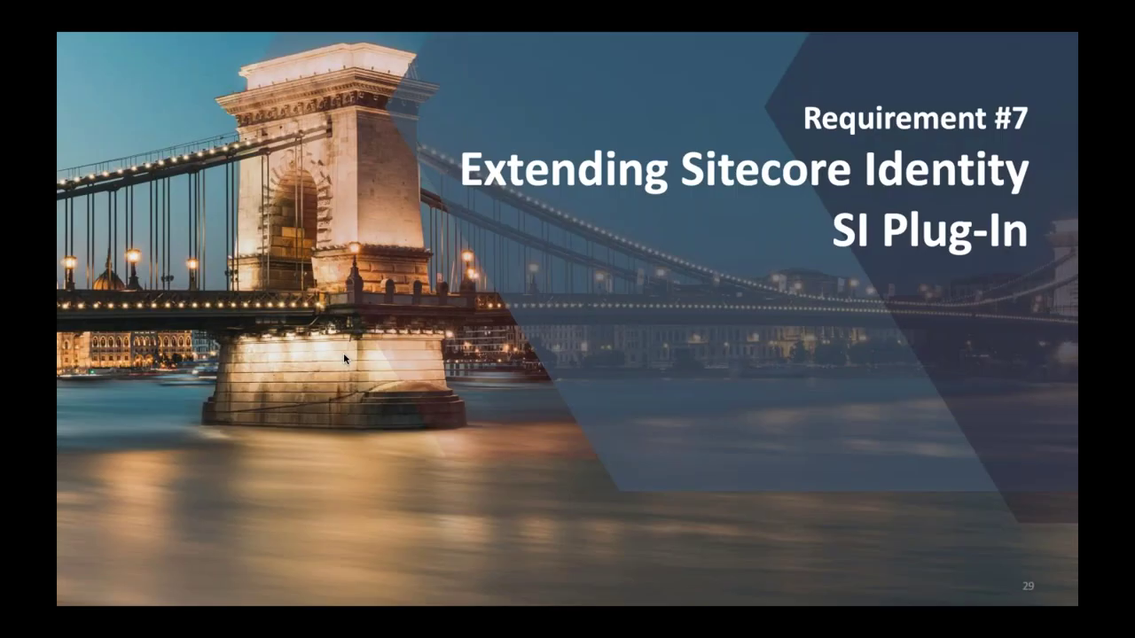
pyautogui.press('Left')
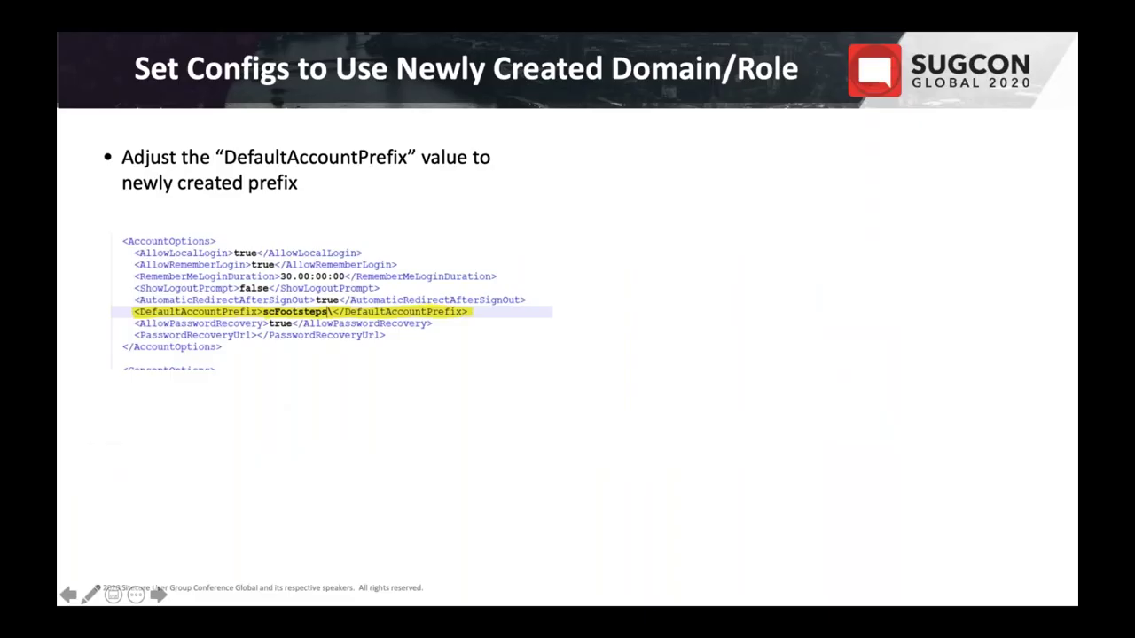
pyautogui.press('Right')
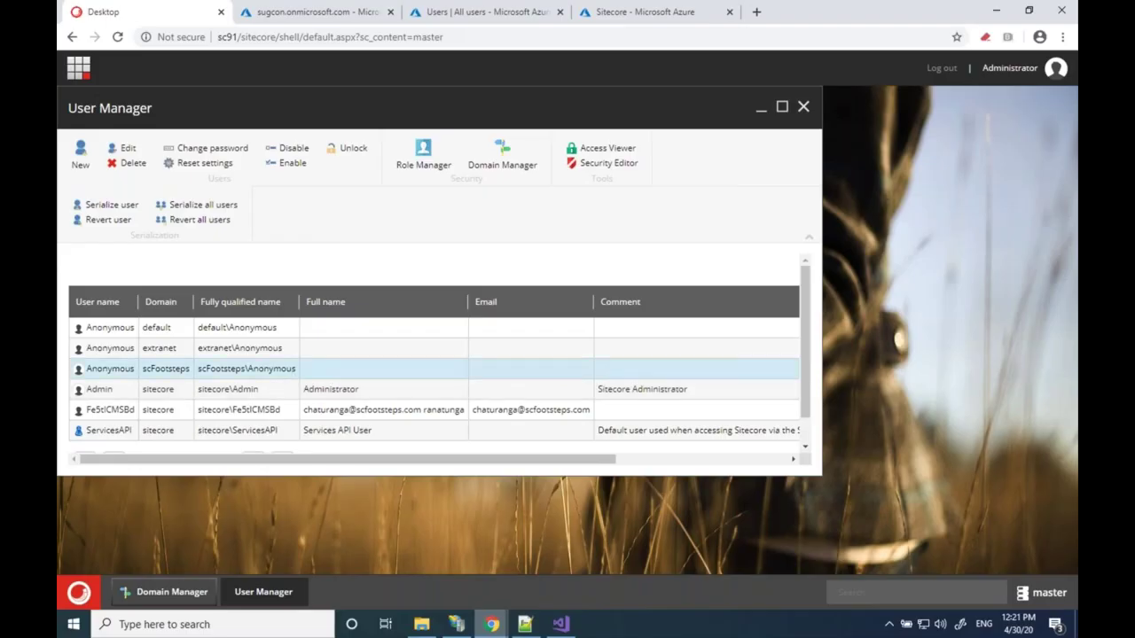
pyautogui.doubleClick(272, 368)
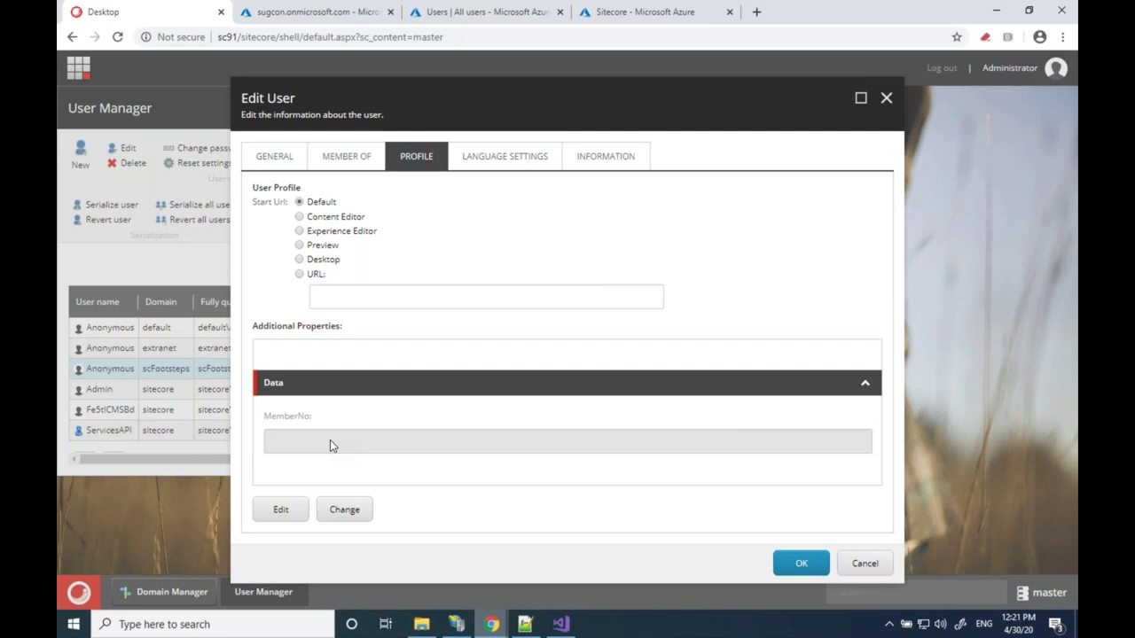
pyautogui.click(330, 439)
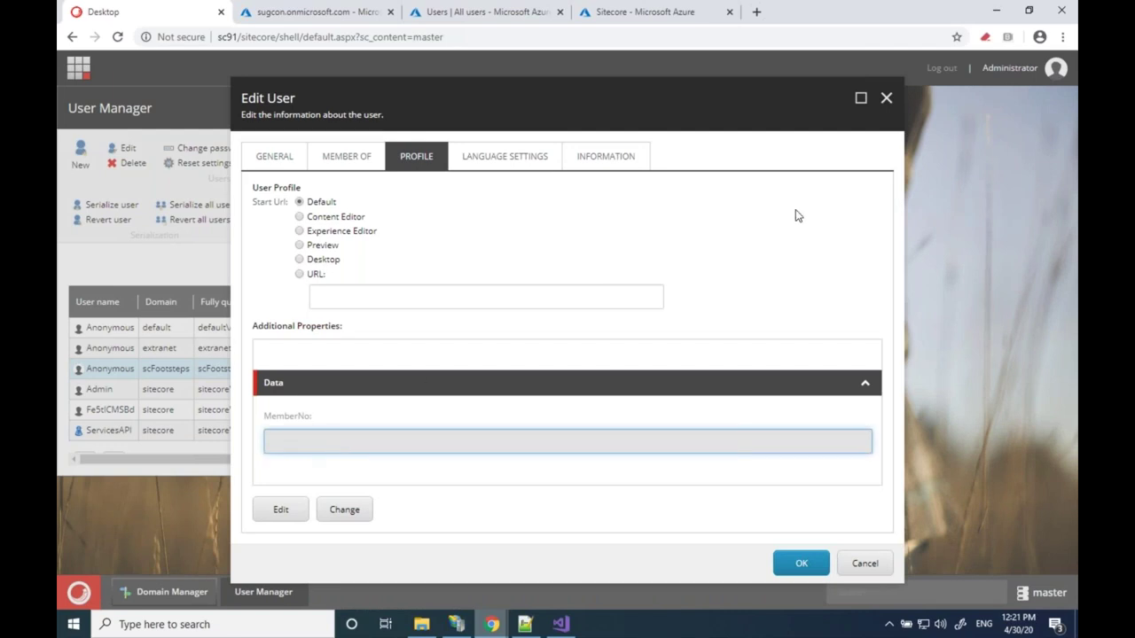
pyautogui.click(885, 99)
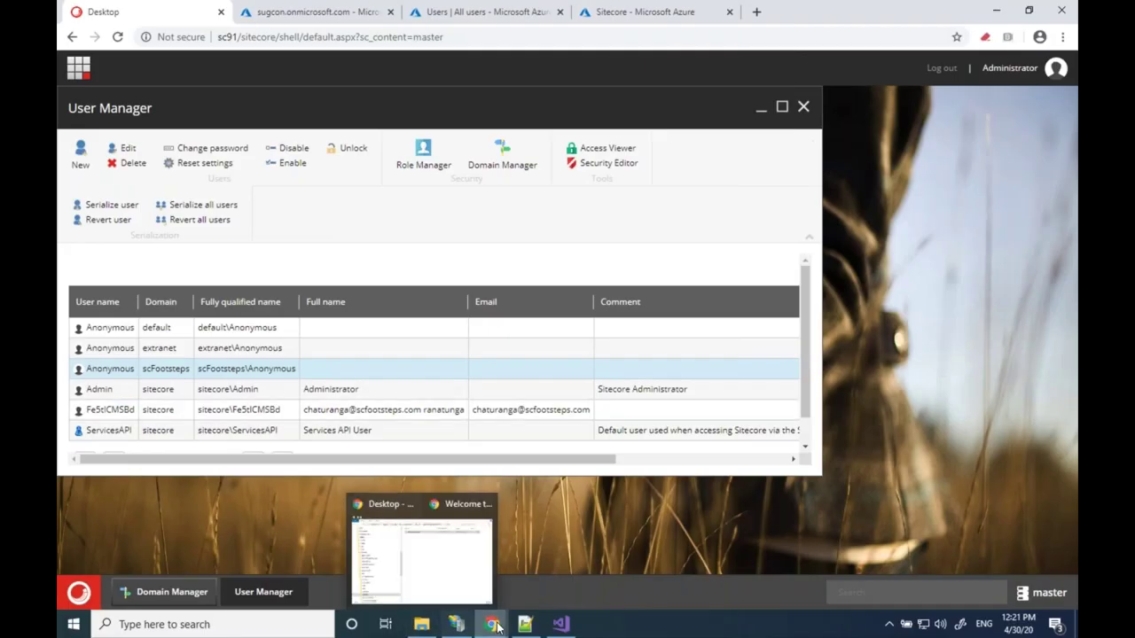
# Review the B2C tenant's MemberNumber custom user attribute, then open the All users list
pyautogui.click(429, 17)
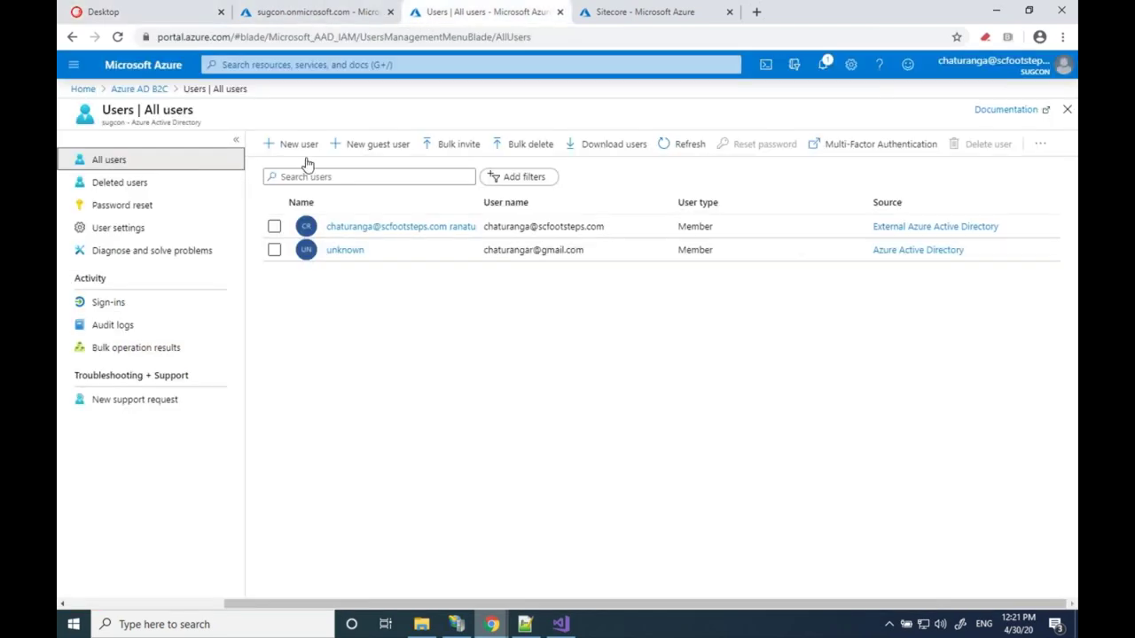
pyautogui.click(141, 90)
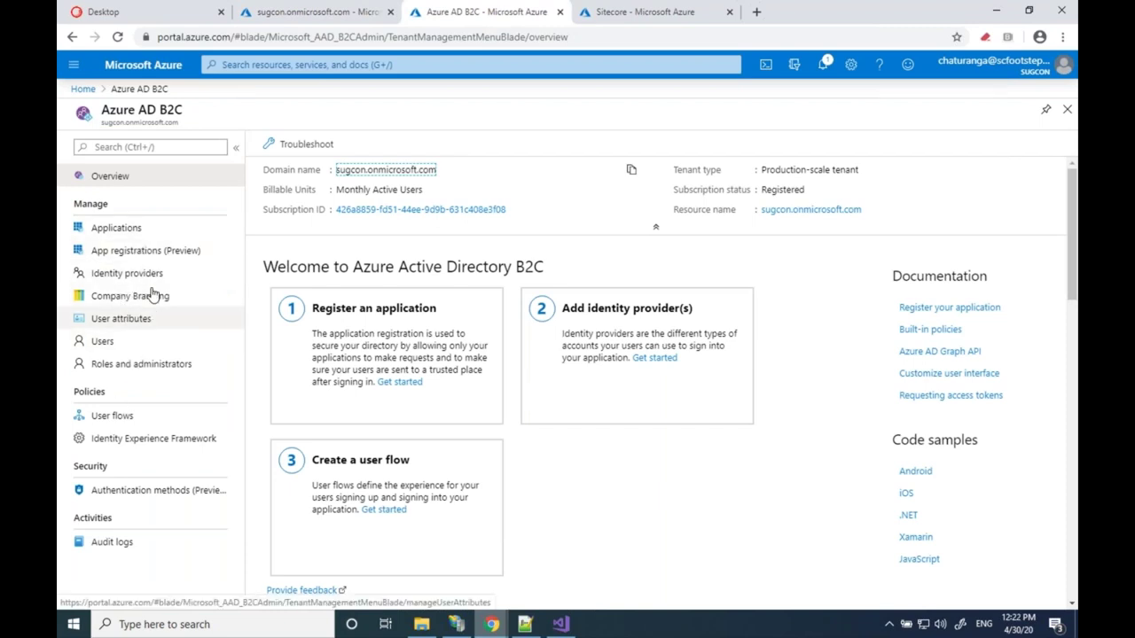
pyautogui.click(122, 320)
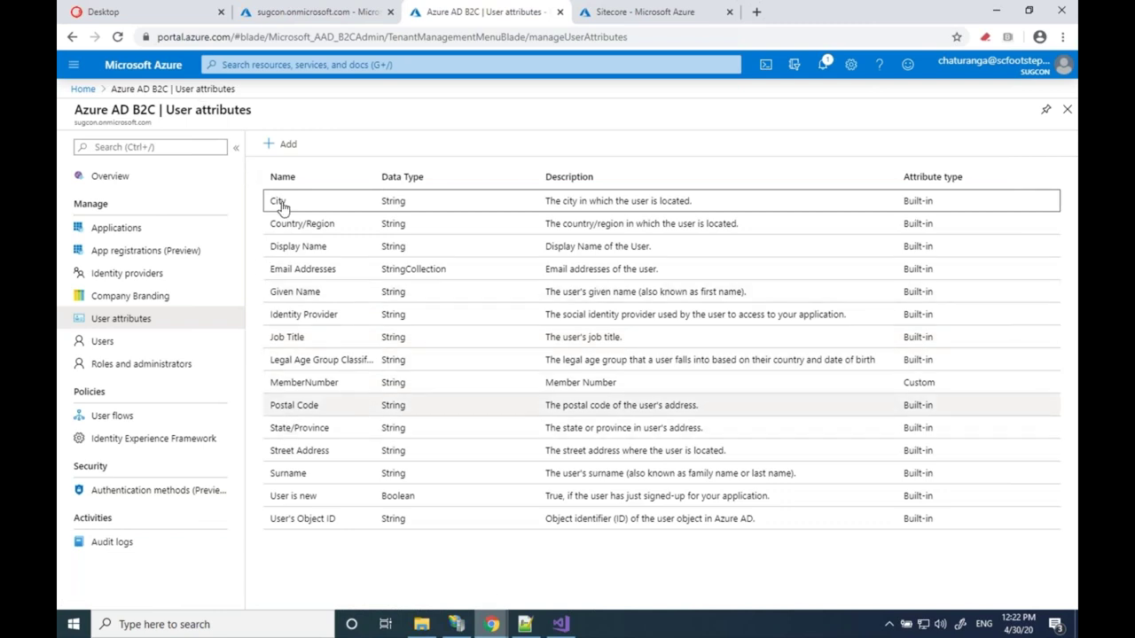
pyautogui.click(305, 391)
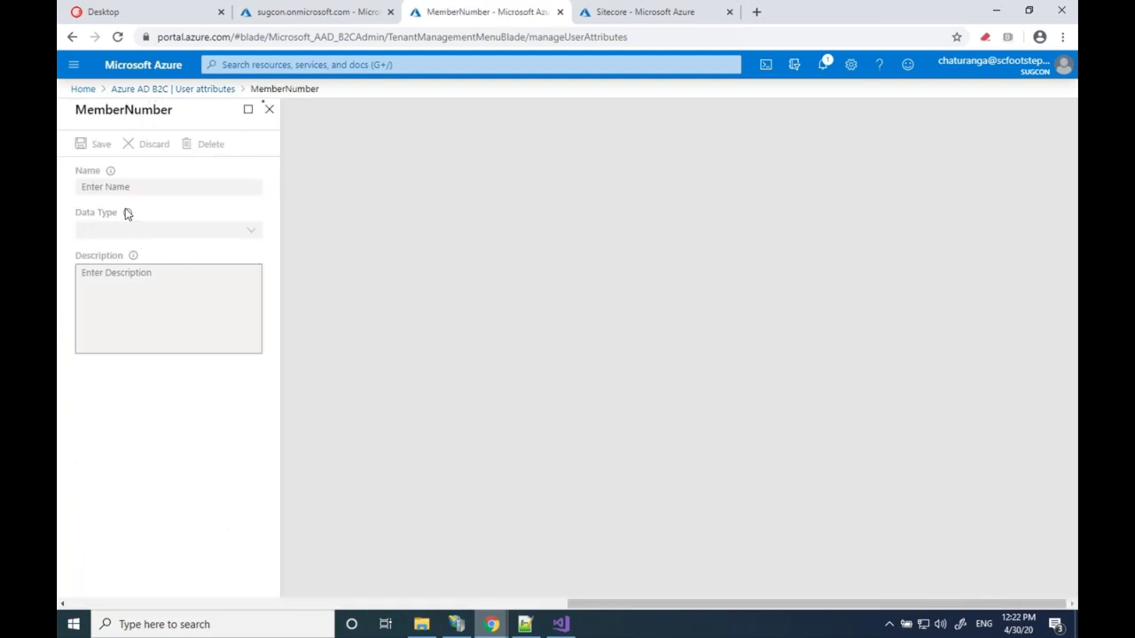
pyautogui.click(268, 111)
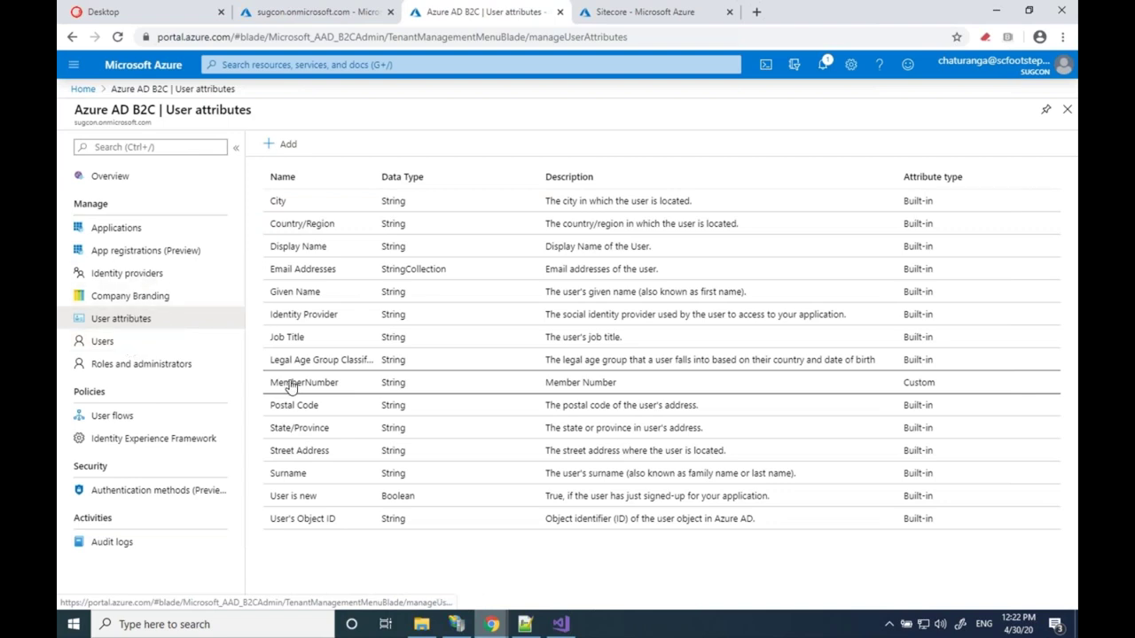
pyautogui.click(104, 343)
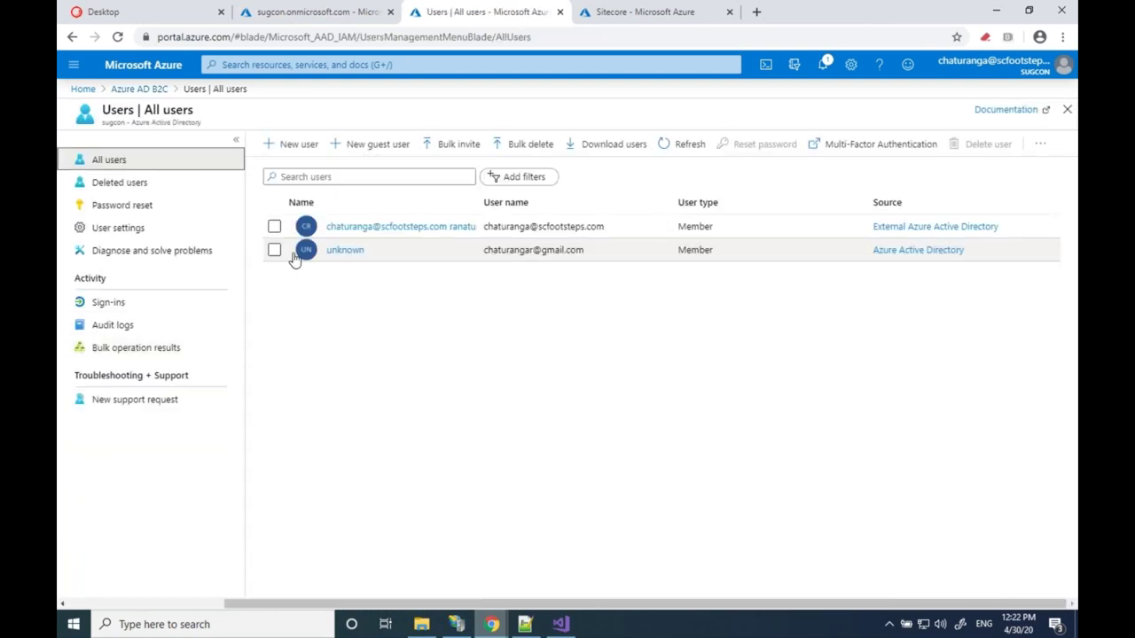
pyautogui.click(345, 252)
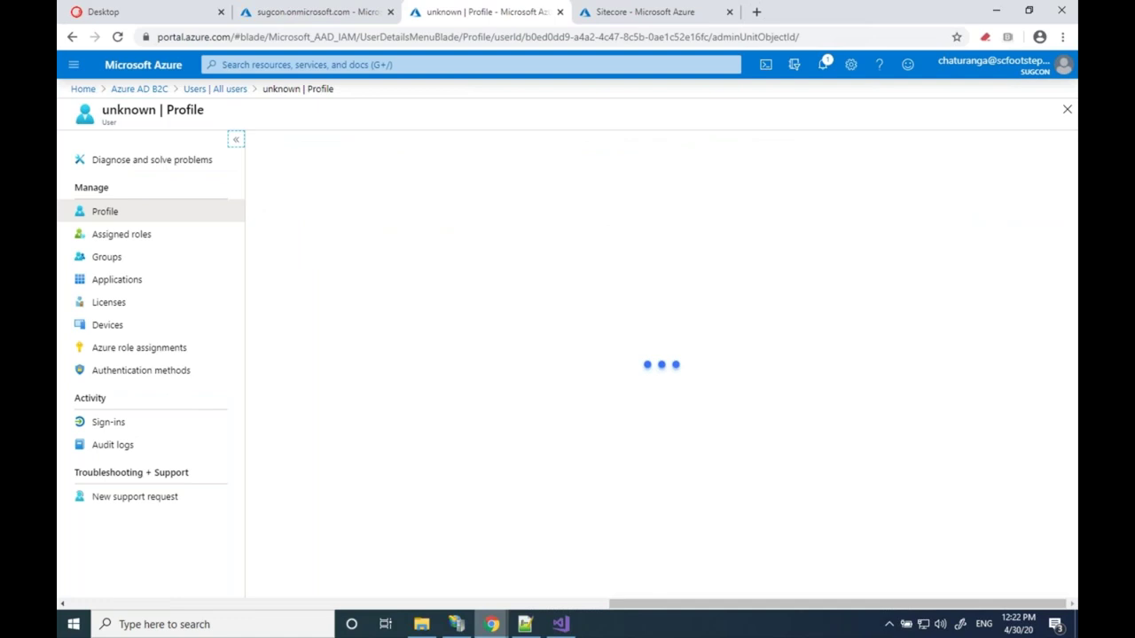
pyautogui.scroll(-1, 390, 393)
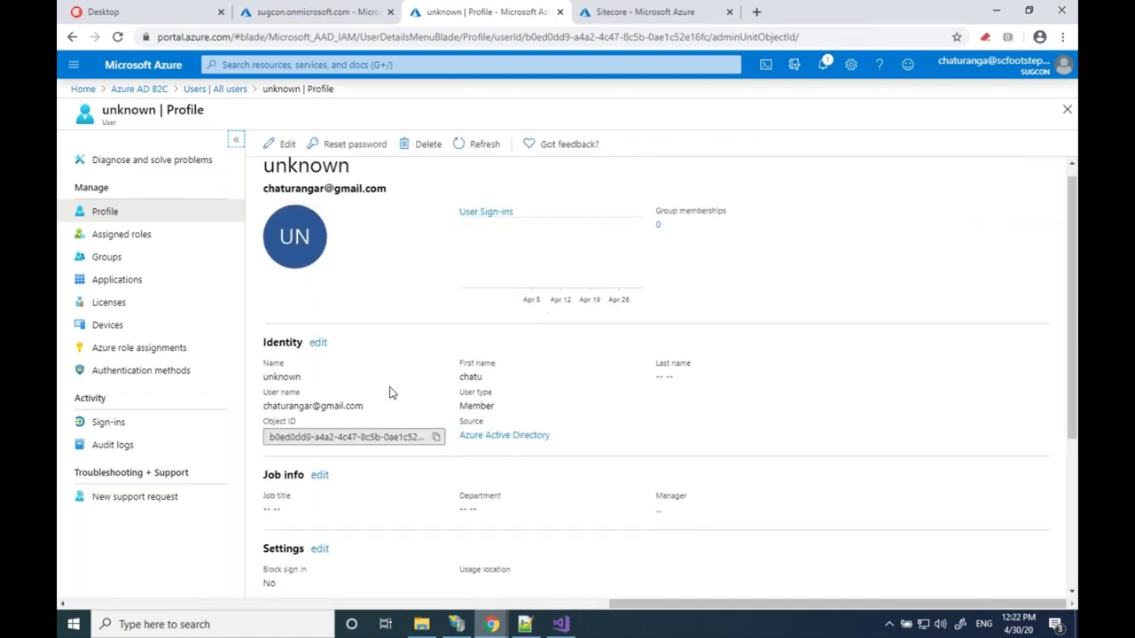
pyautogui.scroll(-3, 390, 392)
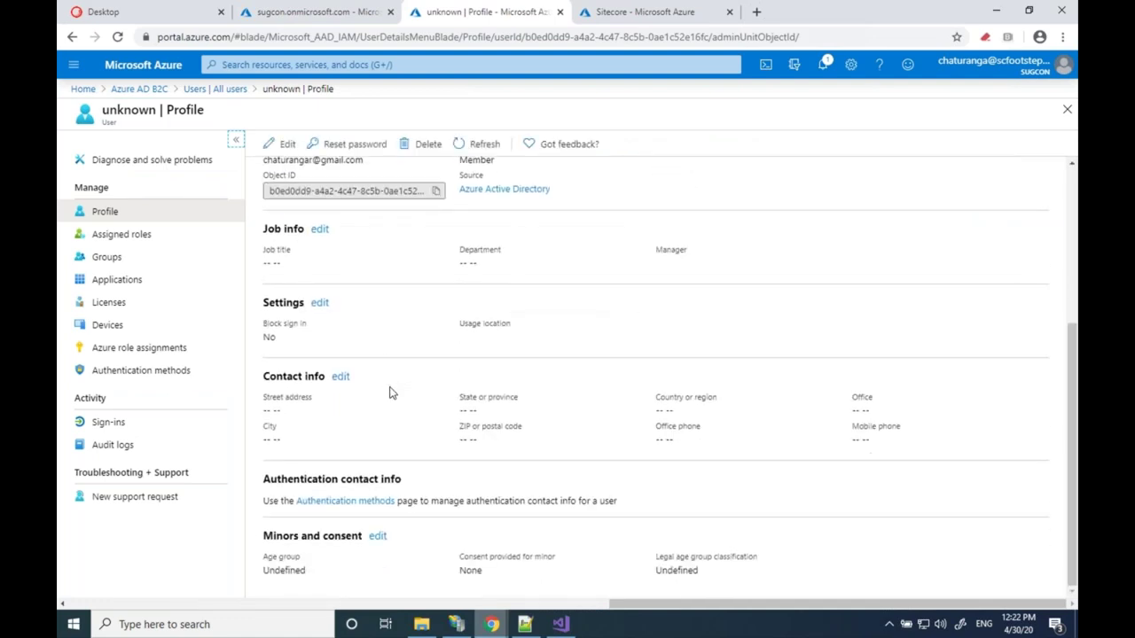
pyautogui.scroll(3, 390, 392)
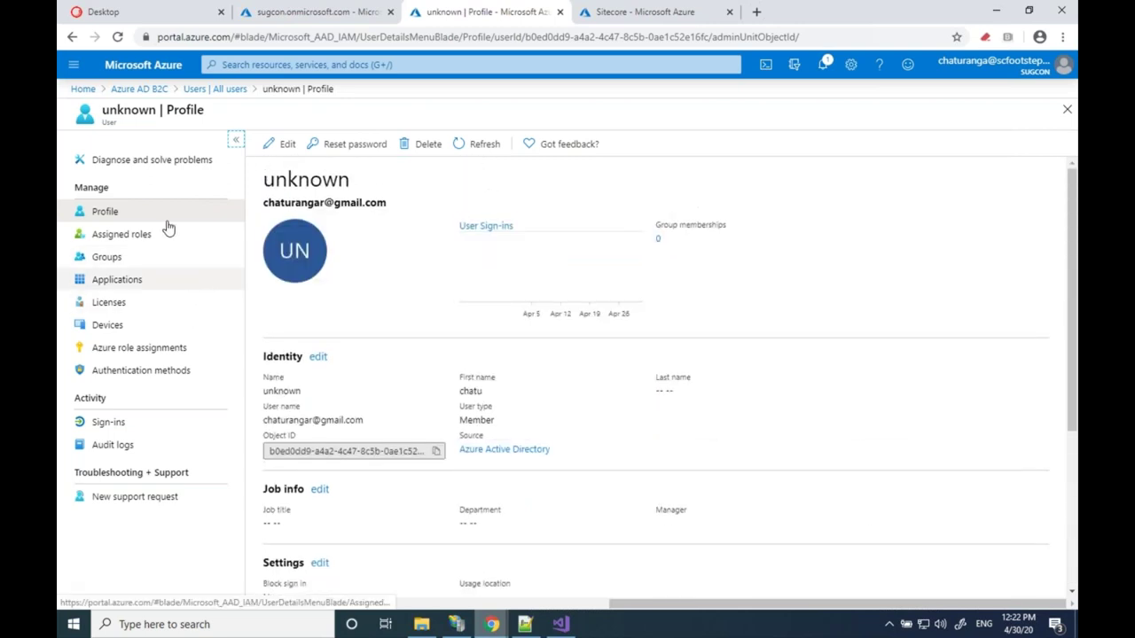
pyautogui.click(214, 89)
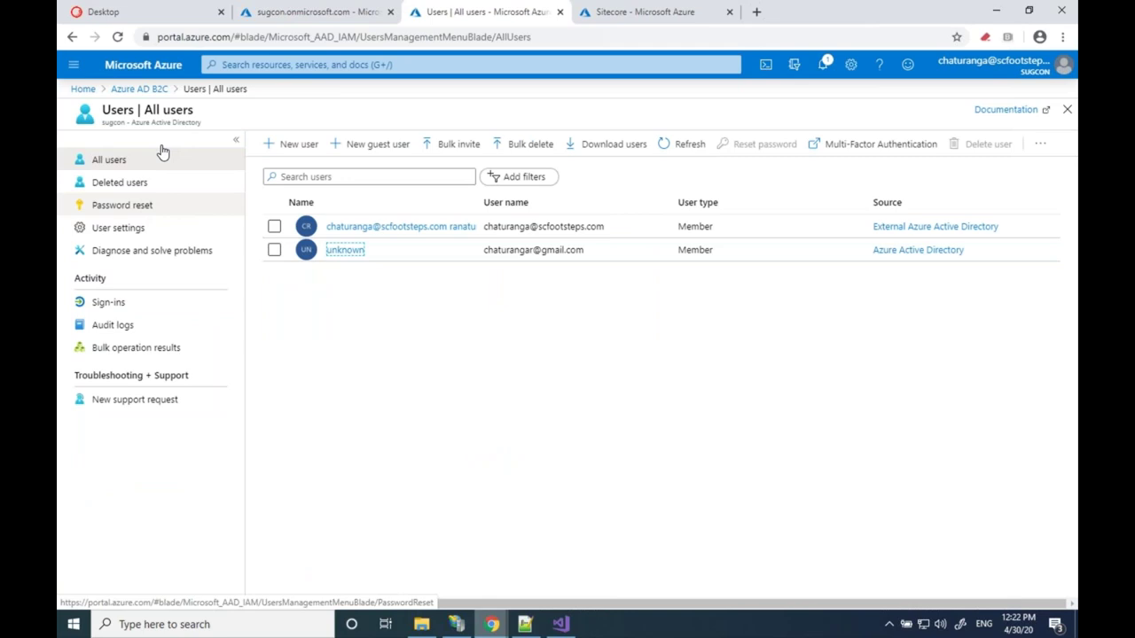
# Return to the Azure AD B2C tenant and list its user flows, including B2C_1_SignIn
pyautogui.click(139, 89)
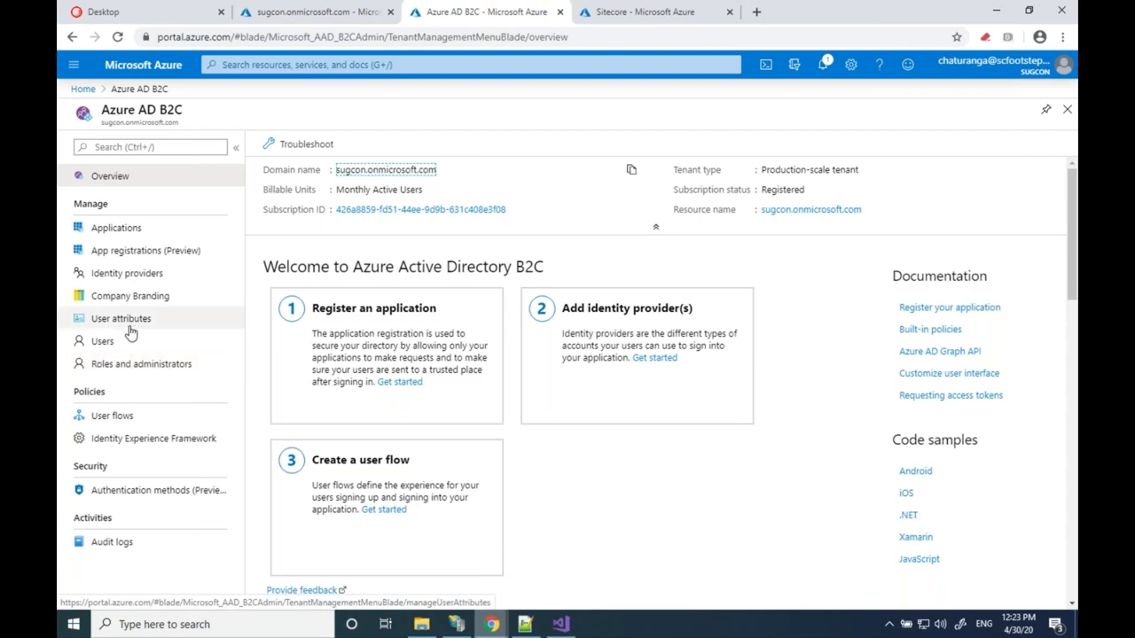
pyautogui.click(112, 416)
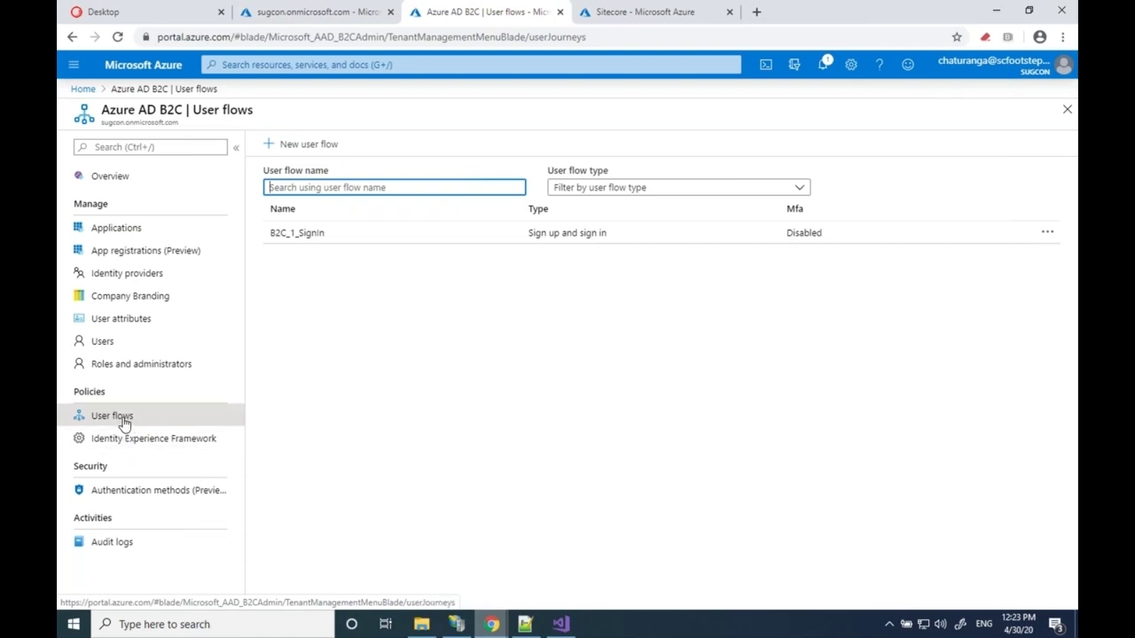
pyautogui.click(308, 243)
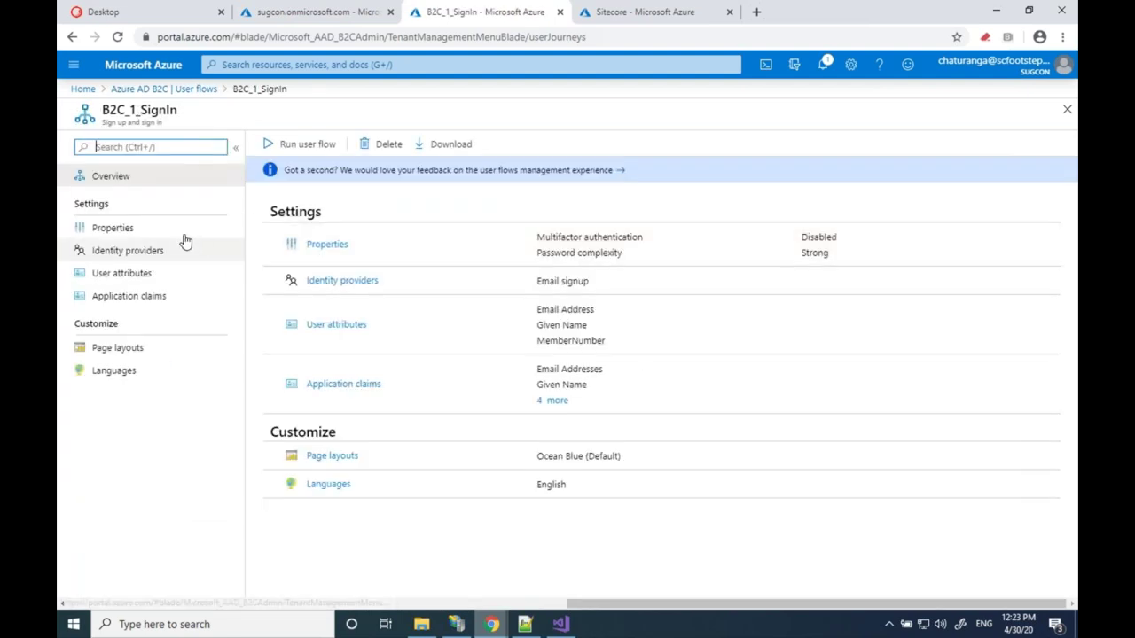
pyautogui.click(128, 277)
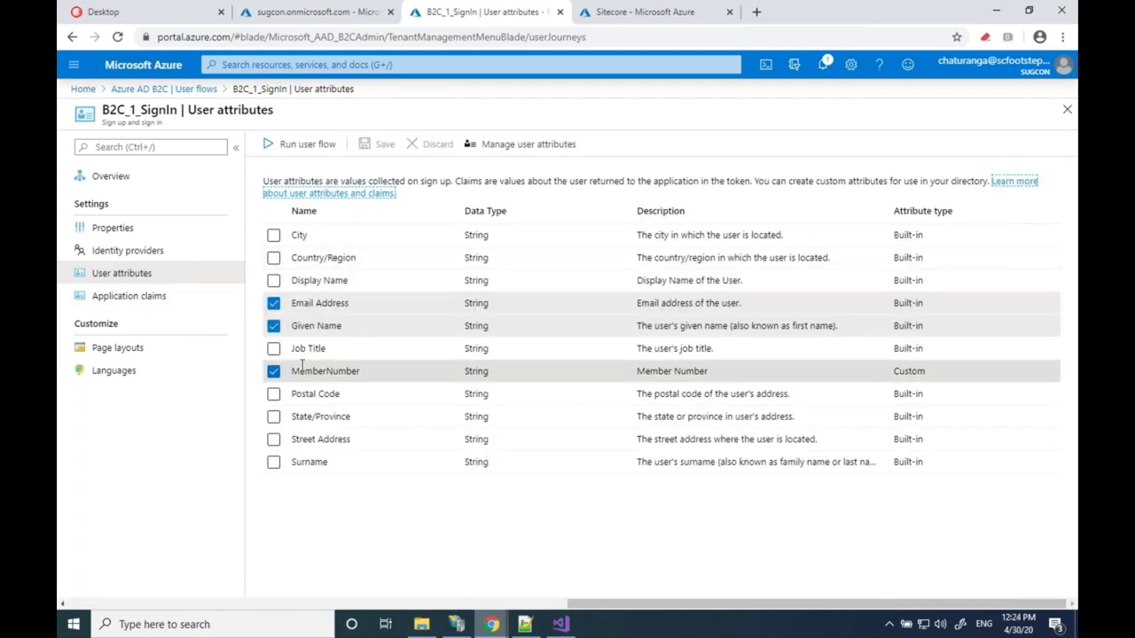
pyautogui.click(129, 299)
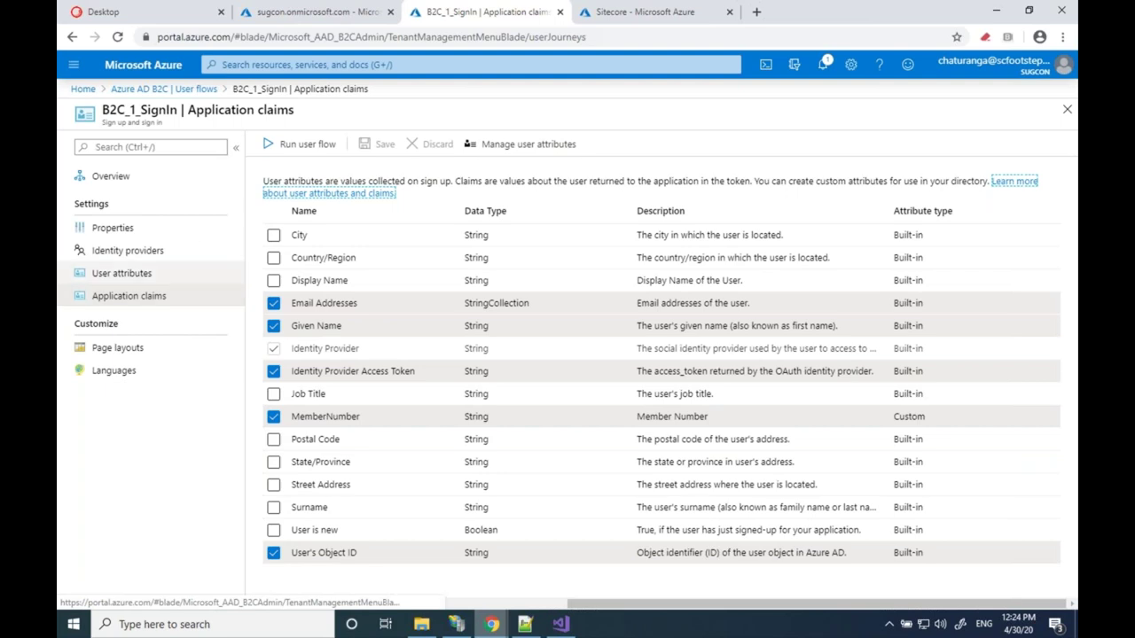
pyautogui.click(181, 92)
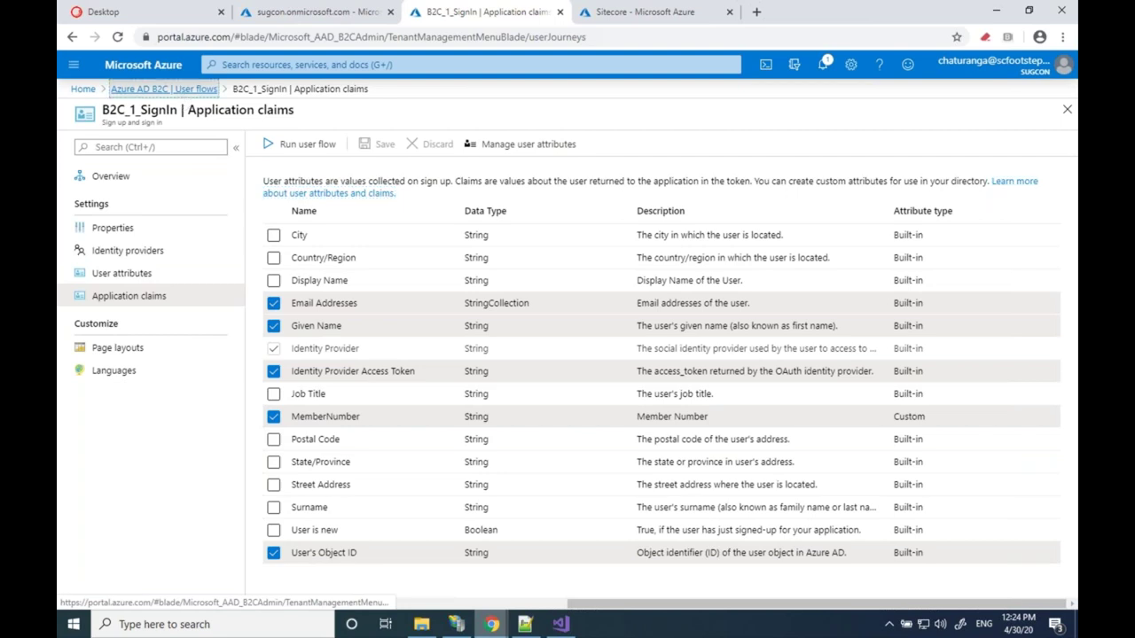
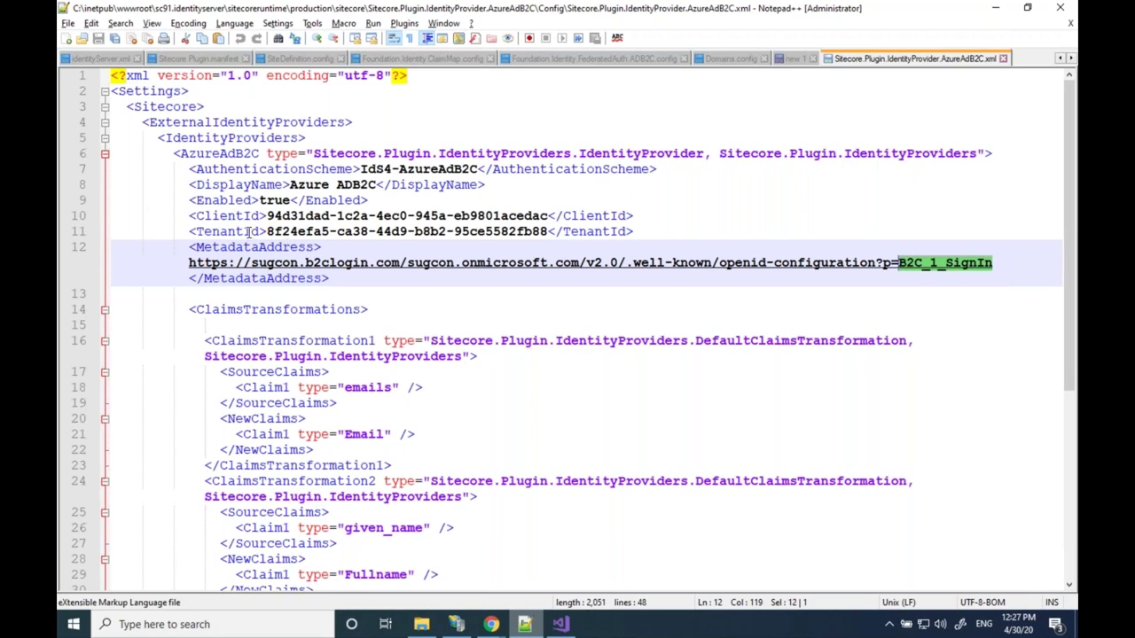
# Highlight the TenantId (line 11) and ClientId (line 10) entries in the AzureAdB2C config
pyautogui.click(250, 232)
pyautogui.doubleClick(249, 232)
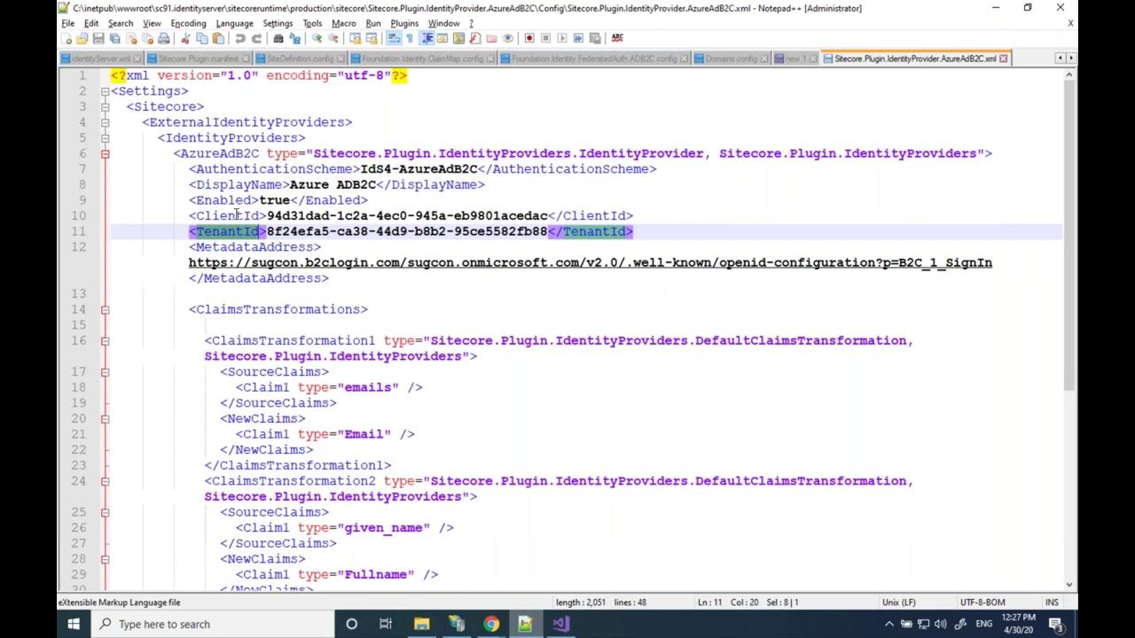
pyautogui.click(237, 215)
pyautogui.doubleClick(237, 216)
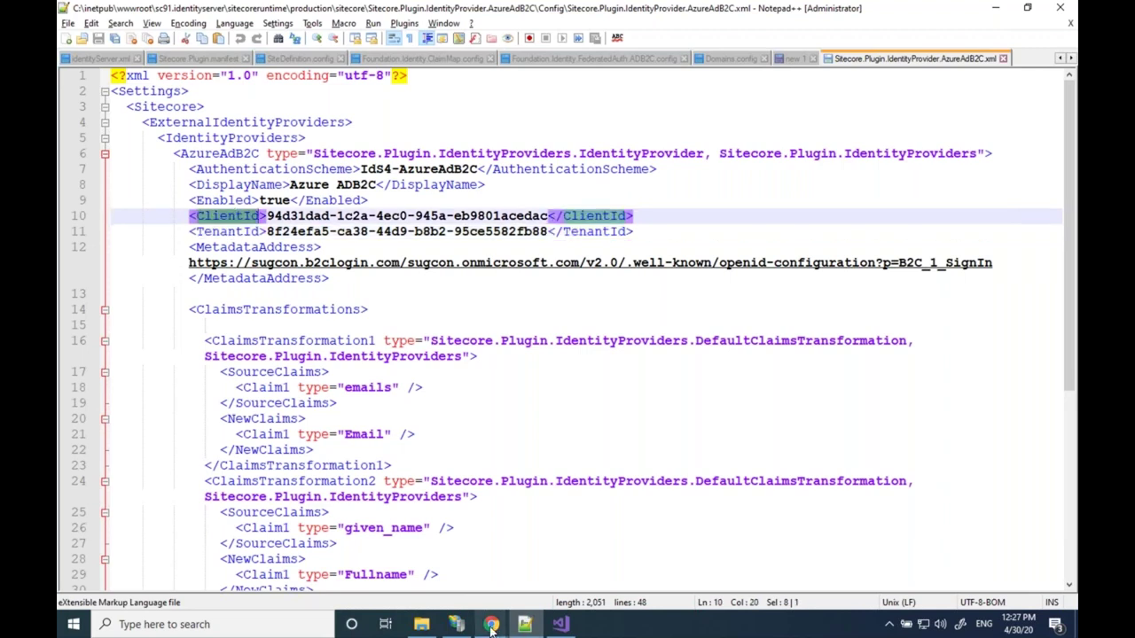
pyautogui.click(492, 626)
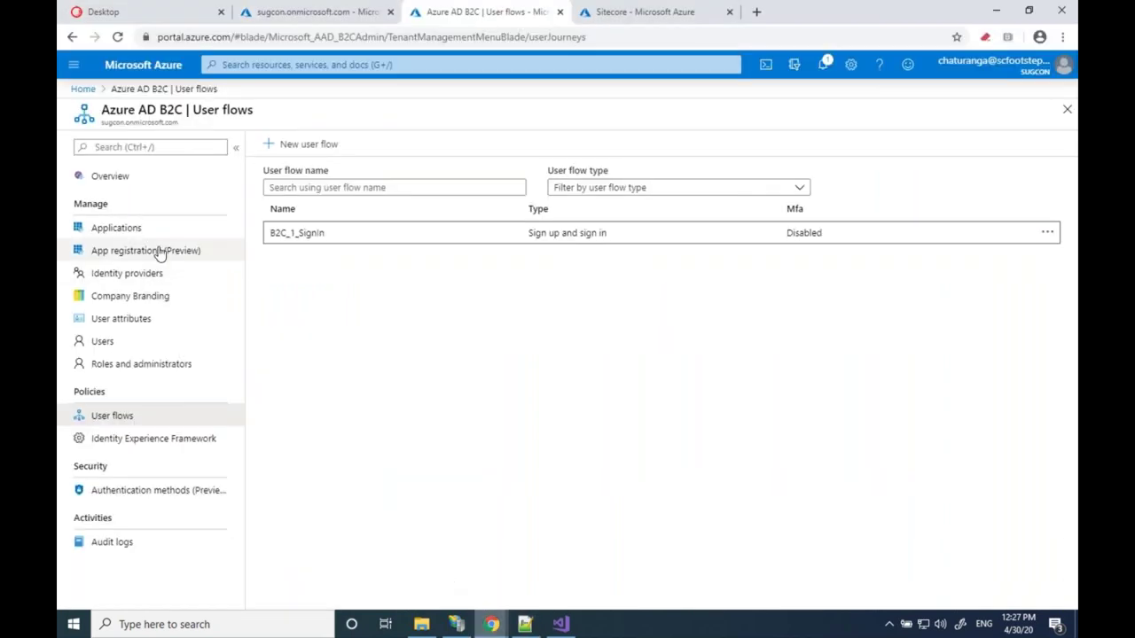
# Review the Sitecore4 app registration's Authentication page: redirect URIs, Access and ID tokens, public client
pyautogui.click(146, 251)
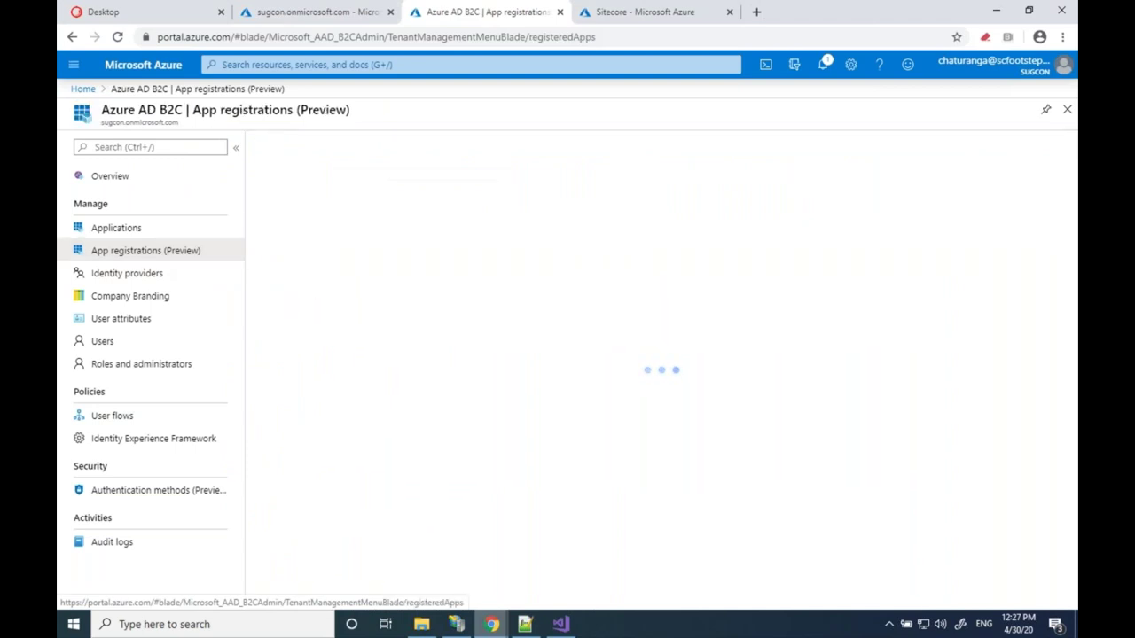
pyautogui.click(324, 306)
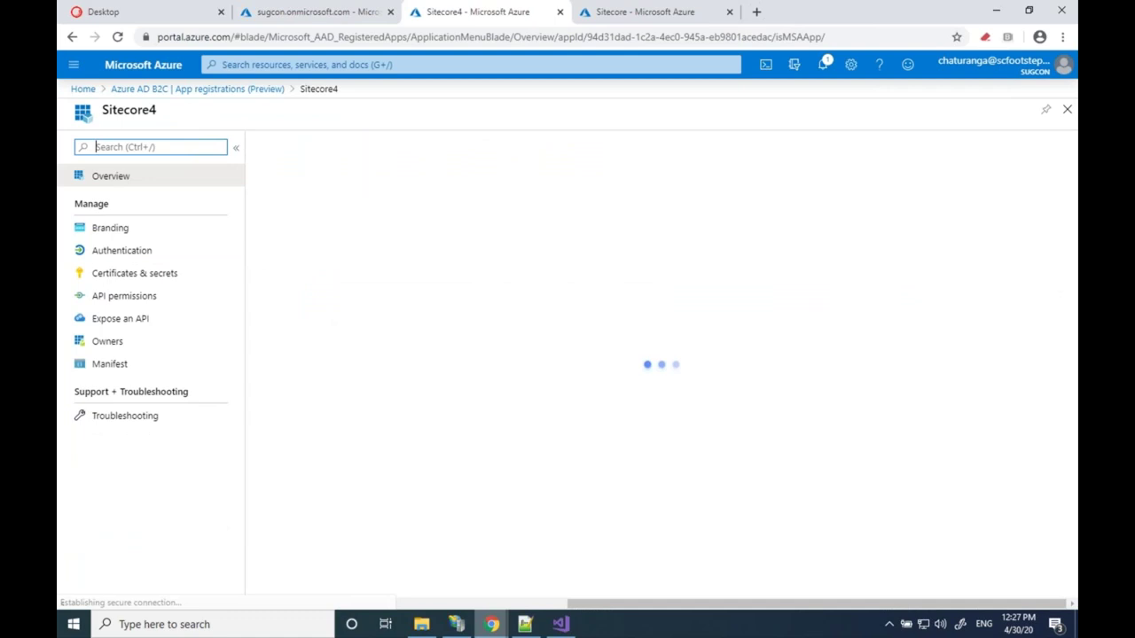
pyautogui.click(158, 252)
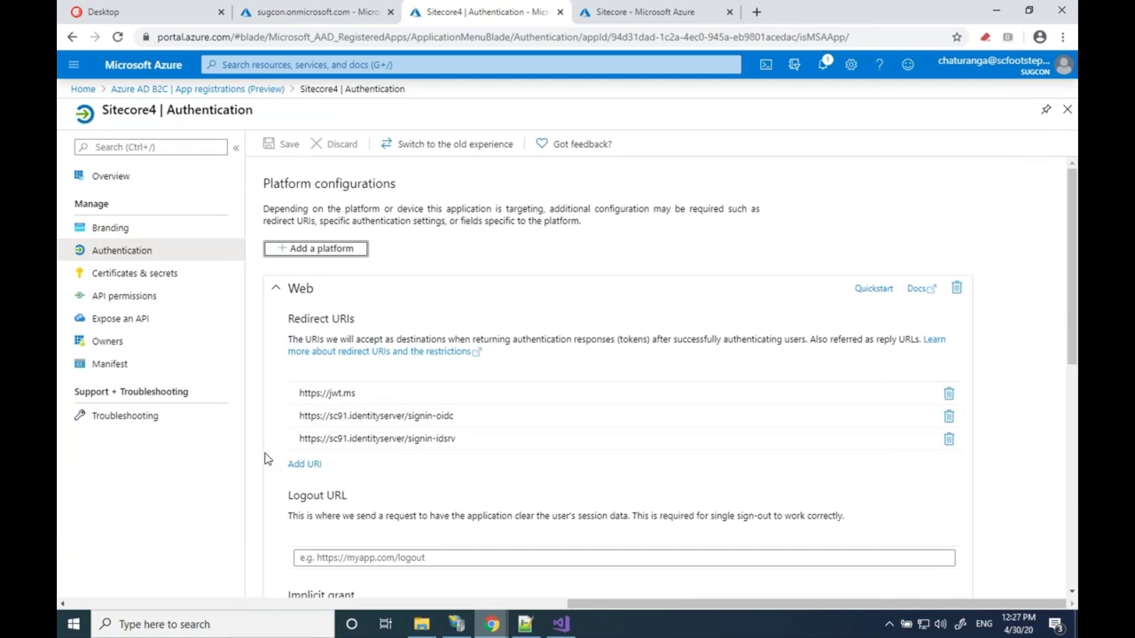
pyautogui.scroll(-3, 264, 460)
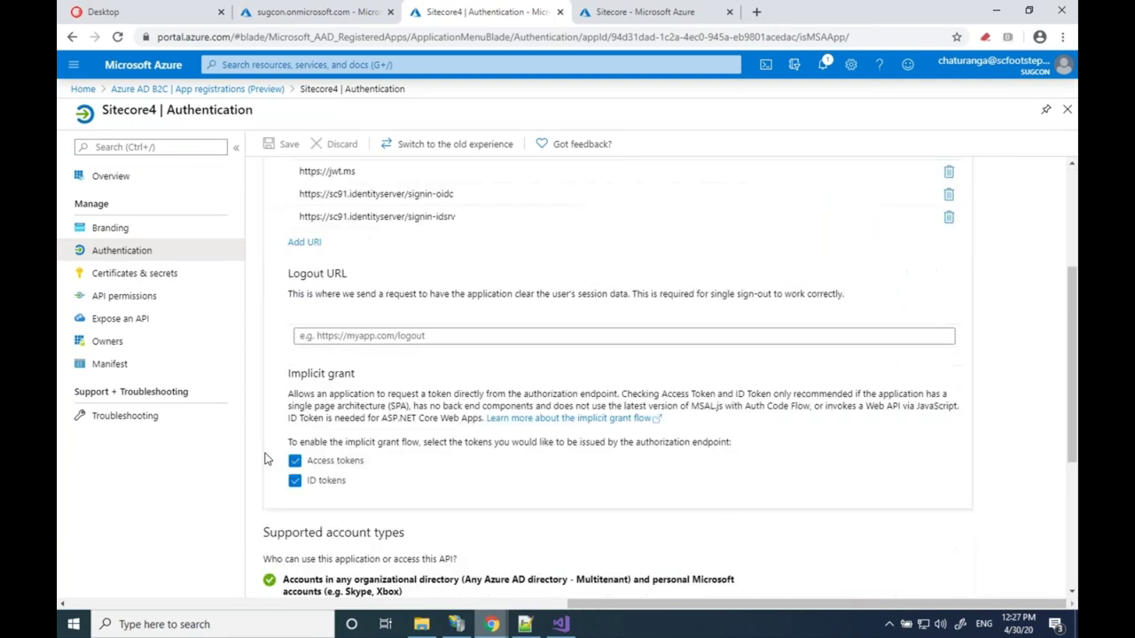
pyautogui.scroll(-4, 264, 460)
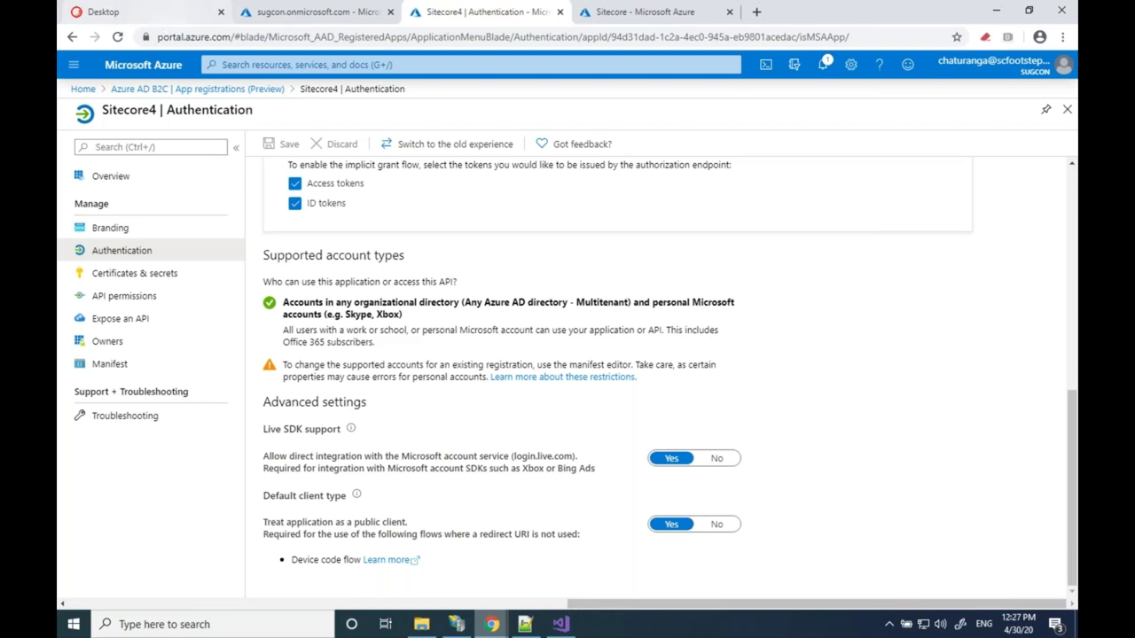
pyautogui.moveTo(528, 628)
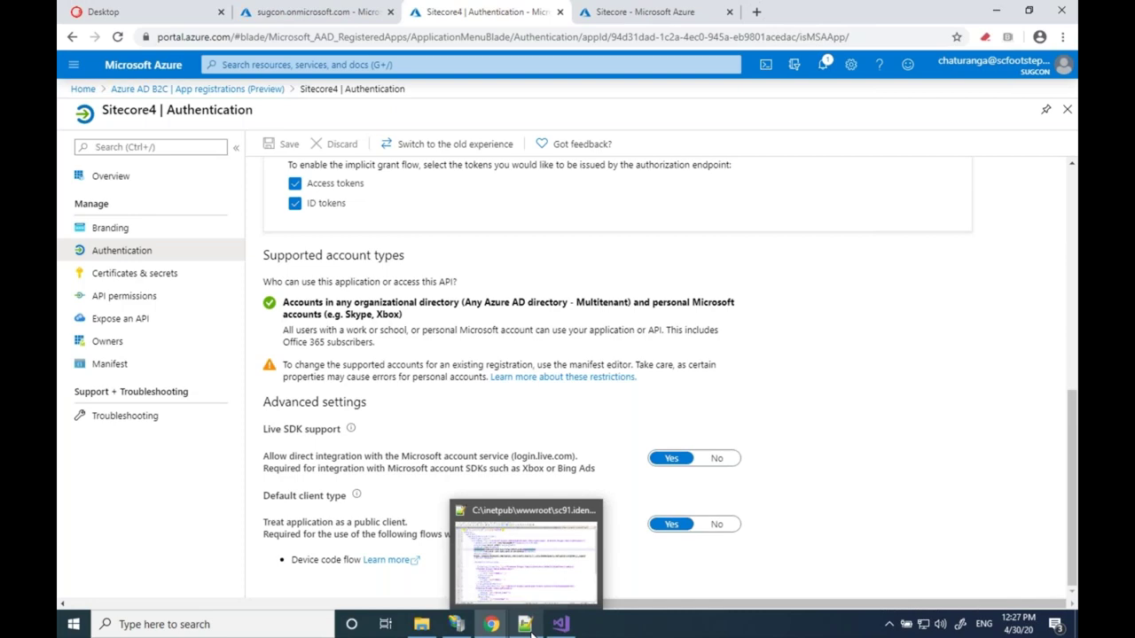
pyautogui.click(530, 631)
# Select the two claims transformations on lines 16–31 of the config
pyautogui.scroll(-3, 223, 219)
pyautogui.click(205, 202)
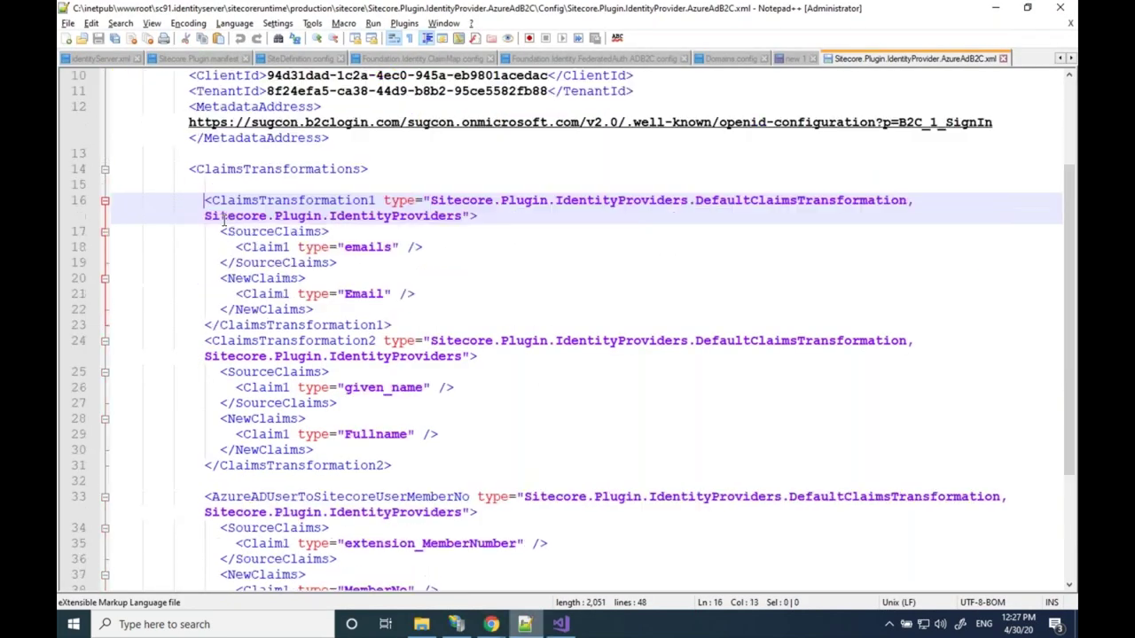
pyautogui.keyDown('shift'); pyautogui.click(393, 465); pyautogui.keyUp('shift')
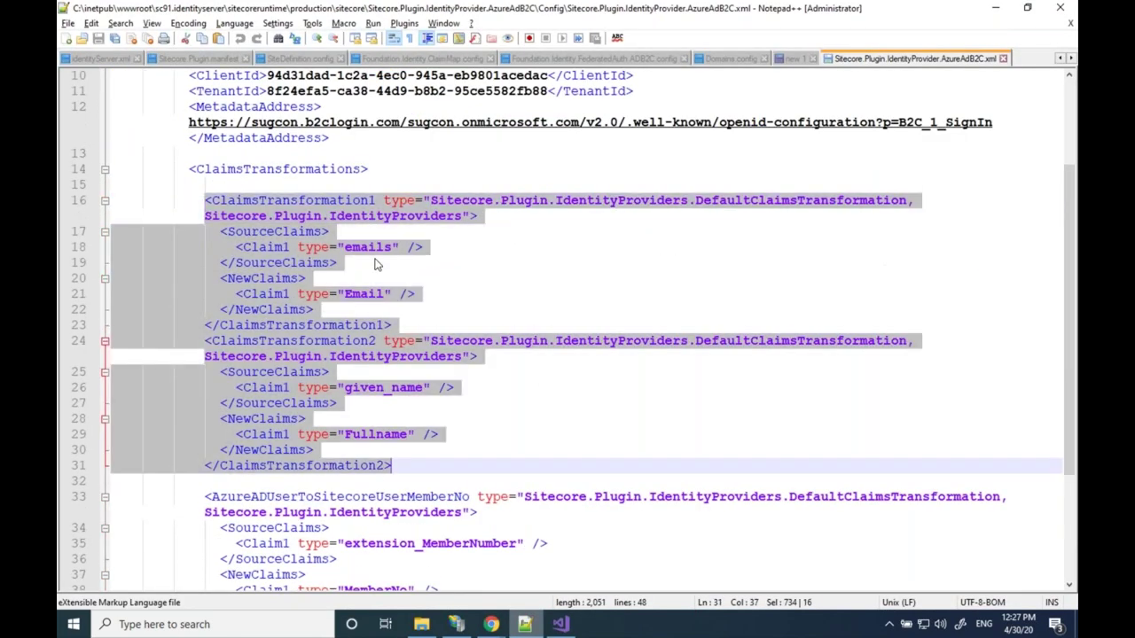
pyautogui.scroll(-2, 374, 264)
pyautogui.scroll(-1, 408, 364)
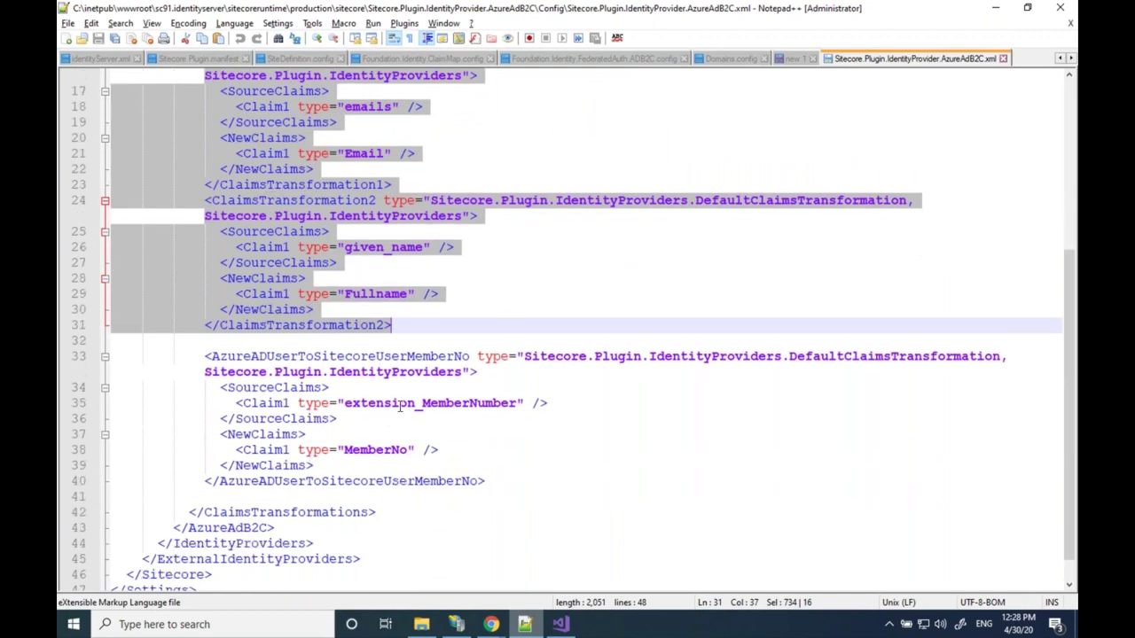
# Compare claim type extension_MemberNumber (line 35) with new claim type MemberNo (line 38)
pyautogui.doubleClick(399, 405)
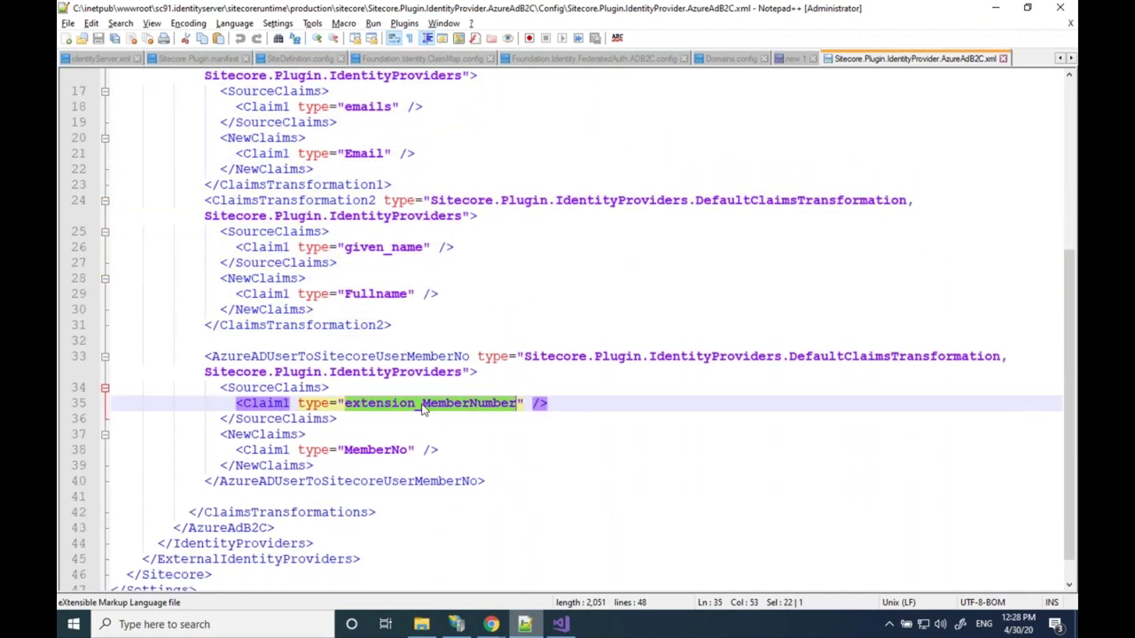
pyautogui.click(422, 405)
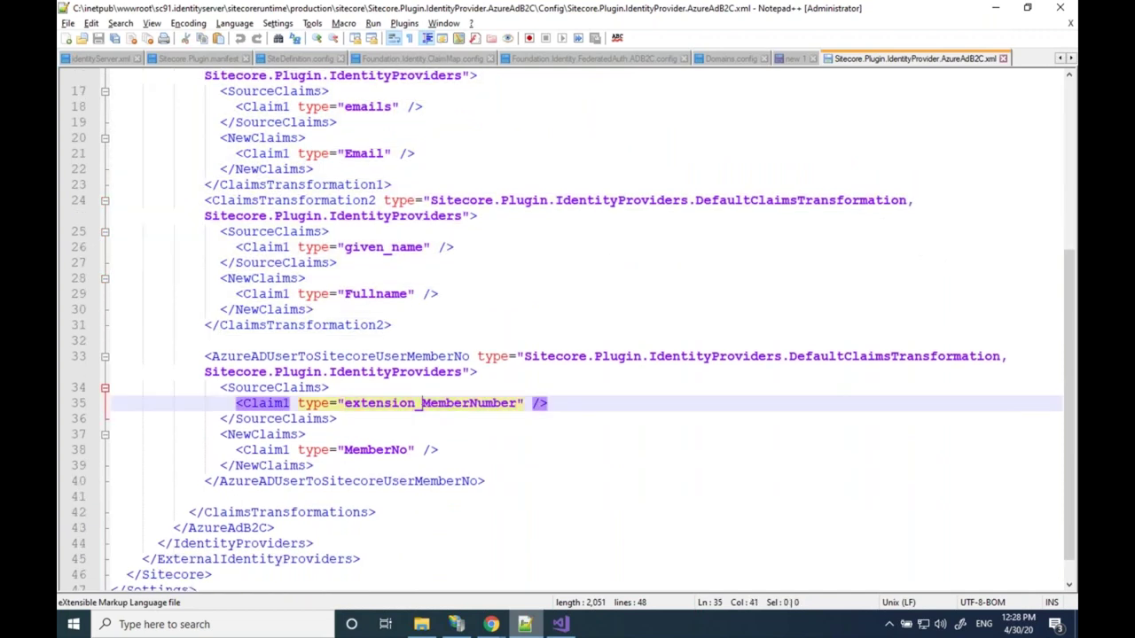
pyautogui.click(284, 388)
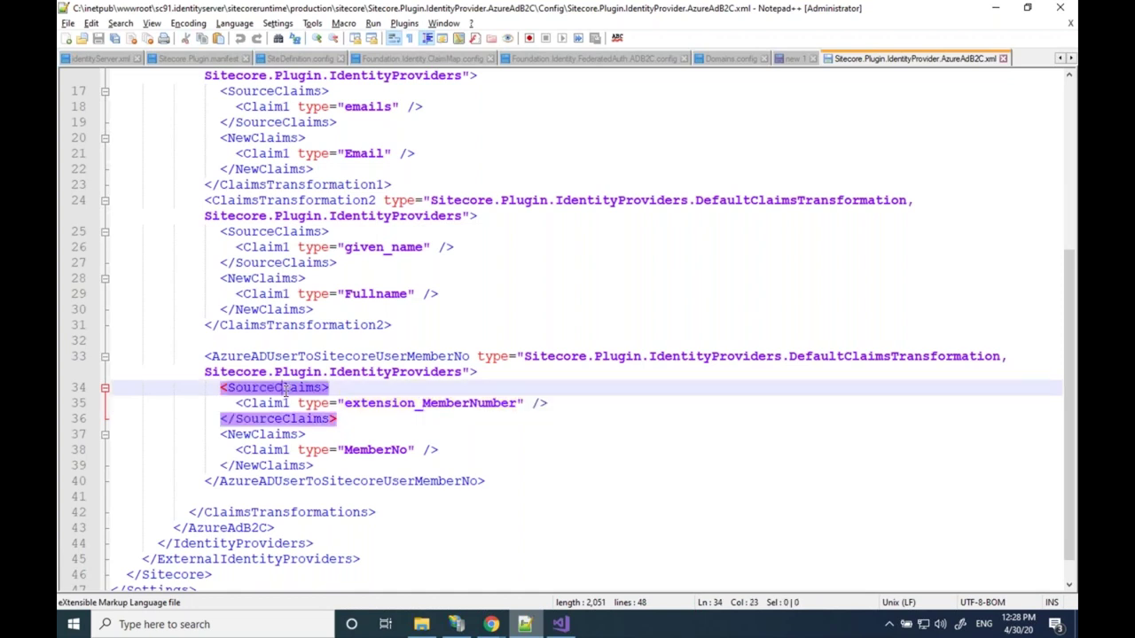
pyautogui.doubleClick(284, 389)
pyautogui.click(423, 405)
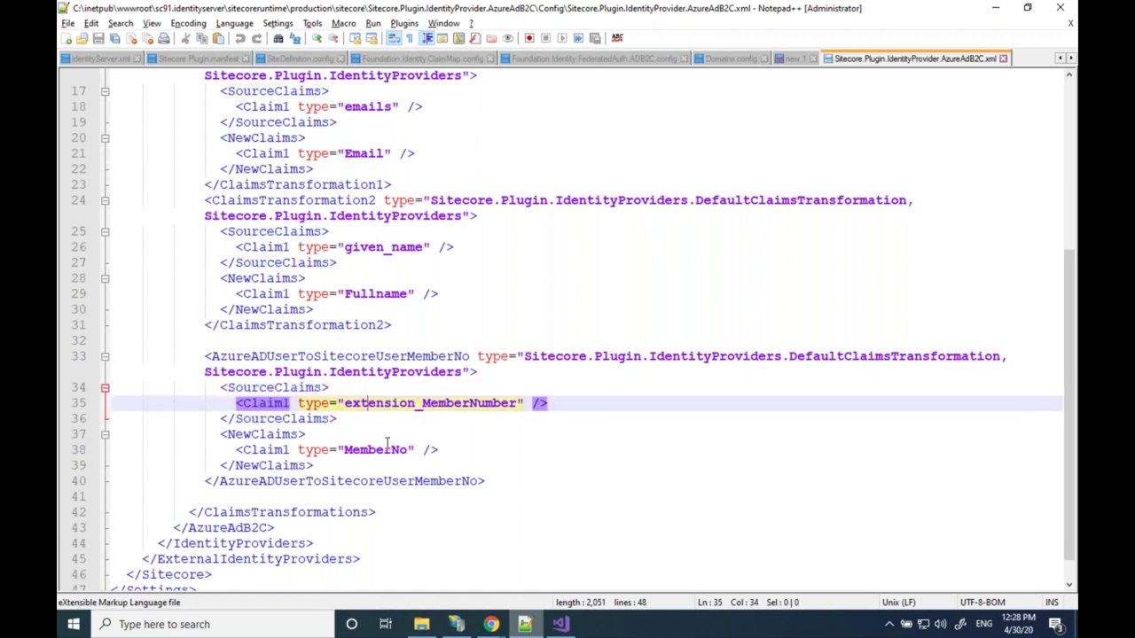
pyautogui.doubleClick(423, 404)
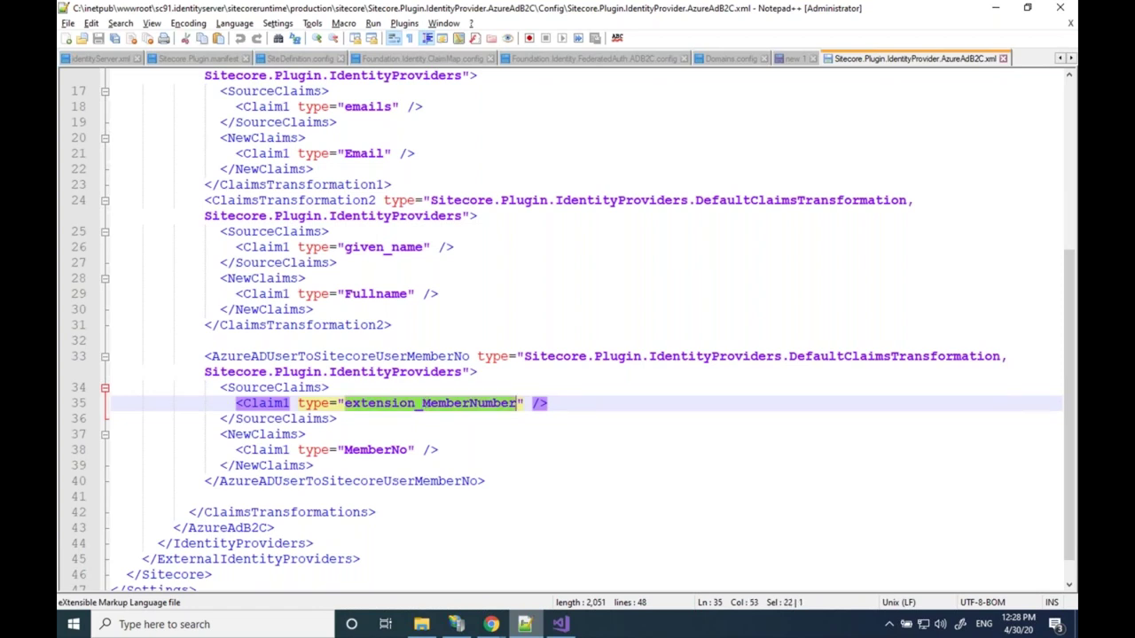
pyautogui.click(422, 403)
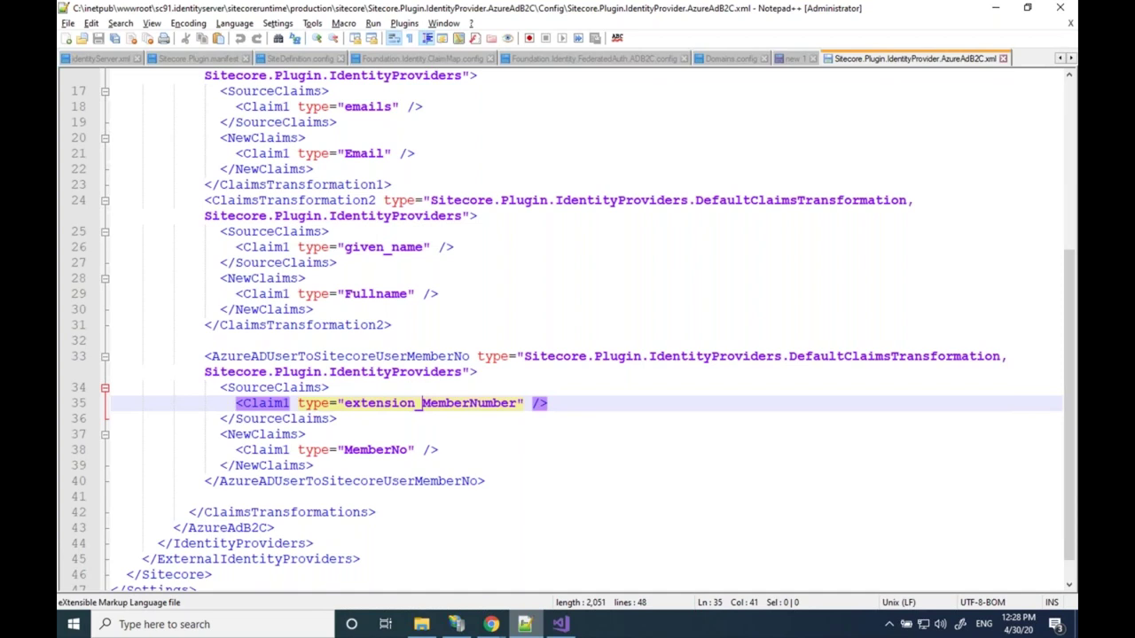
pyautogui.hotkey('ctrl', 'shift', 'Right')
pyautogui.doubleClick(373, 450)
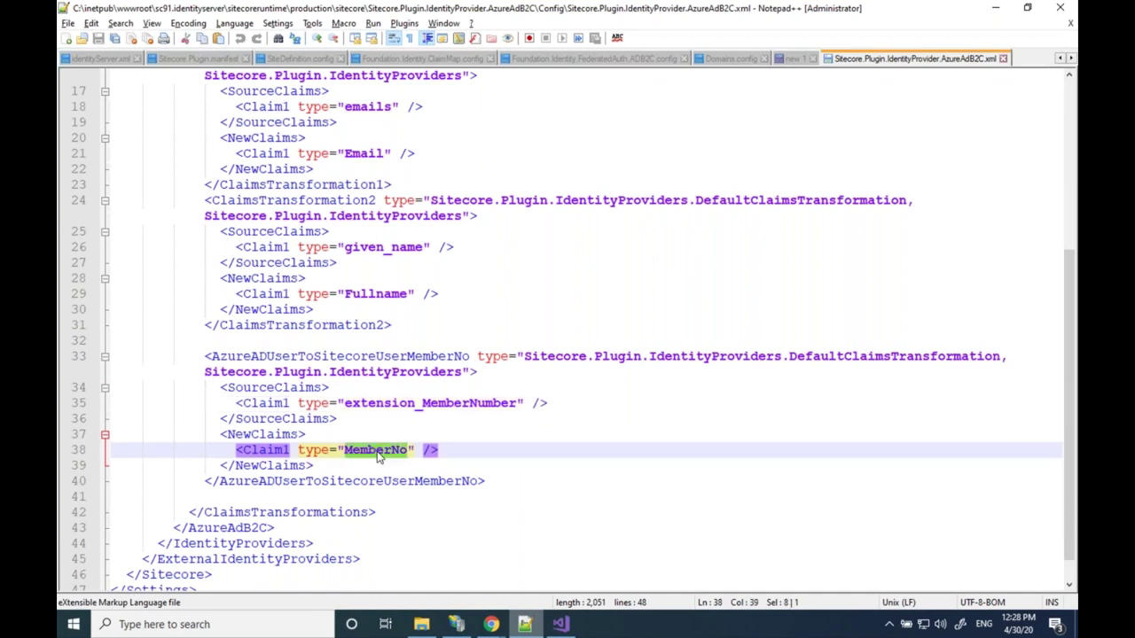
pyautogui.click(414, 404)
pyautogui.doubleClick(413, 404)
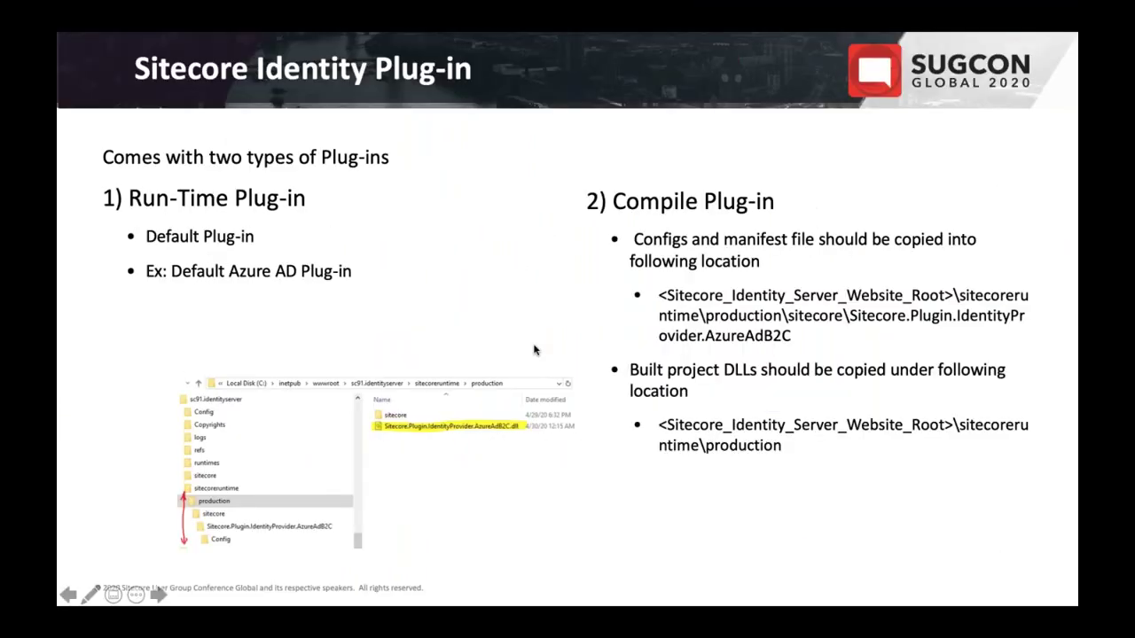
# Advance three slides to the one on finding which claims Azure AD B2C returns
pyautogui.press('Right')
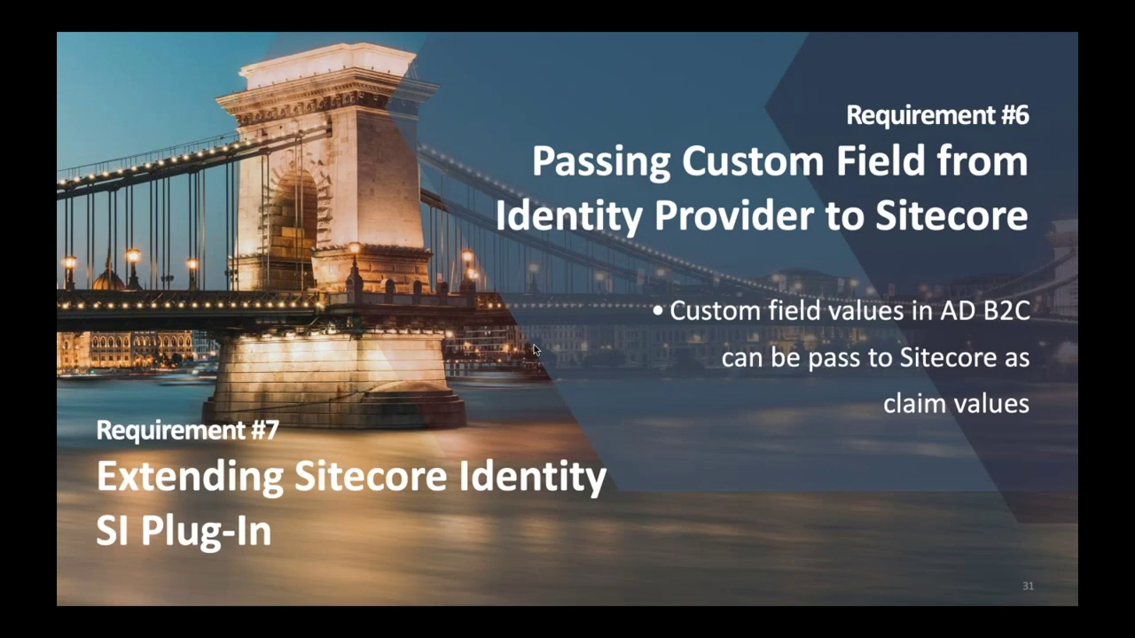
pyautogui.press('Right')
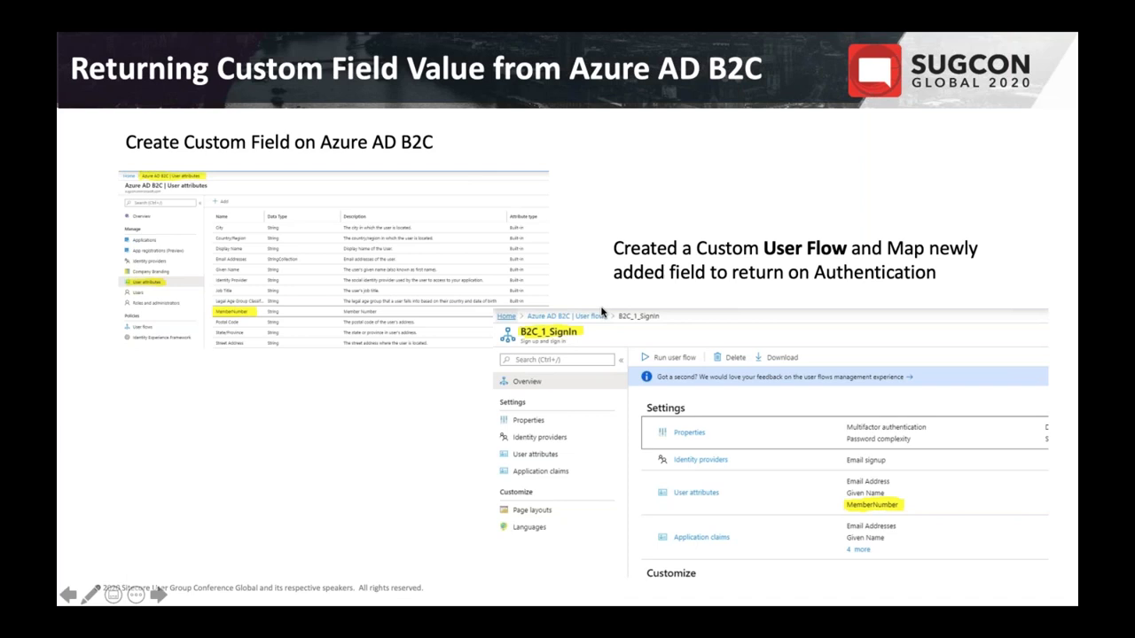
pyautogui.press('Right')
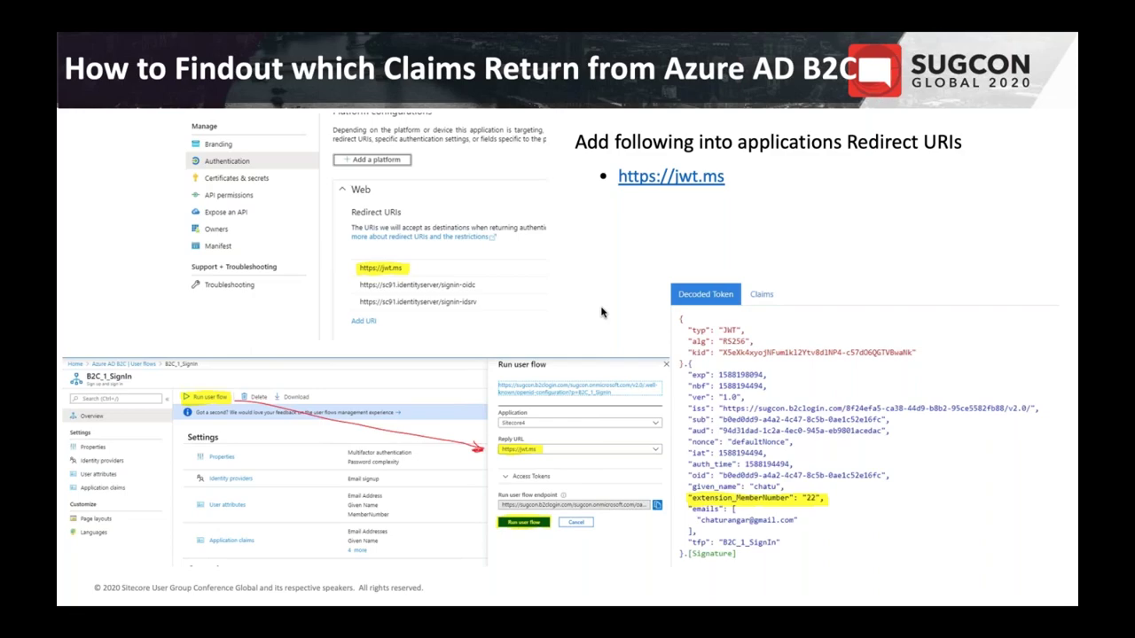
pyautogui.press('ctrl+super+Right')
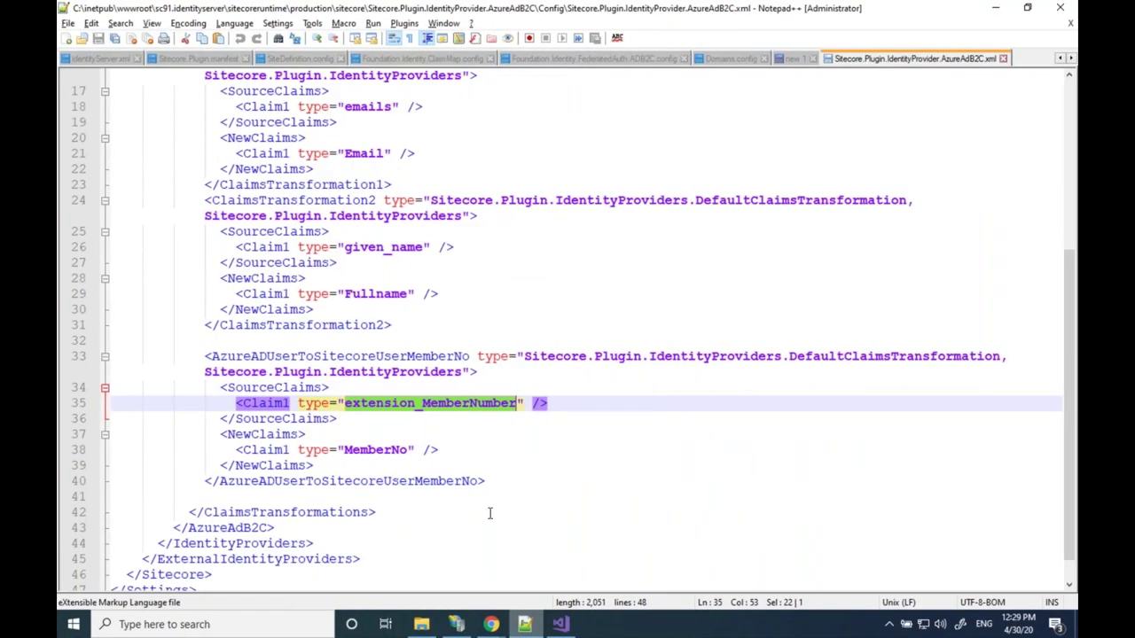
pyautogui.click(492, 625)
pyautogui.click(413, 551)
pyautogui.scroll(10, 393, 413)
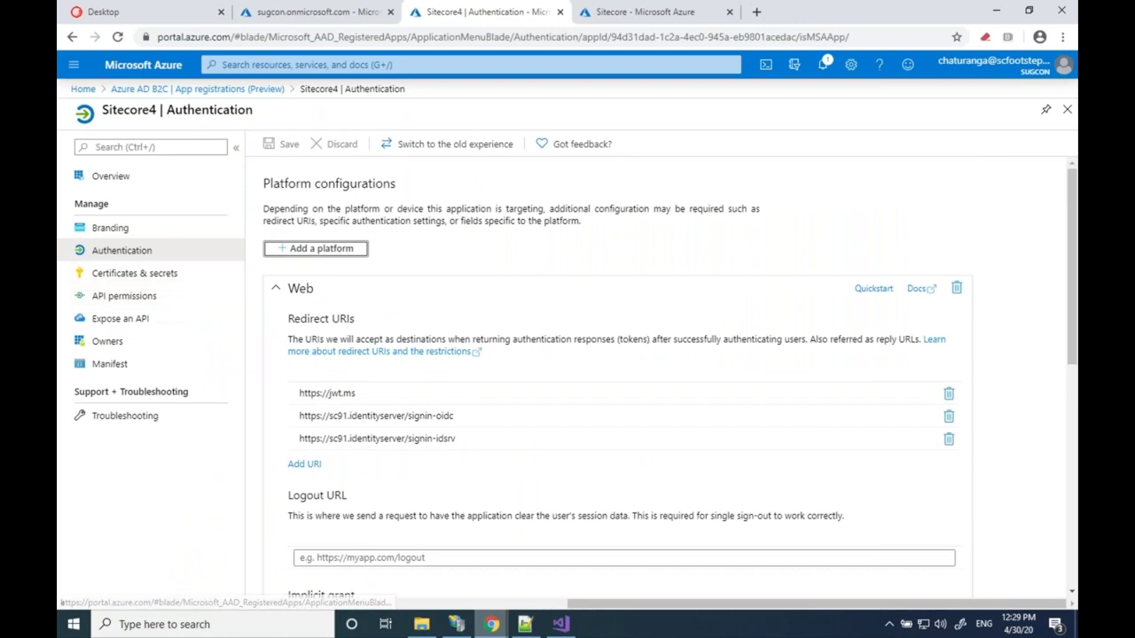
pyautogui.click(196, 89)
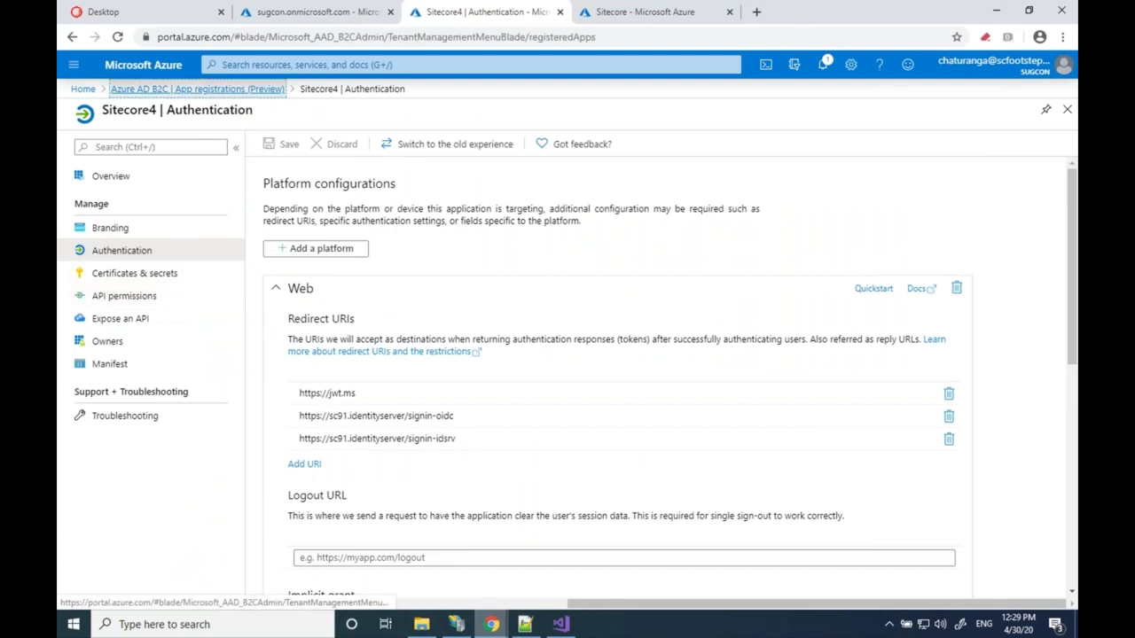
pyautogui.click(322, 303)
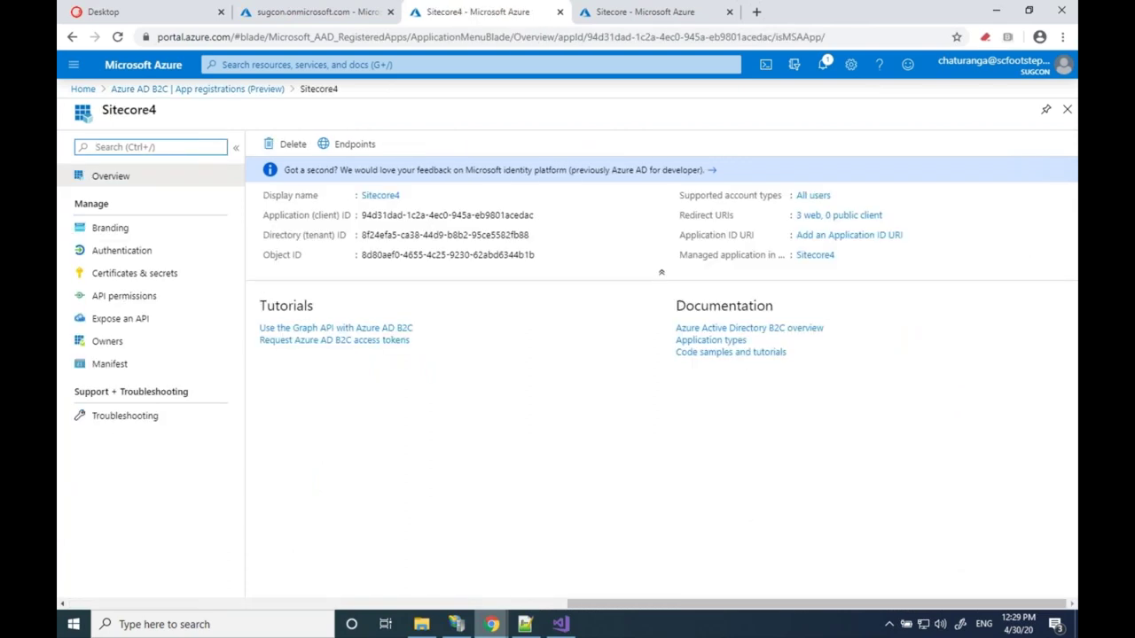
pyautogui.click(130, 253)
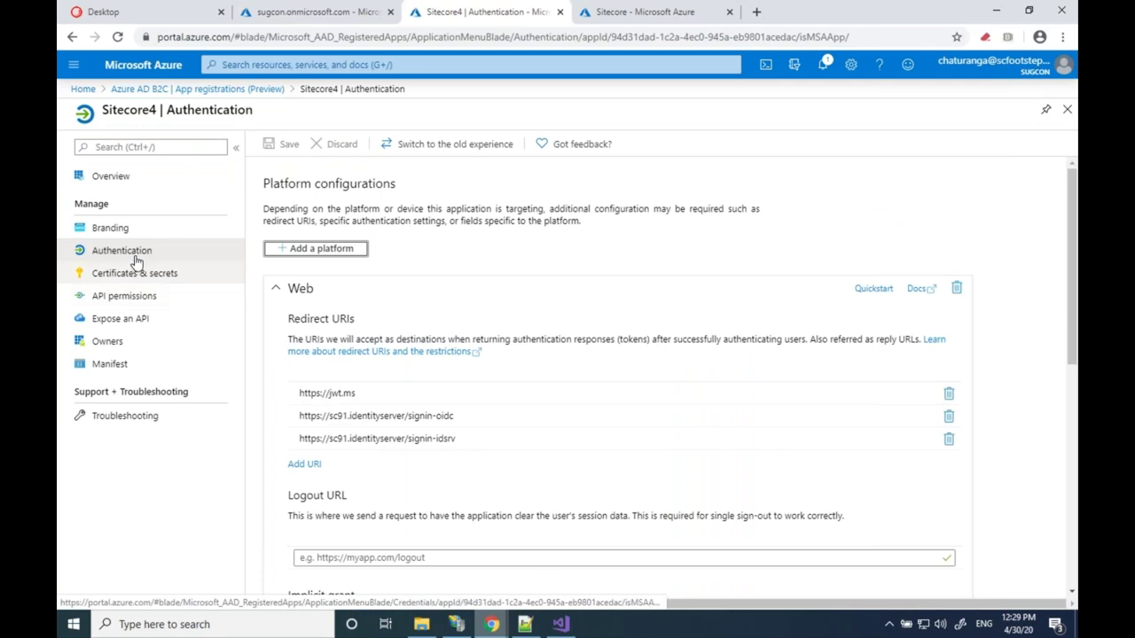
pyautogui.click(111, 175)
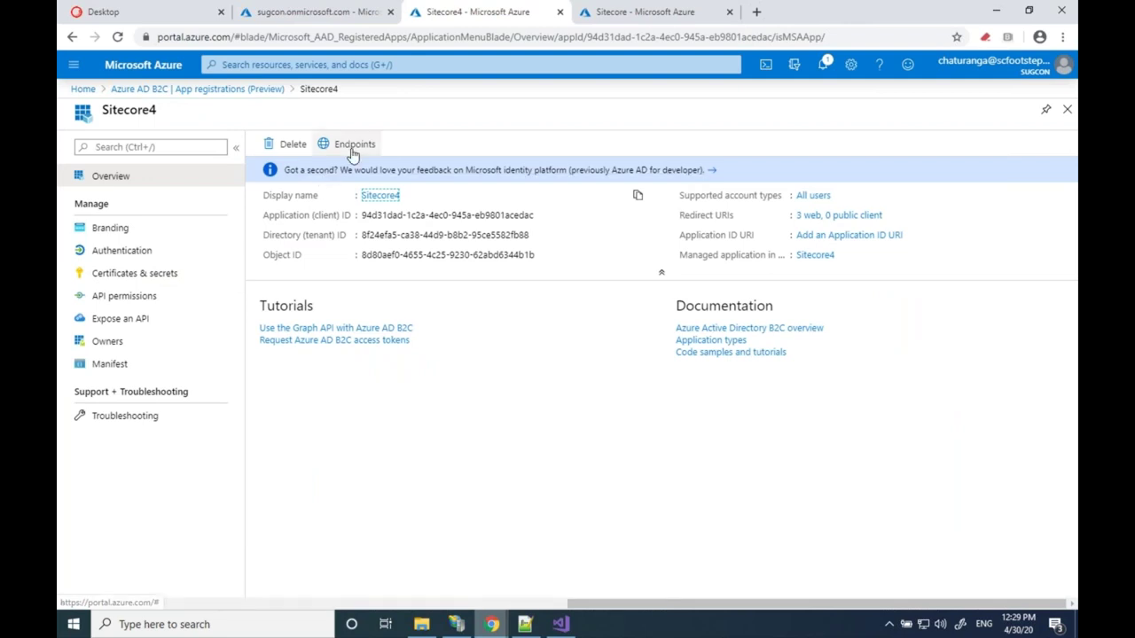
pyautogui.click(353, 153)
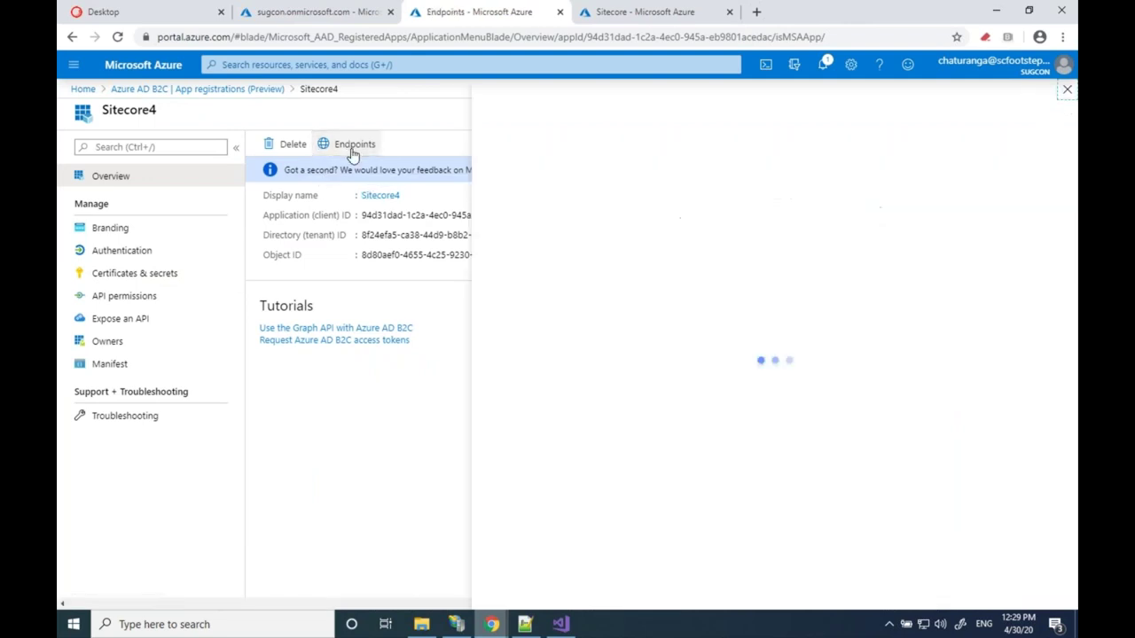
pyautogui.moveTo(525, 625)
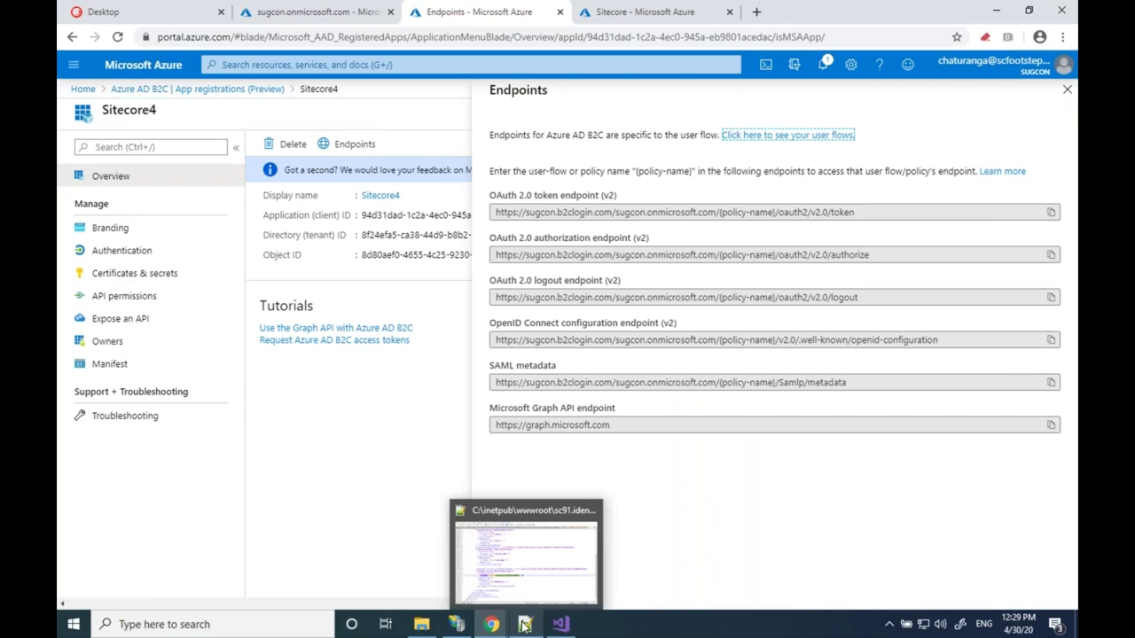
pyautogui.click(525, 625)
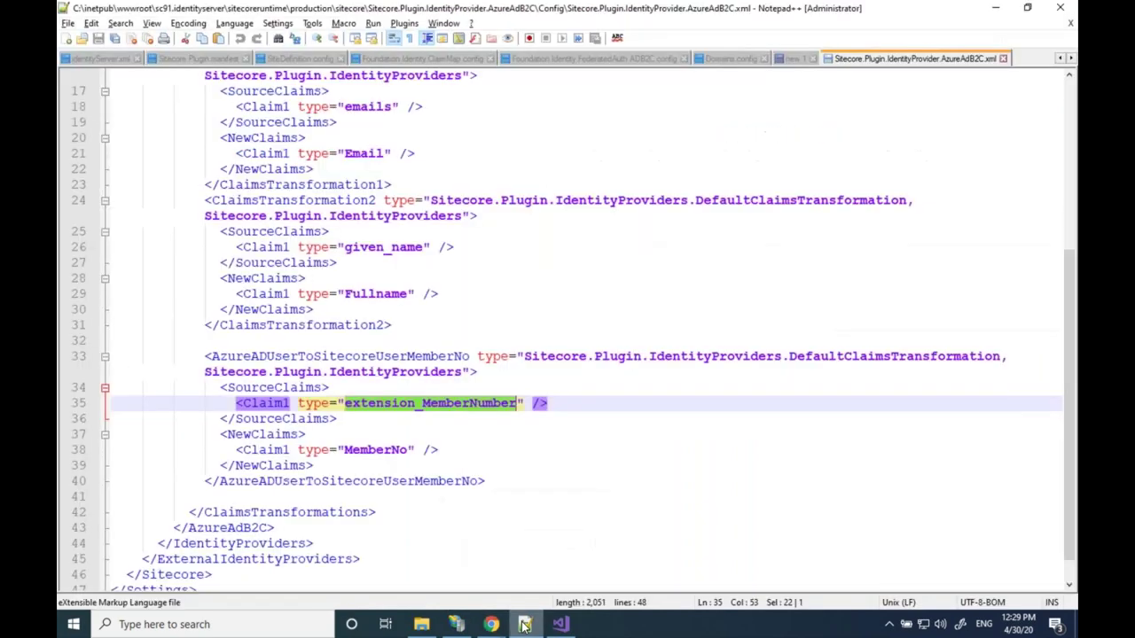
pyautogui.scroll(5, 567, 328)
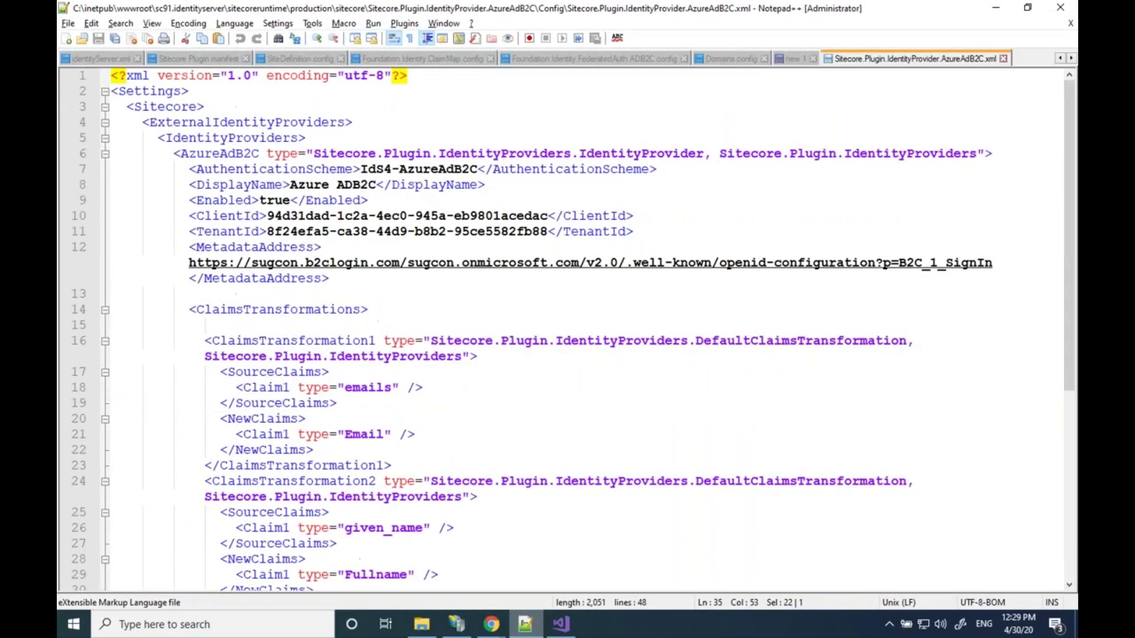
pyautogui.hotkey('alt', 'Tab')
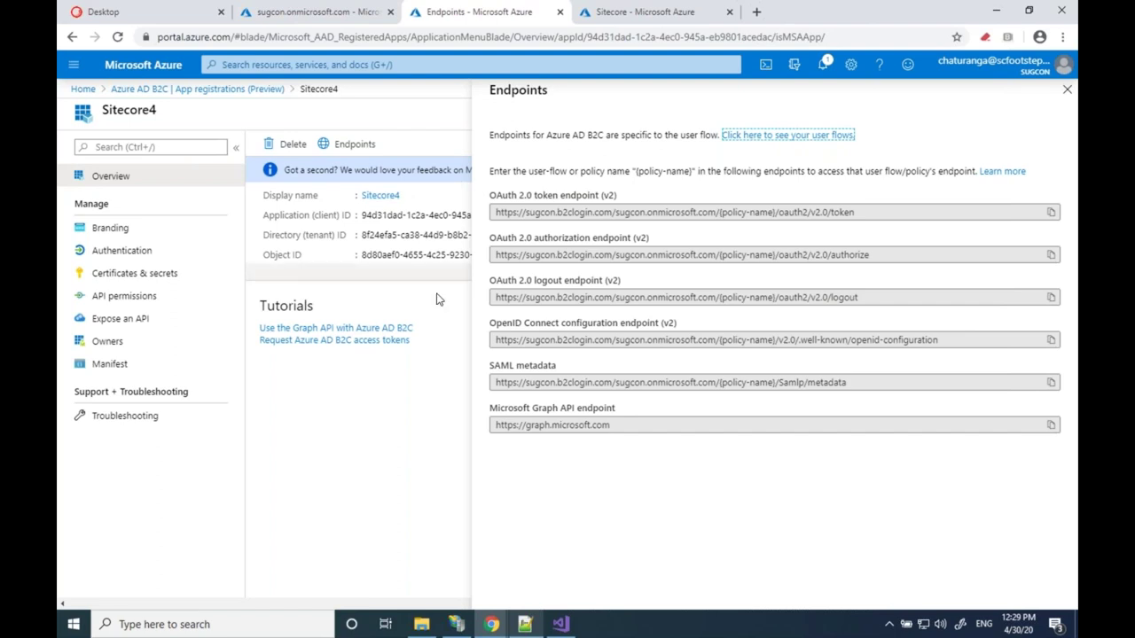
pyautogui.click(437, 303)
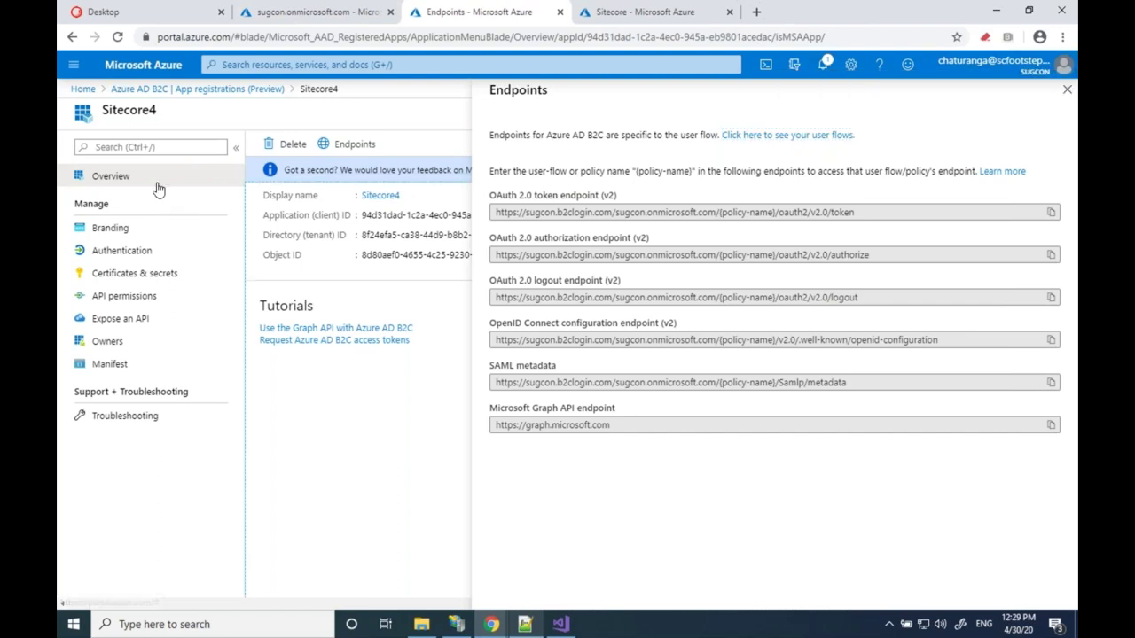
pyautogui.click(124, 251)
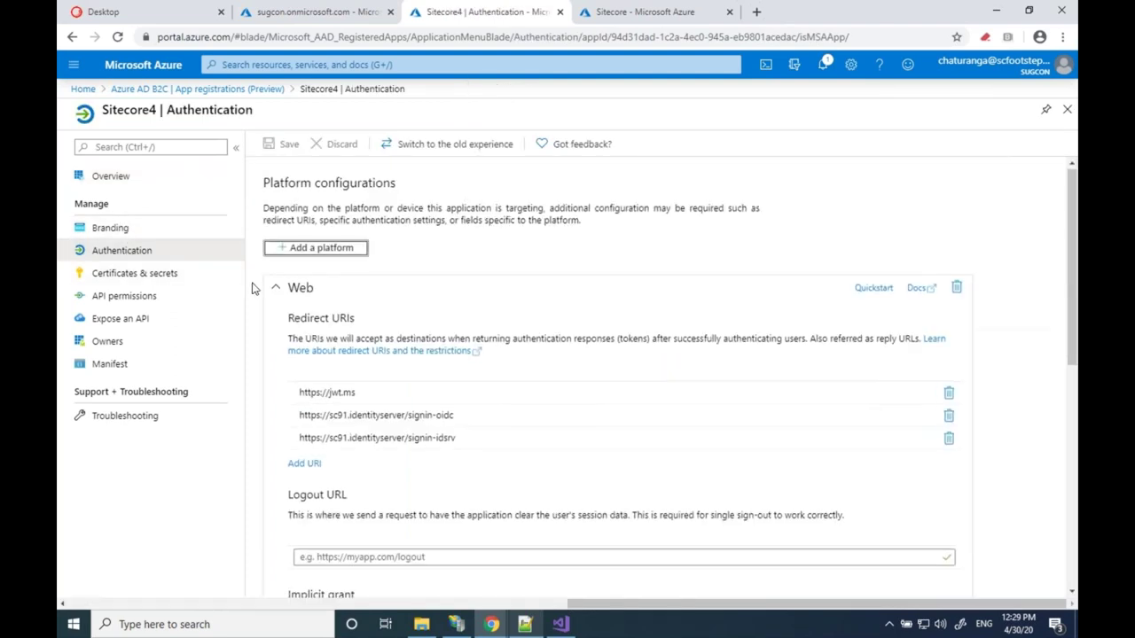
pyautogui.scroll(-1, 252, 288)
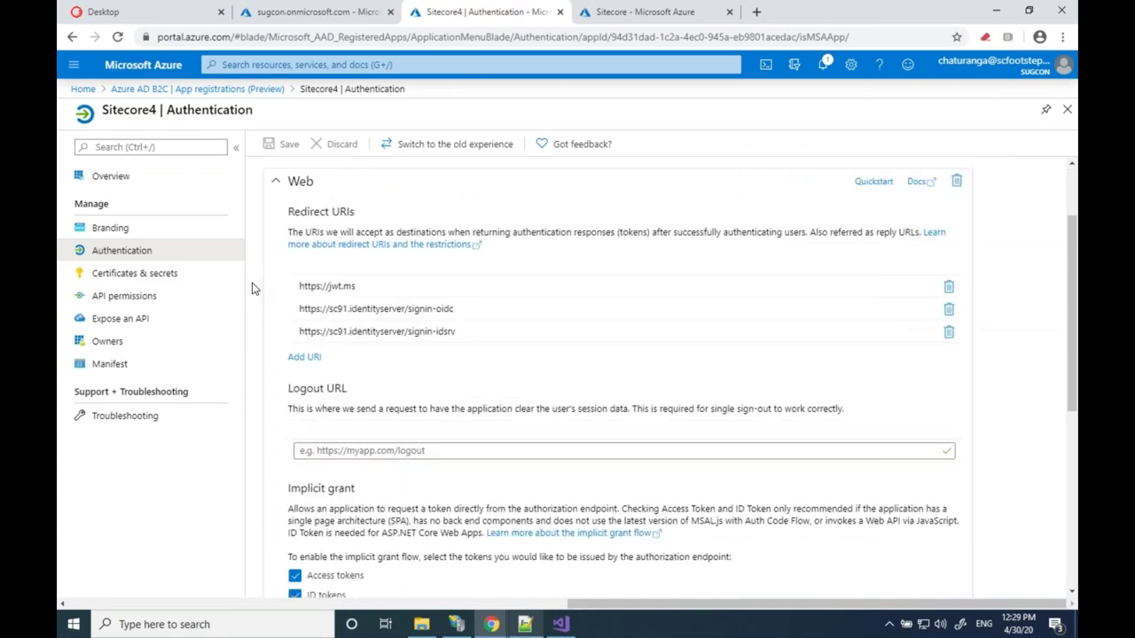
pyautogui.scroll(-2, 252, 288)
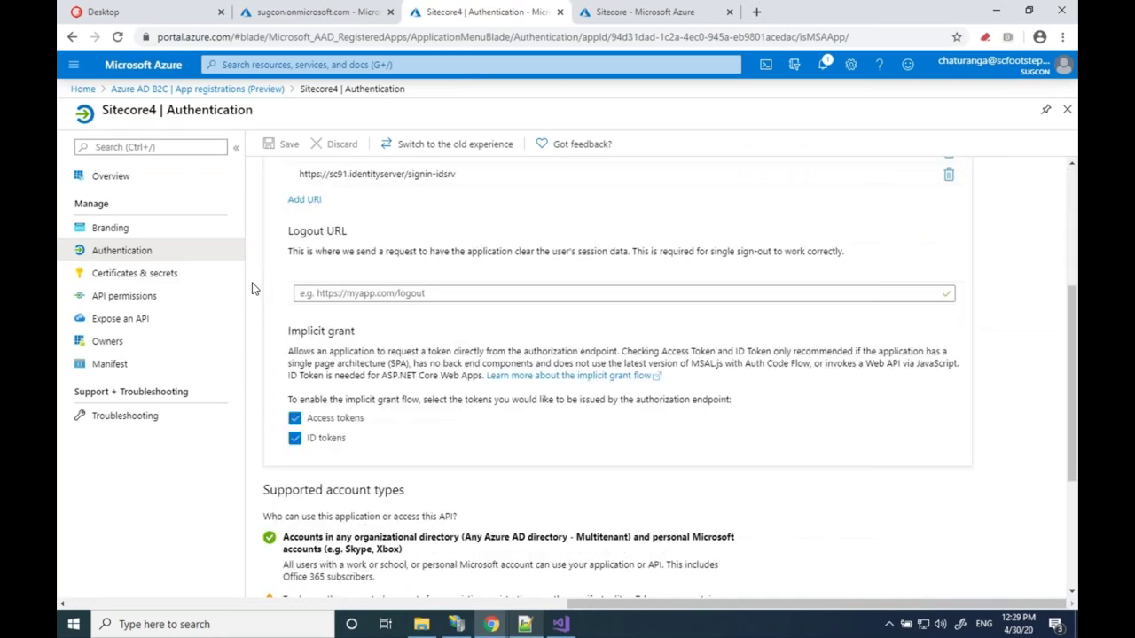
pyautogui.scroll(-2, 252, 288)
pyautogui.scroll(-1, 252, 288)
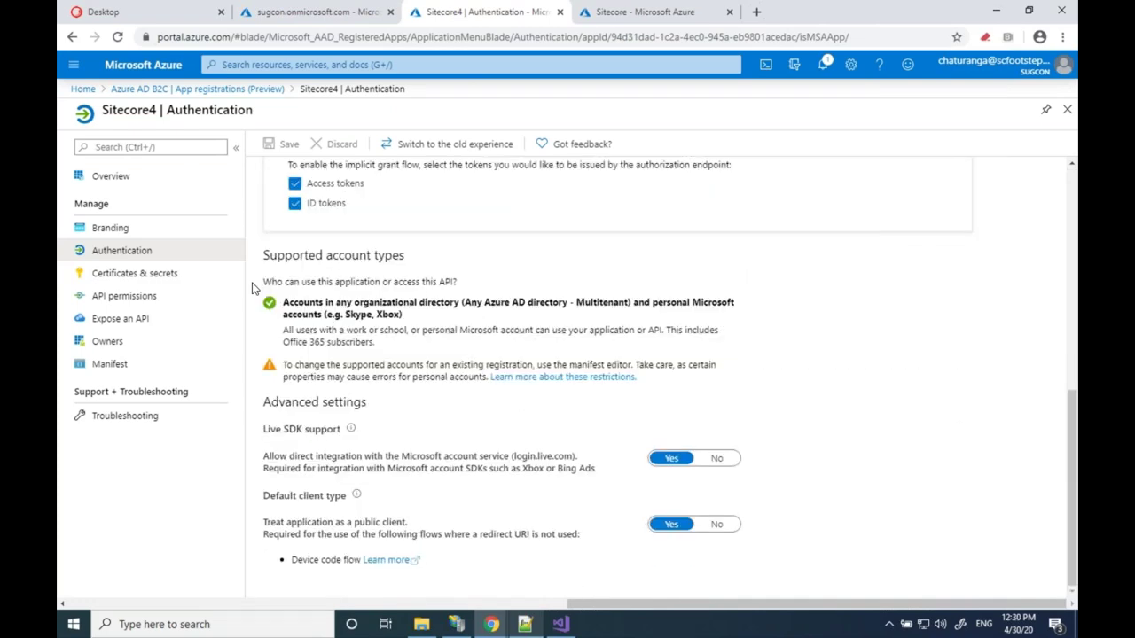
pyautogui.scroll(6, 252, 288)
# Open the B2C_1_SignIn user flow from Azure AD B2C User flows
pyautogui.click(197, 89)
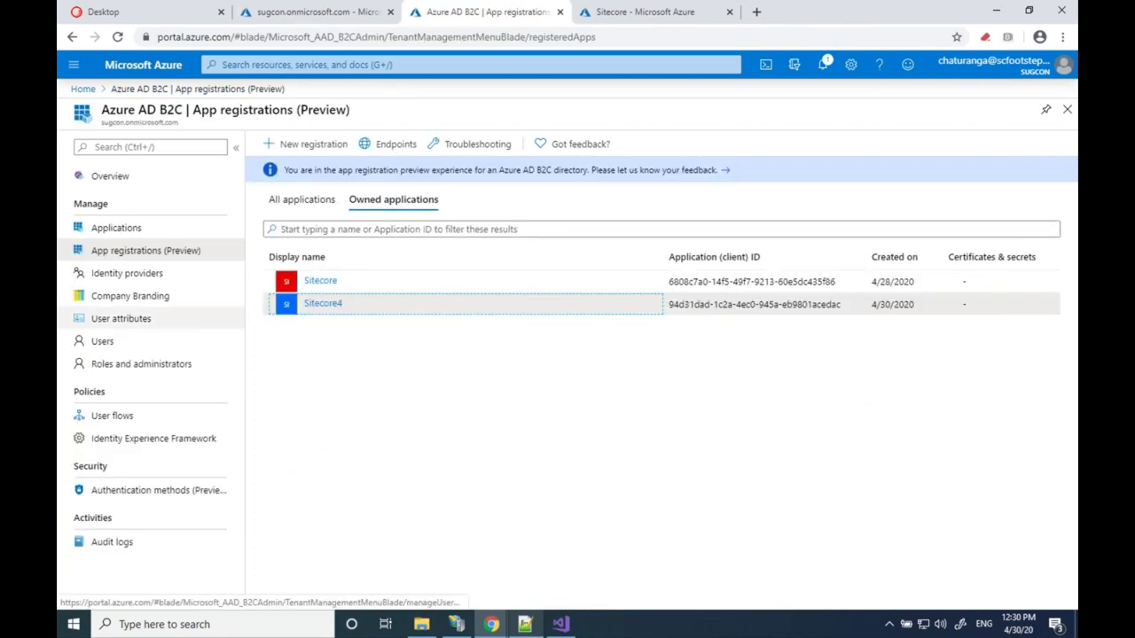
pyautogui.click(114, 416)
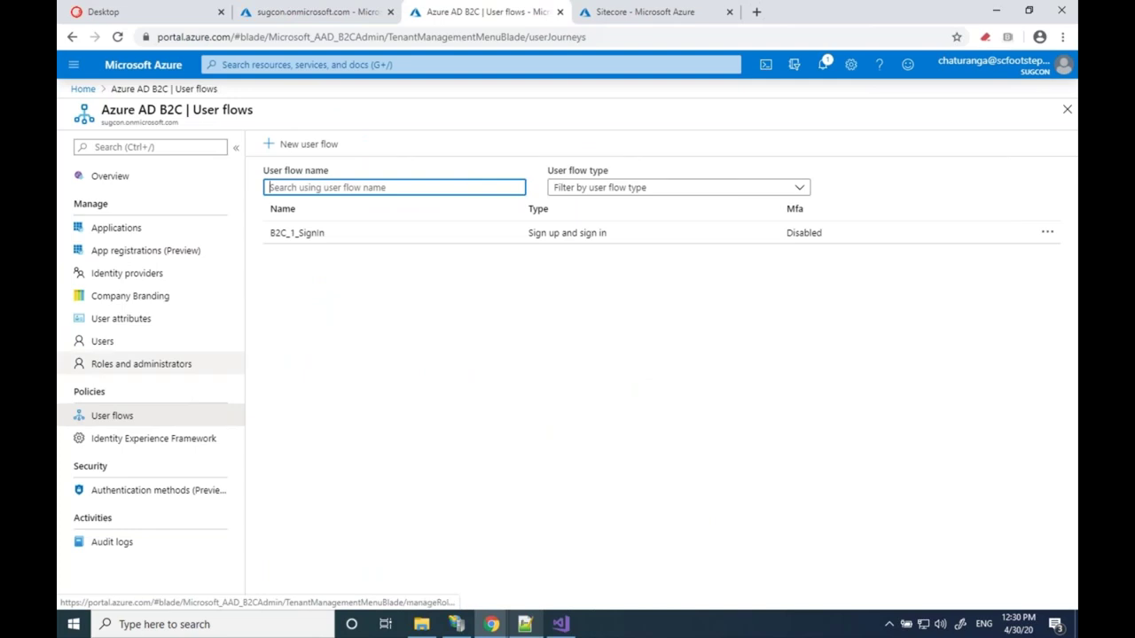
pyautogui.click(298, 232)
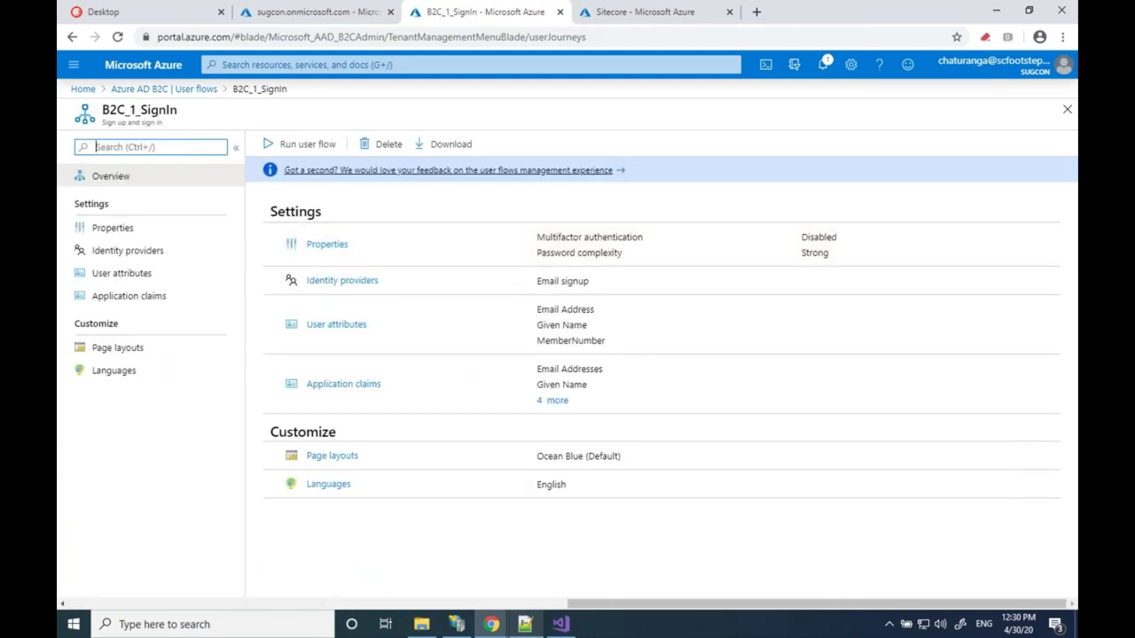
pyautogui.click(306, 153)
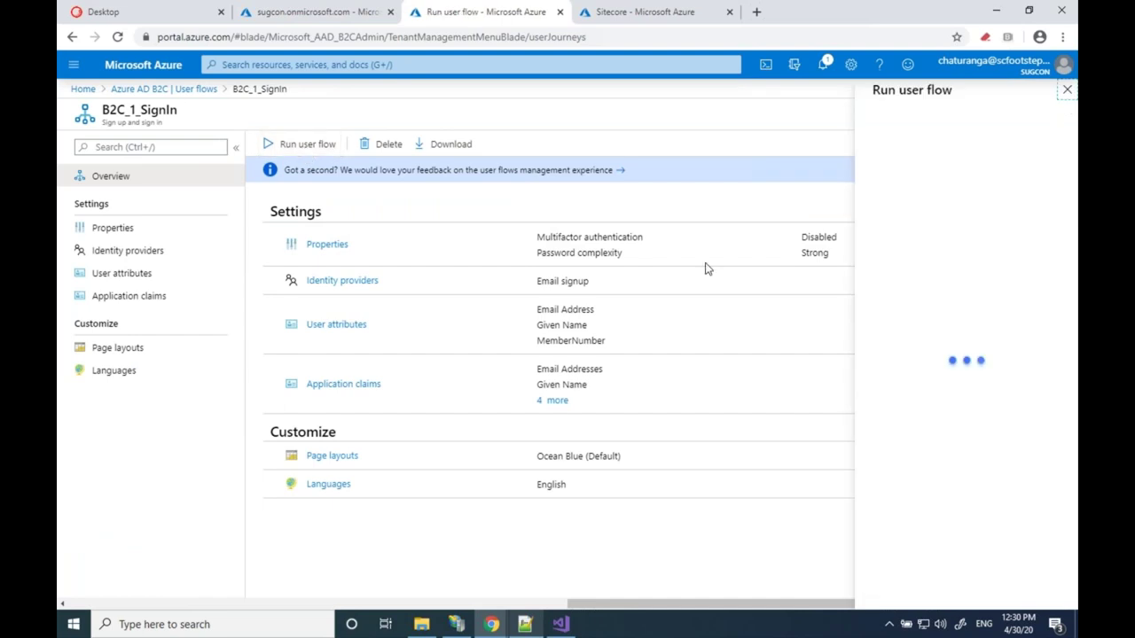
pyautogui.click(838, 195)
pyautogui.click(841, 195)
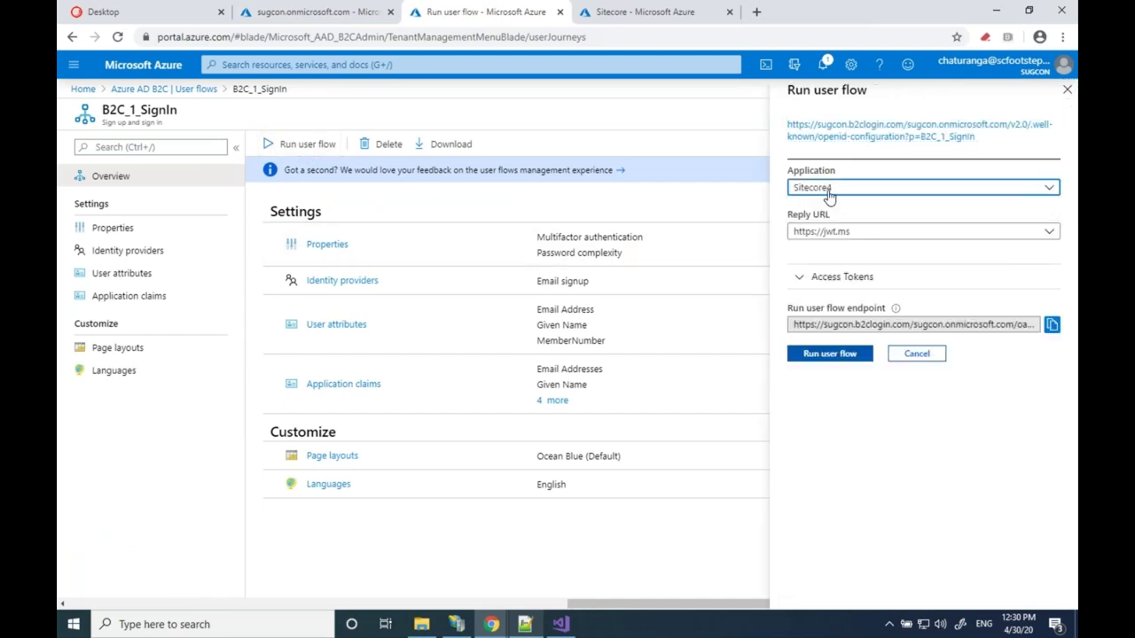
pyautogui.click(859, 235)
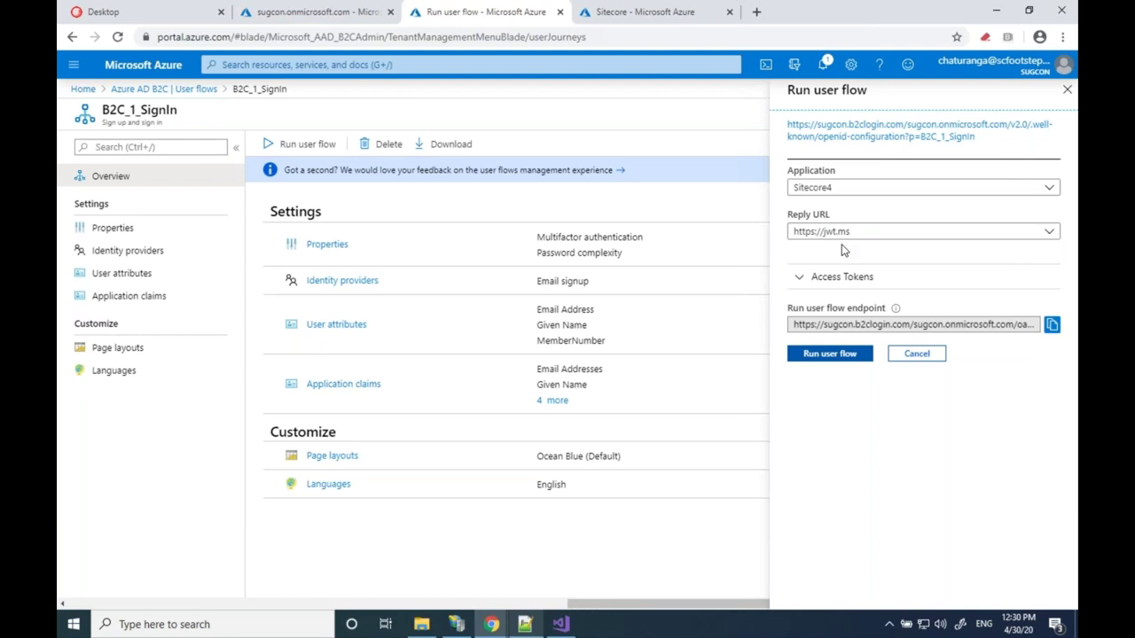
pyautogui.click(830, 355)
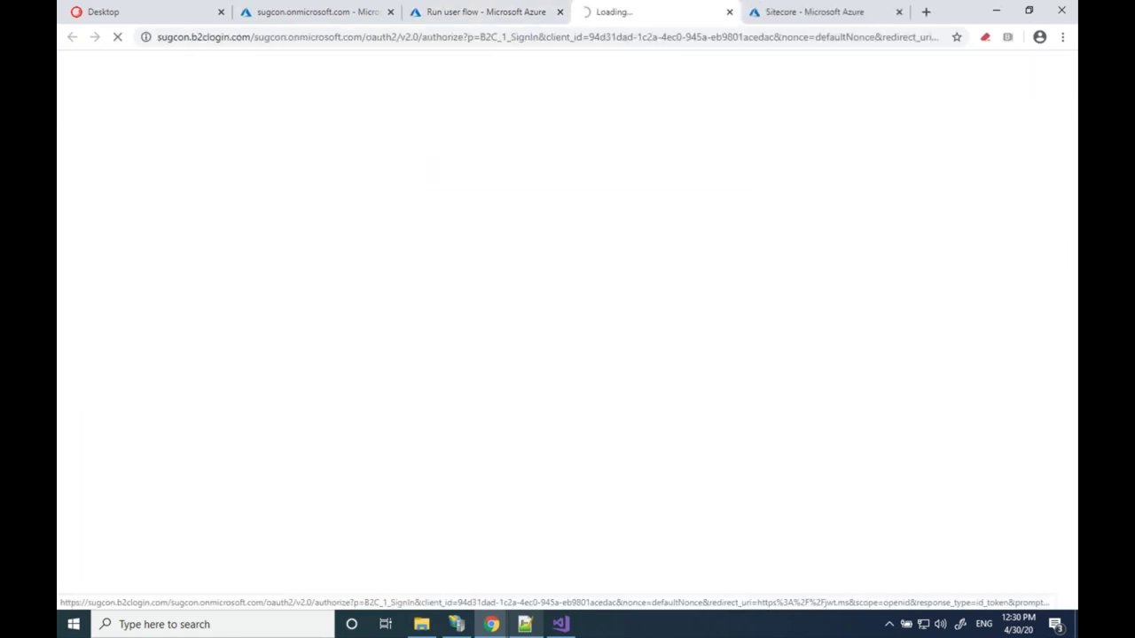
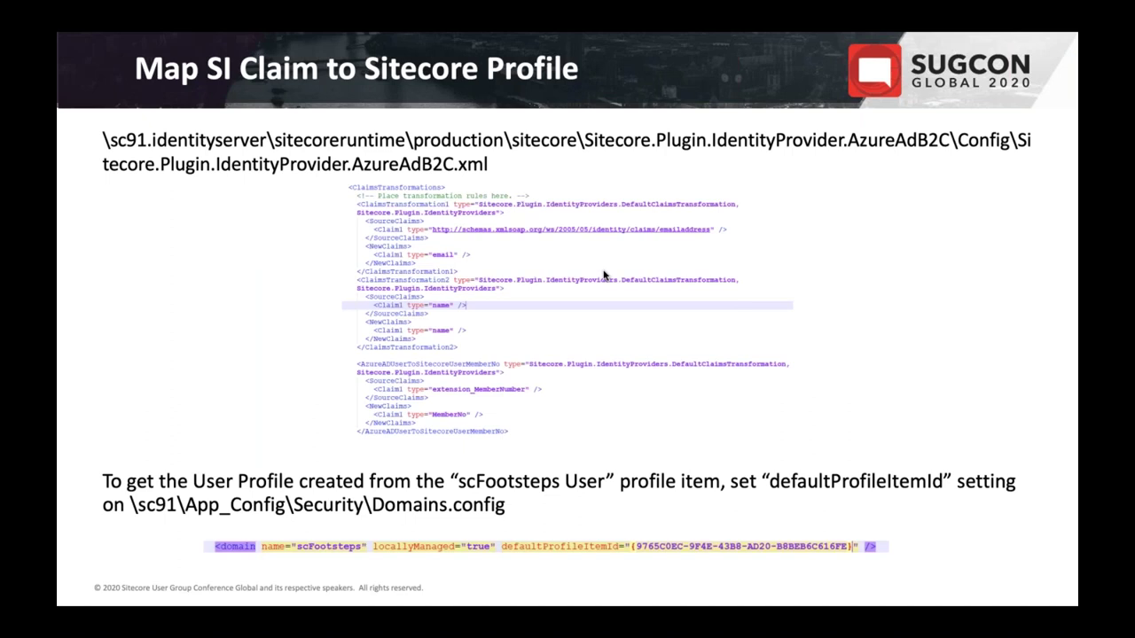
# Advance from the Map SI Claim to Sitecore Profile slide to the Extra Points to Keep In Mind slide
pyautogui.press('Right')
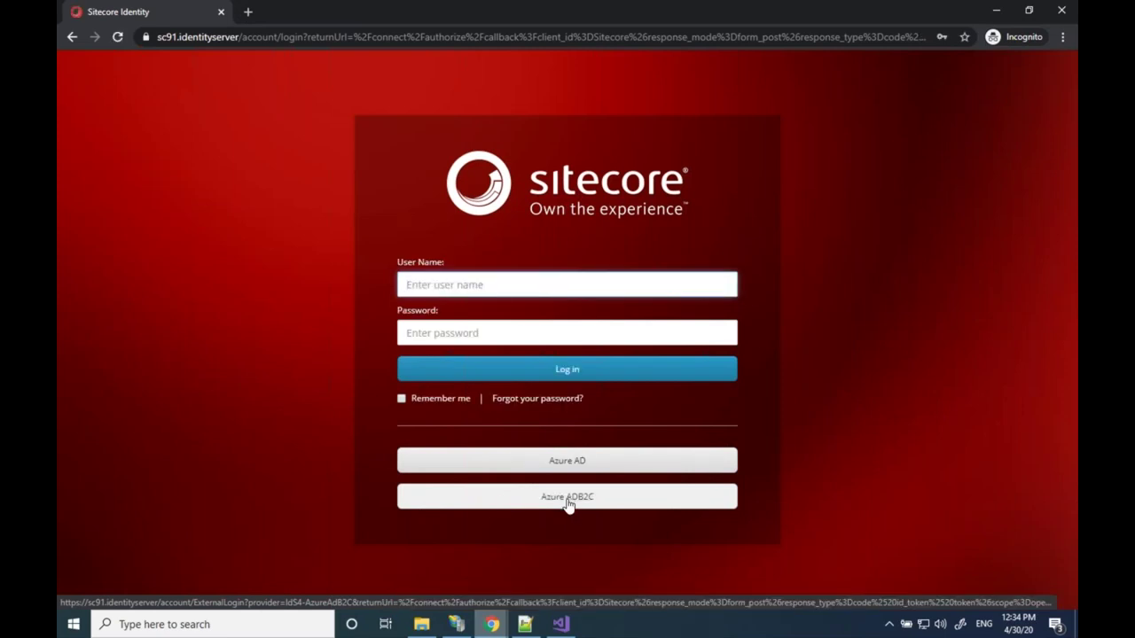
# Log in to Sitecore through the Azure ADB2C external identity provider
pyautogui.click(569, 504)
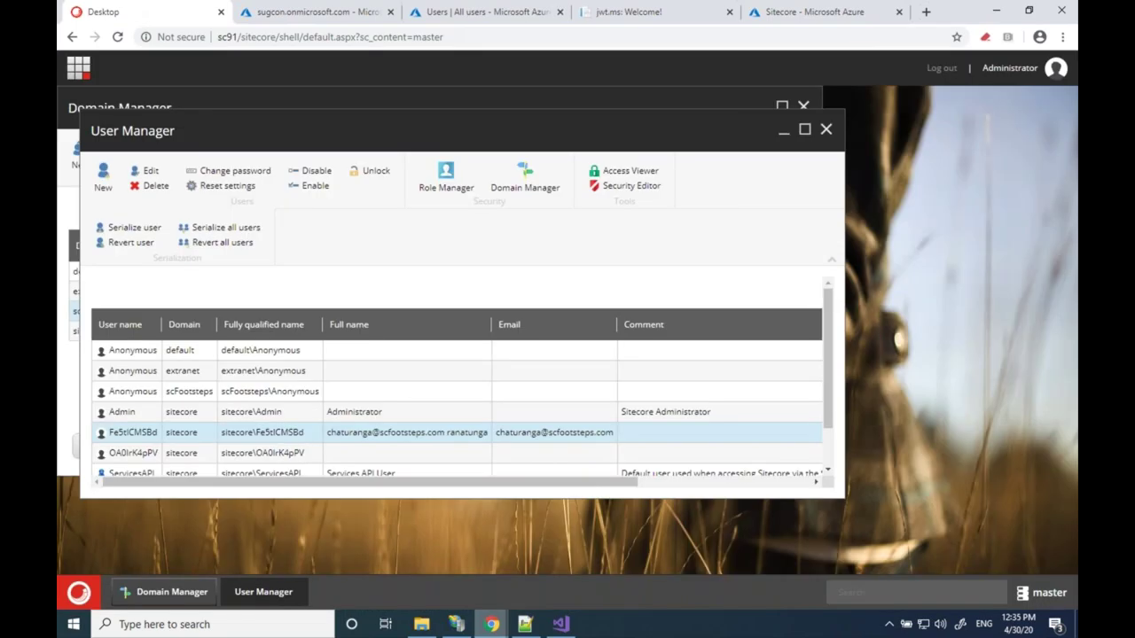
# Find and select the new external user without a full name in User Manager
pyautogui.scroll(-1, 292, 390)
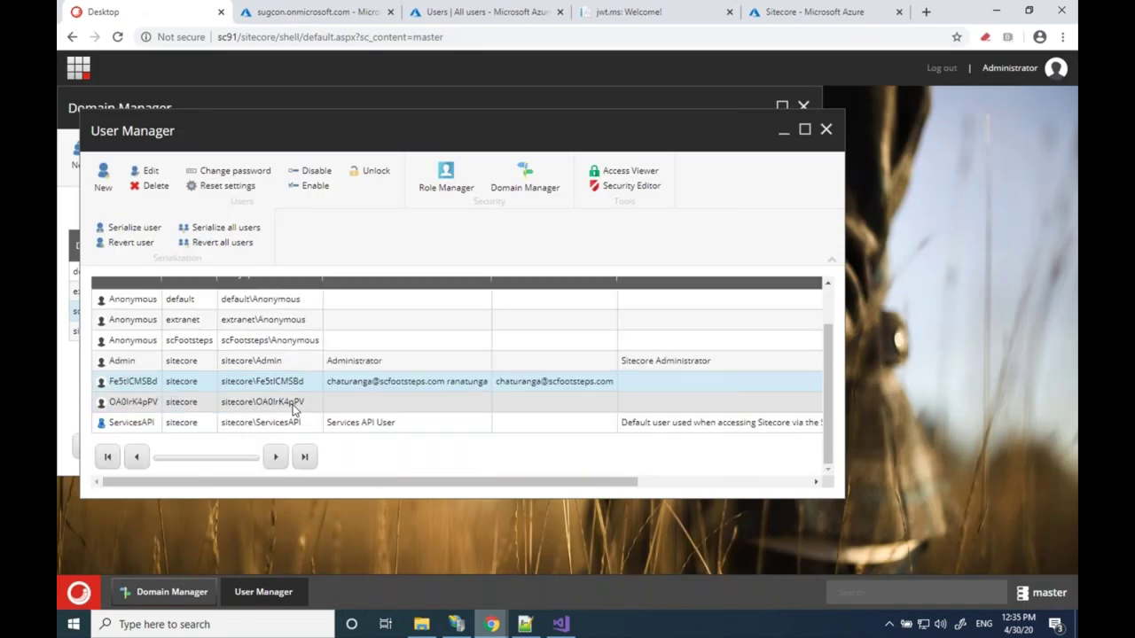
pyautogui.scroll(1, 293, 390)
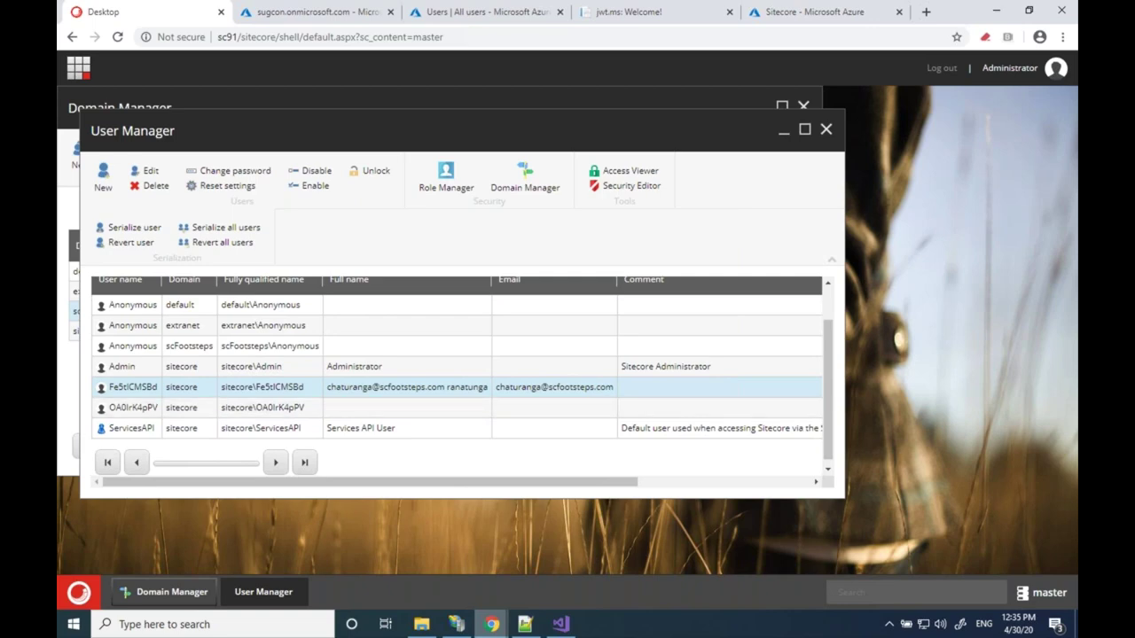
pyautogui.scroll(1, 456, 372)
pyautogui.scroll(1, 462, 375)
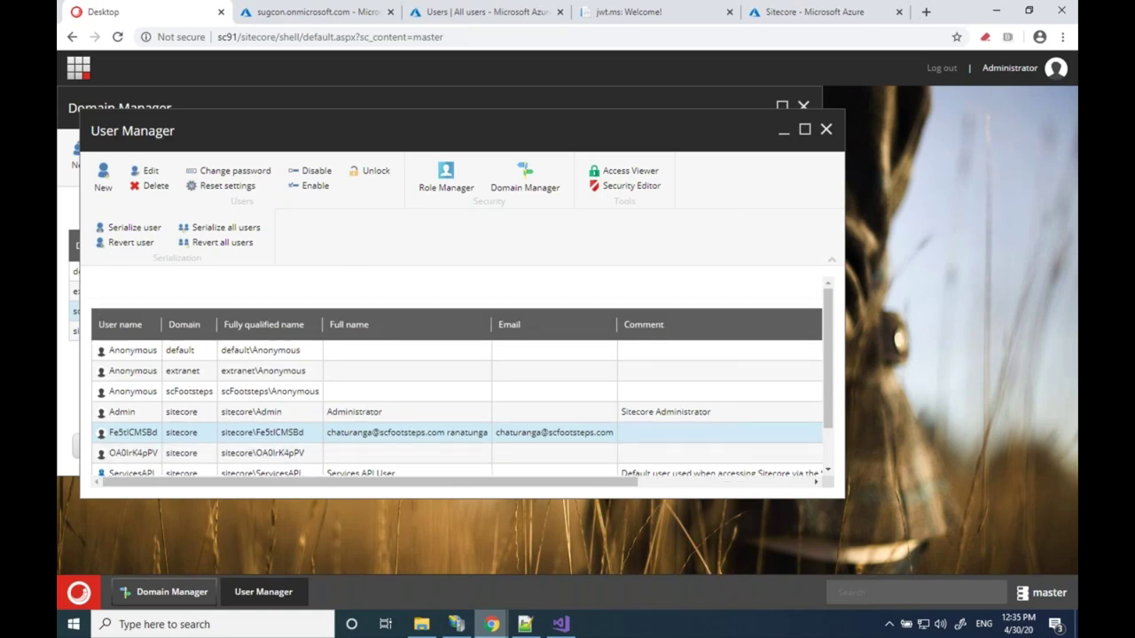
pyautogui.scroll(-1, 267, 436)
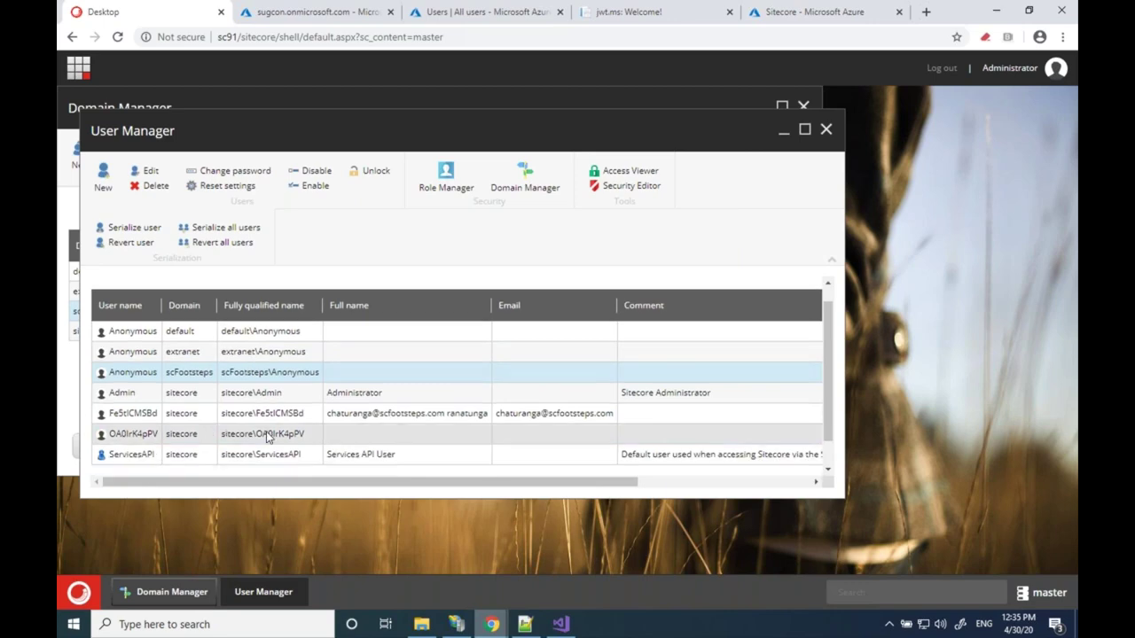
pyautogui.click(267, 434)
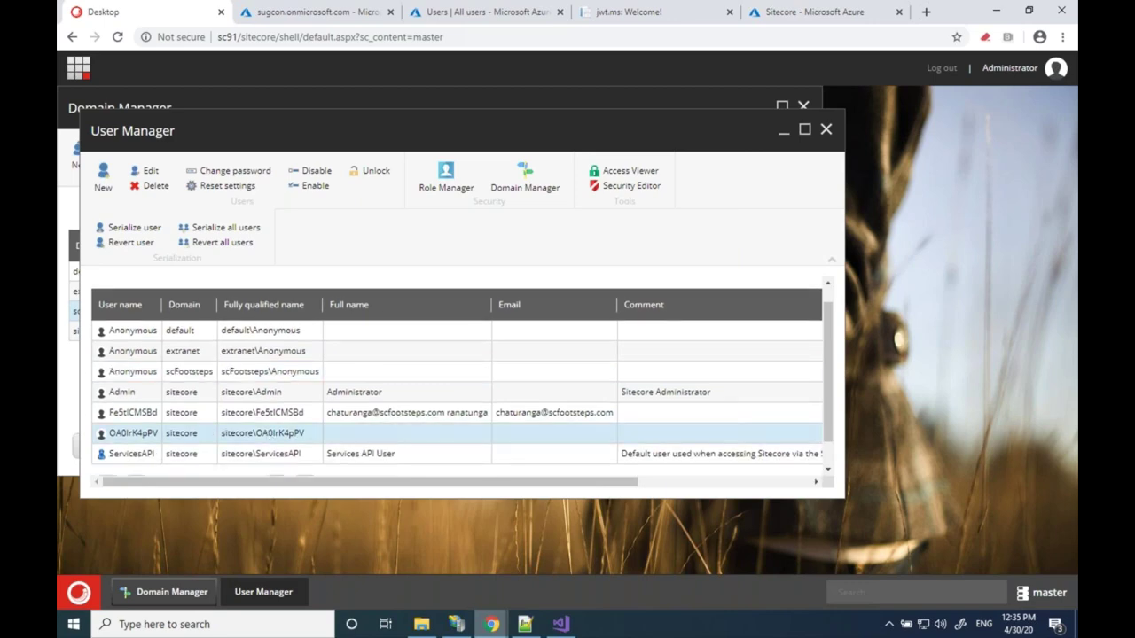
pyautogui.scroll(-1, 267, 434)
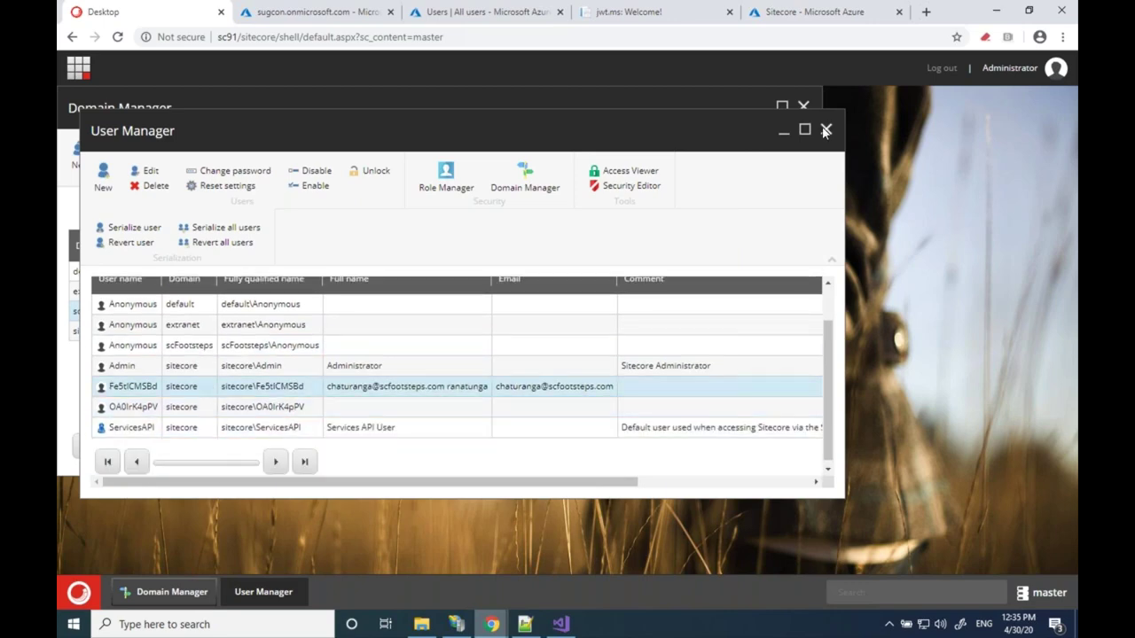
# Close User Manager and Domain Manager, then reopen User Manager from Security Tools
pyautogui.click(826, 130)
pyautogui.click(803, 106)
pyautogui.click(78, 593)
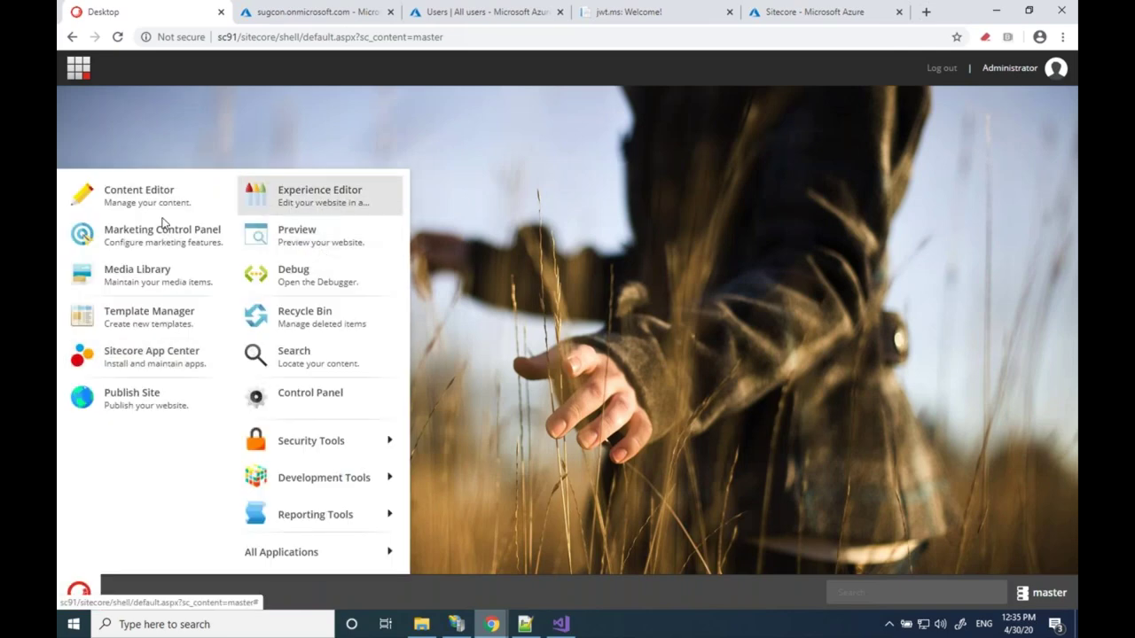
pyautogui.moveTo(354, 441)
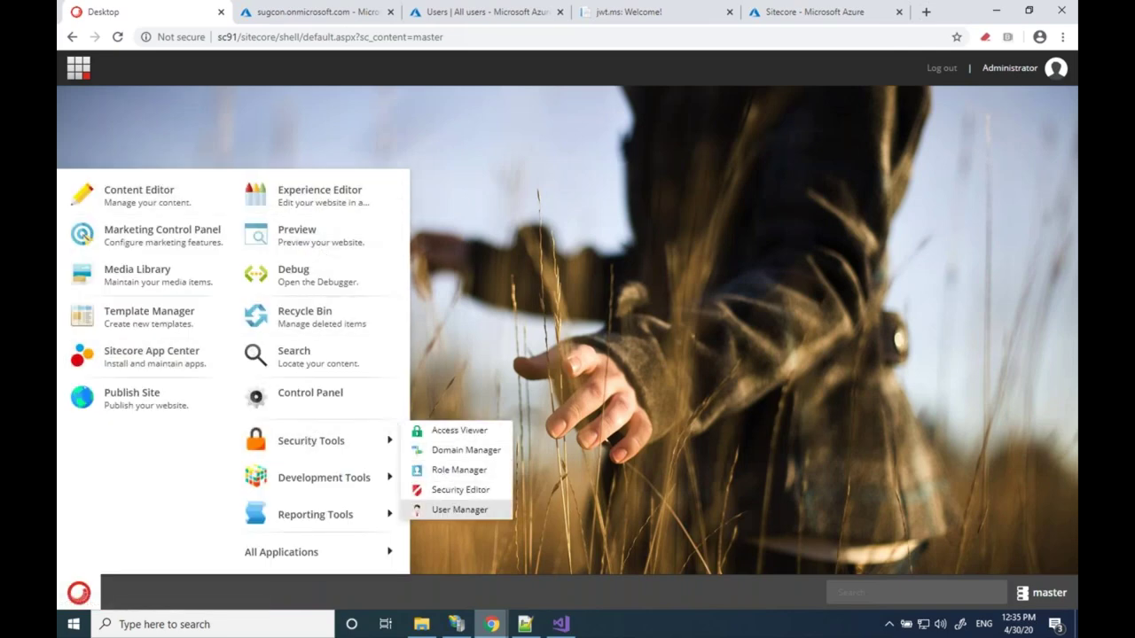
pyautogui.click(459, 510)
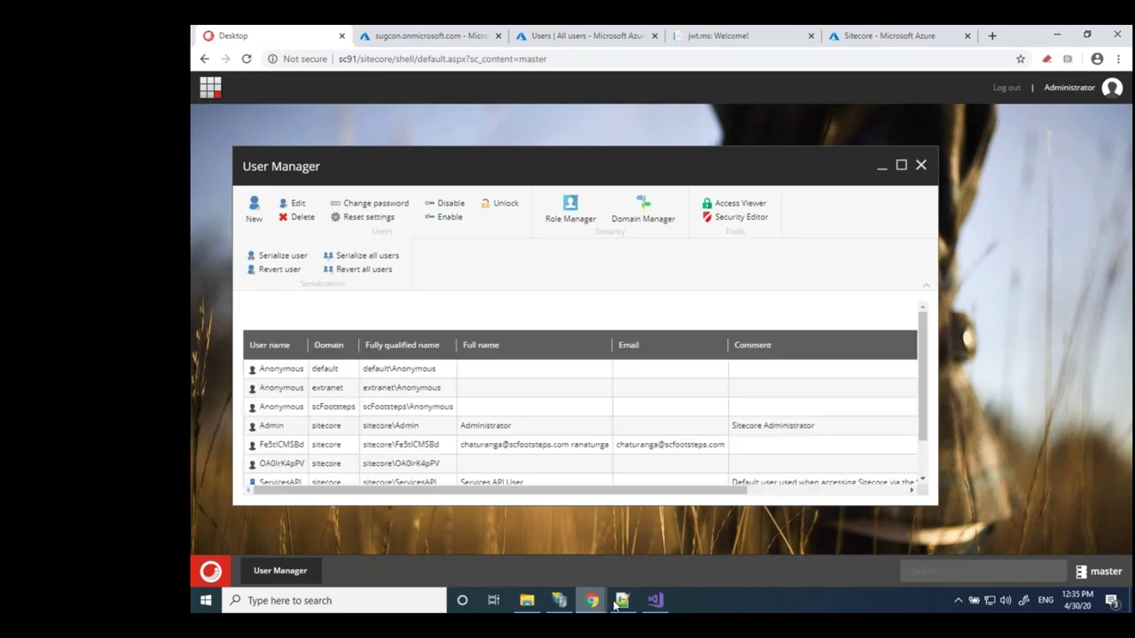
# Scroll the AzureAdB2C identity provider config to its MemberNo claim transformation
pyautogui.moveTo(623, 603)
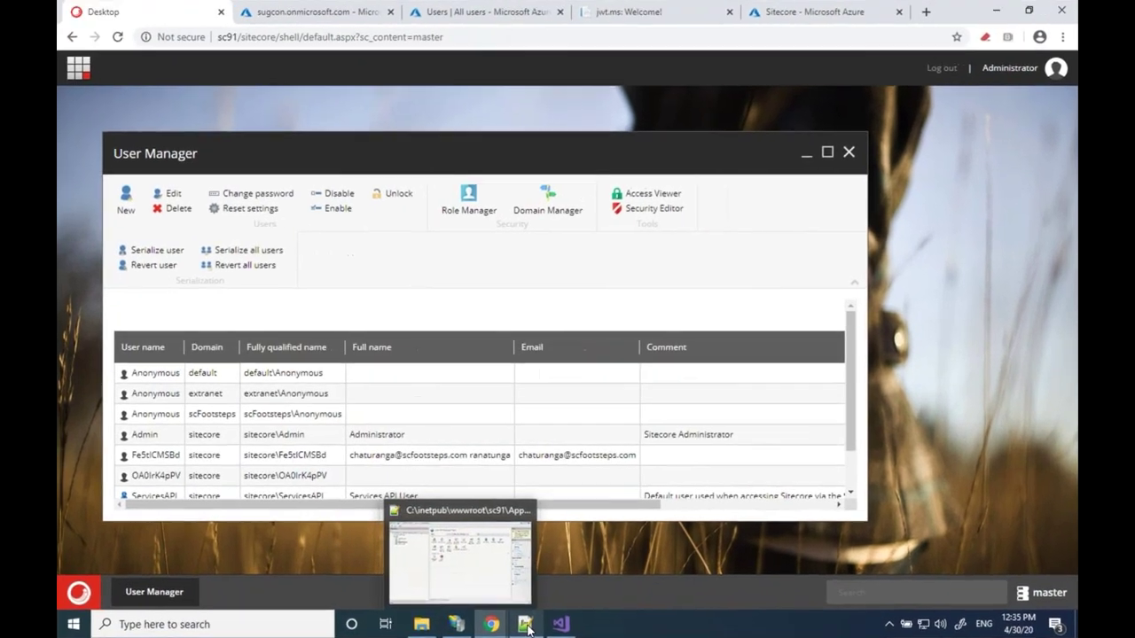
pyautogui.scroll(-1, 472, 472)
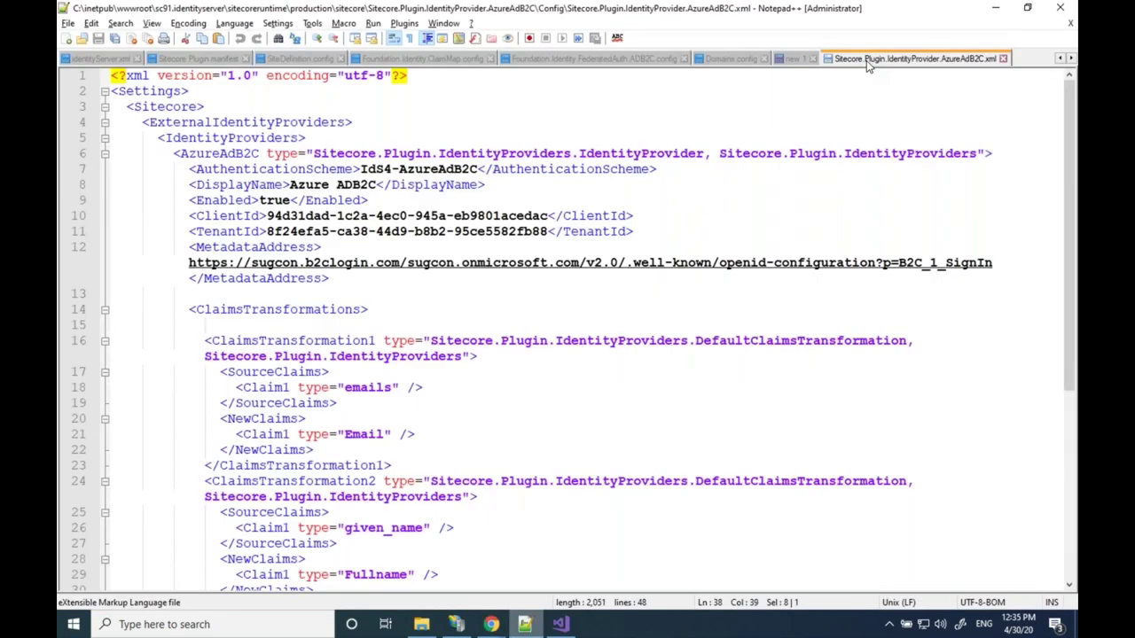
pyautogui.scroll(-6, 374, 276)
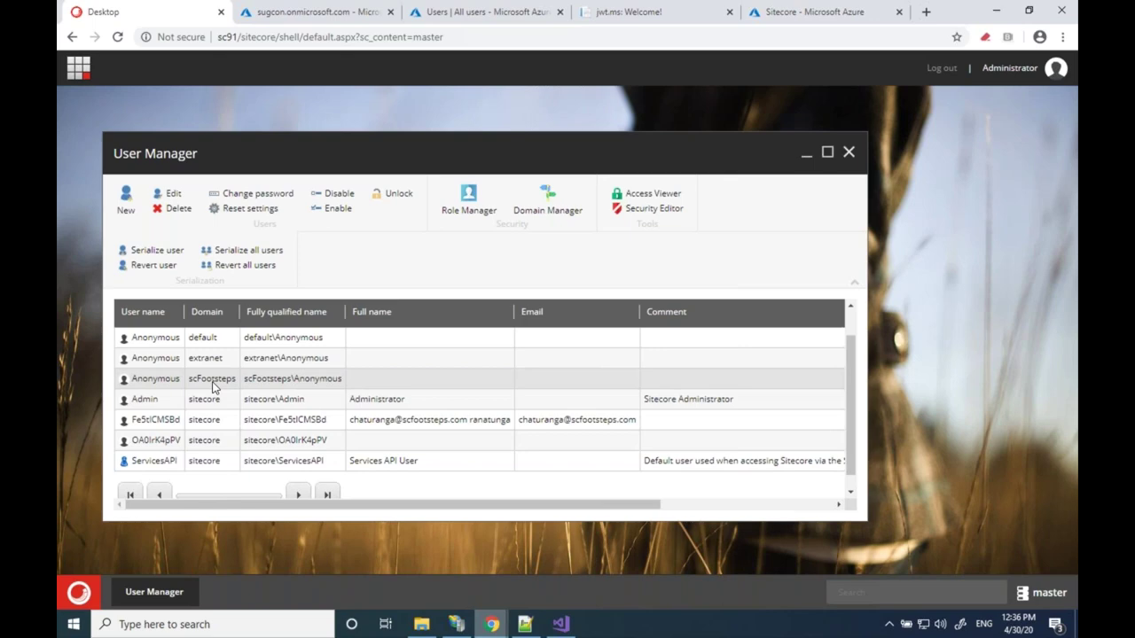
# Inspect the scFootsteps Anonymous user's MemberNo profile field, then close the editor and User Manager
pyautogui.click(212, 387)
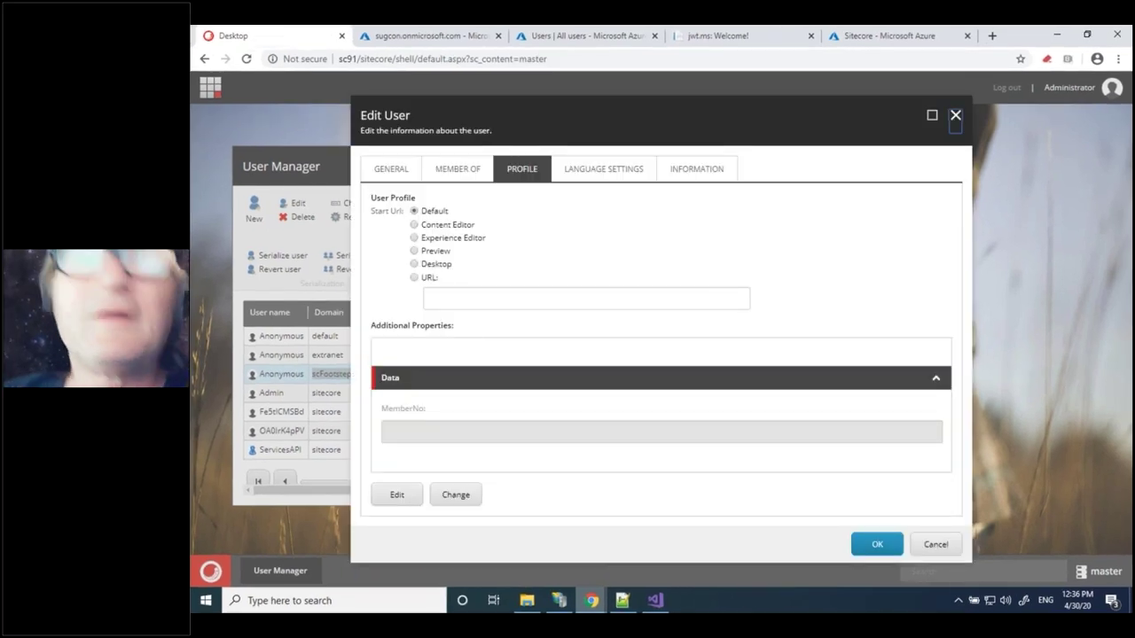
pyautogui.click(954, 116)
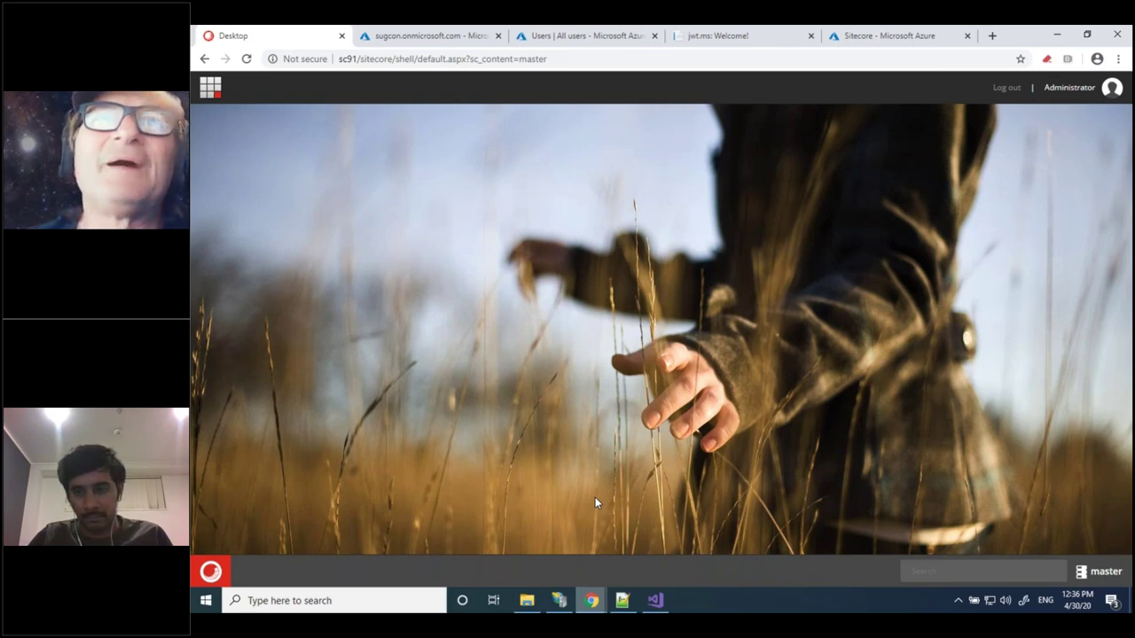
# Highlight the scfootsteps requireLogin="true" line in SiteDefinition.config and preview the Chrome windows
pyautogui.hotkey('alt', 'Tab')
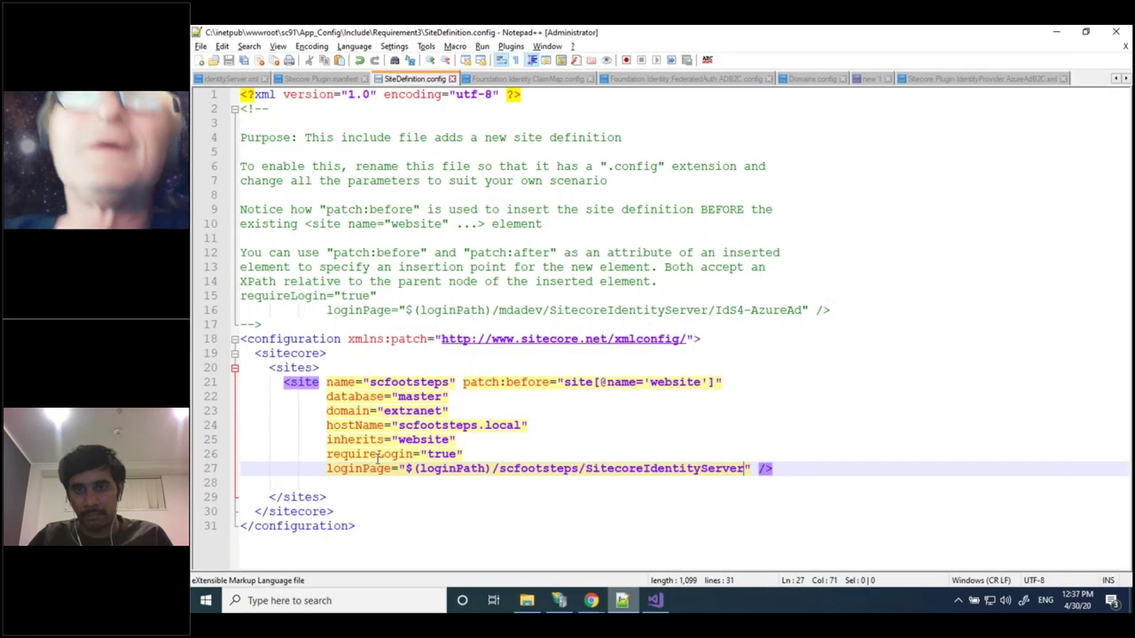
pyautogui.click(377, 457)
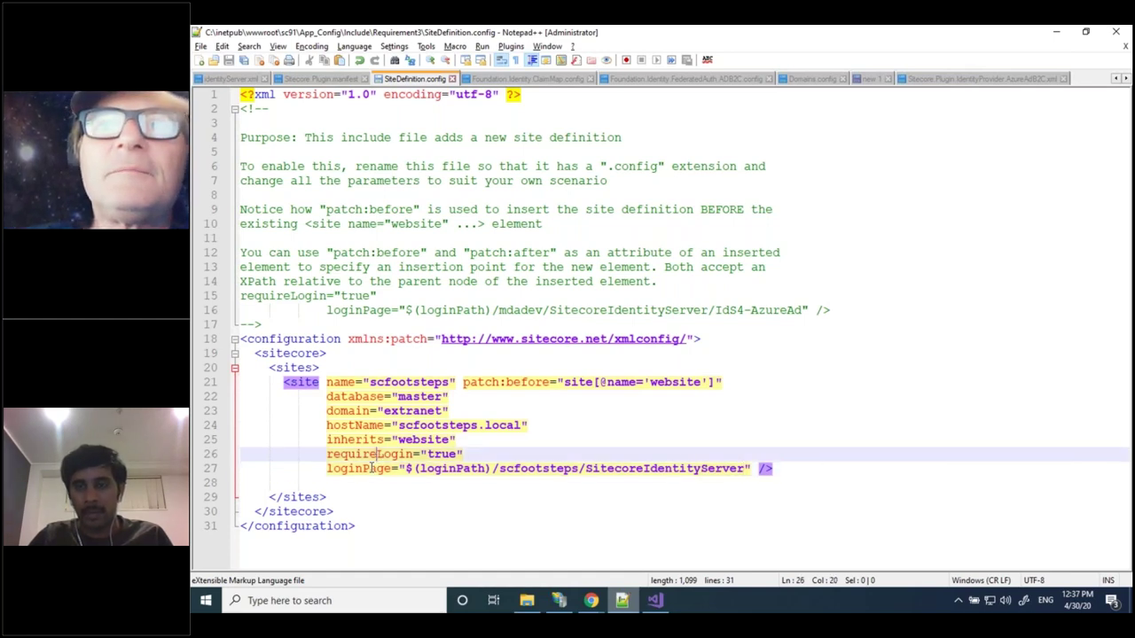
pyautogui.click(589, 603)
pyautogui.click(588, 603)
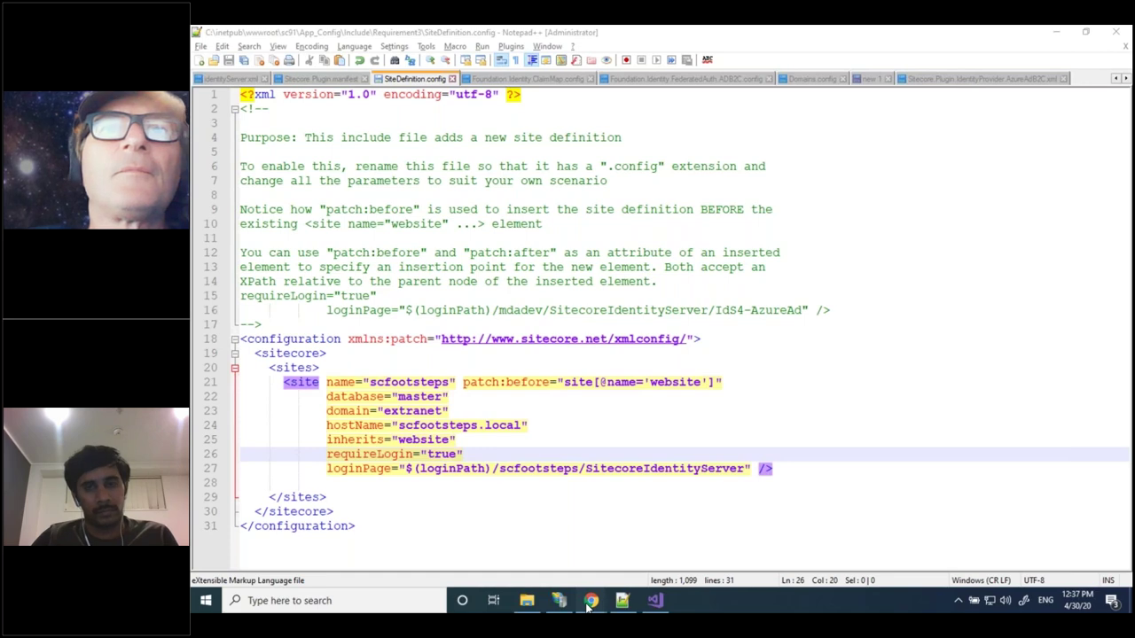
pyautogui.click(587, 603)
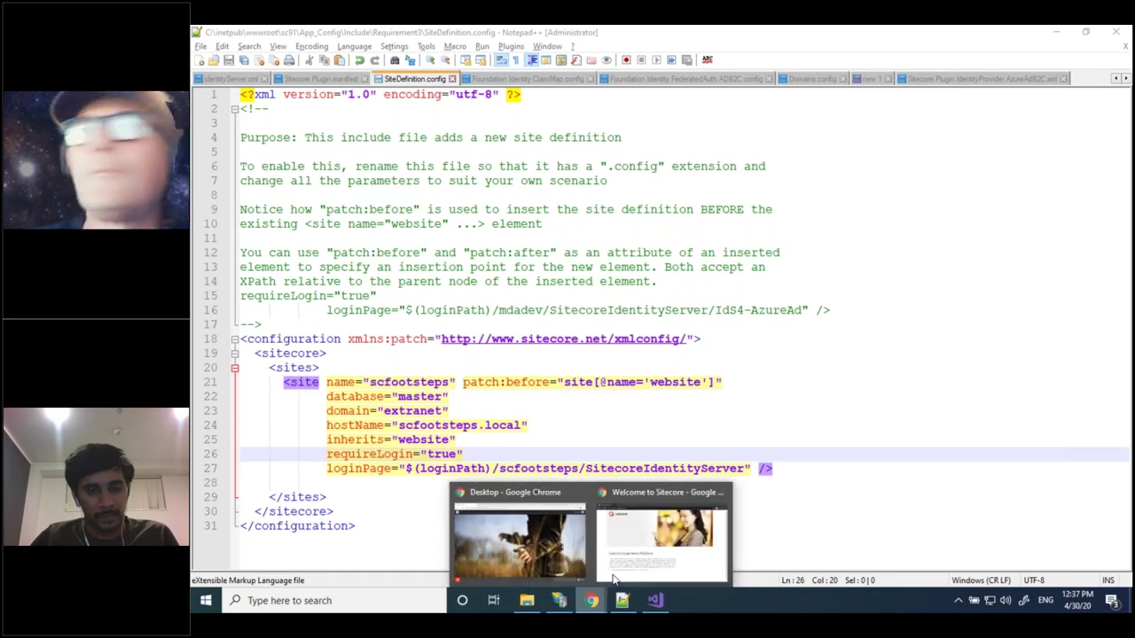